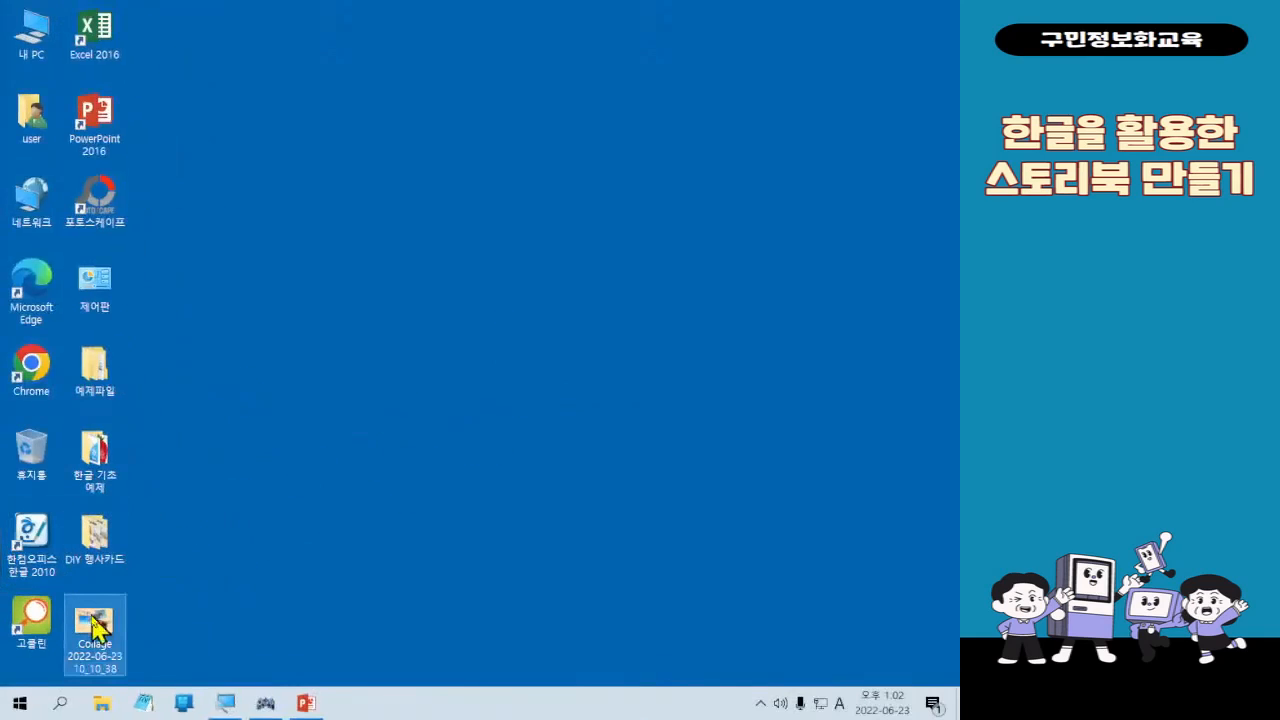
# Delete the collage image file from the desktop
pyautogui.press('Delete')
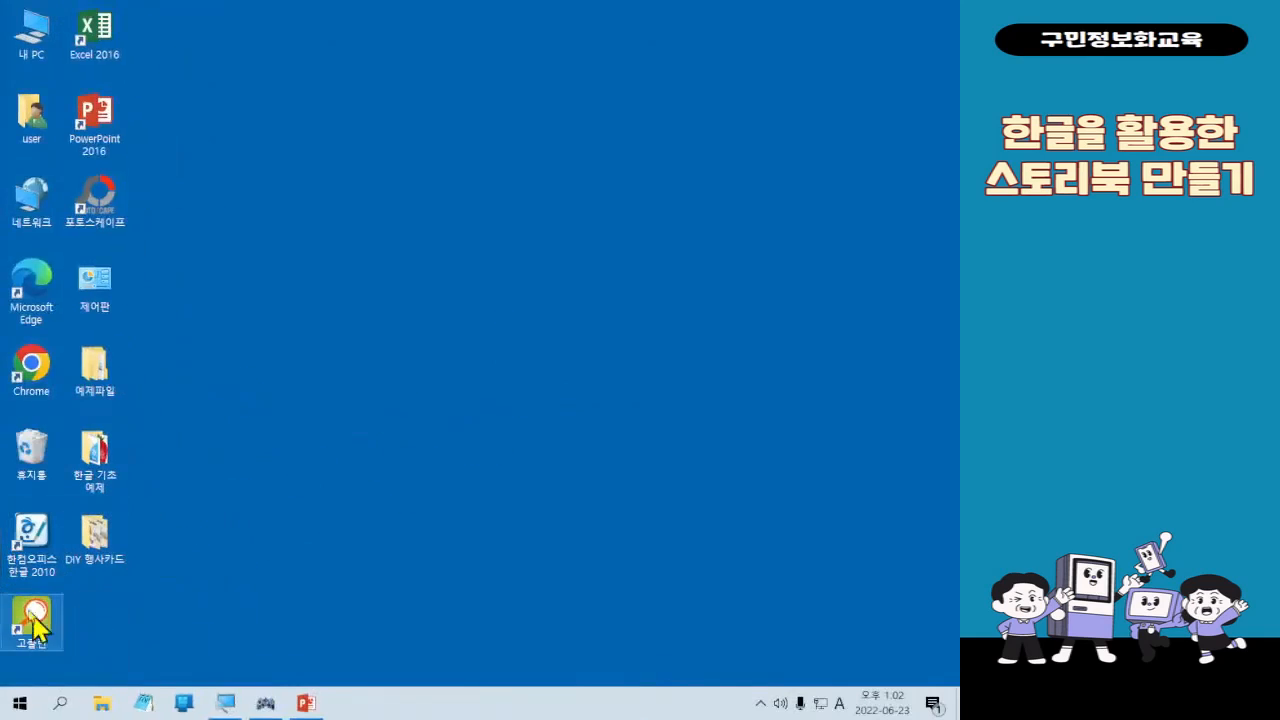
# Launch Hancom Hangul 2010 and open the document 06 여행 스토리북
pyautogui.doubleClick(32, 555)
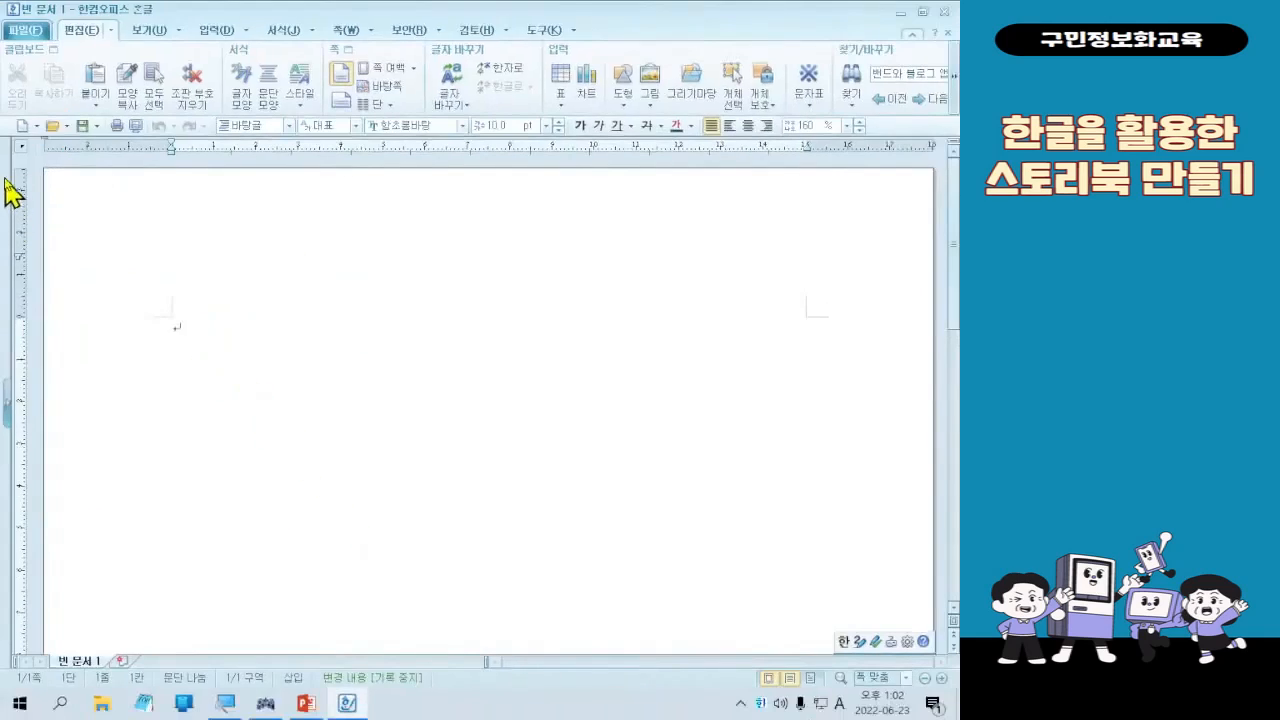
pyautogui.click(105, 251)
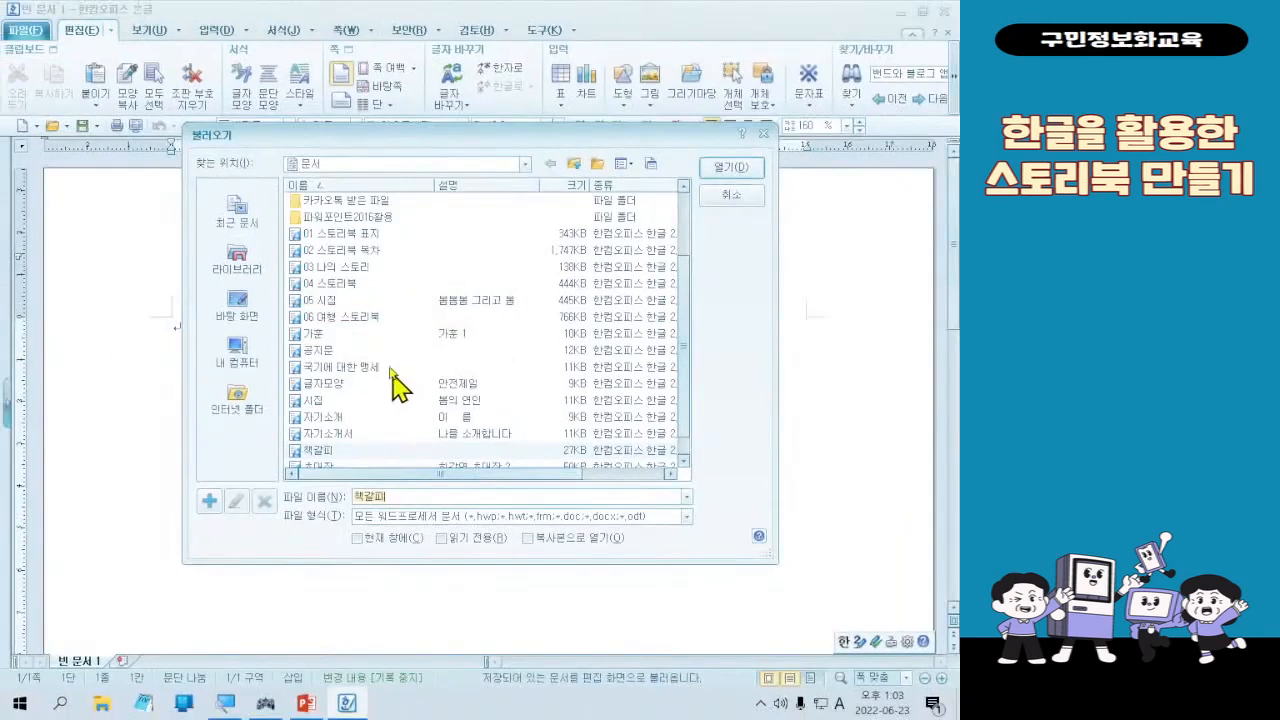
pyautogui.doubleClick(381, 318)
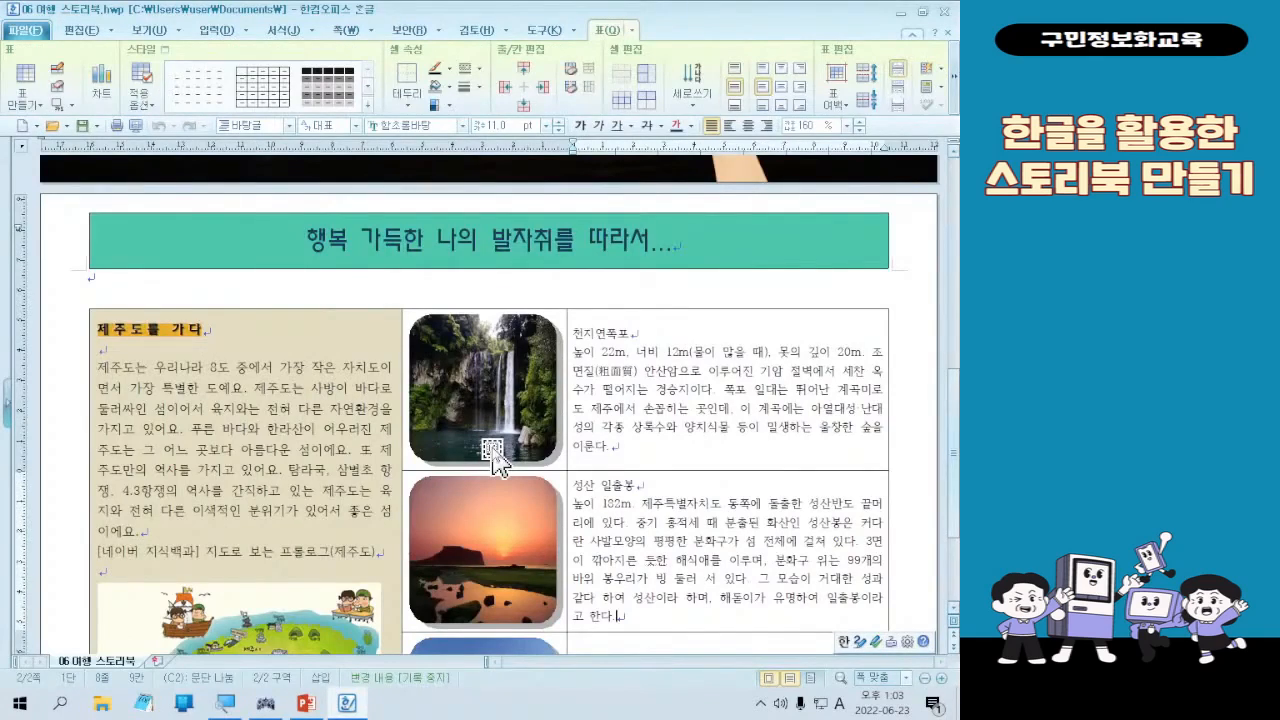
# Look through the Jeju travel table and place the cursor in the empty cell beside the snowy mountain photo
pyautogui.scroll(-3, 773, 375)
pyautogui.scroll(5, 773, 377)
pyautogui.scroll(-5, 773, 376)
pyautogui.scroll(4, 774, 377)
pyautogui.scroll(-4, 778, 380)
pyautogui.click(778, 582)
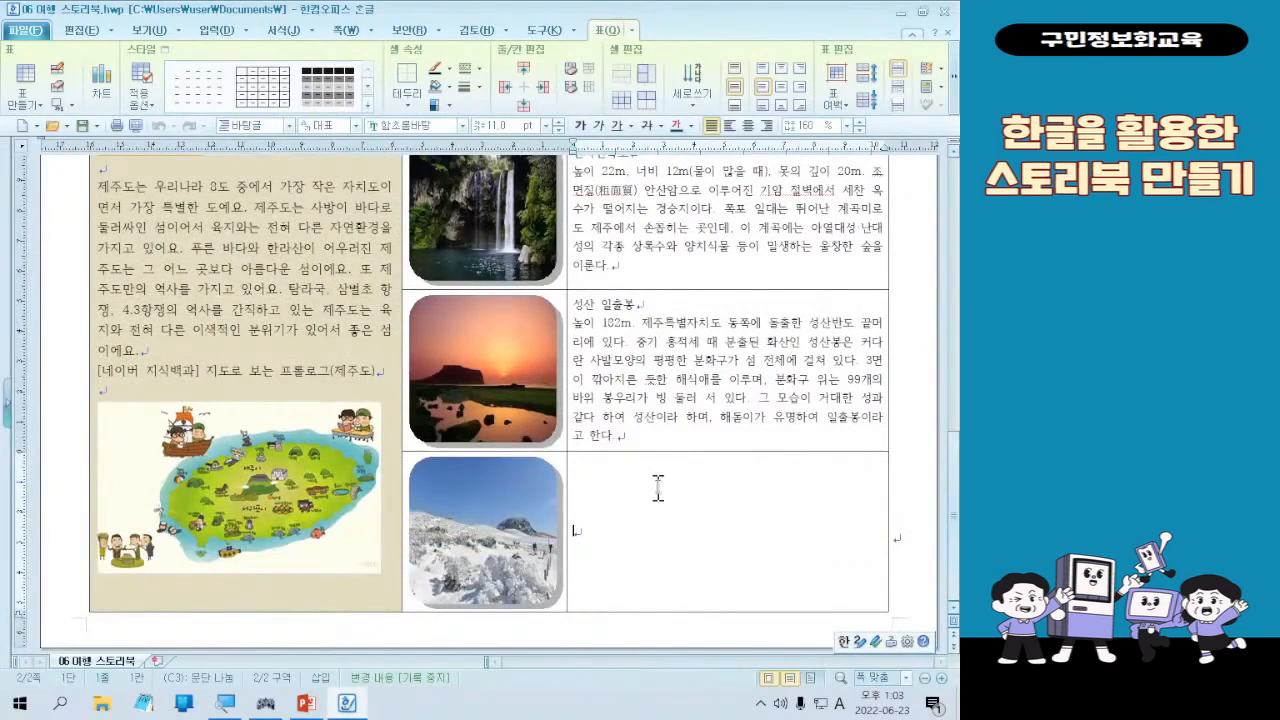
pyautogui.scroll(2, 796, 606)
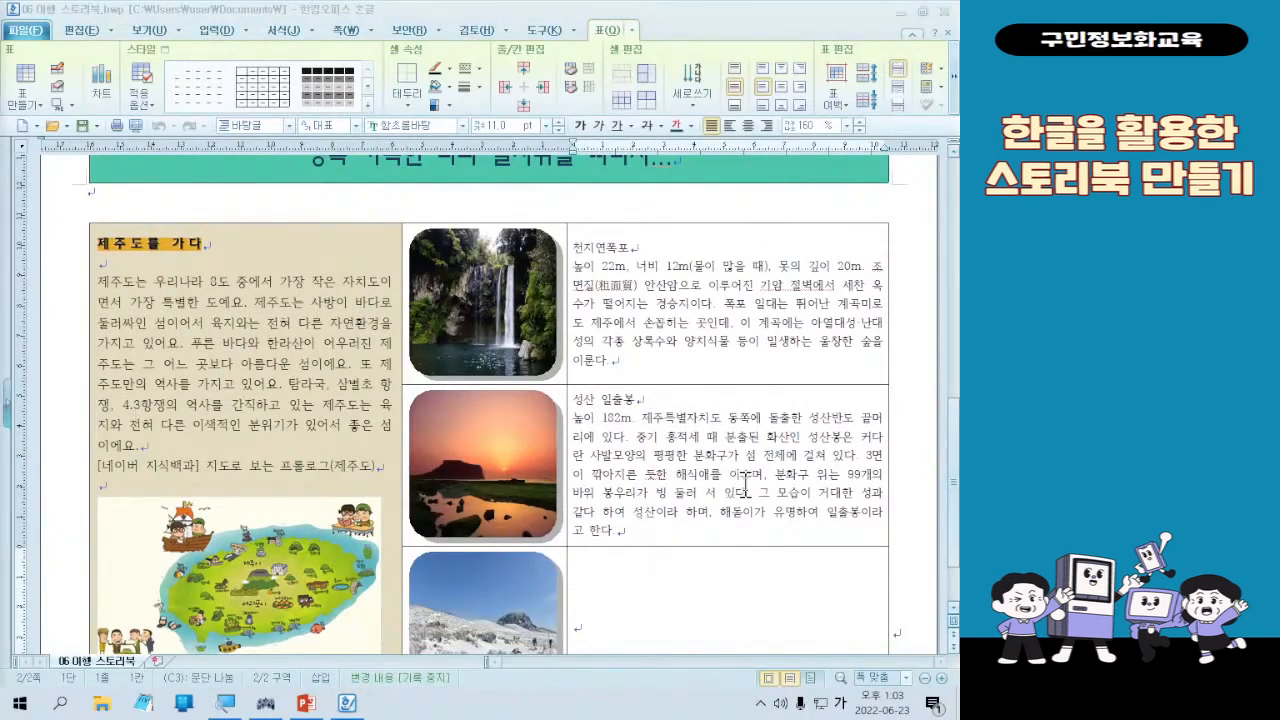
pyautogui.scroll(-2, 745, 485)
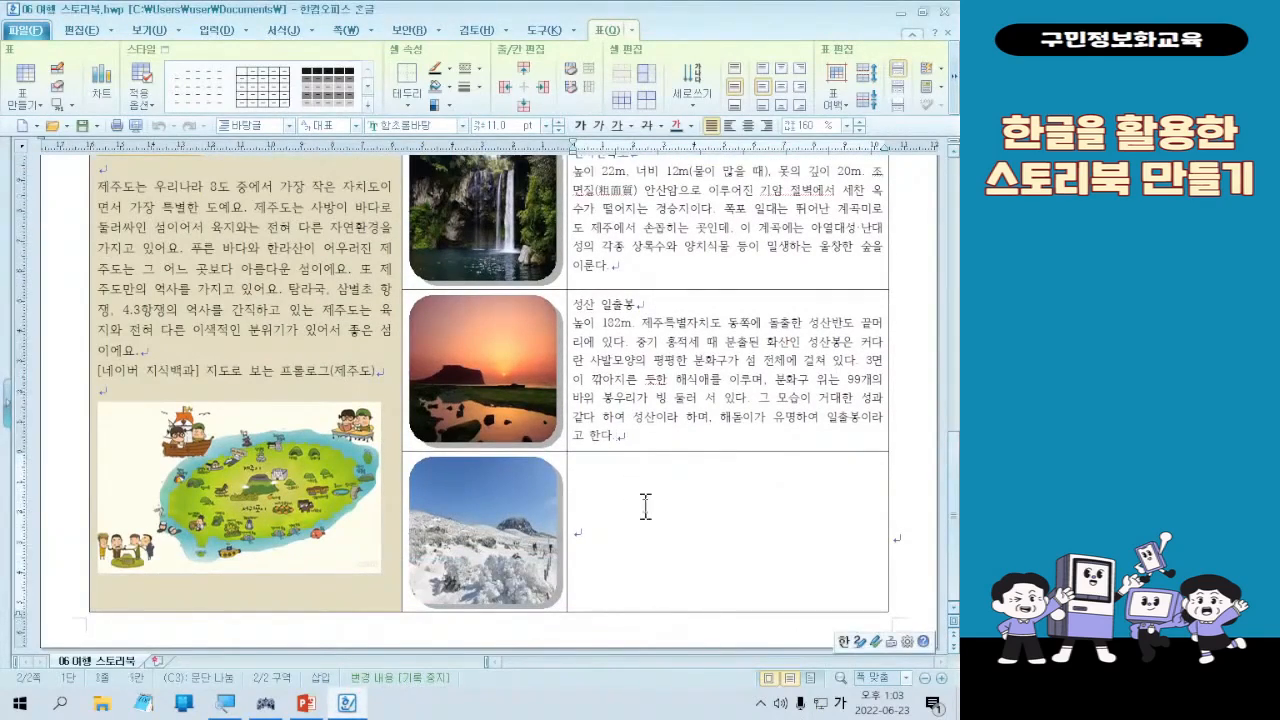
pyautogui.click(646, 507)
pyautogui.click(652, 507)
pyautogui.click(687, 588)
# Return to the desktop and open the 6회차 folder inside the 예제파일 folder
pyautogui.click(841, 27)
pyautogui.click(31, 535)
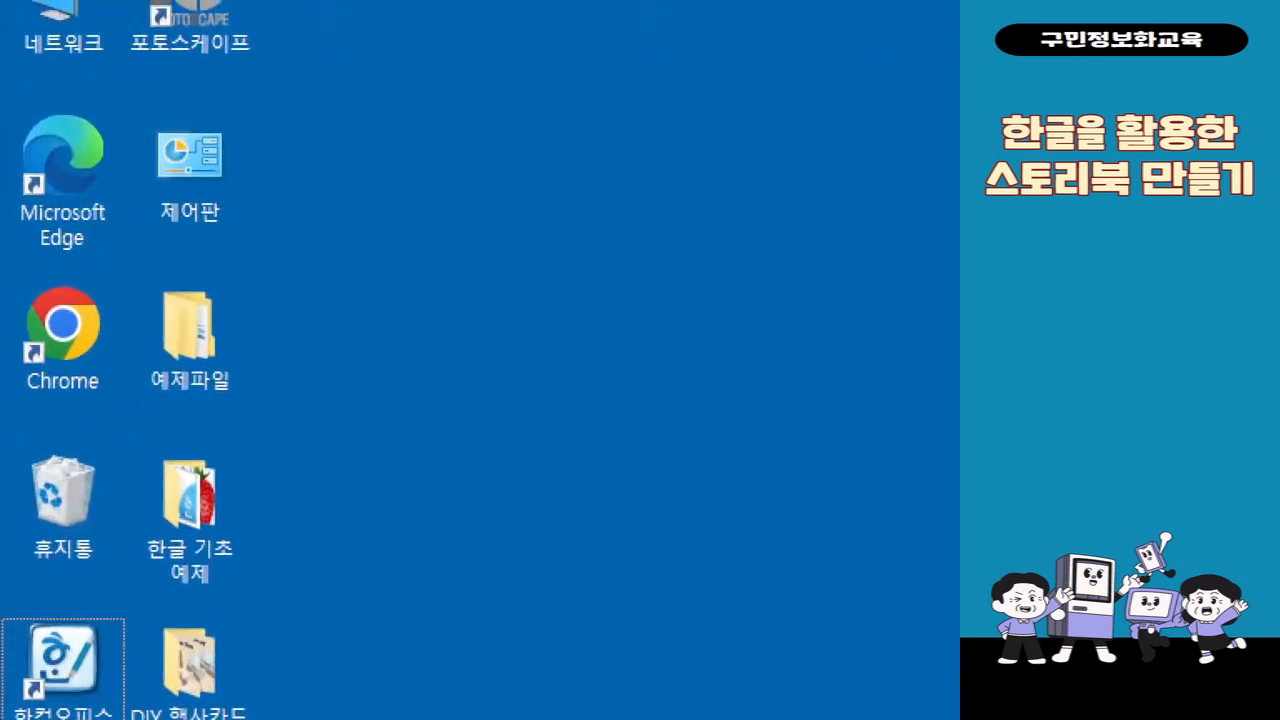
pyautogui.moveTo(124, 268)
pyautogui.mouseDown()
pyautogui.moveTo(166, 278)
pyautogui.moveTo(264, 414)
pyautogui.mouseUp()
pyautogui.moveTo(310, 306)
pyautogui.mouseDown()
pyautogui.moveTo(358, 320)
pyautogui.moveTo(394, 287)
pyautogui.mouseUp()
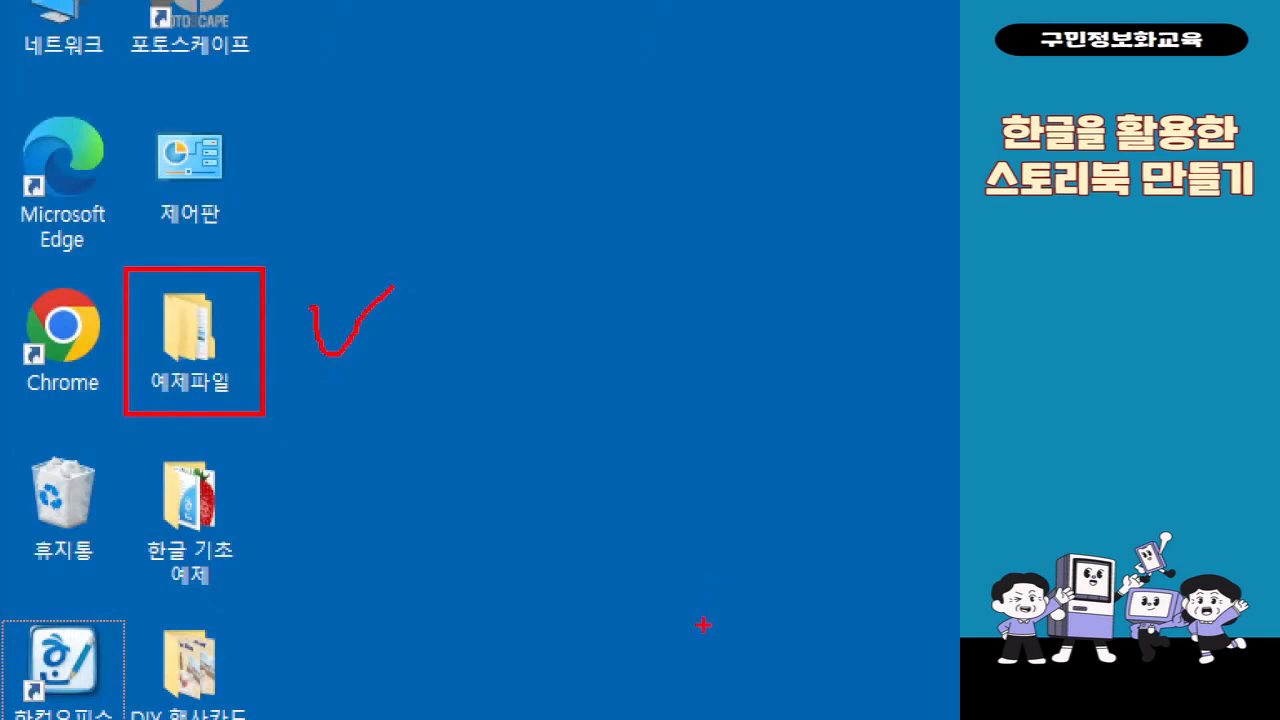
pyautogui.press('Escape')
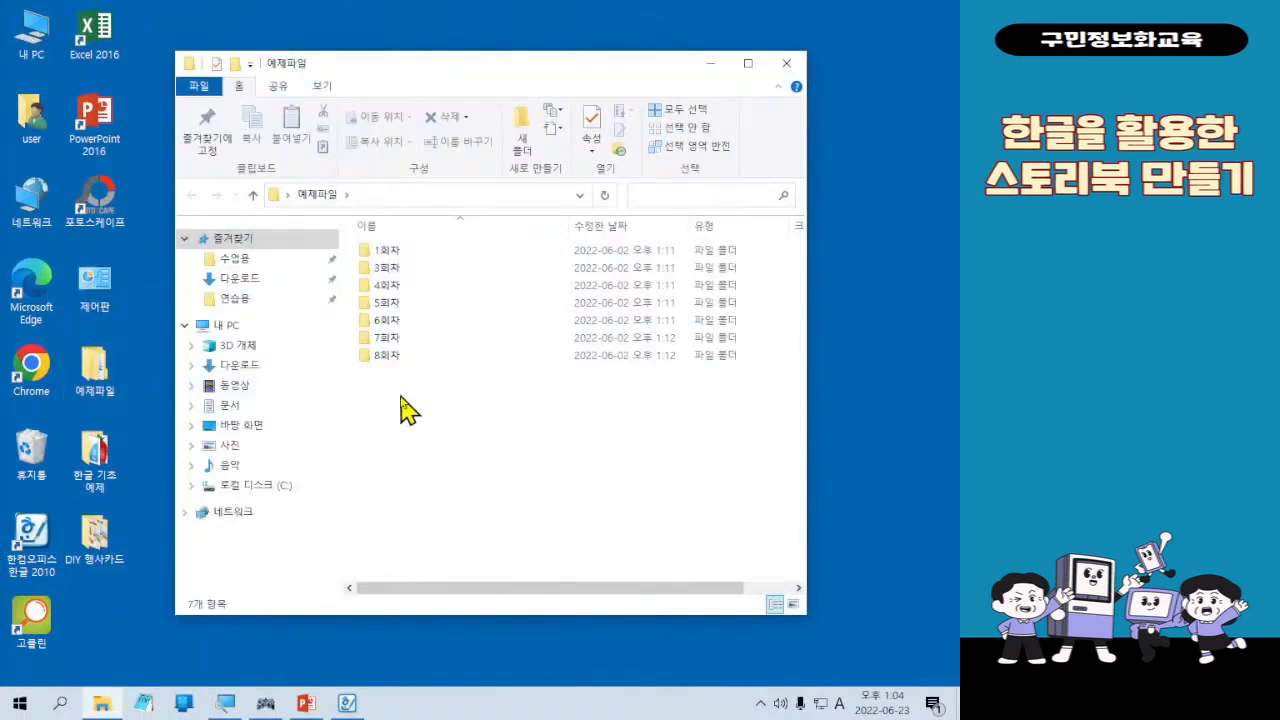
pyautogui.hotkey('ctrl', '1')
pyautogui.moveTo(242, 352); pyautogui.dragTo(462, 400)
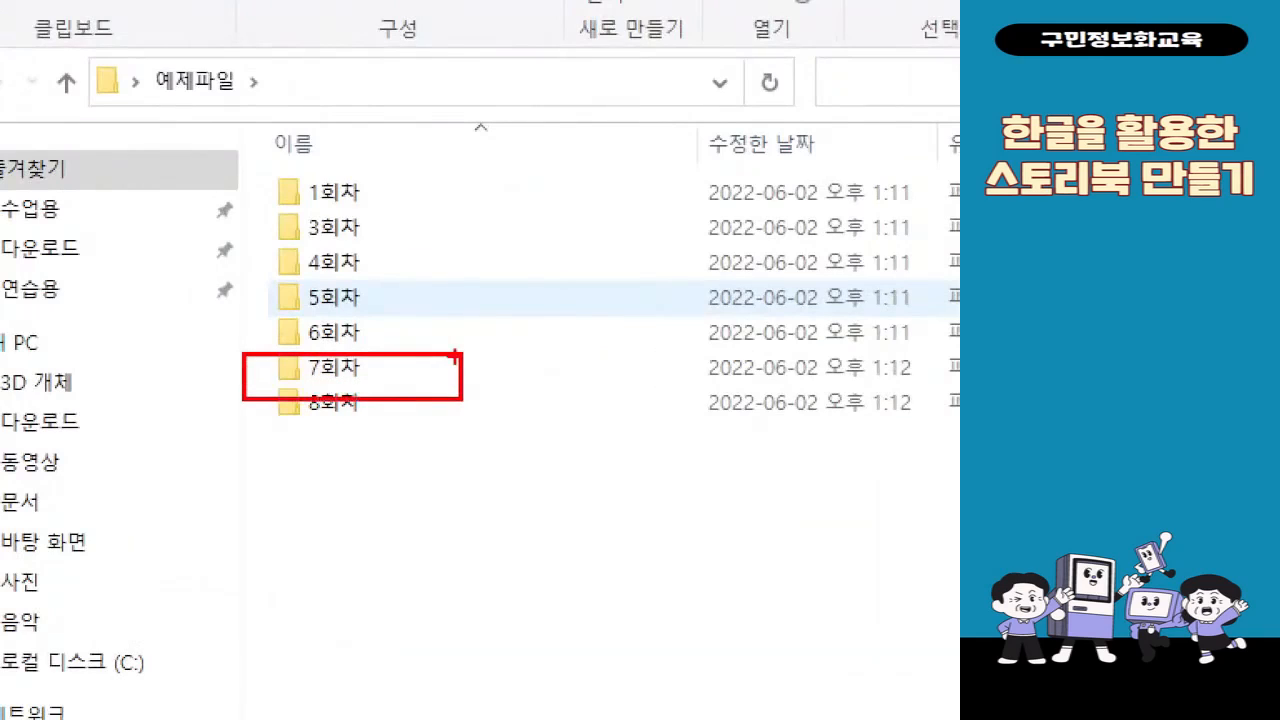
pyautogui.press('Escape')
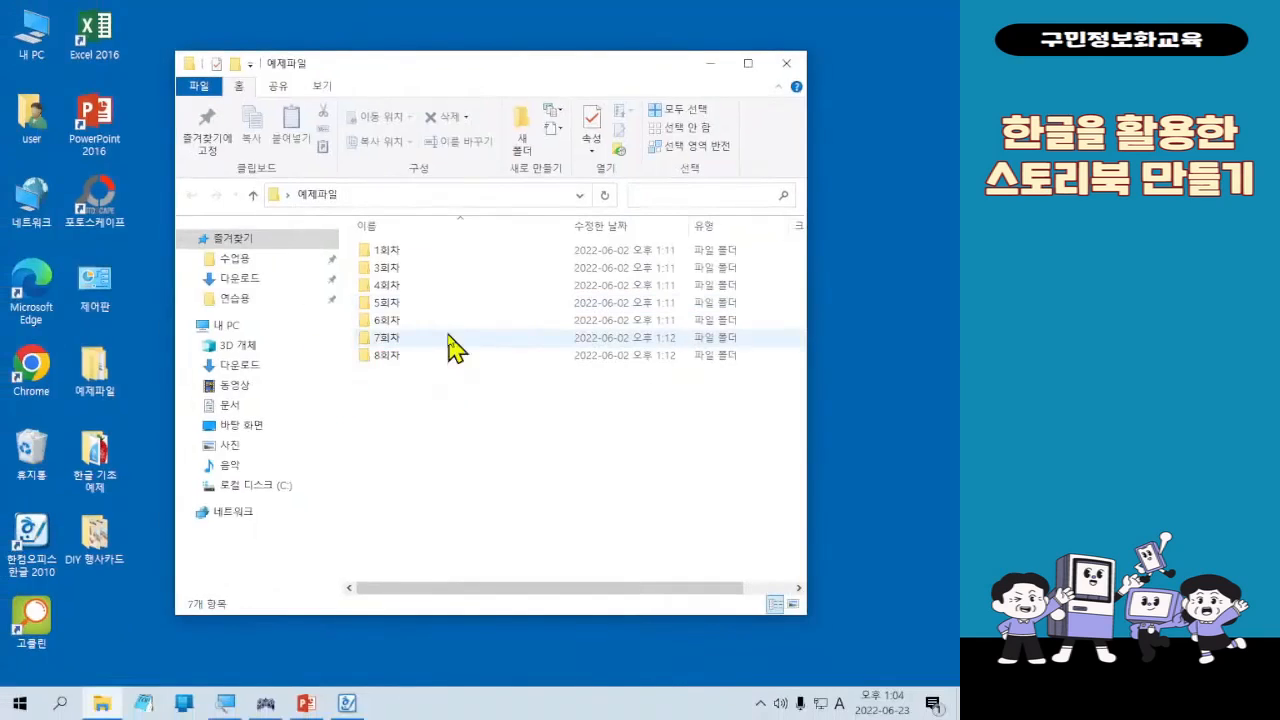
pyautogui.hotkey('ctrl', '1')
pyautogui.click(449, 326)
pyautogui.moveTo(253, 282)
pyautogui.mouseDown()
pyautogui.moveTo(416, 328)
pyautogui.moveTo(466, 260)
pyautogui.mouseUp()
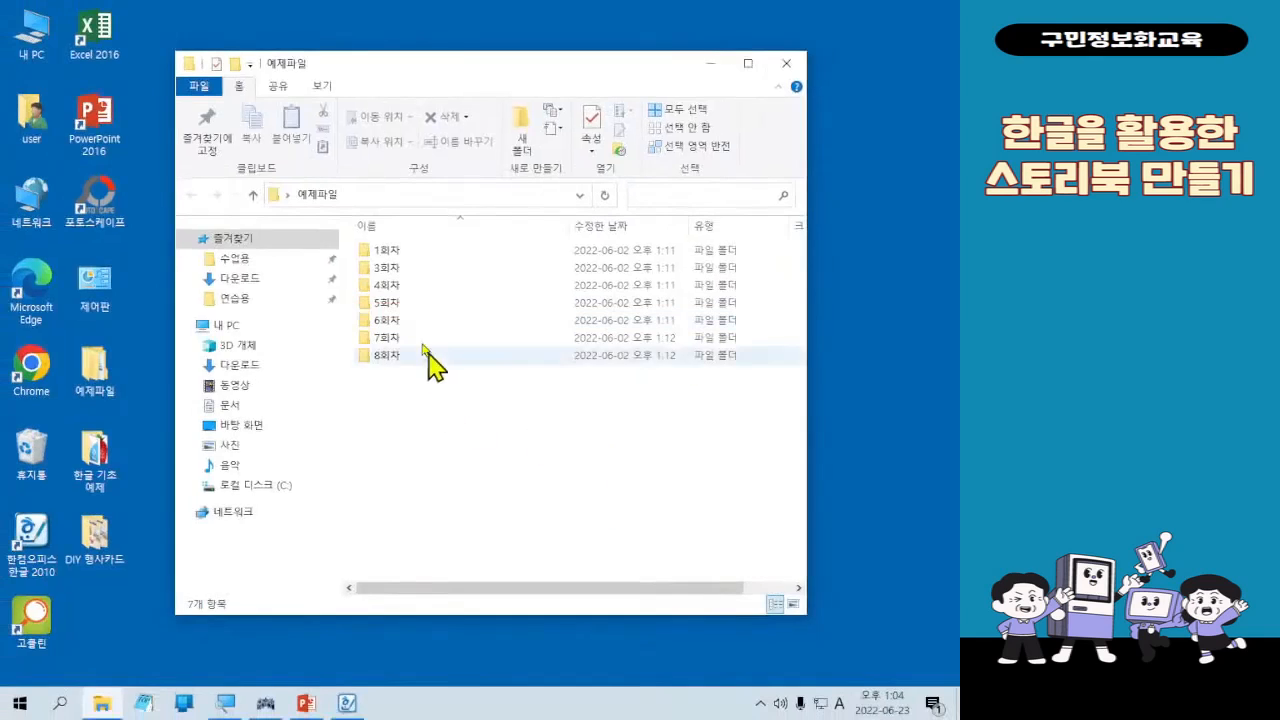
pyautogui.doubleClick(392, 318)
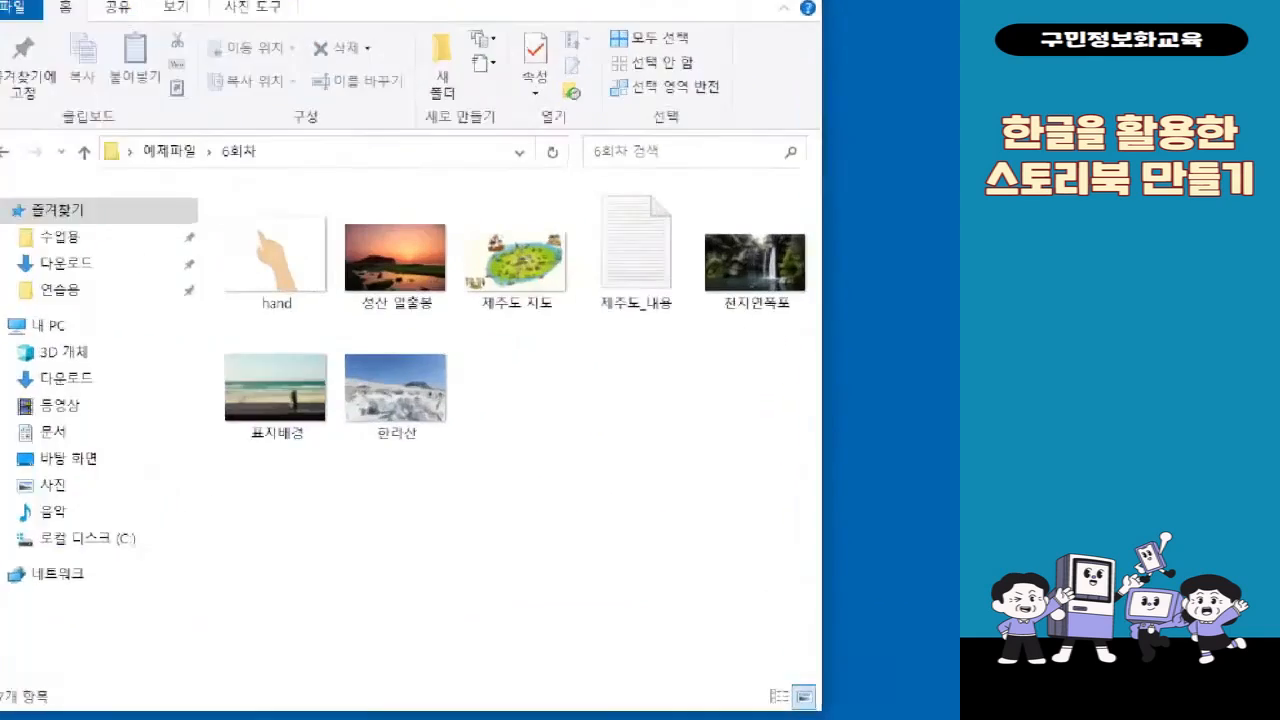
# Open the 제주도_내용 text file, widen its window and bring the 한라산 paragraph into view
pyautogui.moveTo(480, 115); pyautogui.dragTo(650, 391)
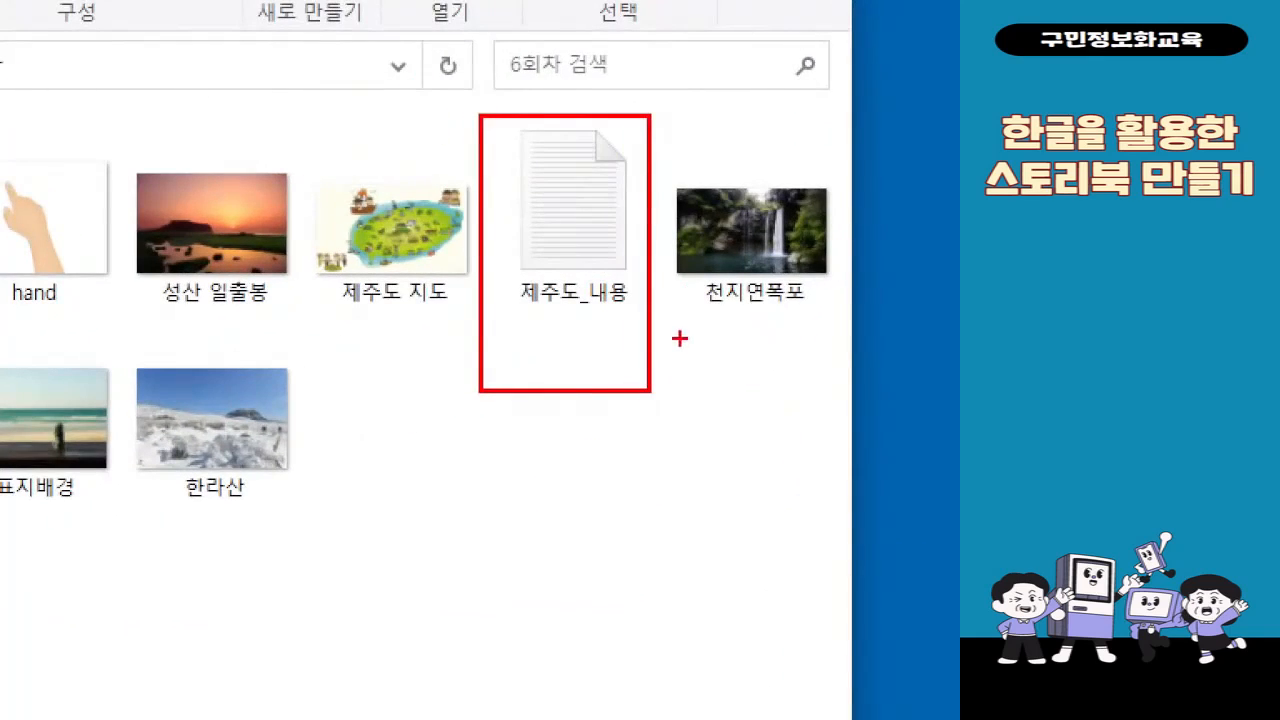
pyautogui.moveTo(680, 338); pyautogui.dragTo(770, 322)
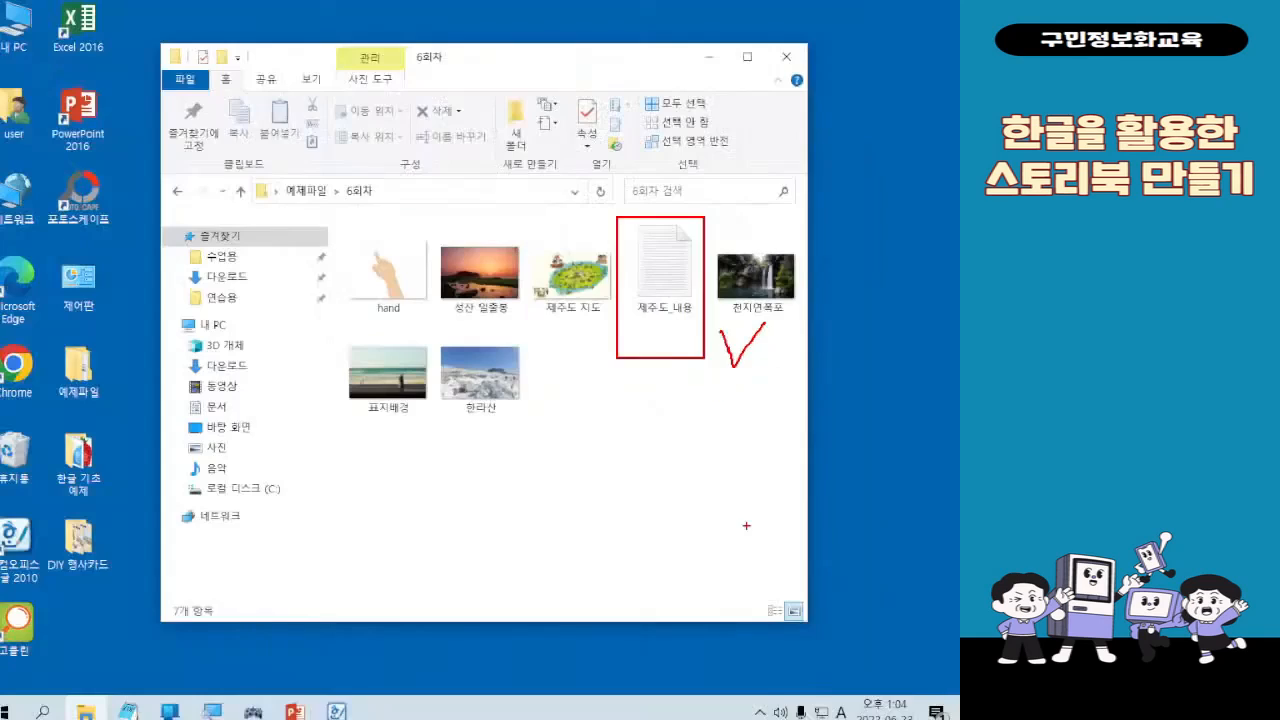
pyautogui.click(535, 206)
pyautogui.doubleClick(648, 268)
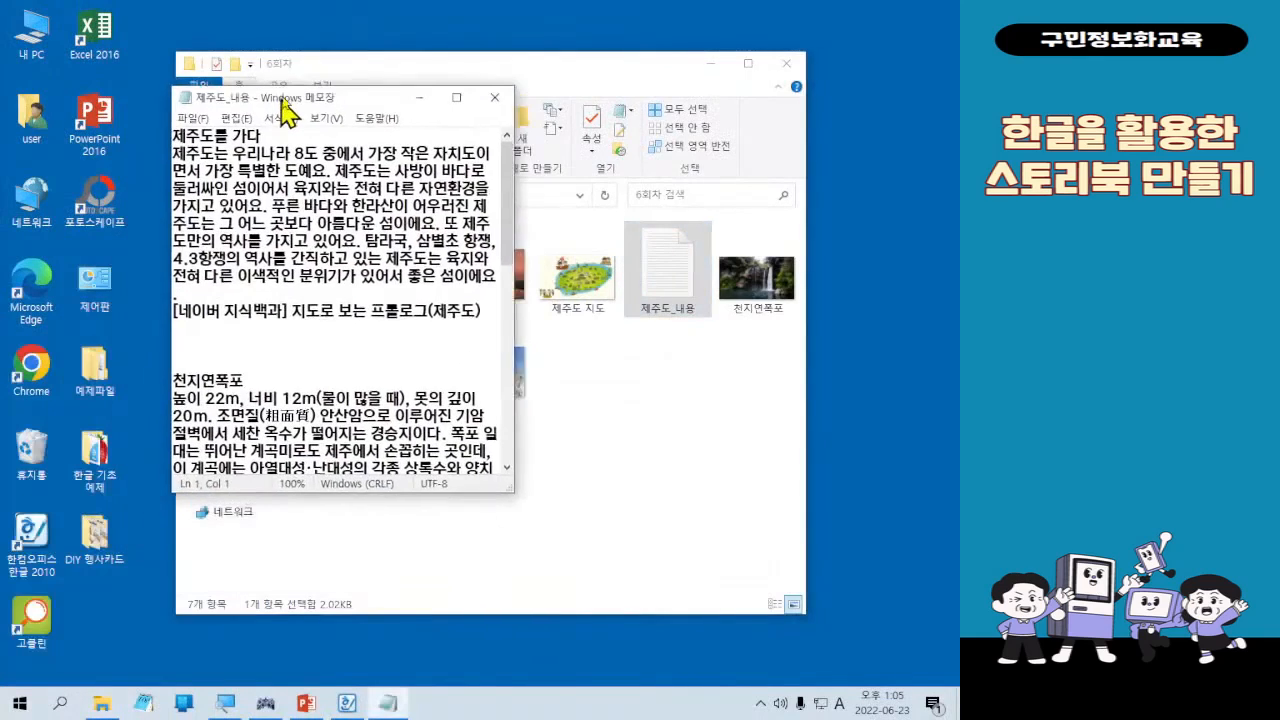
pyautogui.moveTo(522, 482); pyautogui.dragTo(816, 465)
pyautogui.scroll(-3, 672, 362)
pyautogui.scroll(-6, 672, 362)
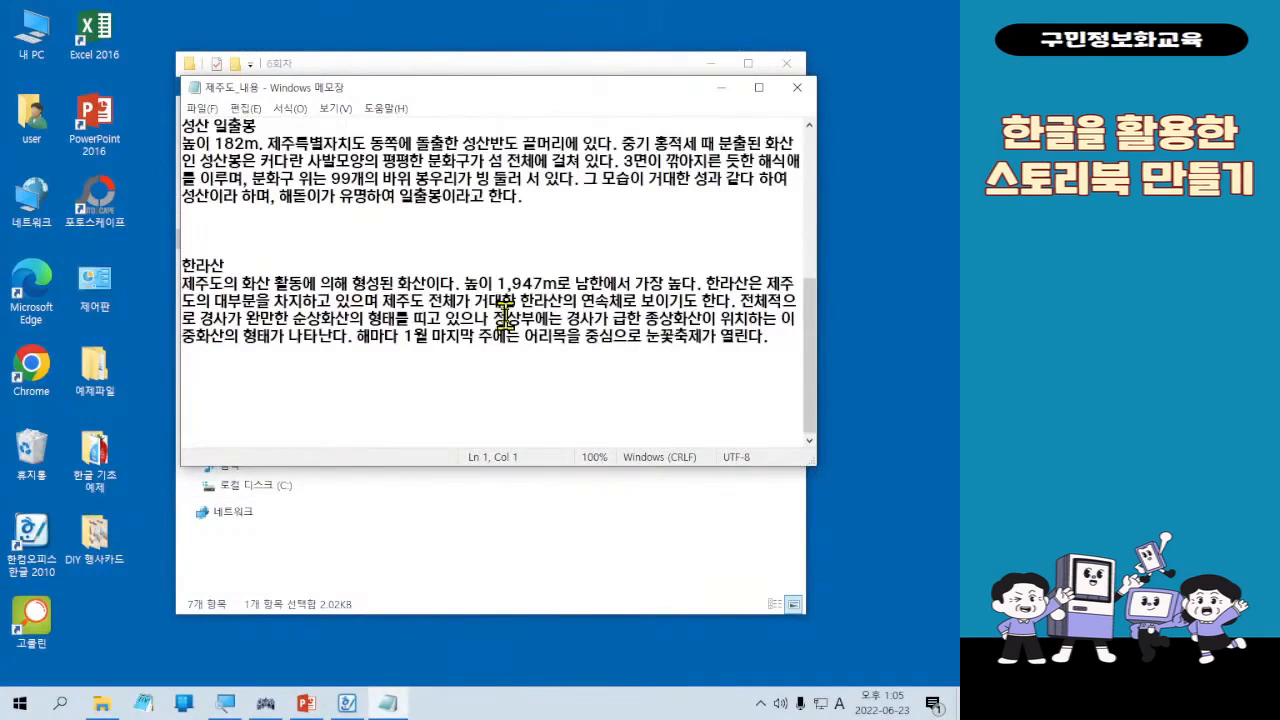
# Copy the 한라산 heading together with its description paragraph from the text file
pyautogui.click(346, 703)
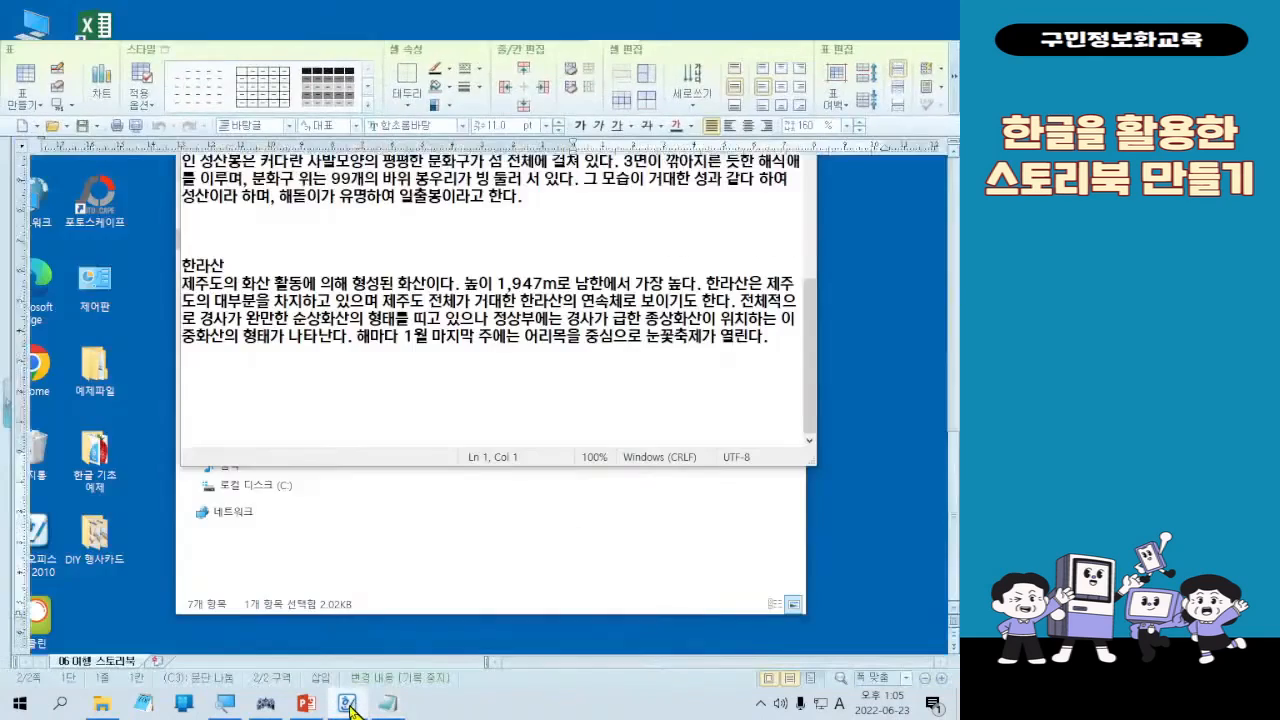
pyautogui.click(346, 703)
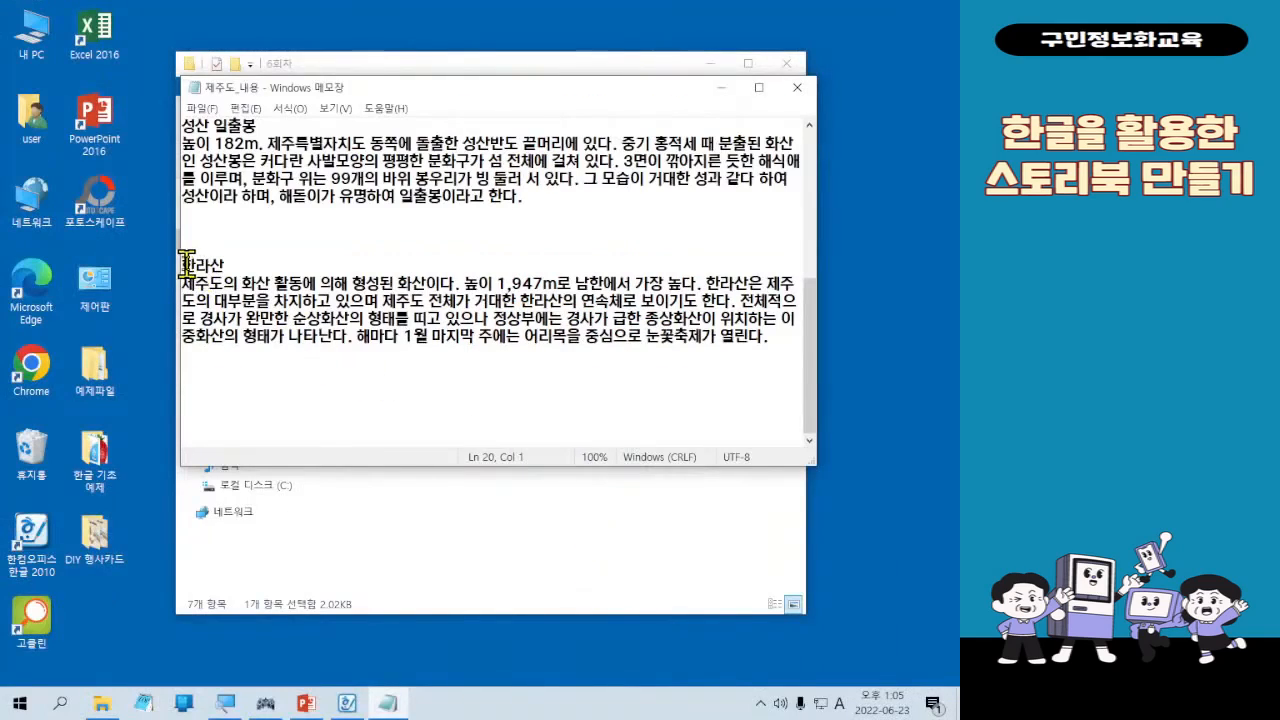
pyautogui.moveTo(187, 265); pyautogui.dragTo(808, 336)
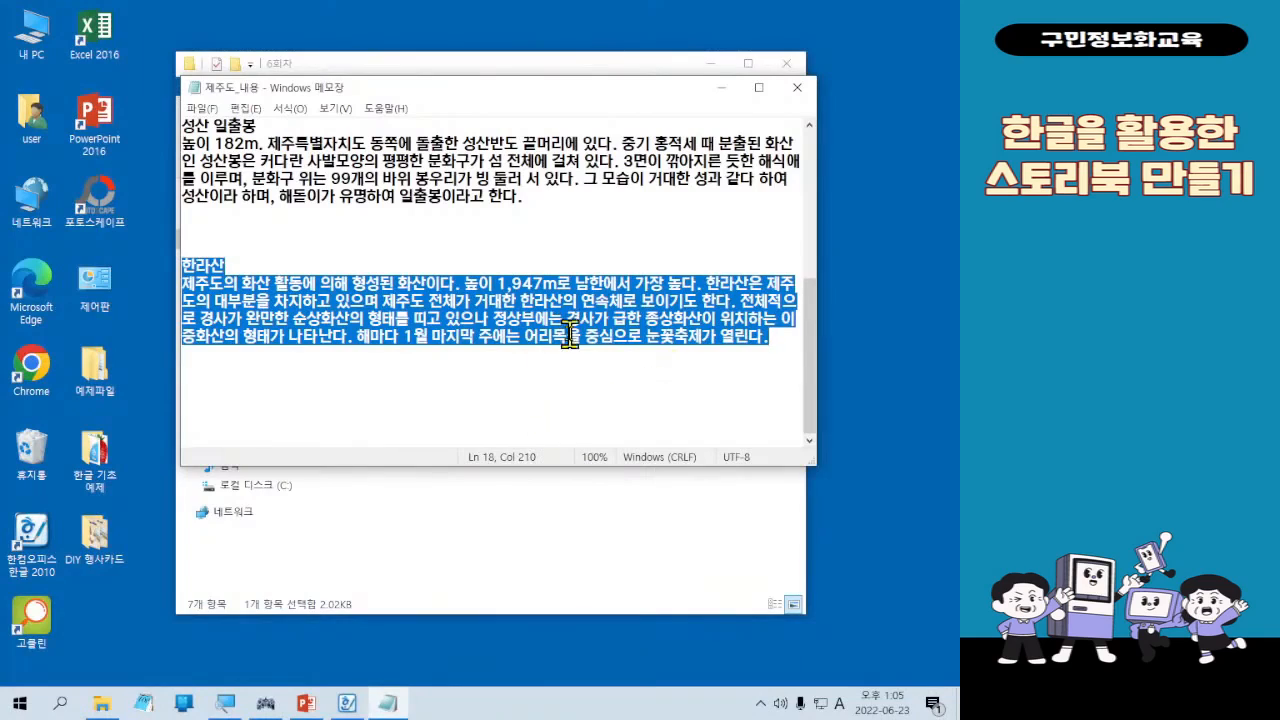
pyautogui.hotkey('ctrl', 'c')
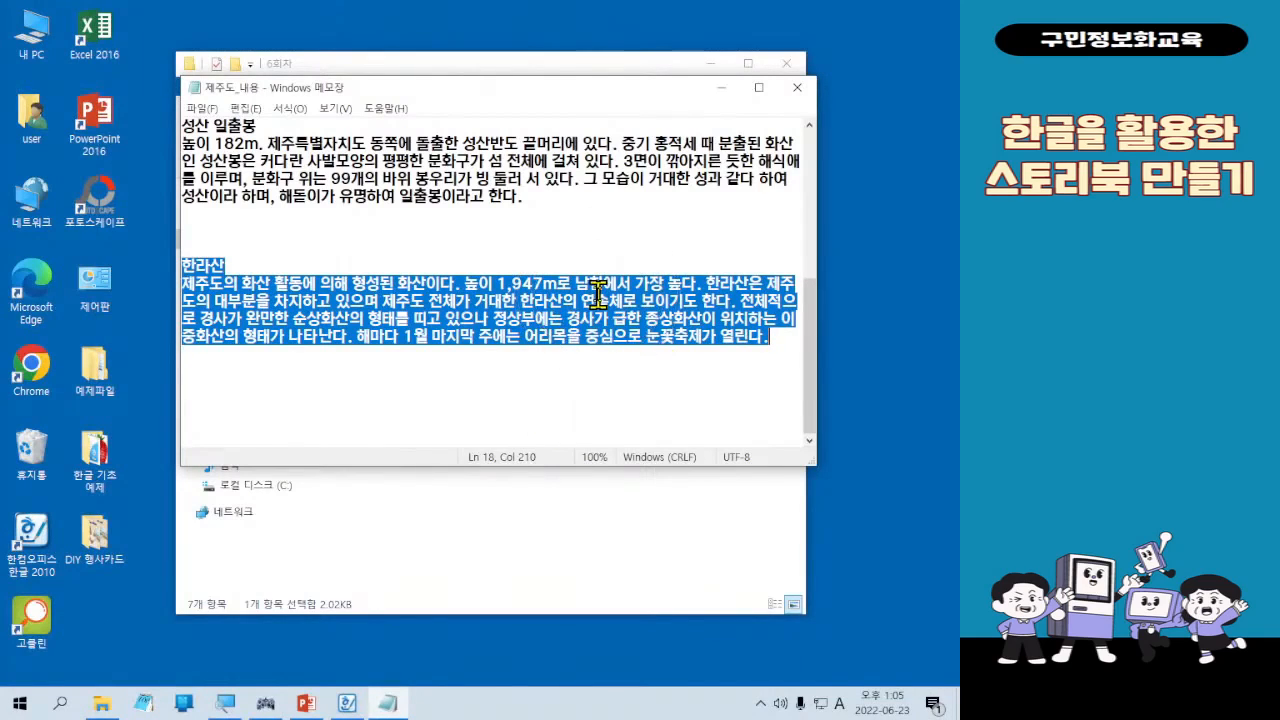
pyautogui.rightClick(599, 297)
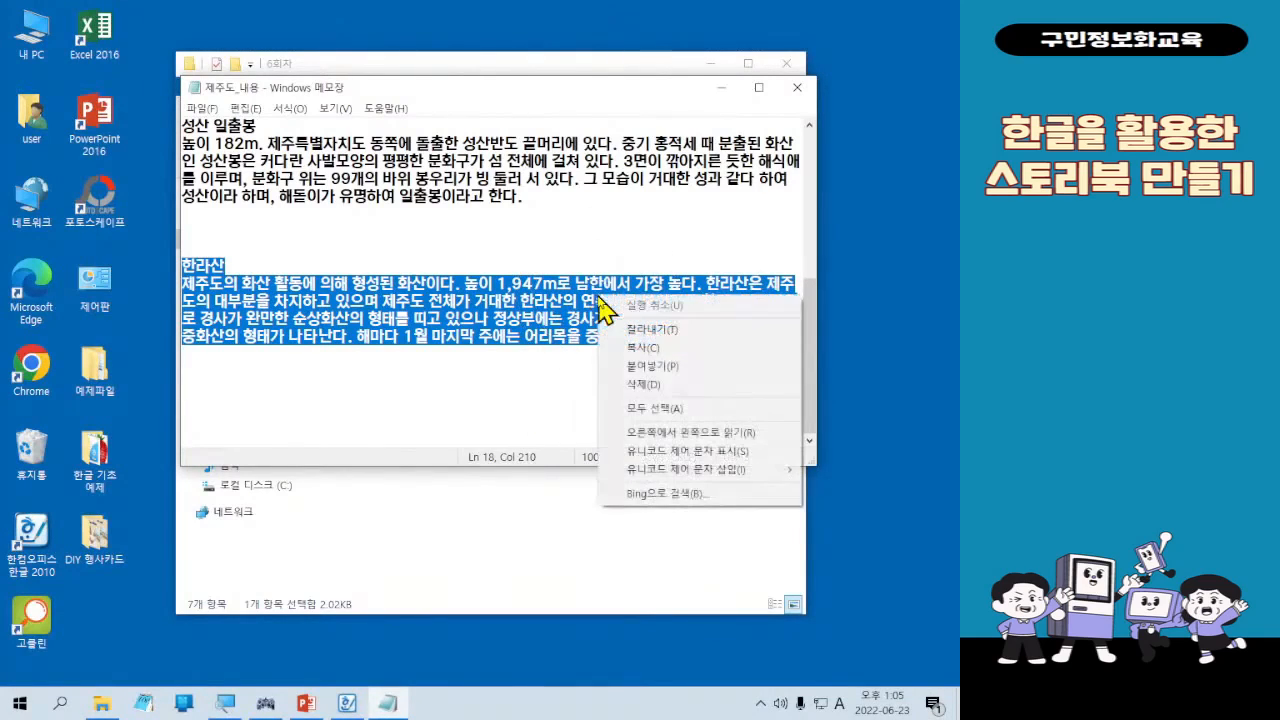
pyautogui.hotkey('ctrl', '1')
pyautogui.click(692, 354)
pyautogui.moveTo(527, 303); pyautogui.dragTo(648, 370)
pyautogui.moveTo(663, 327)
pyautogui.mouseDown()
pyautogui.moveTo(694, 366)
pyautogui.moveTo(747, 294)
pyautogui.mouseUp()
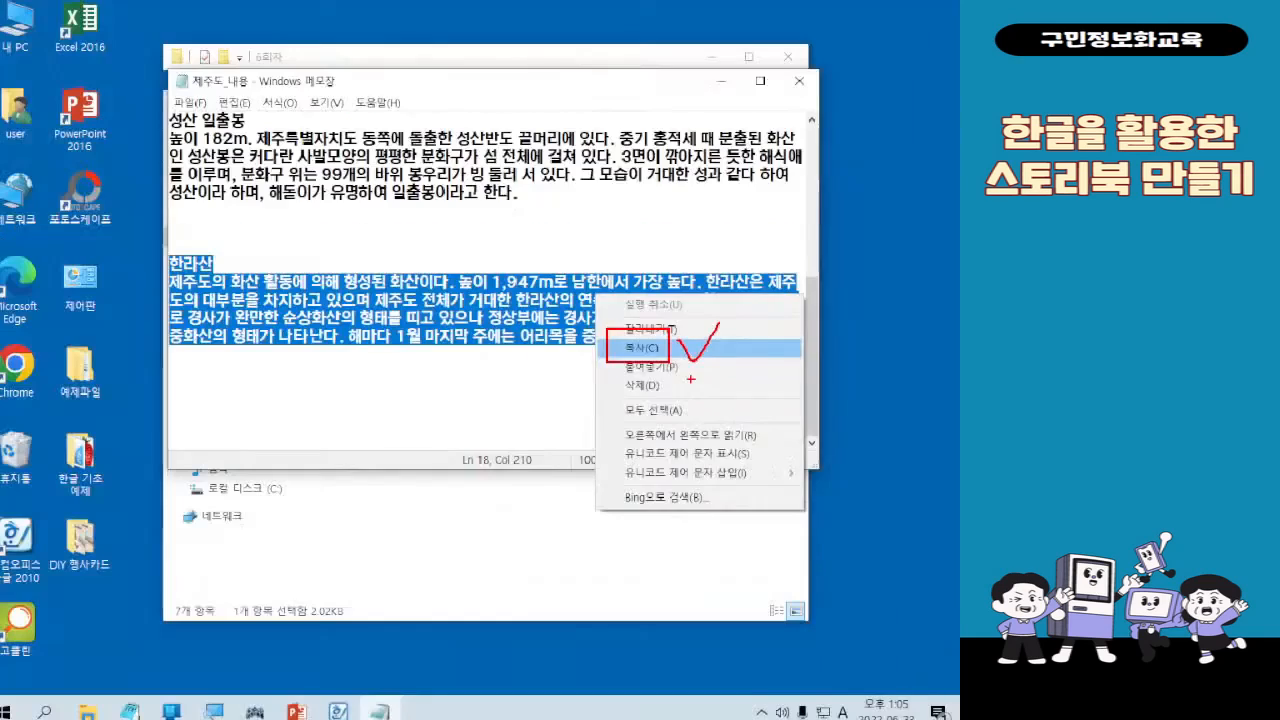
pyautogui.rightClick(406, 251)
pyautogui.click(594, 353)
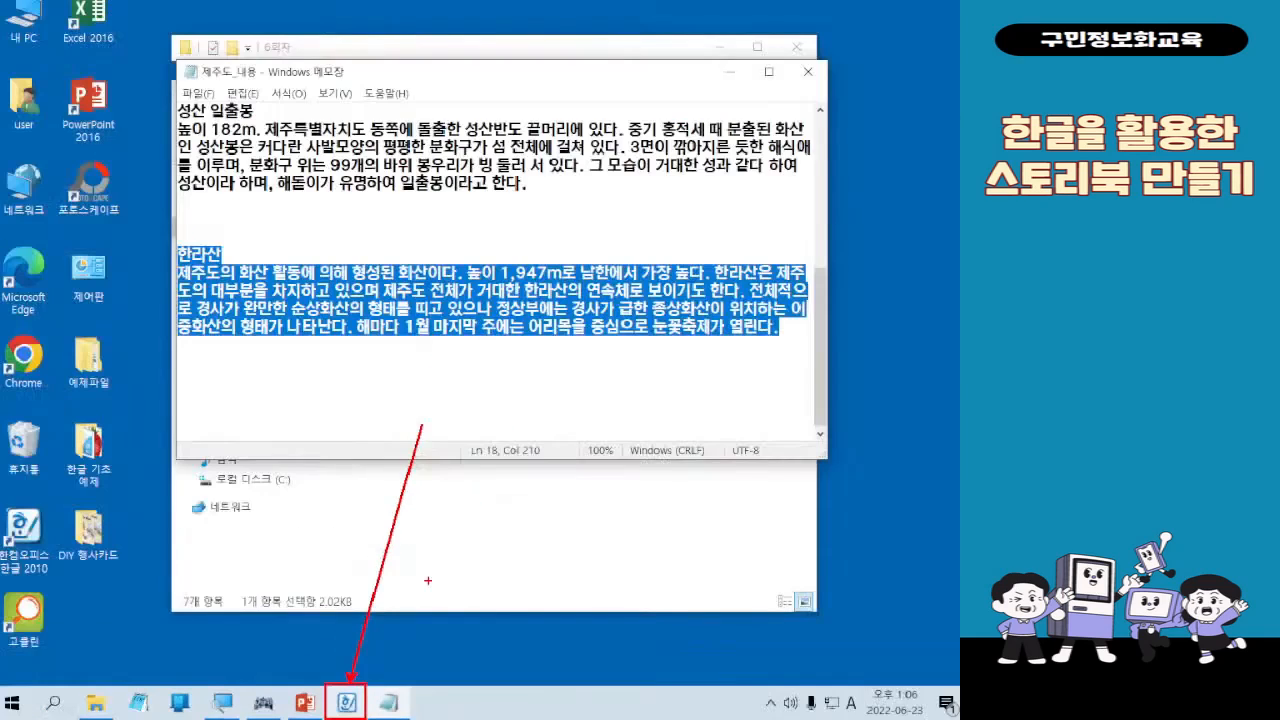
# Switch to the Hangul document and paste the copied 한라산 text into the empty cell beside the snowy mountain photo
pyautogui.click(344, 686)
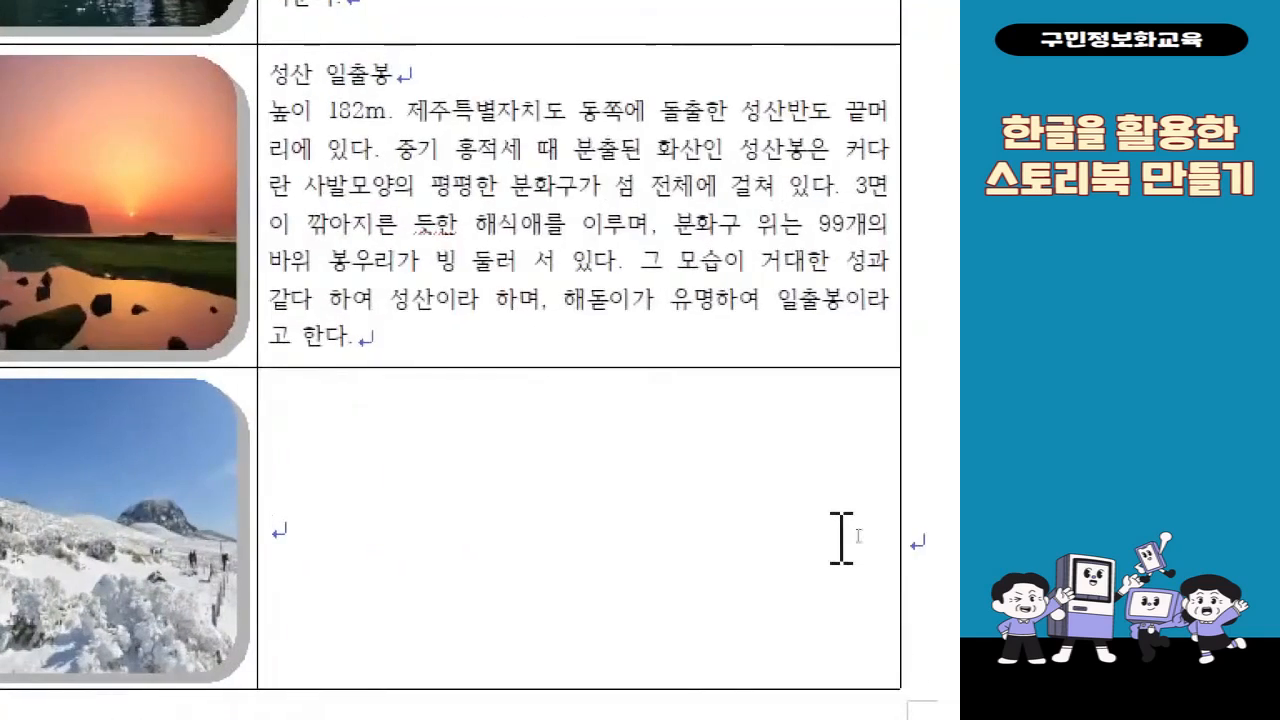
pyautogui.press('ctrl')
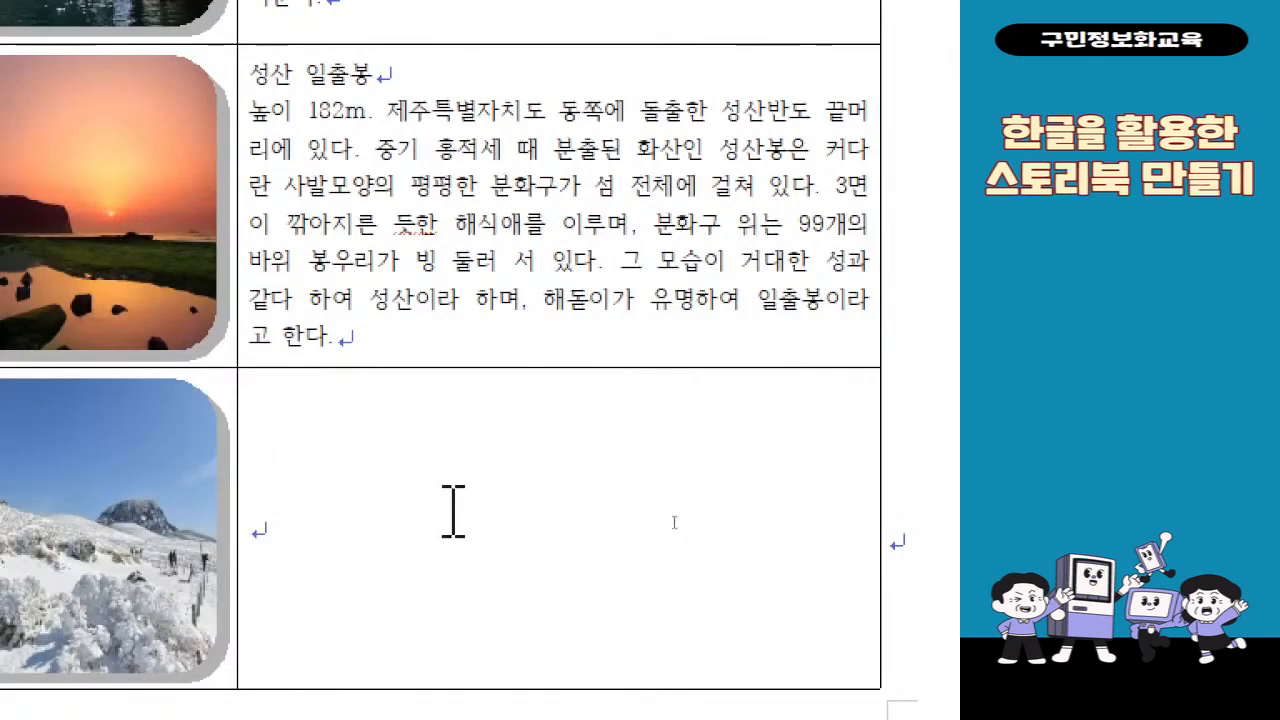
pyautogui.rightClick(453, 511)
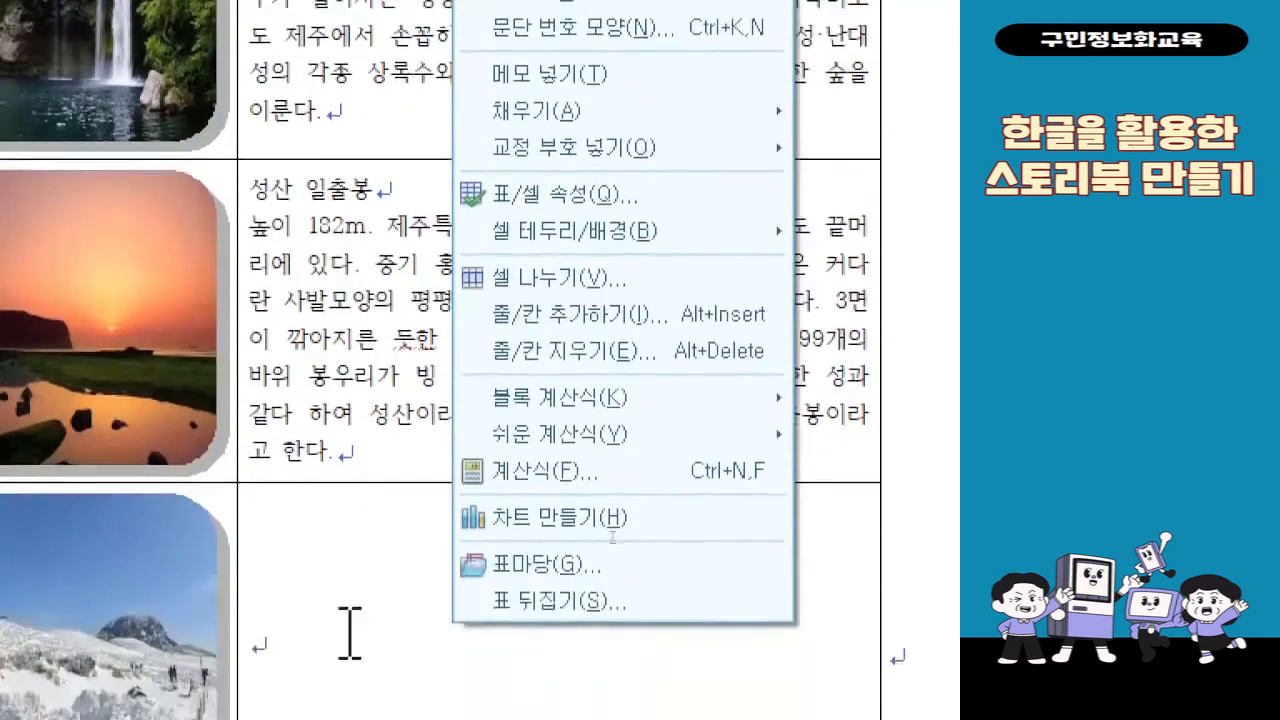
pyautogui.rightClick(285, 519)
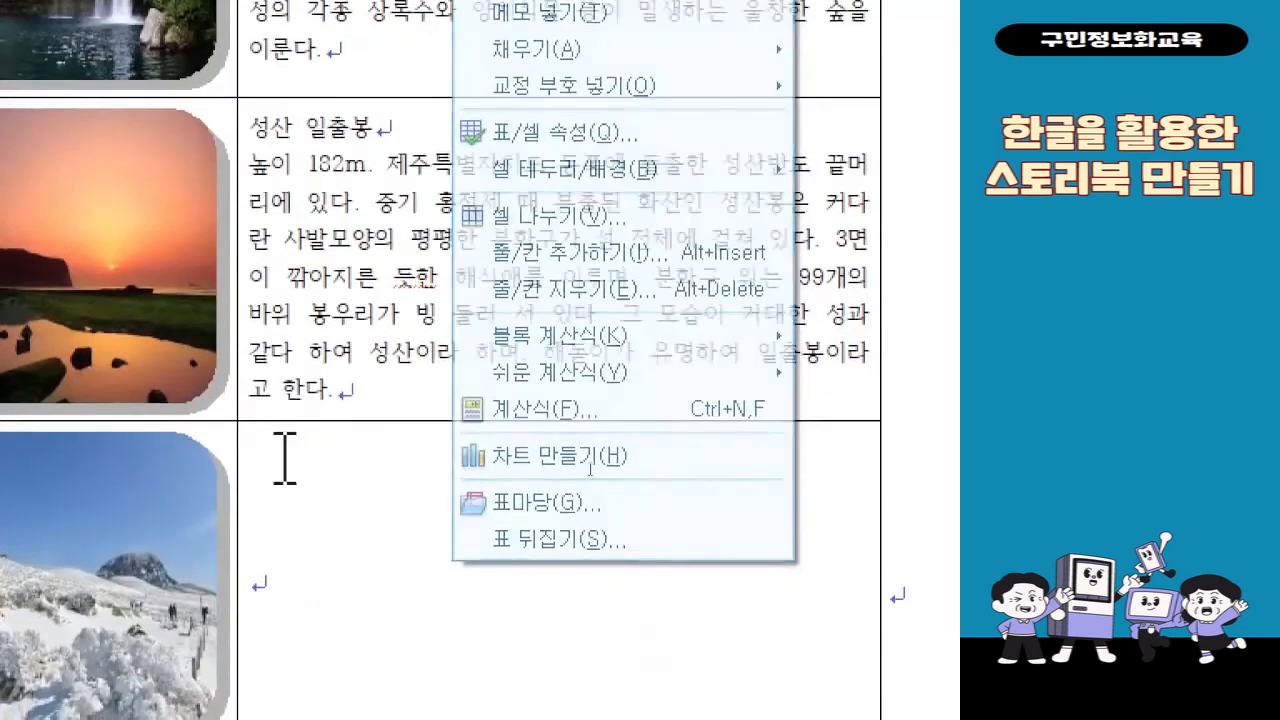
pyautogui.rightClick(285, 572)
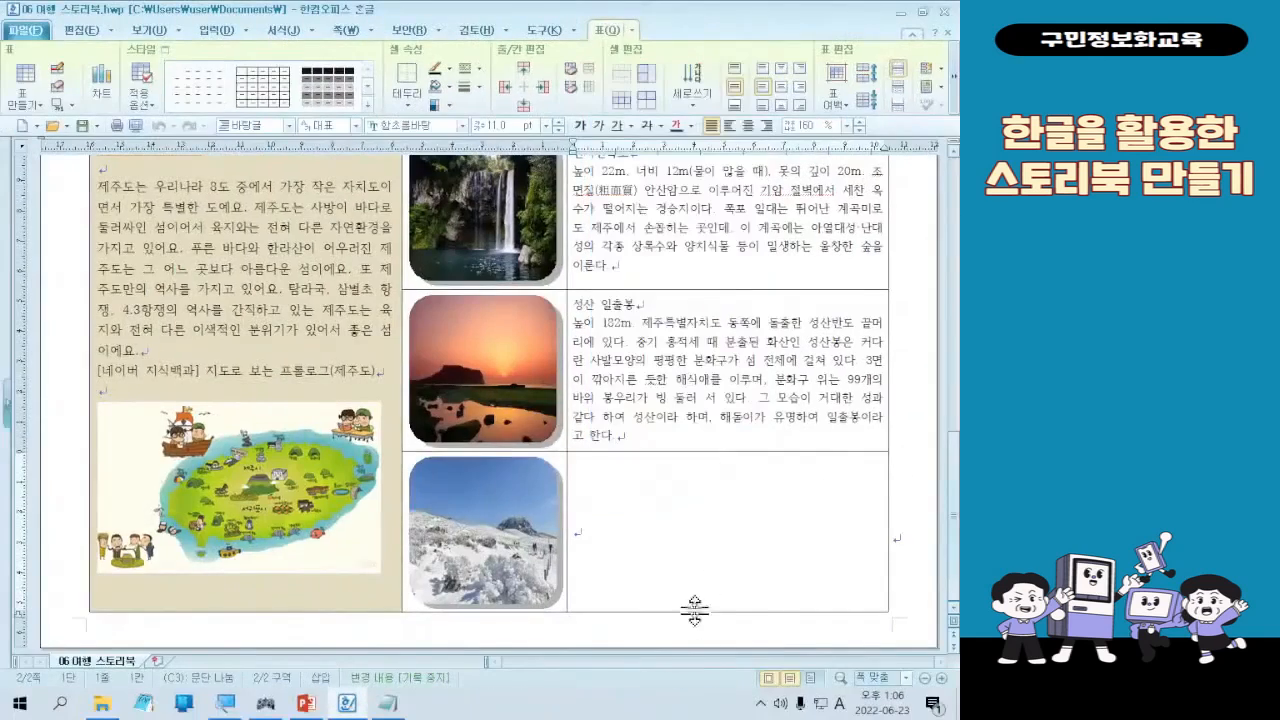
pyautogui.rightClick(690, 593)
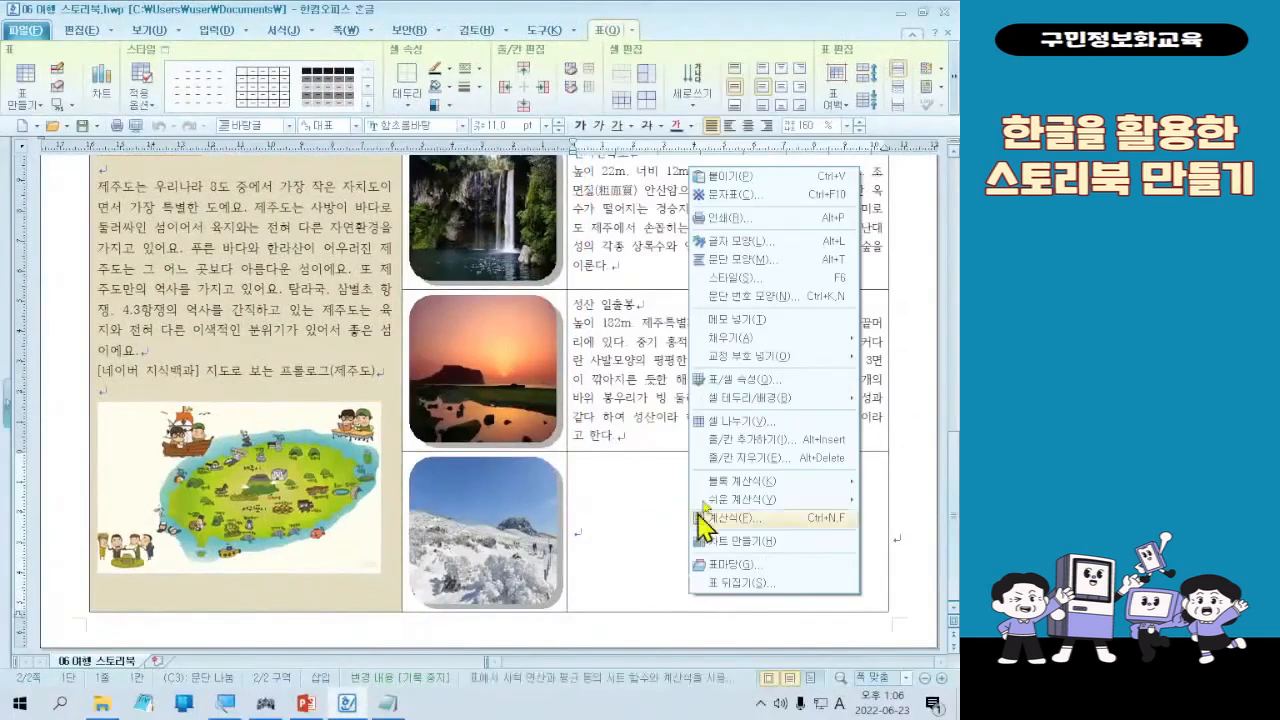
pyautogui.click(768, 177)
pyautogui.scroll(3, 734, 486)
pyautogui.scroll(-3, 734, 486)
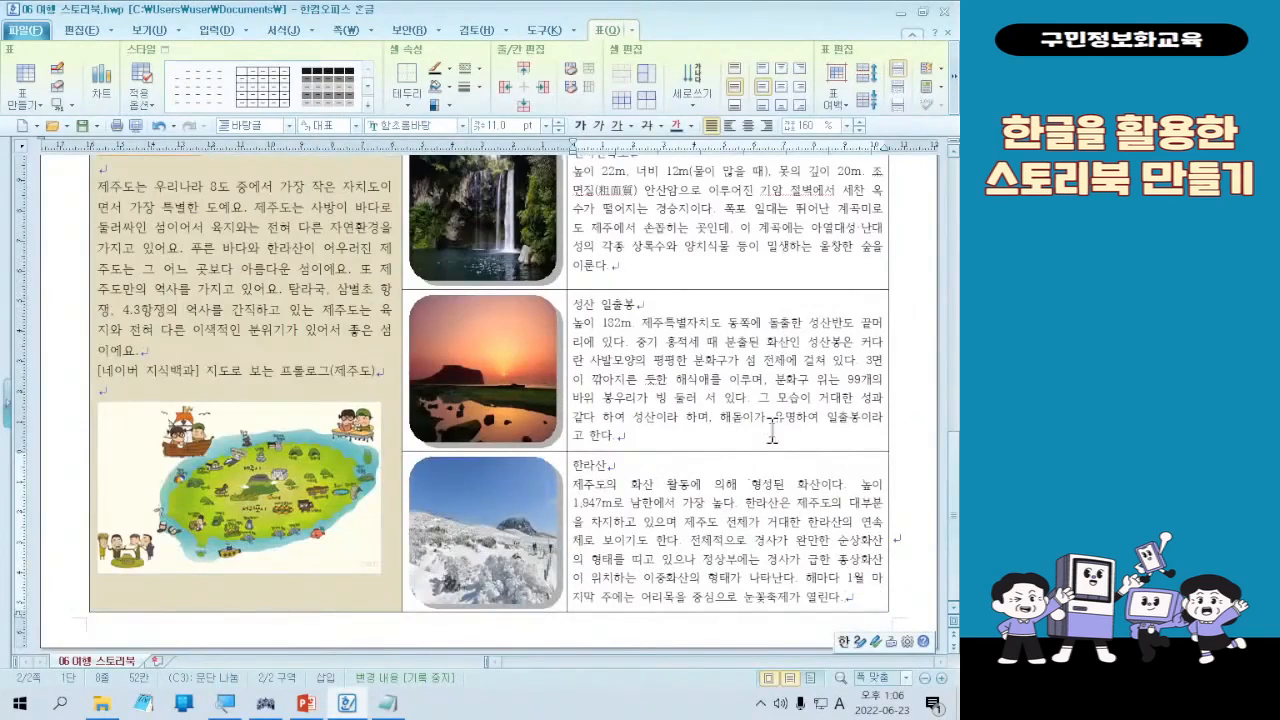
# Copy the character formatting of the 제주도를 가다 heading with the 모양 복사 command
pyautogui.scroll(2, 772, 432)
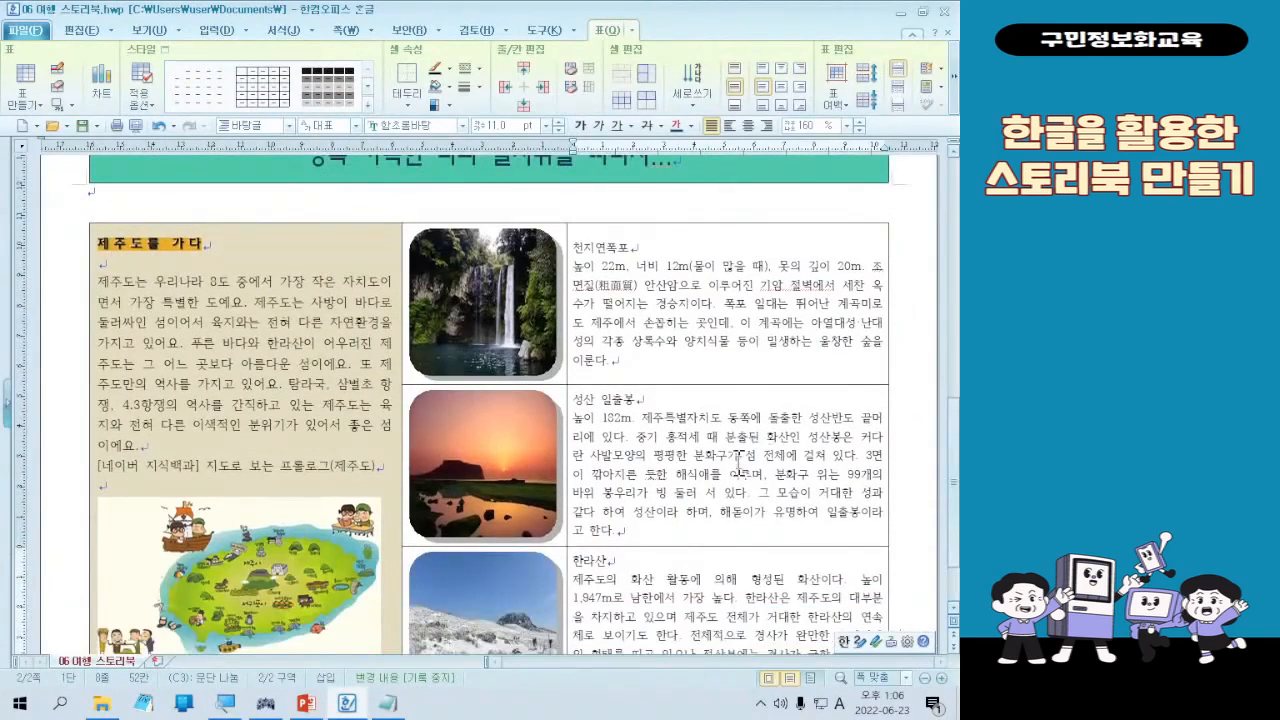
pyautogui.scroll(-1, 772, 432)
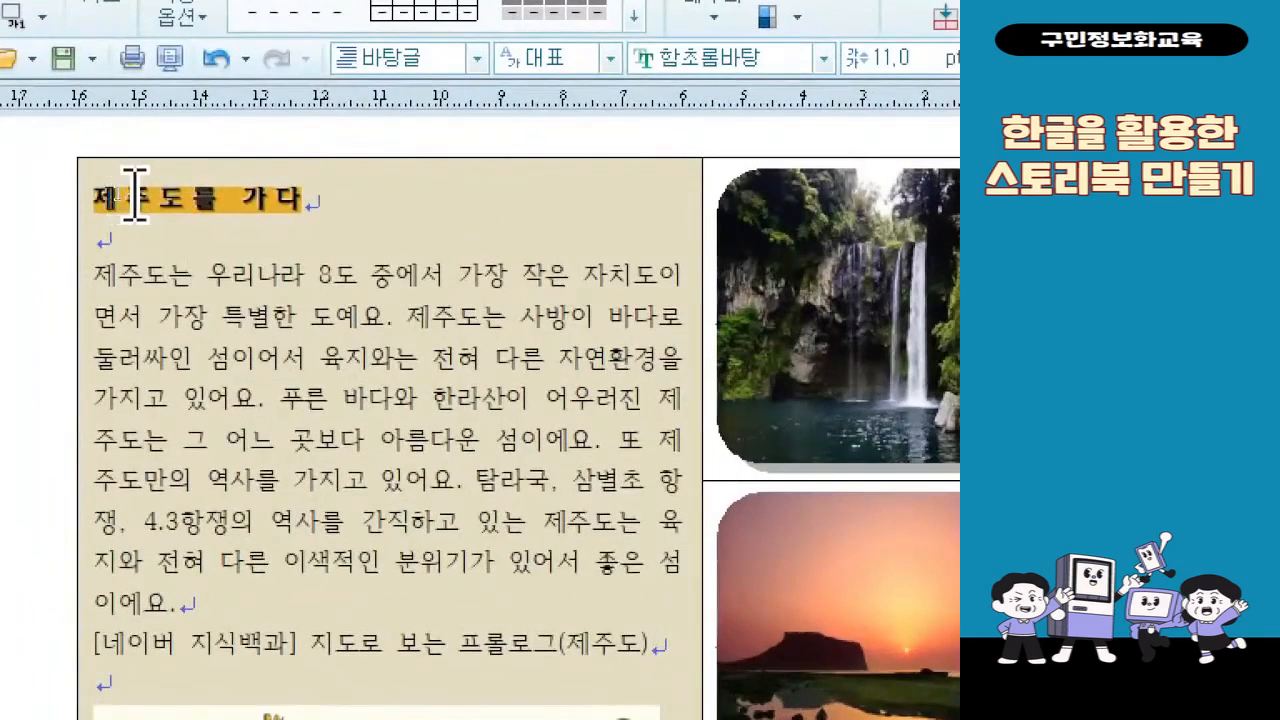
pyautogui.click(134, 195)
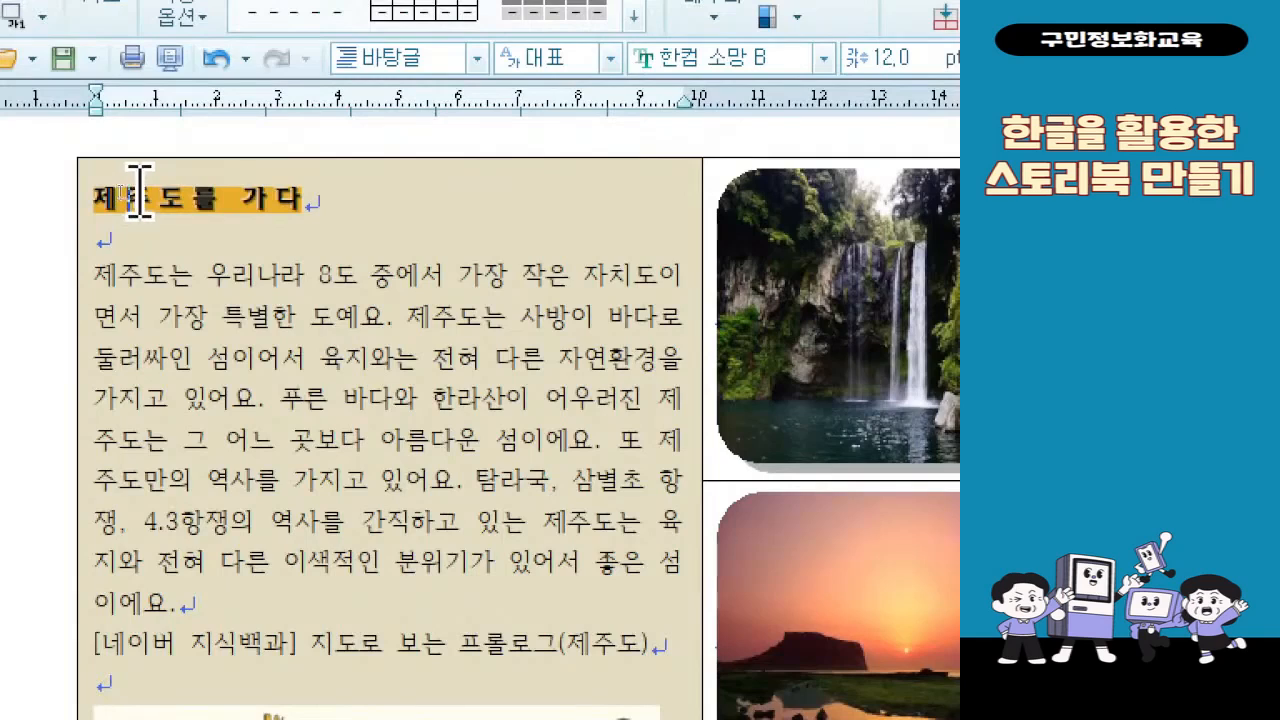
pyautogui.click(138, 192)
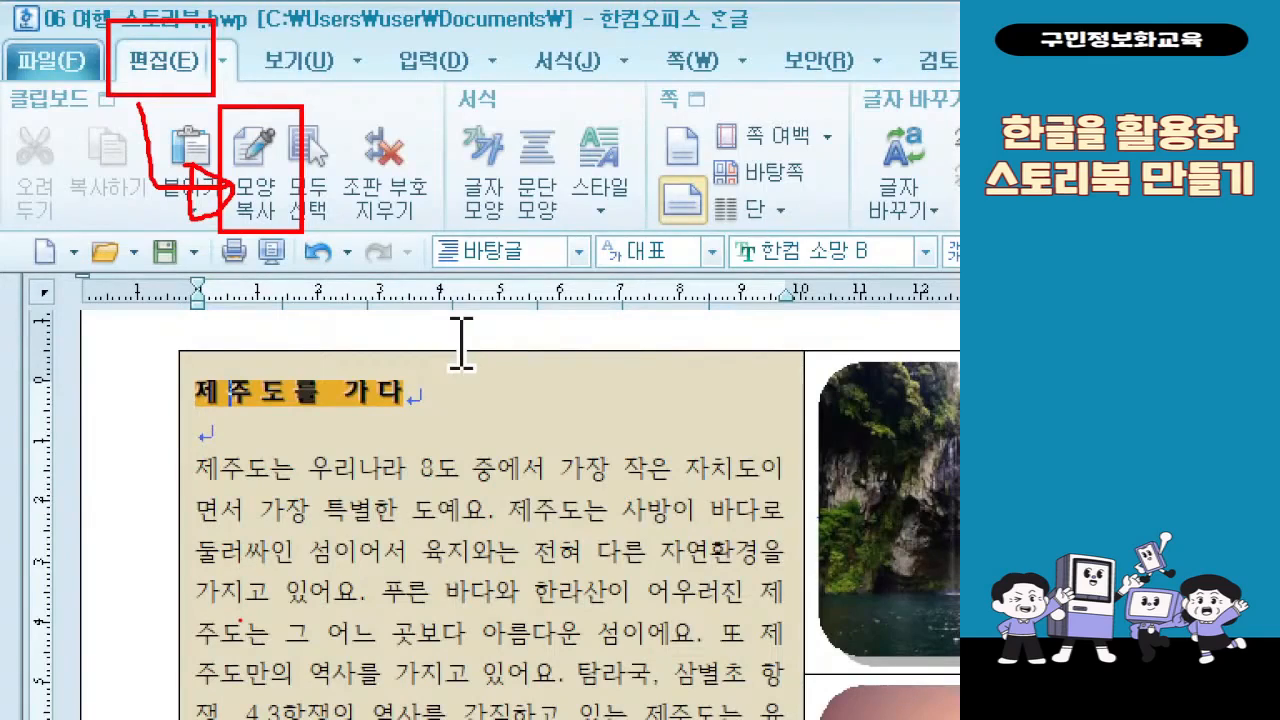
pyautogui.click(252, 150)
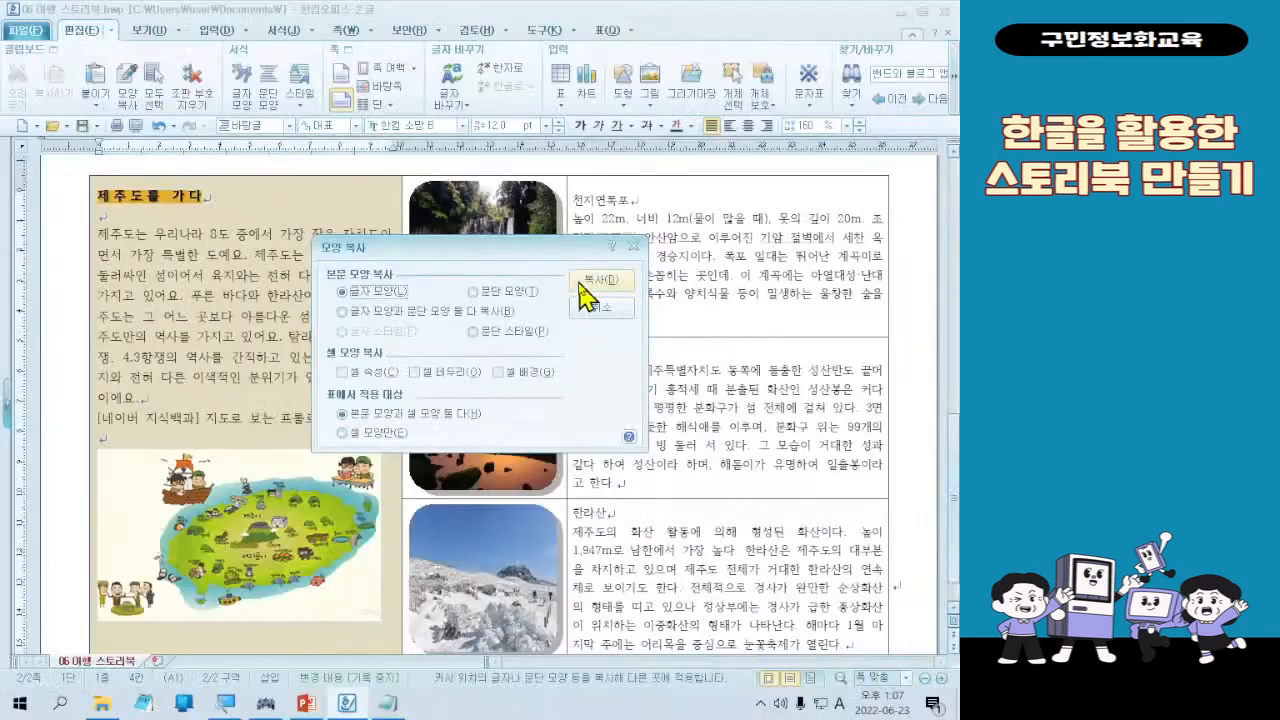
pyautogui.click(701, 399)
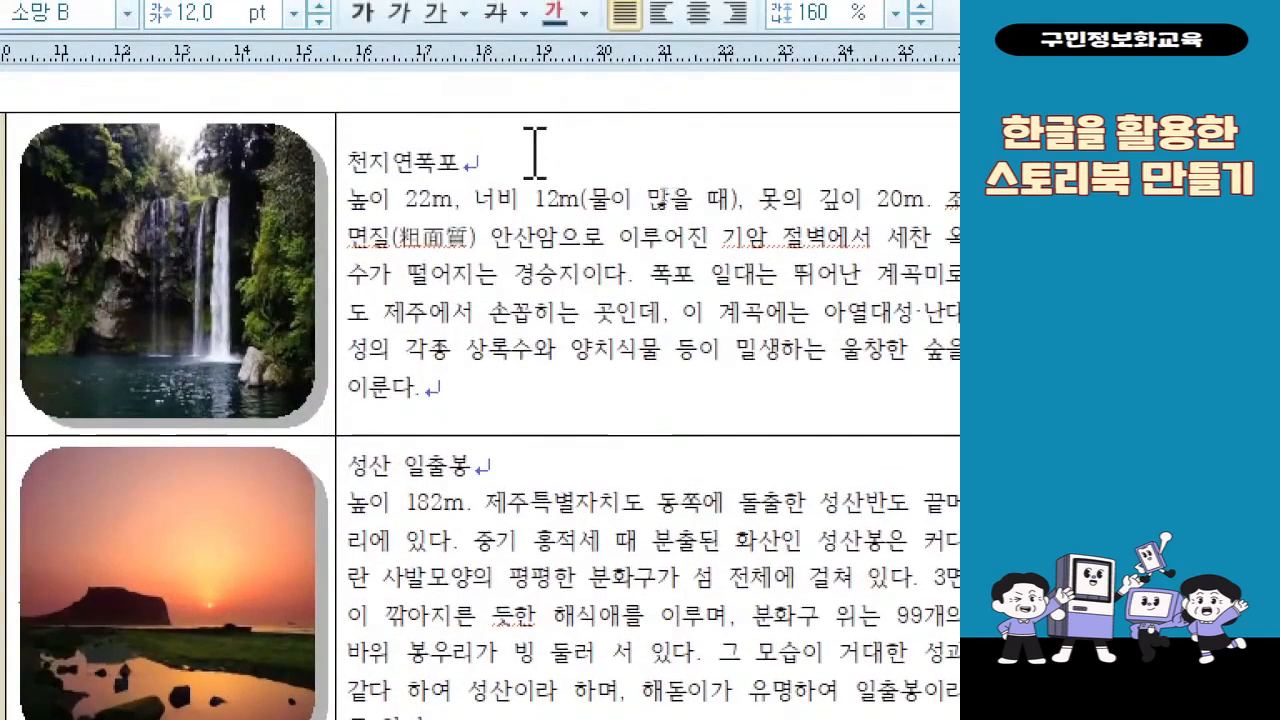
# Apply the copied character formatting to the 천지연폭포 and 성산 일출봉 headings
pyautogui.moveTo(495, 150); pyautogui.dragTo(348, 158)
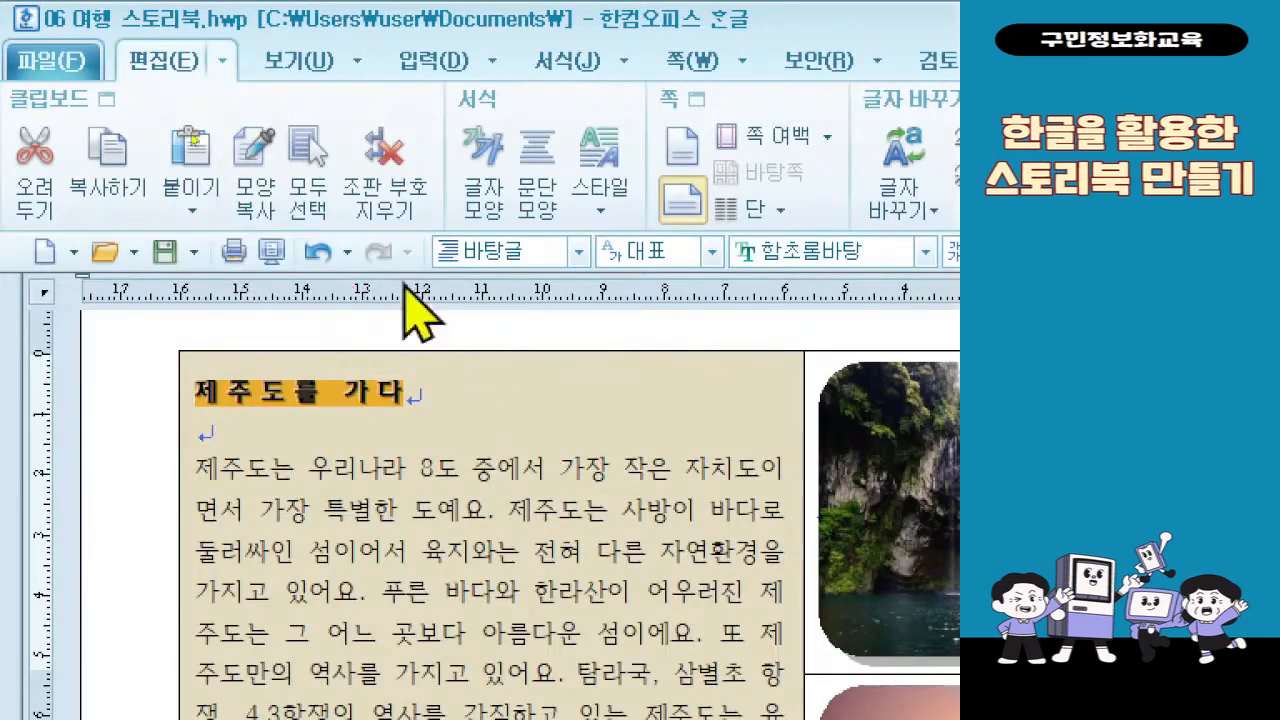
pyautogui.click(255, 180)
pyautogui.click(671, 220)
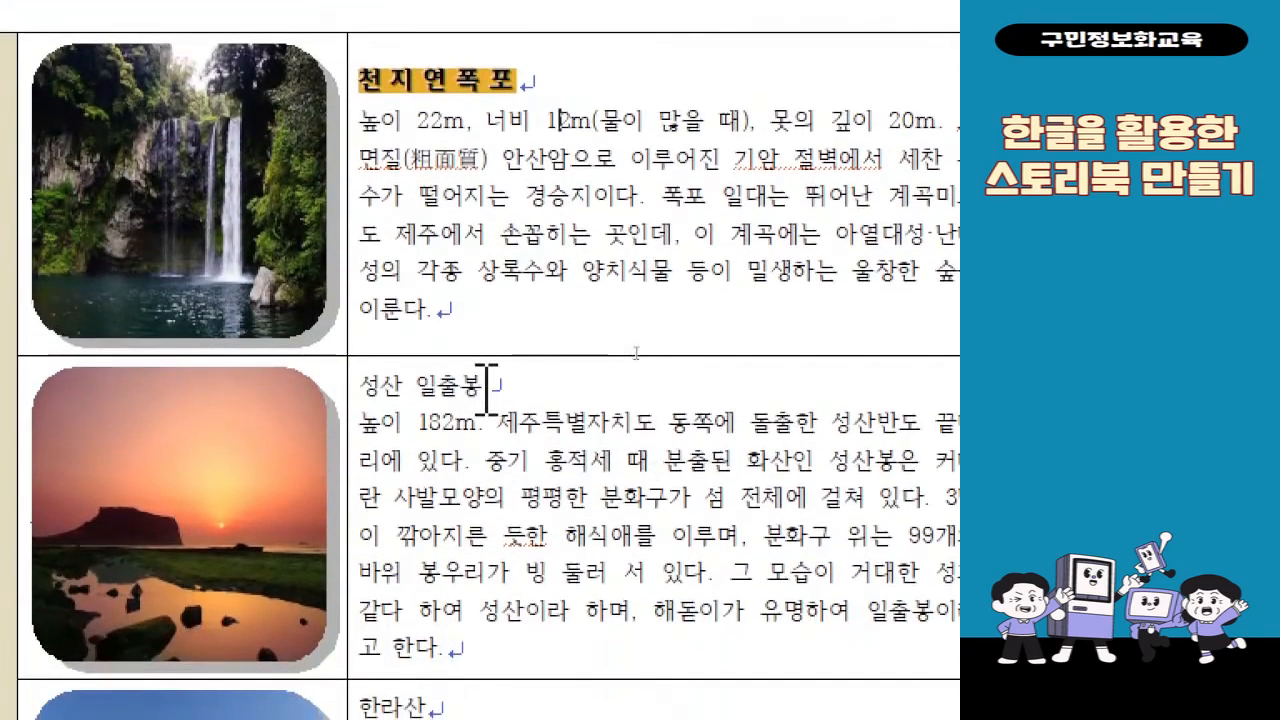
pyautogui.moveTo(486, 388); pyautogui.dragTo(360, 394)
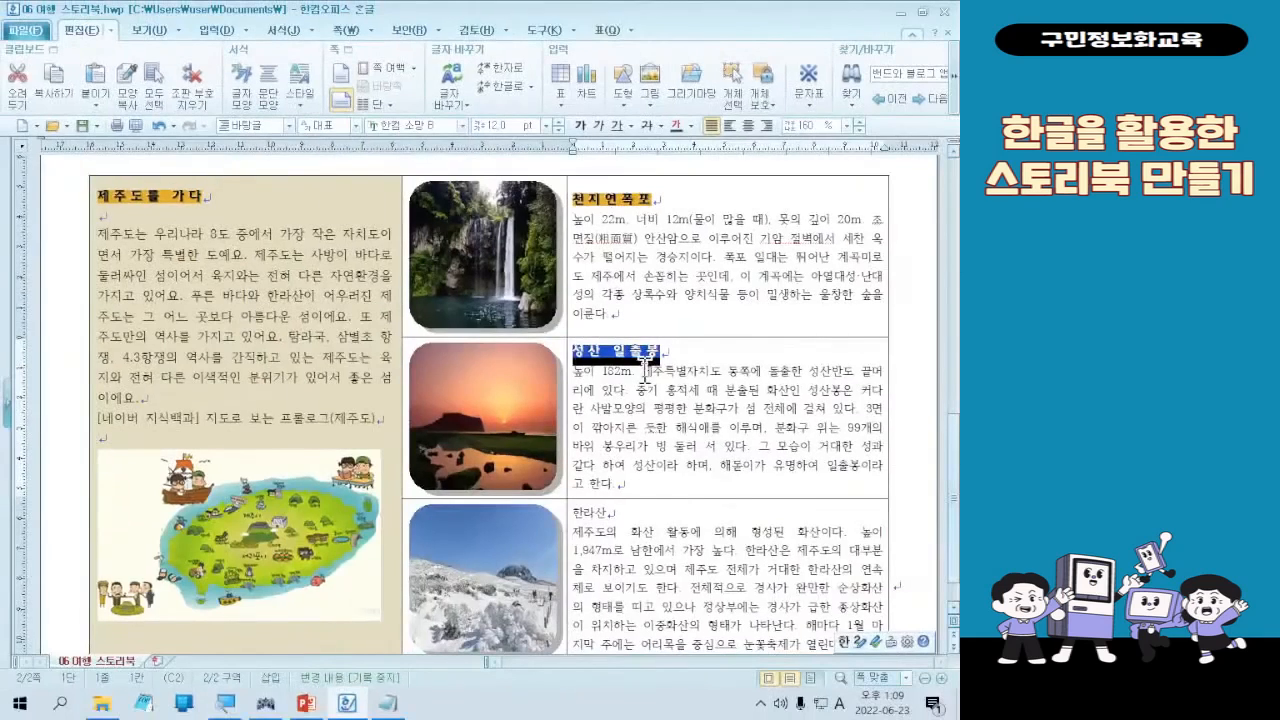
pyautogui.click(645, 372)
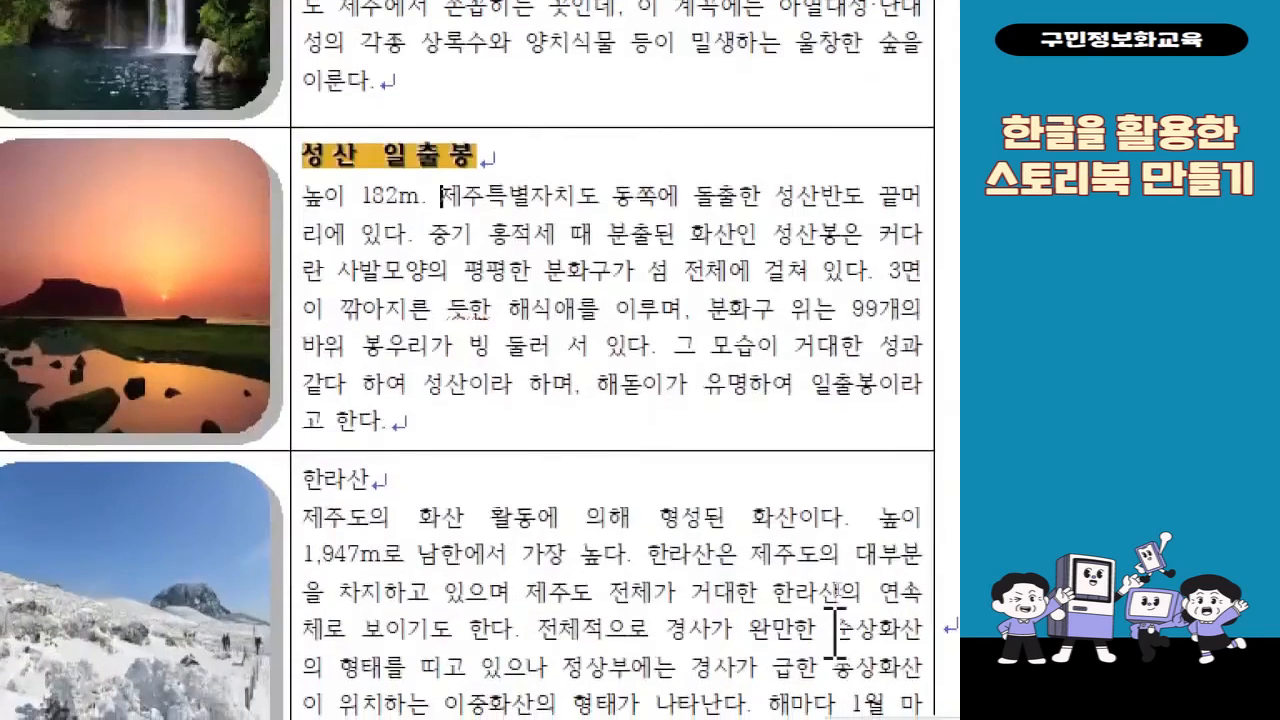
# Apply the copied character formatting to the 한라산 heading beside the snowy mountain photo
pyautogui.moveTo(380, 488); pyautogui.dragTo(244, 486)
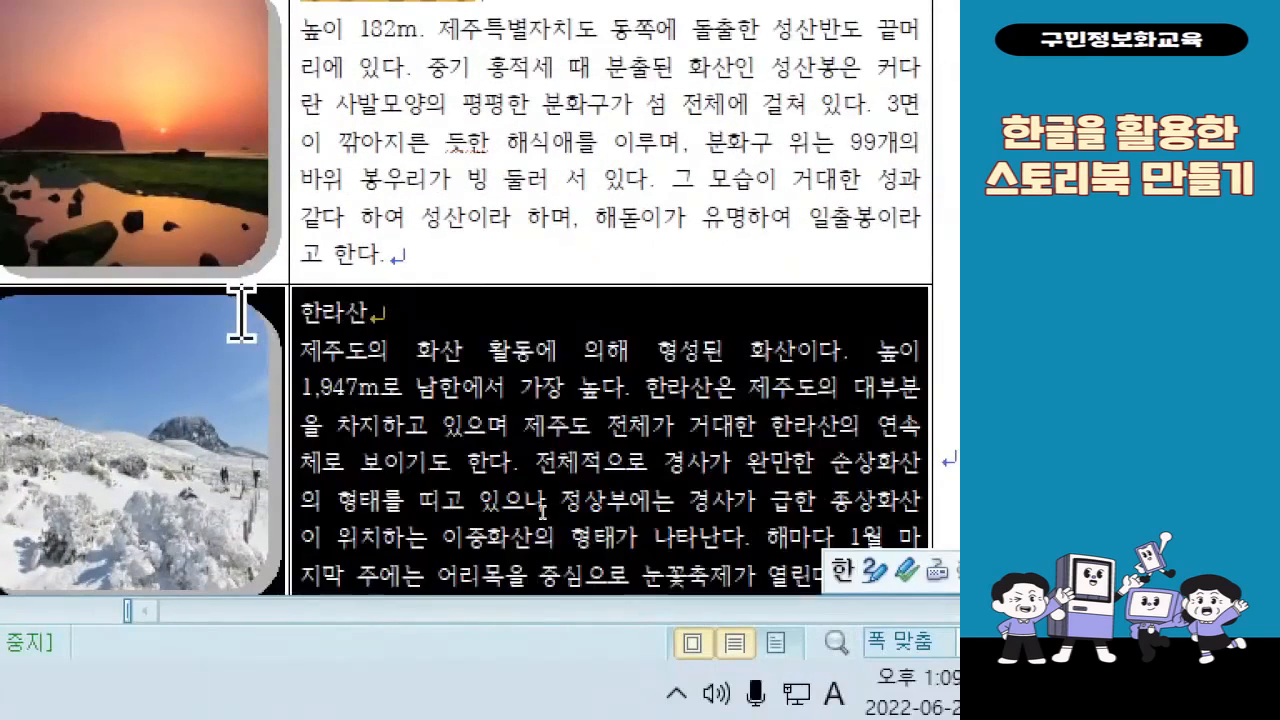
pyautogui.moveTo(241, 313); pyautogui.dragTo(294, 310)
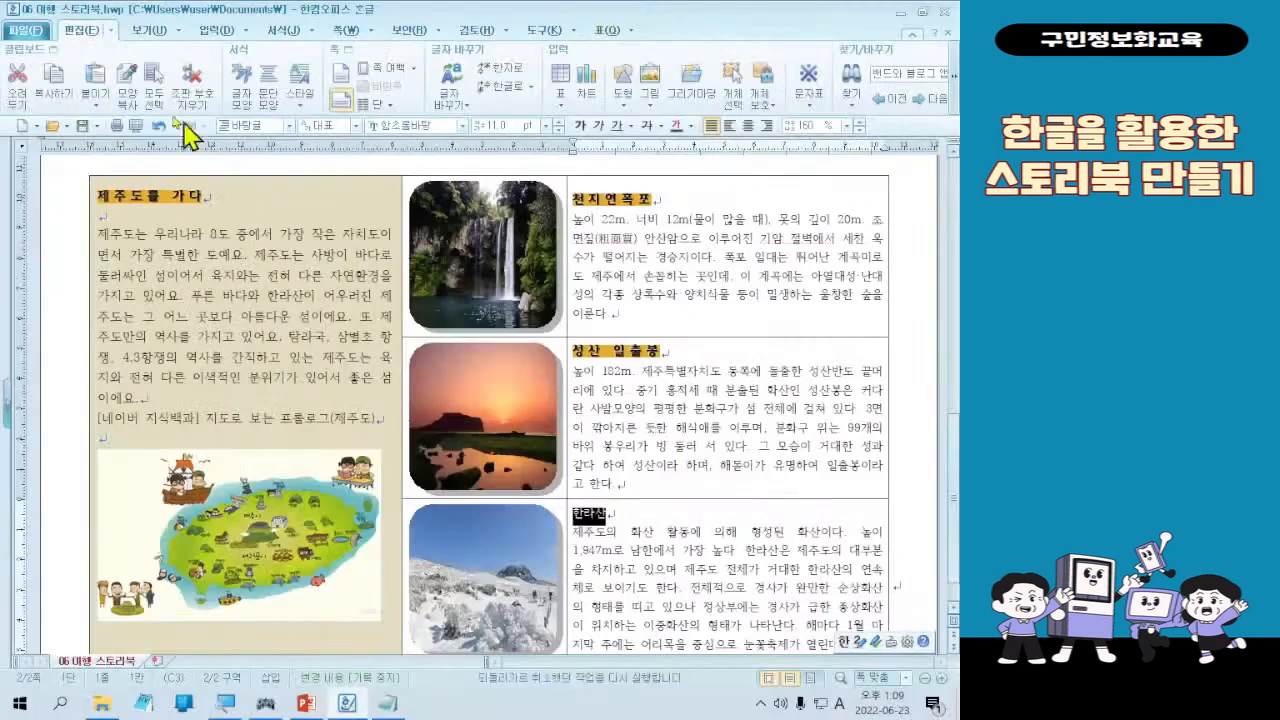
pyautogui.click(127, 85)
pyautogui.click(735, 532)
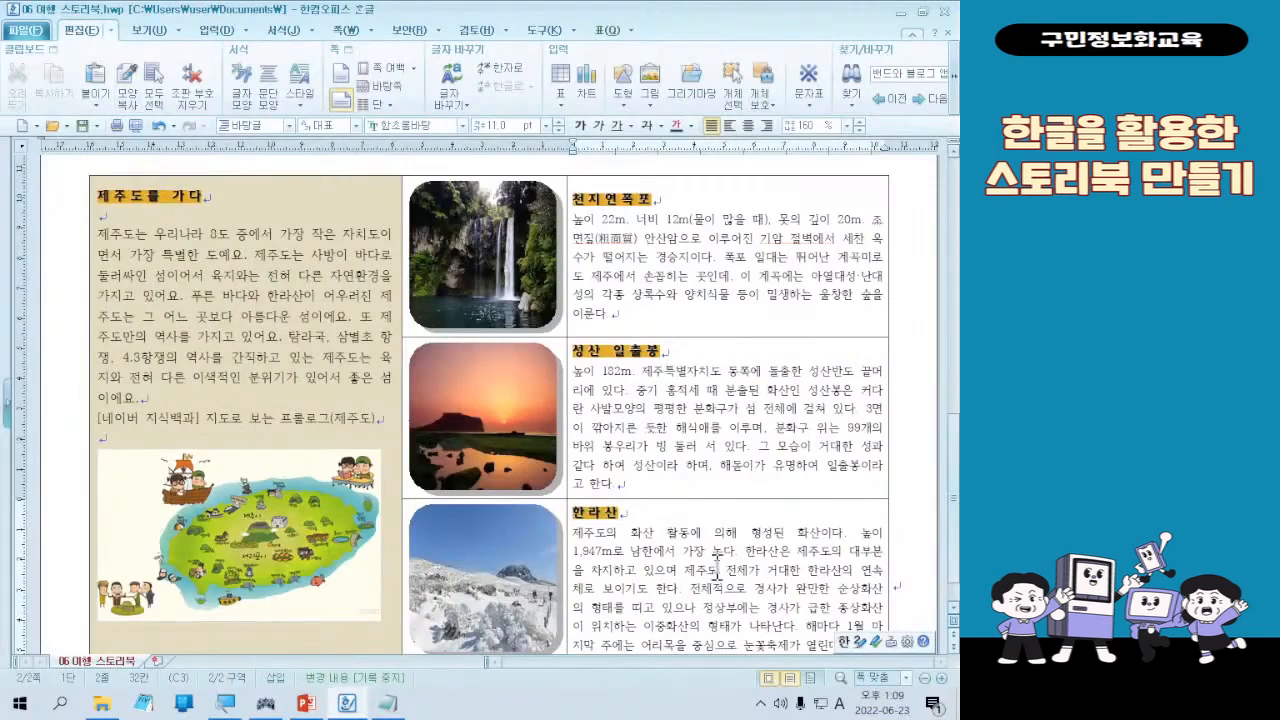
# Look over the page to compare the heading formatting across the table's cells
pyautogui.scroll(-1, 716, 570)
pyautogui.scroll(1, 716, 570)
pyautogui.scroll(-1, 716, 570)
pyautogui.scroll(3, 742, 510)
pyautogui.scroll(-3, 742, 510)
pyautogui.scroll(3, 760, 550)
pyautogui.scroll(-2, 765, 545)
pyautogui.scroll(-2, 770, 540)
pyautogui.scroll(2, 775, 535)
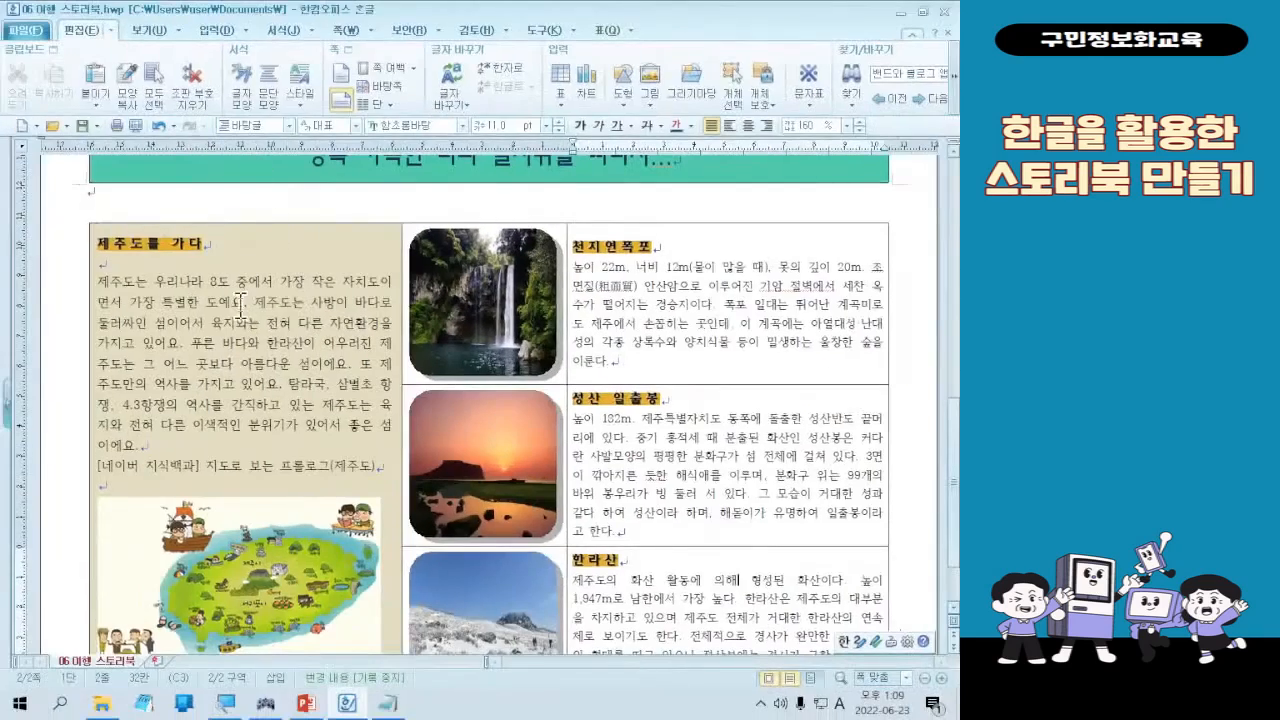
# Select all cells of the Jeju table, from the 제주도를 가다 cell through the 한라산 description
pyautogui.moveTo(240, 305); pyautogui.dragTo(768, 600)
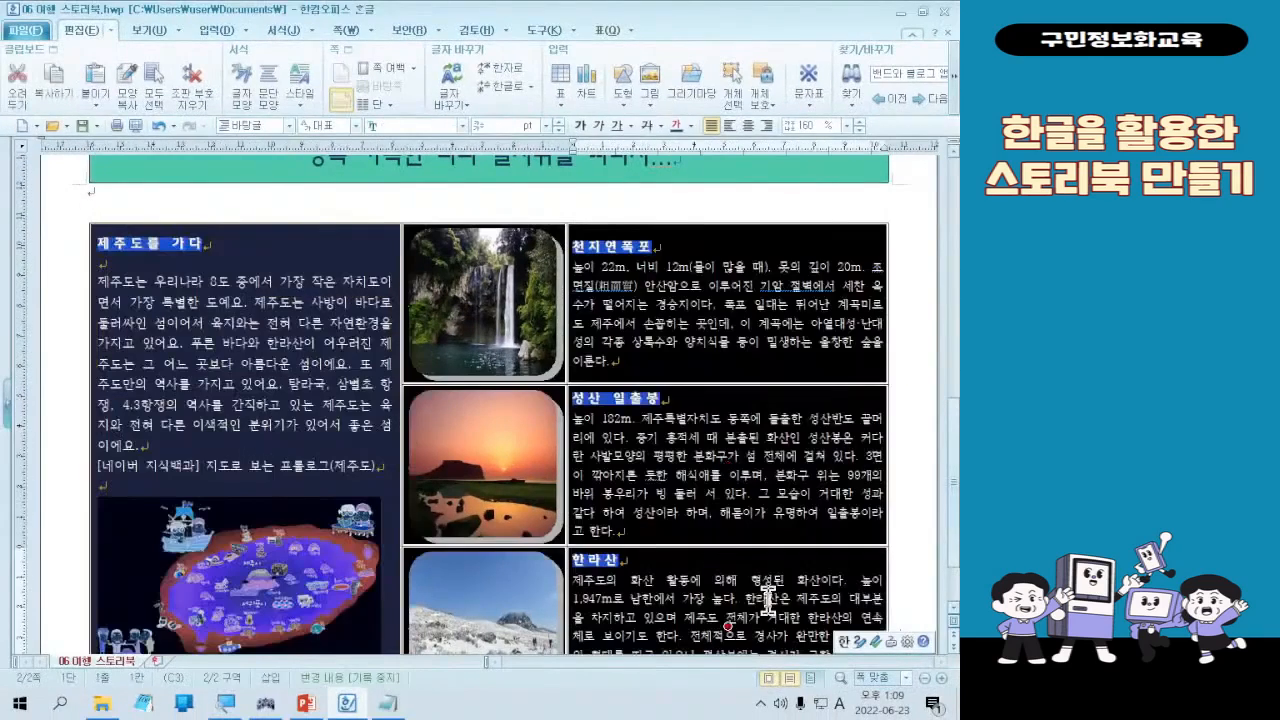
pyautogui.moveTo(322, 374); pyautogui.dragTo(450, 658)
pyautogui.click(300, 282)
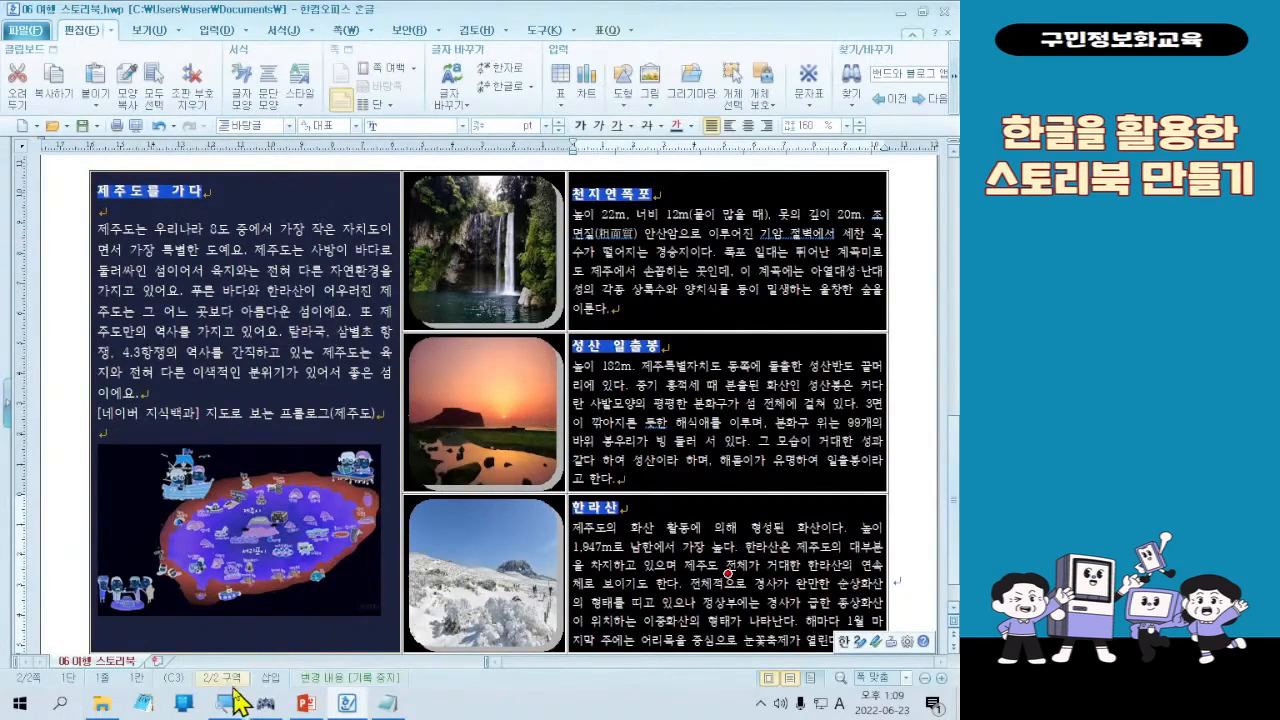
pyautogui.click(265, 703)
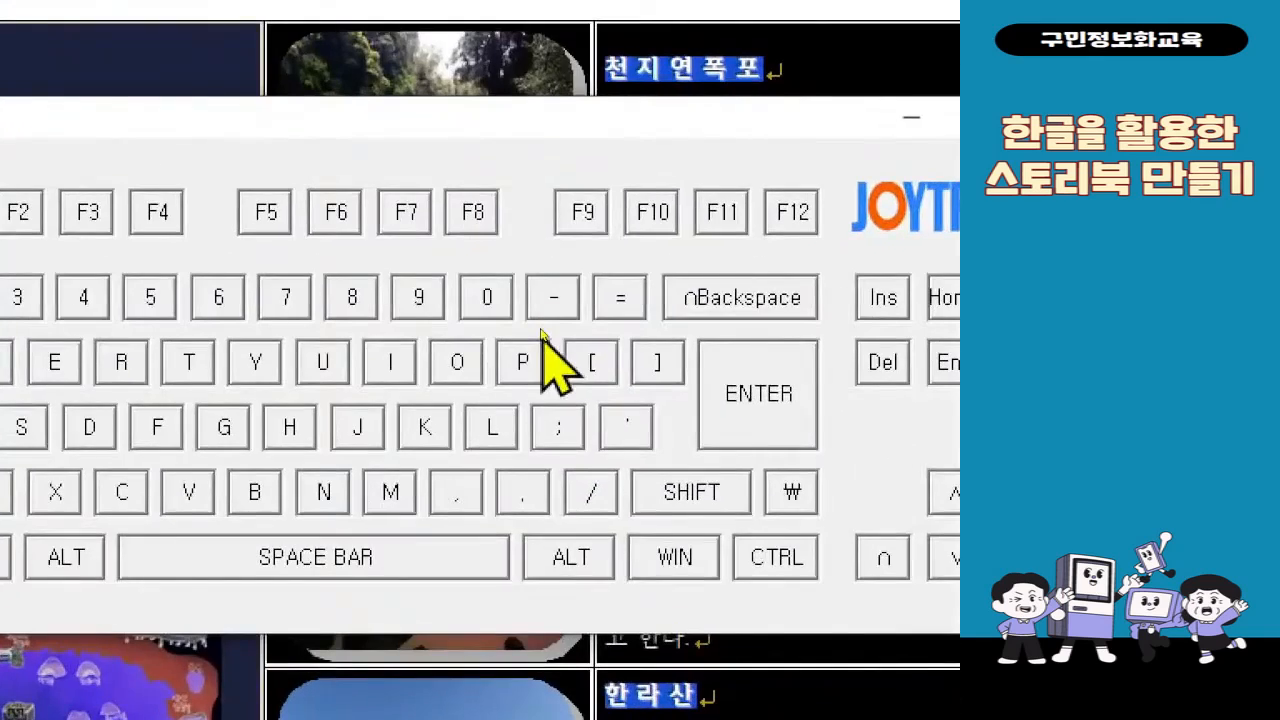
pyautogui.press('l')
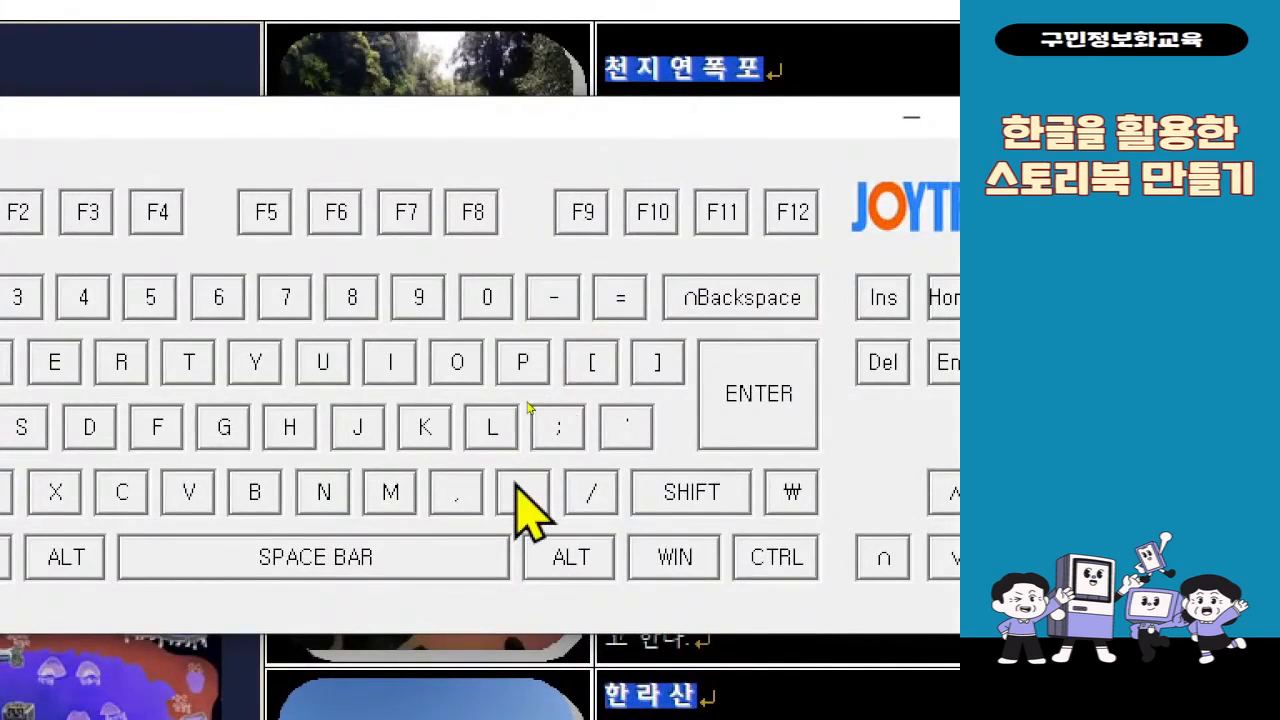
pyautogui.press('l')
pyautogui.press('l')
pyautogui.press('l')
pyautogui.press('l')
pyautogui.press('l')
pyautogui.press('l')
pyautogui.press('l')
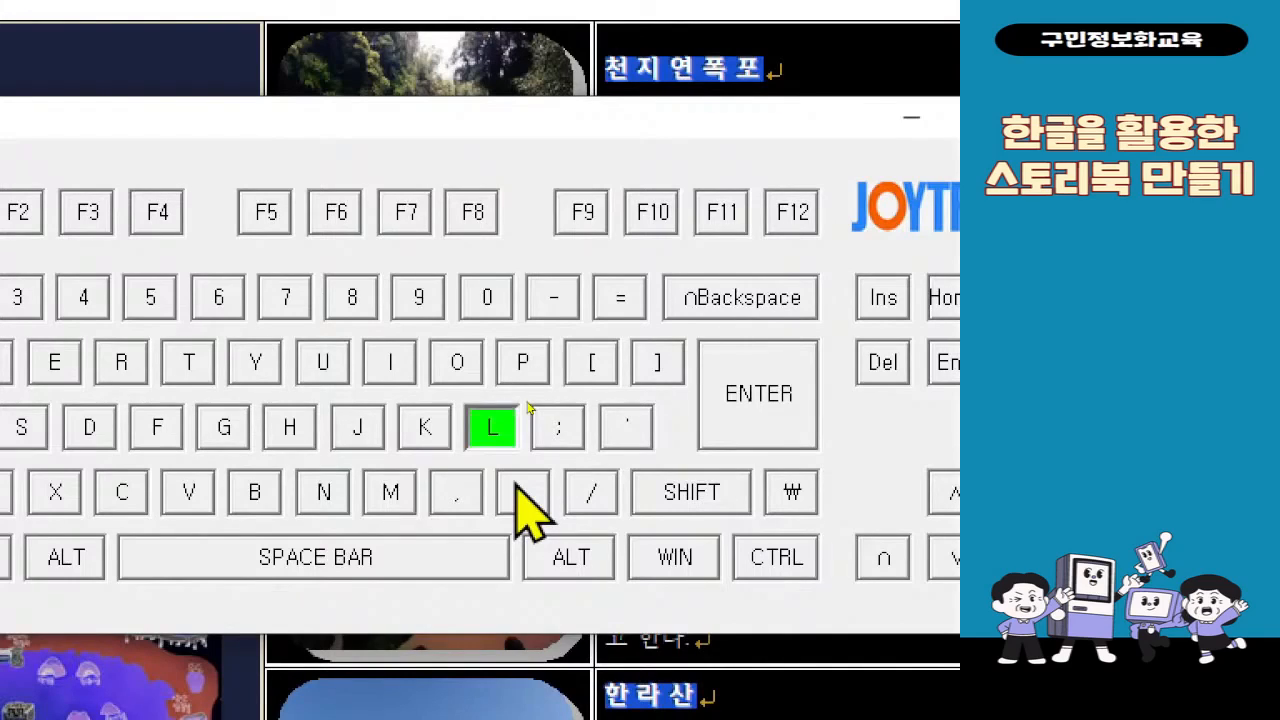
pyautogui.press('l')
pyautogui.press('l')
pyautogui.press('l')
pyautogui.press('l')
pyautogui.hotkey('ctrl', '4')
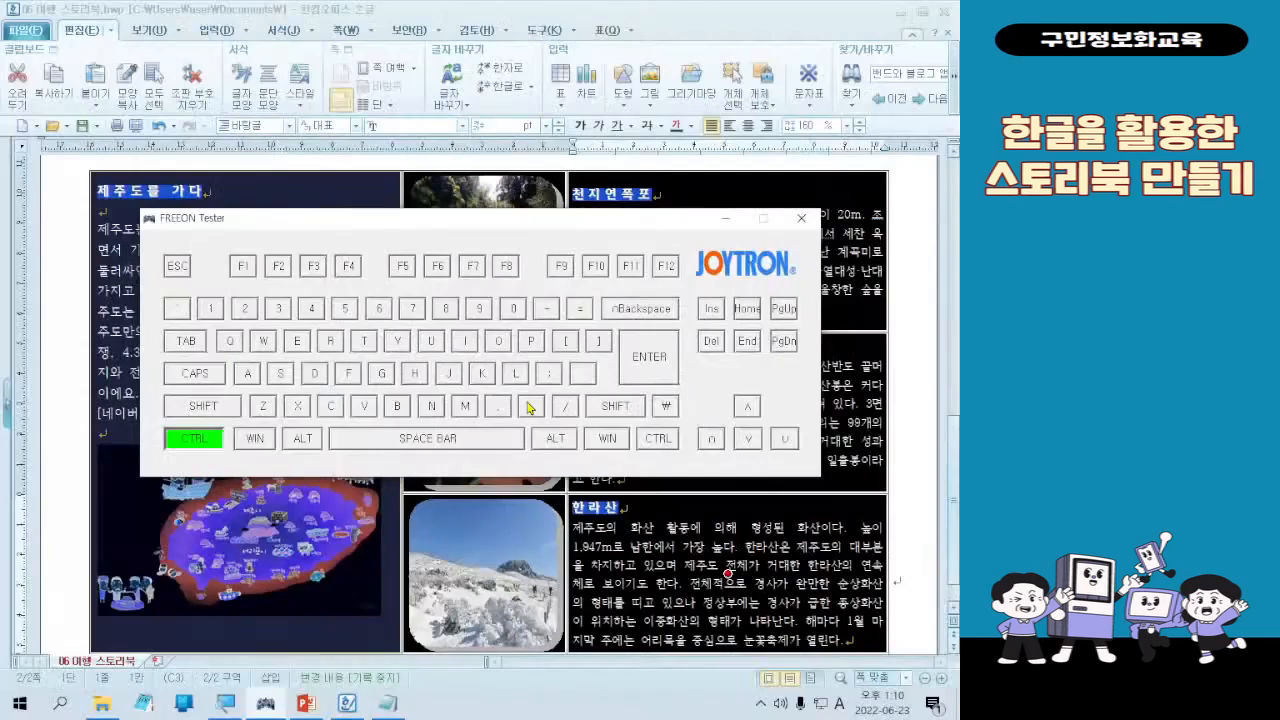
# Return to the Hangul document and set all borders of the selected table cells to 선 없음
pyautogui.click(563, 4)
pyautogui.press('l')
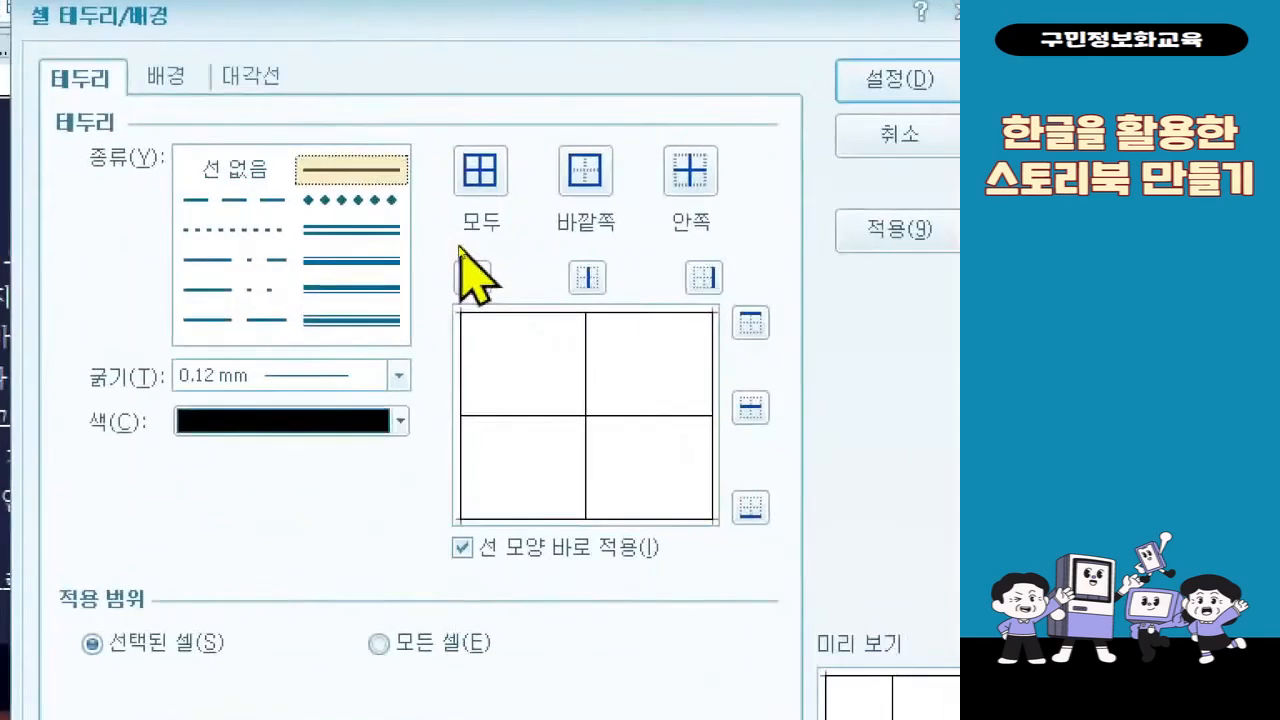
pyautogui.click(362, 210)
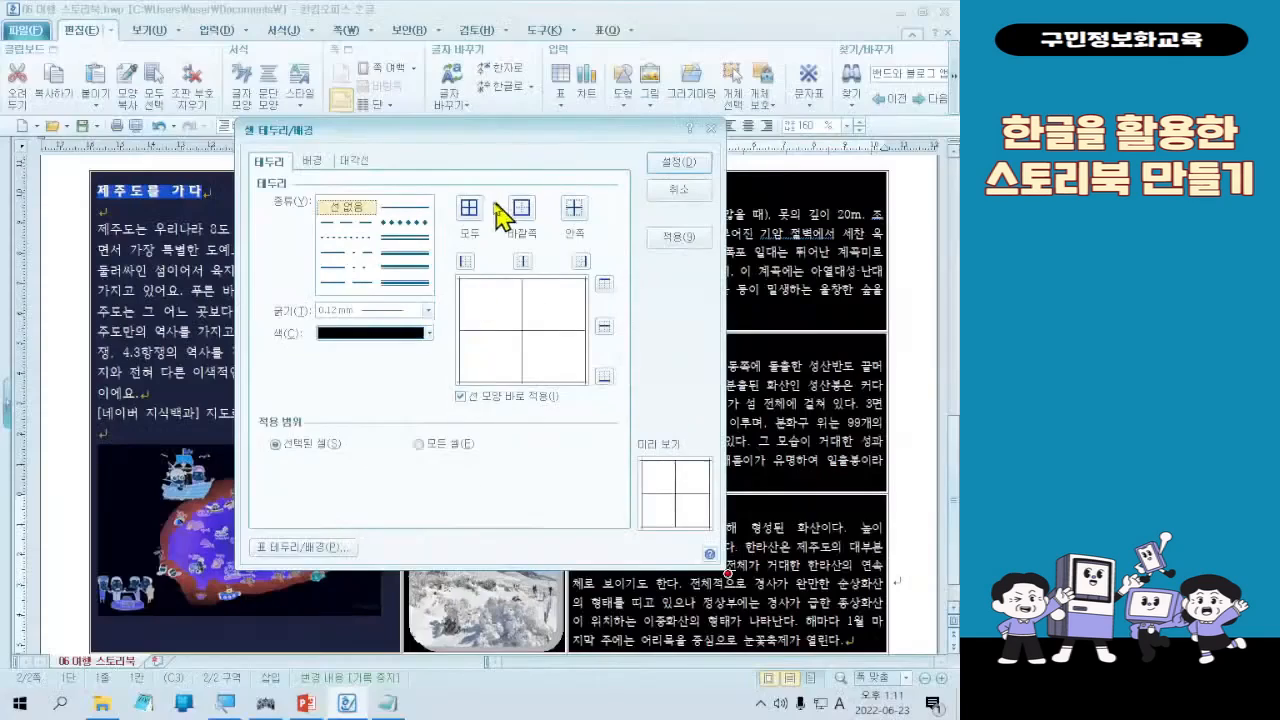
pyautogui.click(479, 172)
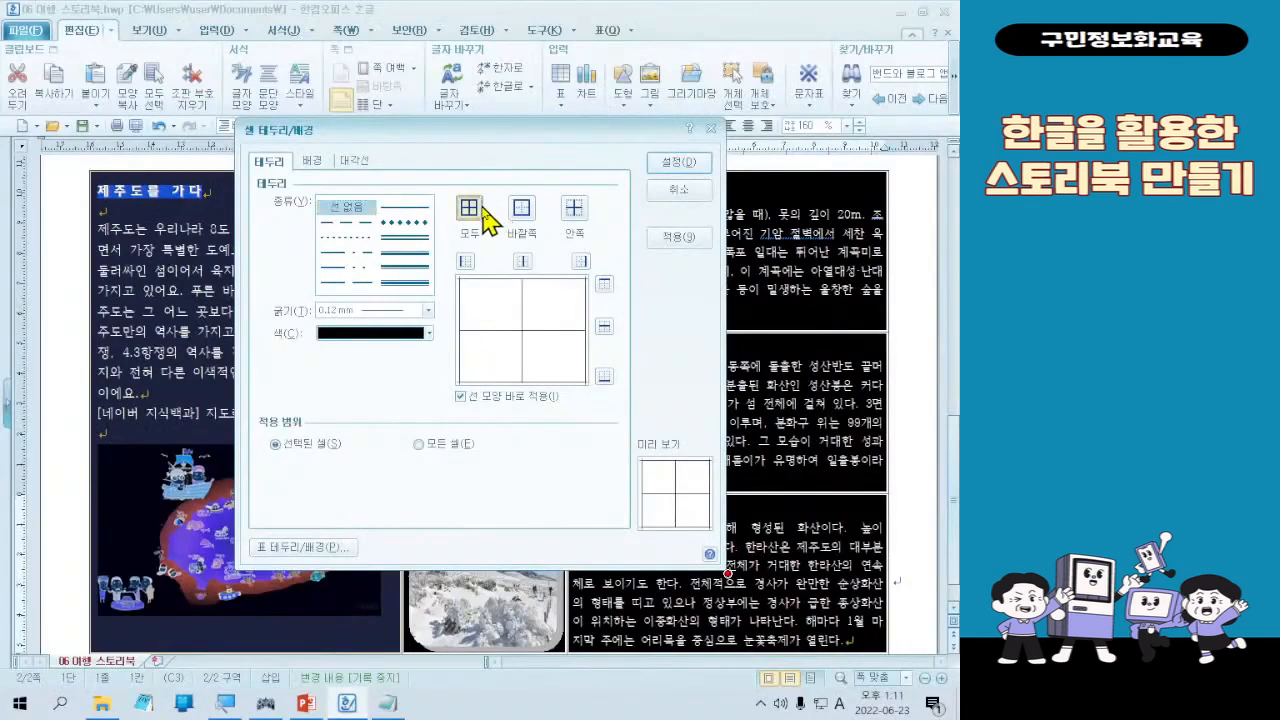
pyautogui.click(672, 162)
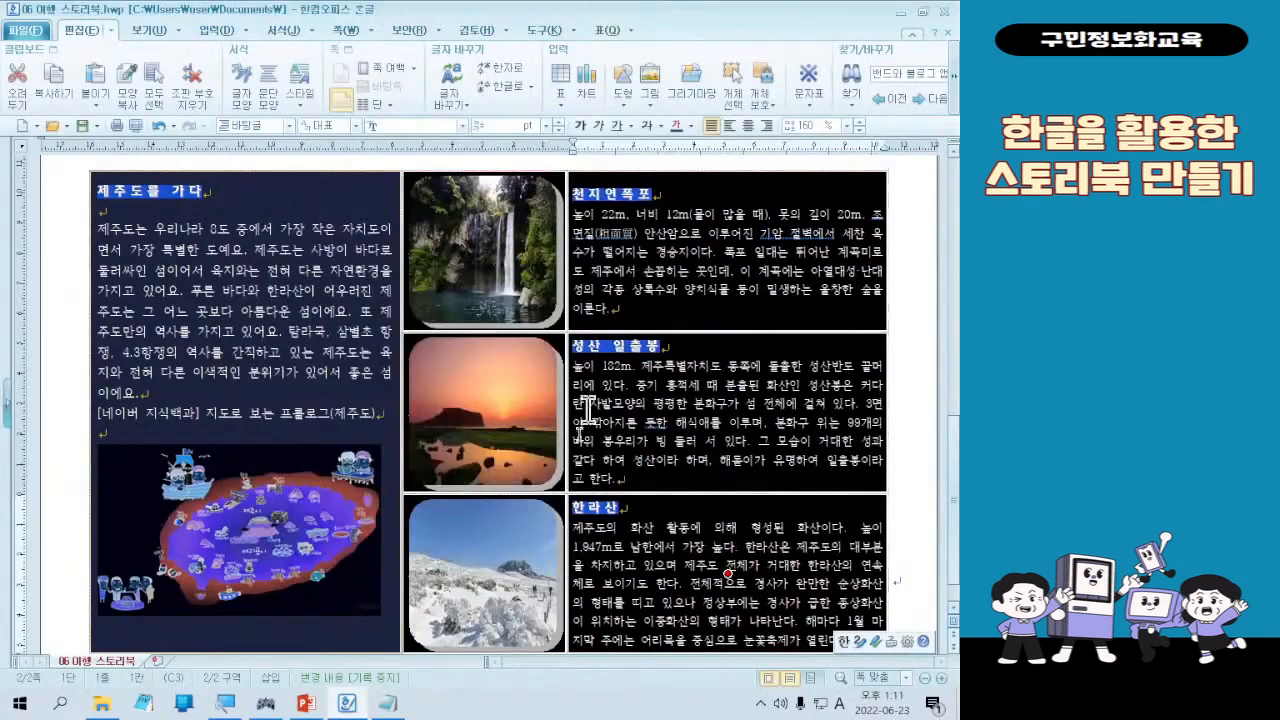
pyautogui.click(265, 703)
pyautogui.press('Escape')
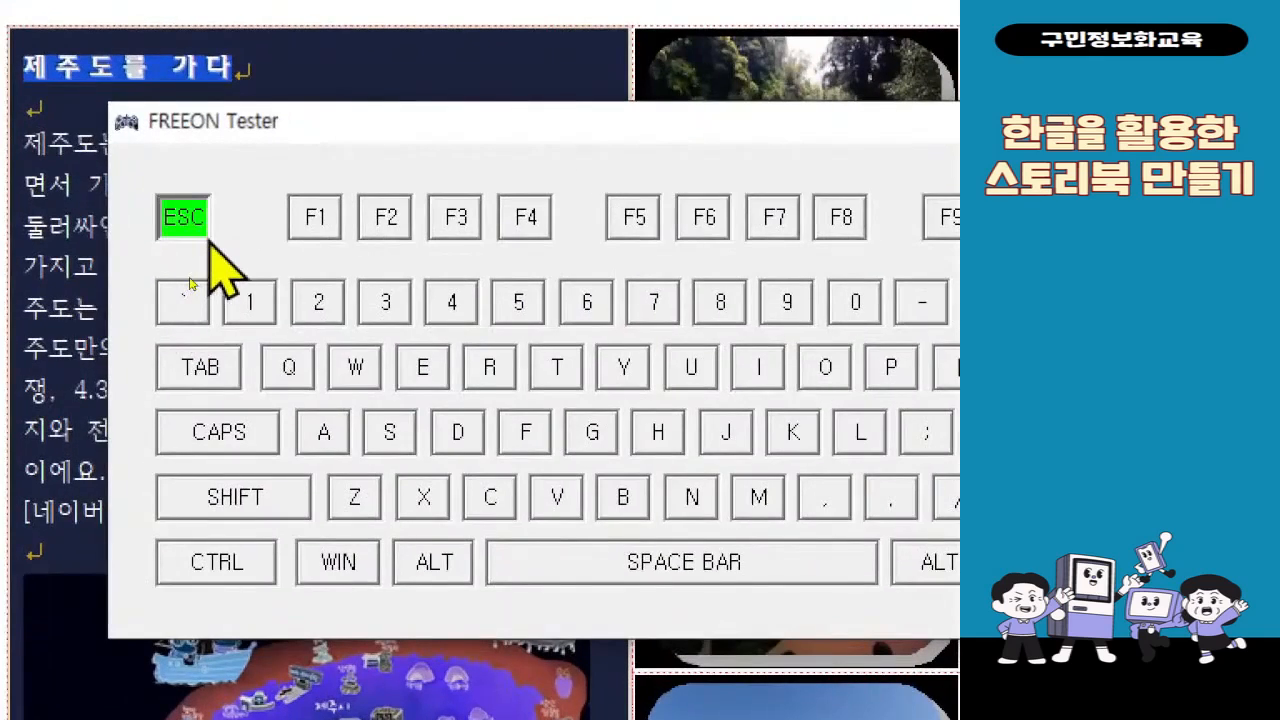
pyautogui.press('Escape')
pyautogui.press('Escape')
pyautogui.press('Escape')
pyautogui.press('Escape')
pyautogui.press('Escape')
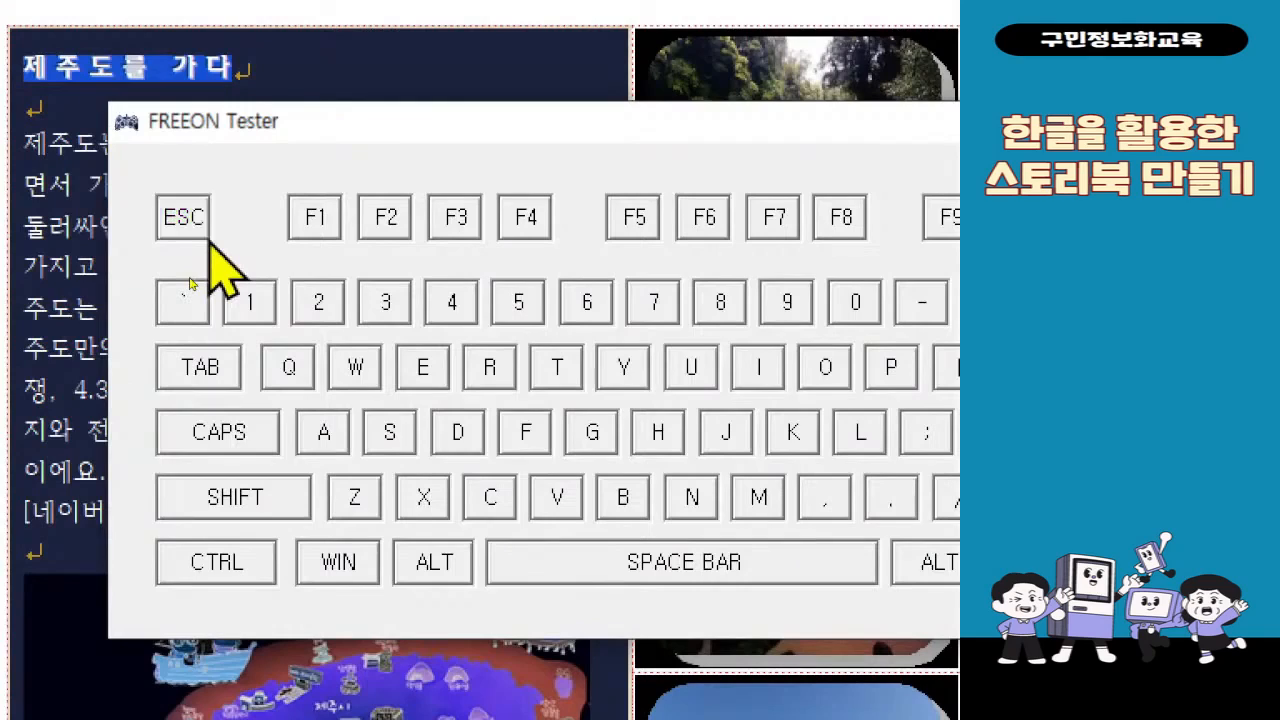
pyautogui.press('Escape')
pyautogui.press('Escape')
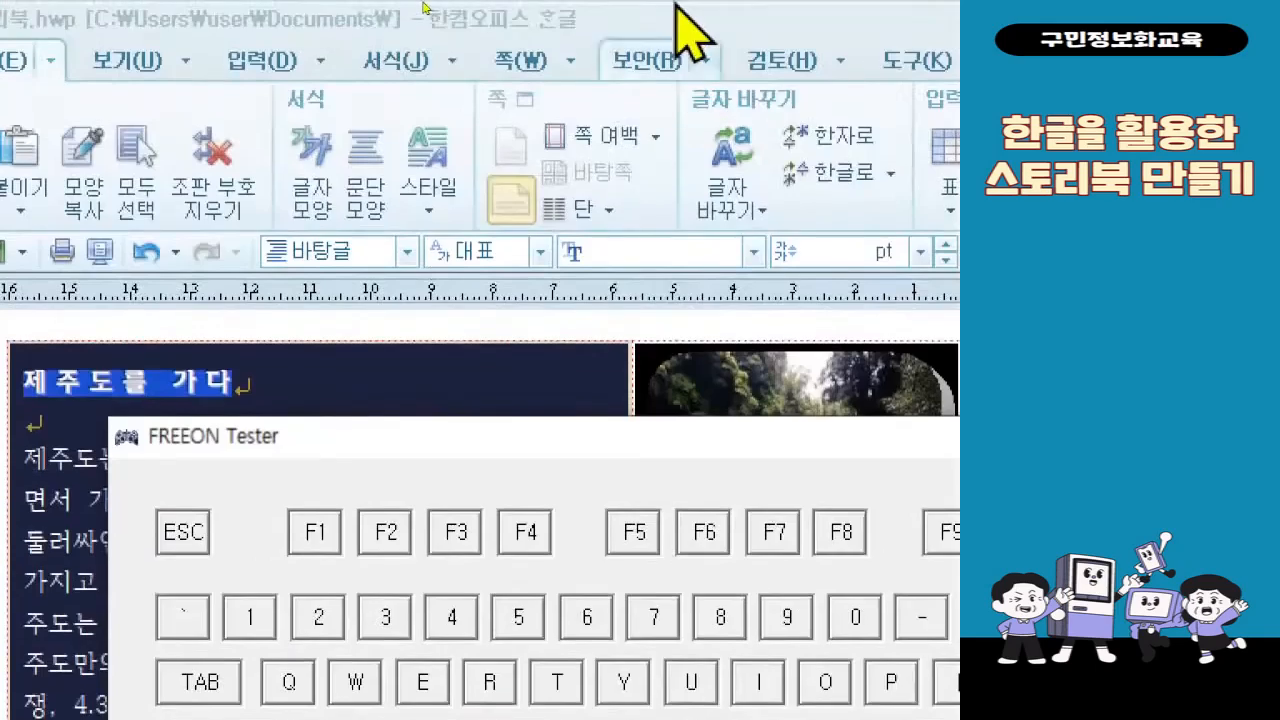
# Switch back to the Hangul document, clear the table cell selection and look over the whole page
pyautogui.click(678, 5)
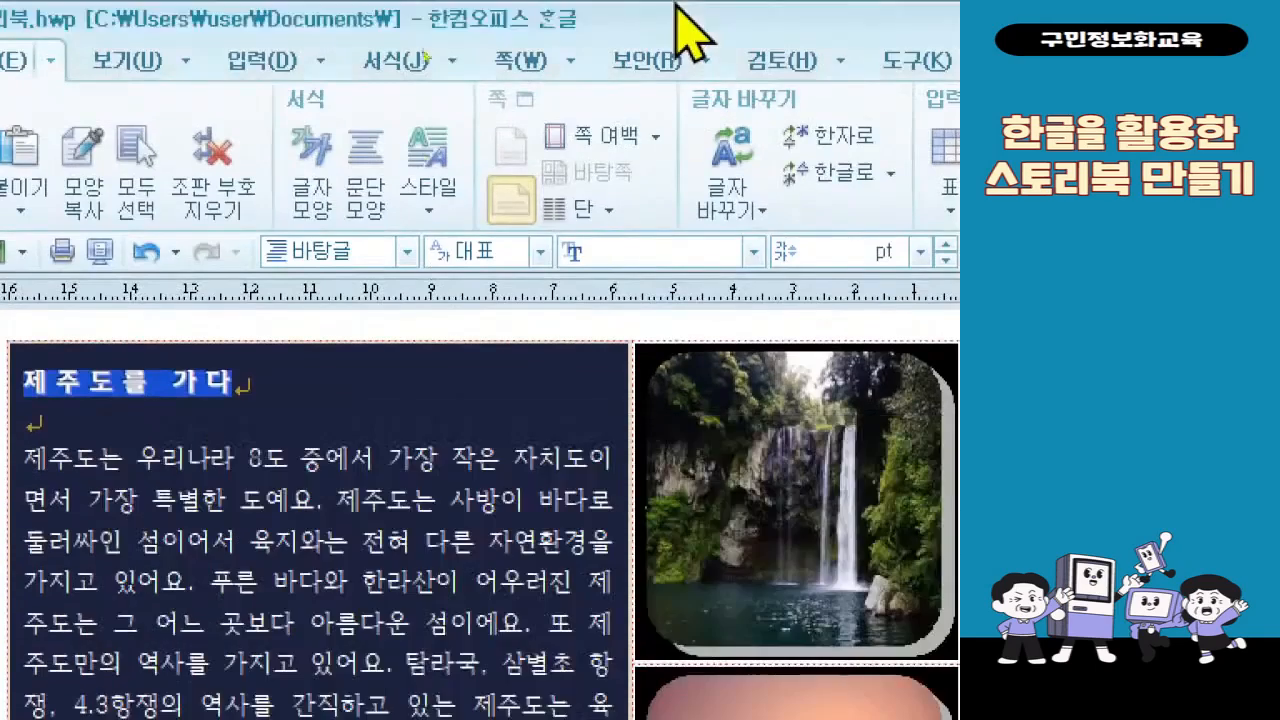
pyautogui.press('Escape')
pyautogui.hotkey('ctrl', '4')
pyautogui.scroll(-1, 727, 465)
pyautogui.scroll(4, 727, 465)
pyautogui.scroll(4, 727, 465)
pyautogui.scroll(-7, 727, 465)
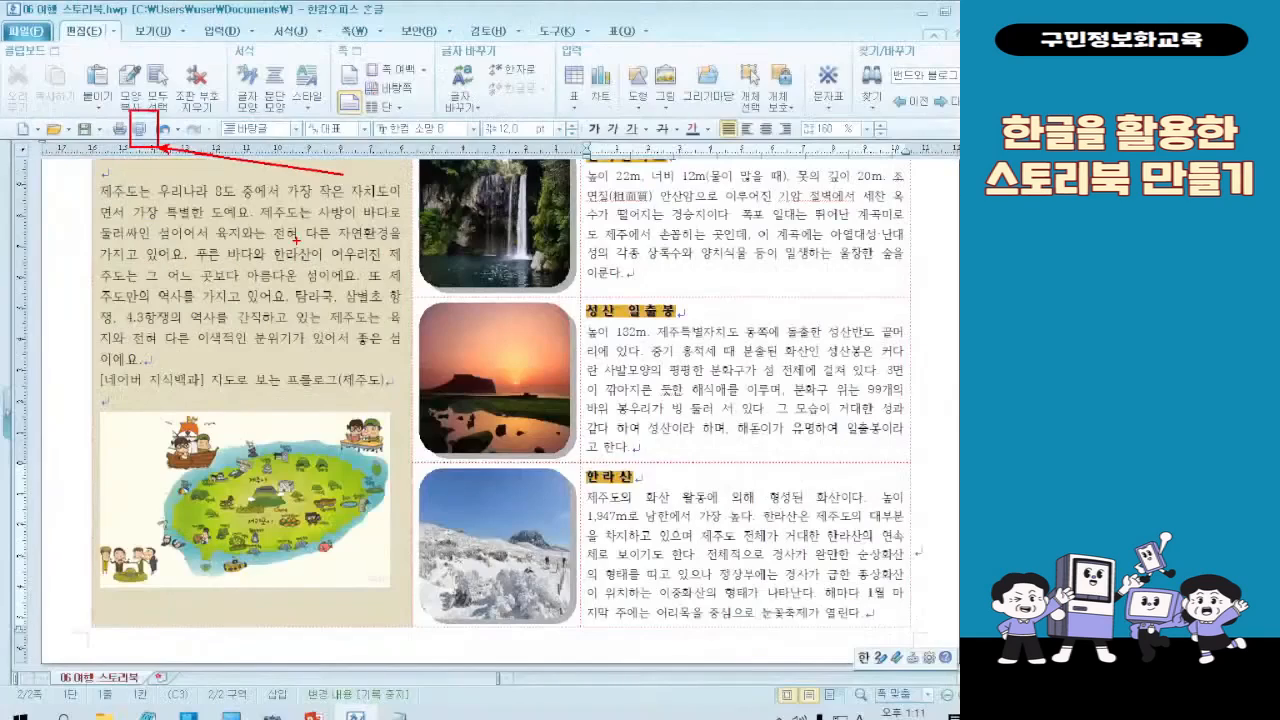
# Open the print preview and examine both the cover page and the Jeju table page
pyautogui.click(271, 251)
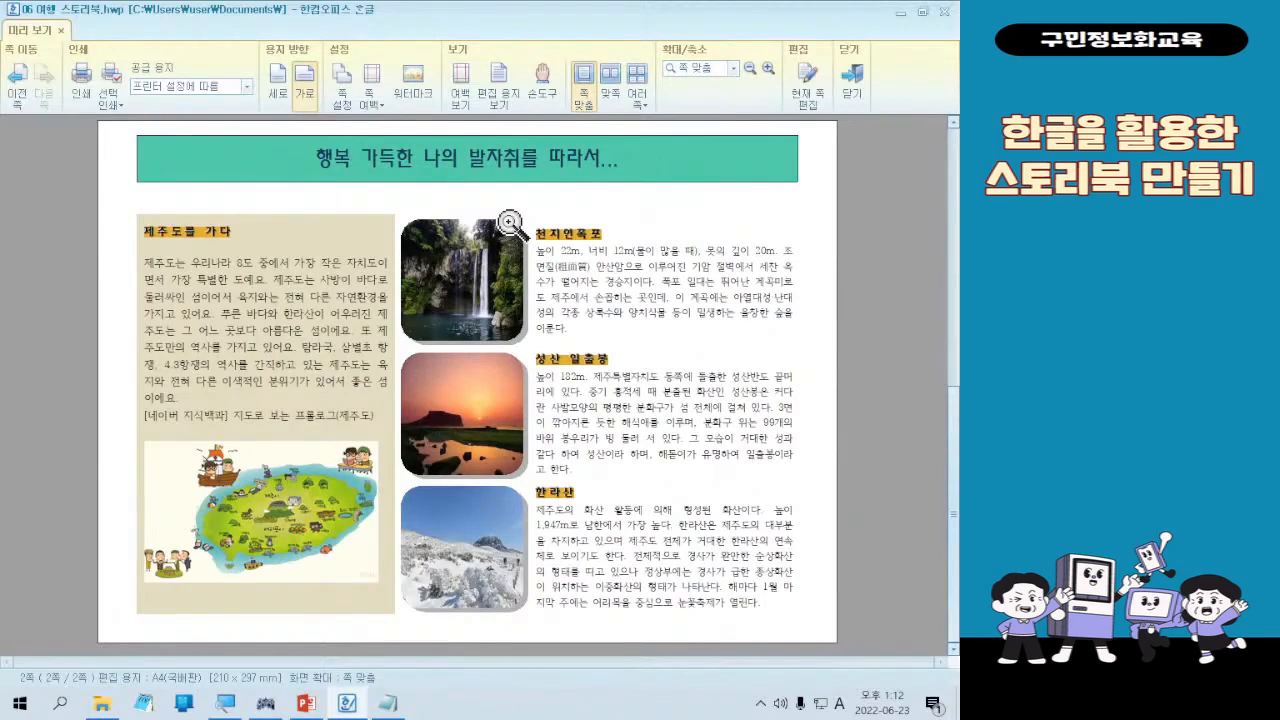
pyautogui.scroll(2, 484, 315)
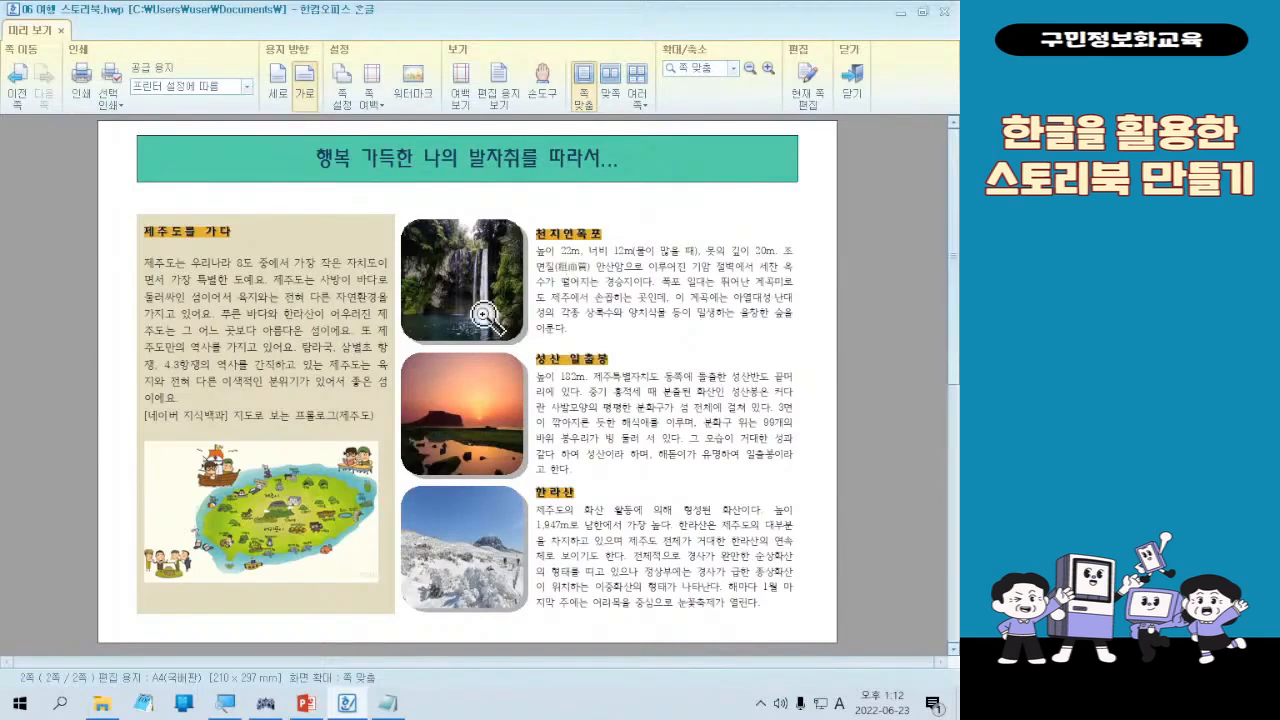
pyautogui.scroll(-1, 614, 390)
pyautogui.scroll(1, 617, 388)
pyautogui.scroll(-1, 617, 388)
pyautogui.scroll(1, 614, 383)
pyautogui.scroll(-1, 614, 383)
pyautogui.scroll(1, 614, 383)
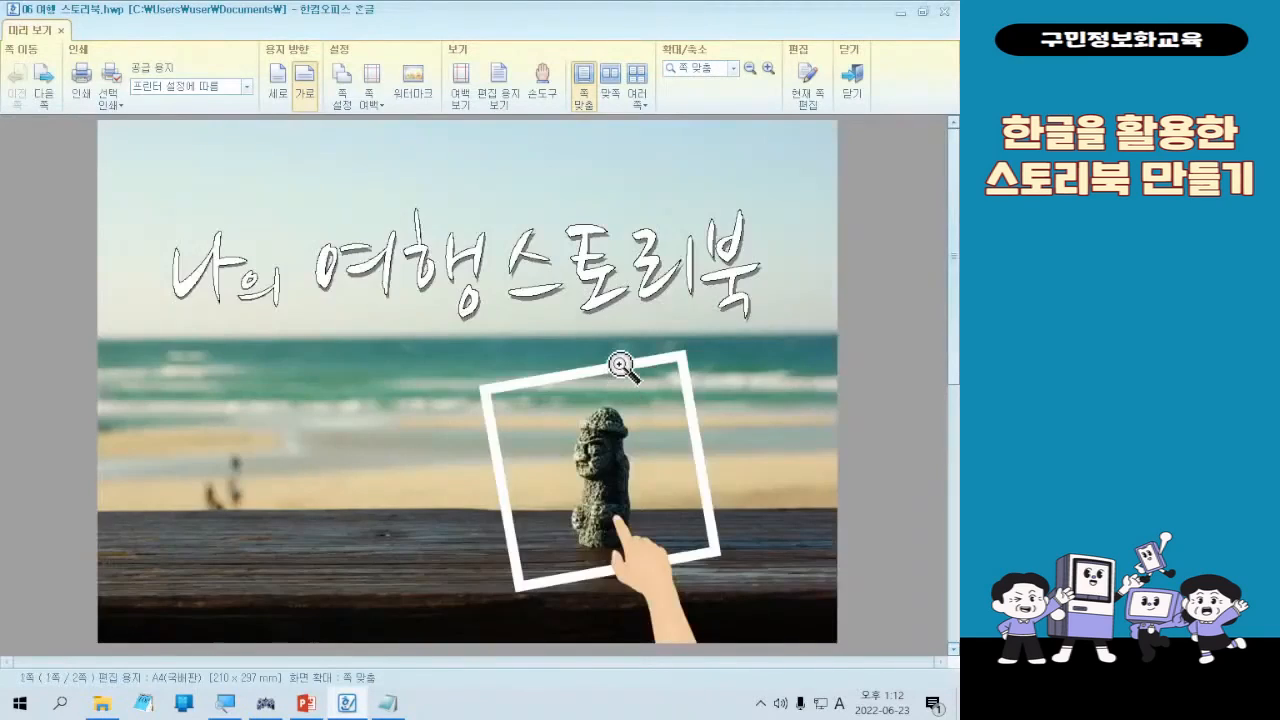
pyautogui.scroll(-1, 620, 358)
pyautogui.scroll(1, 605, 364)
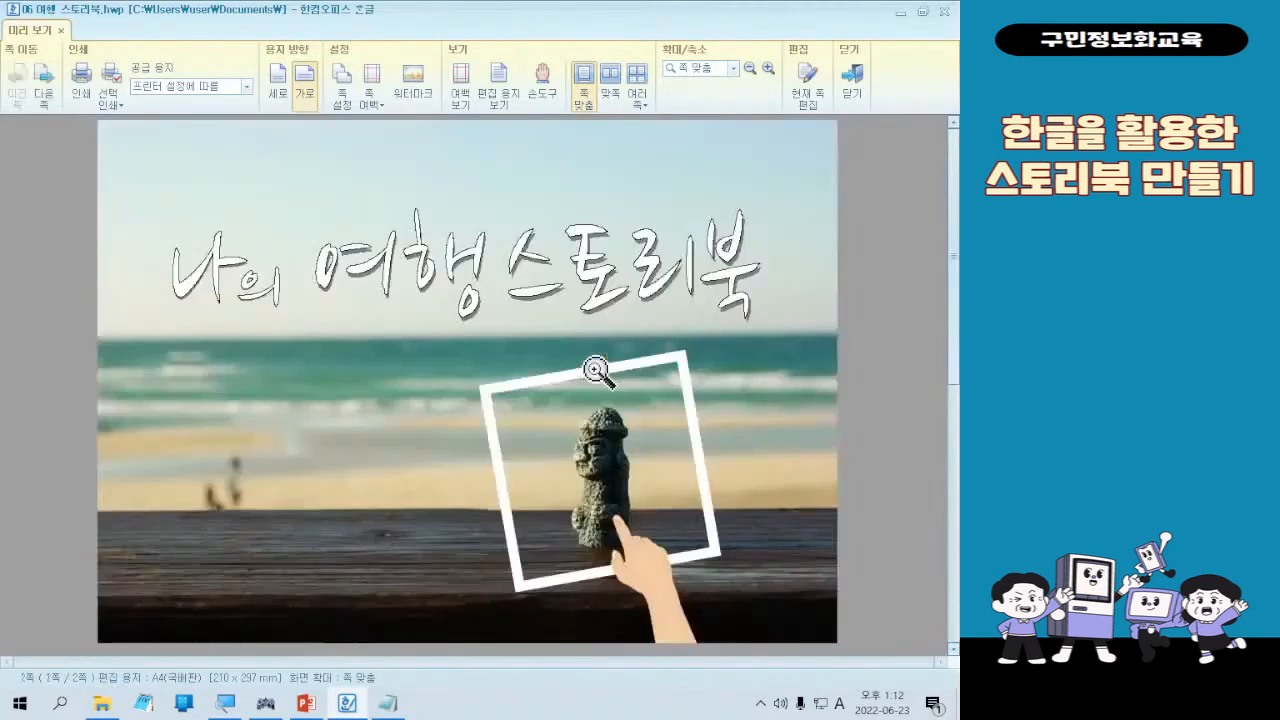
pyautogui.scroll(-1, 510, 347)
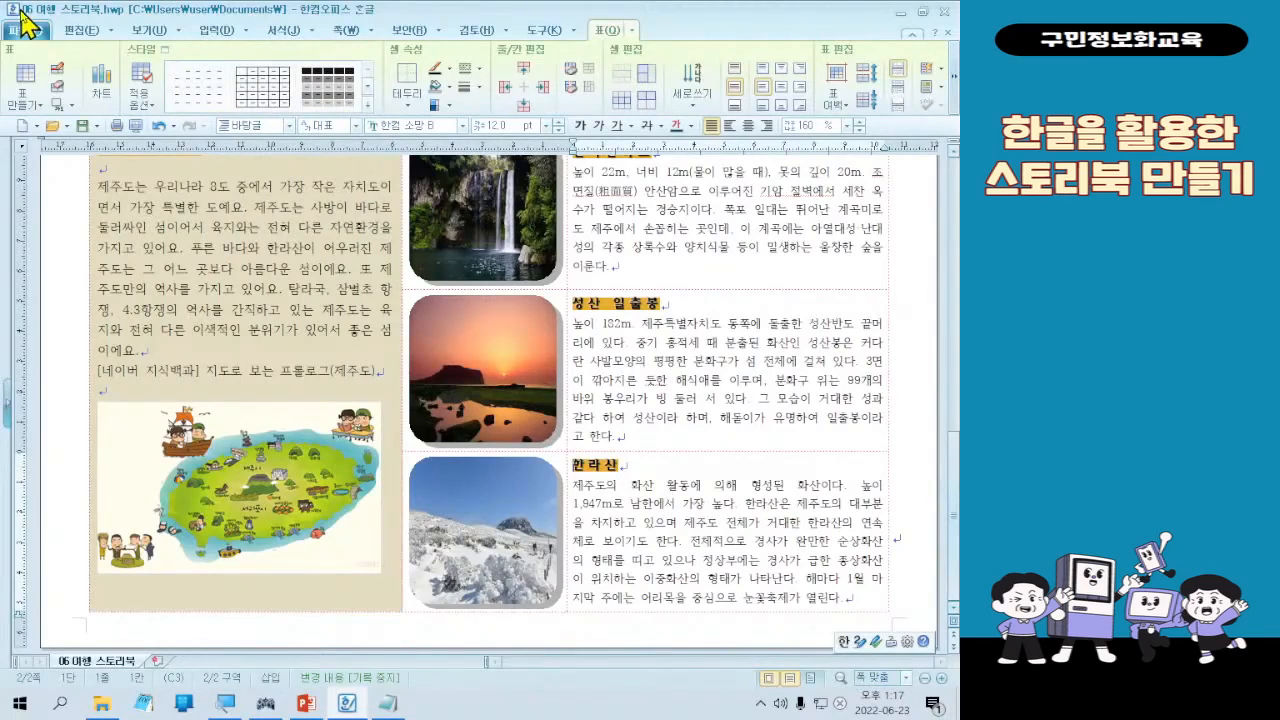
pyautogui.click(24, 28)
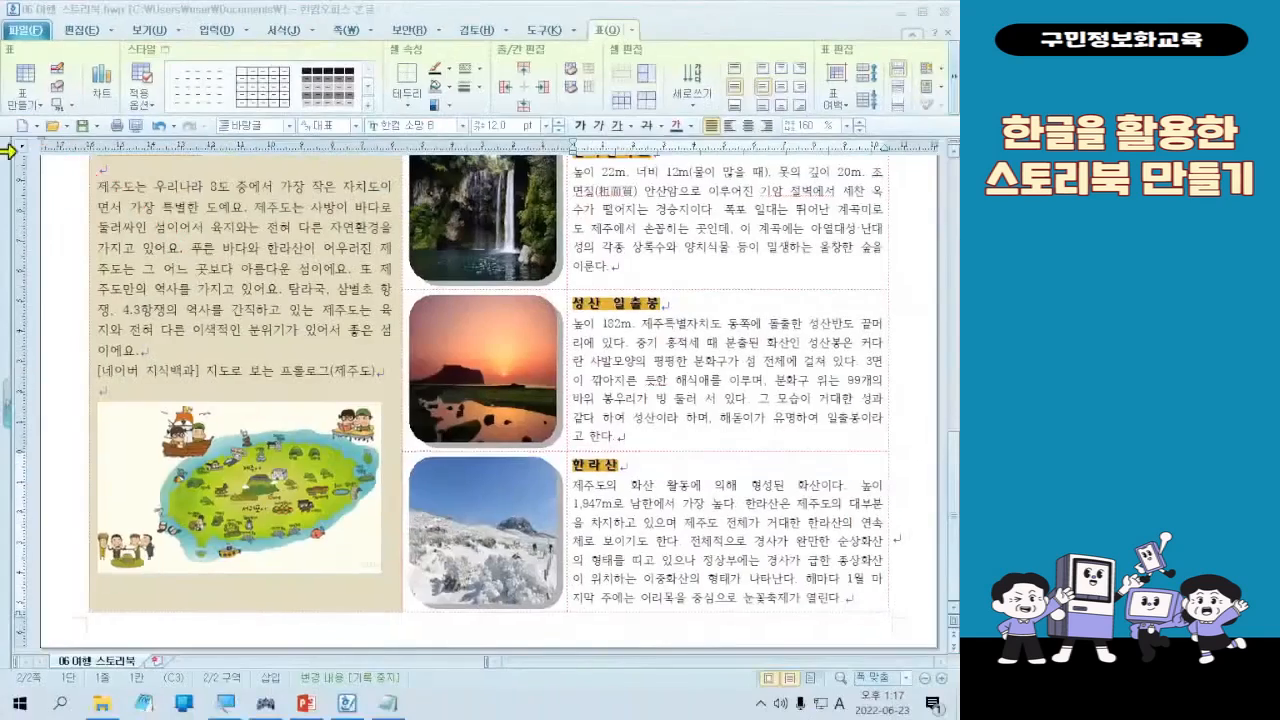
# Create a new blank document for the music letter
pyautogui.hotkey('alt', 'n')
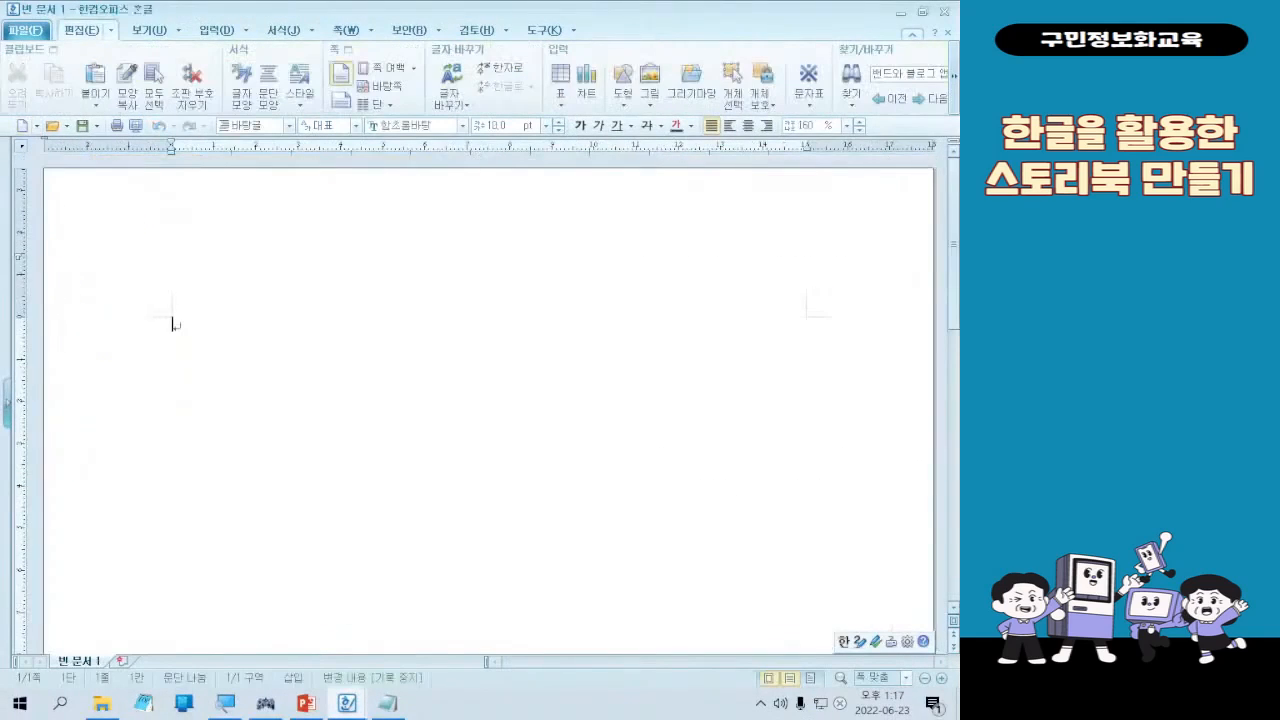
pyautogui.press('F7')
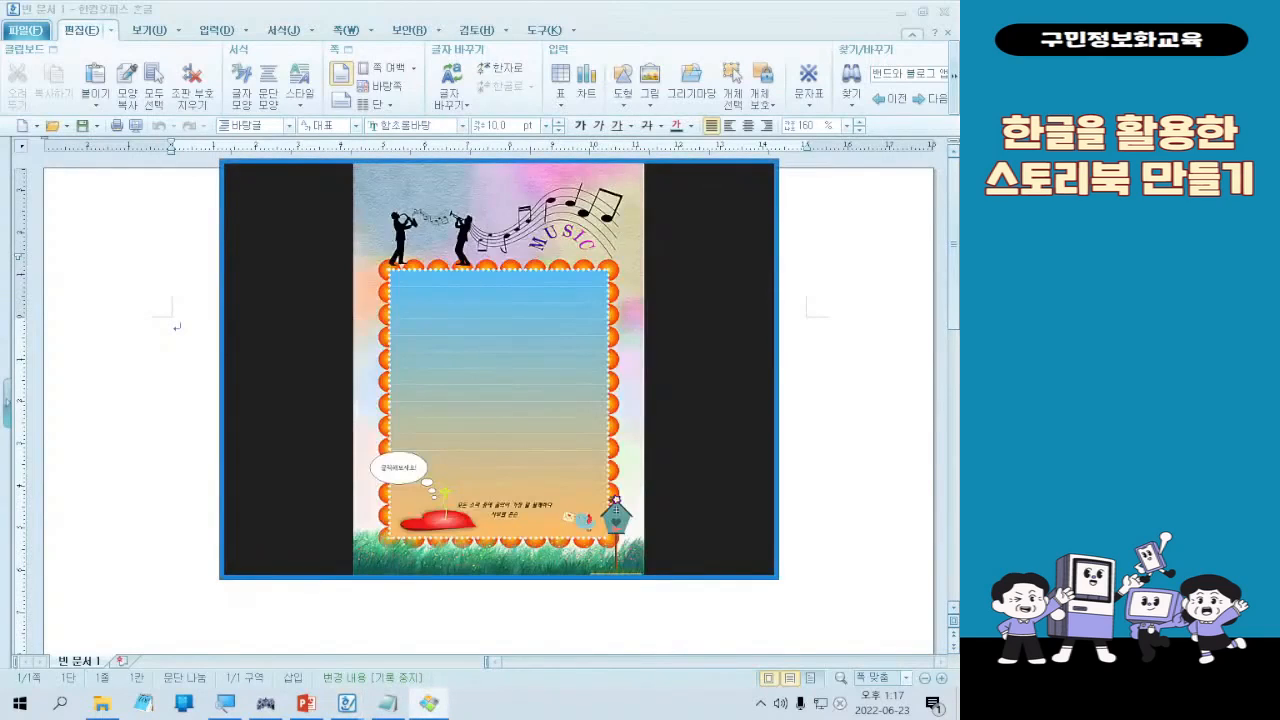
# Examine the finished music letter and envelope sample images enlarged in the image viewer, and return to the blank document
pyautogui.click(709, 180)
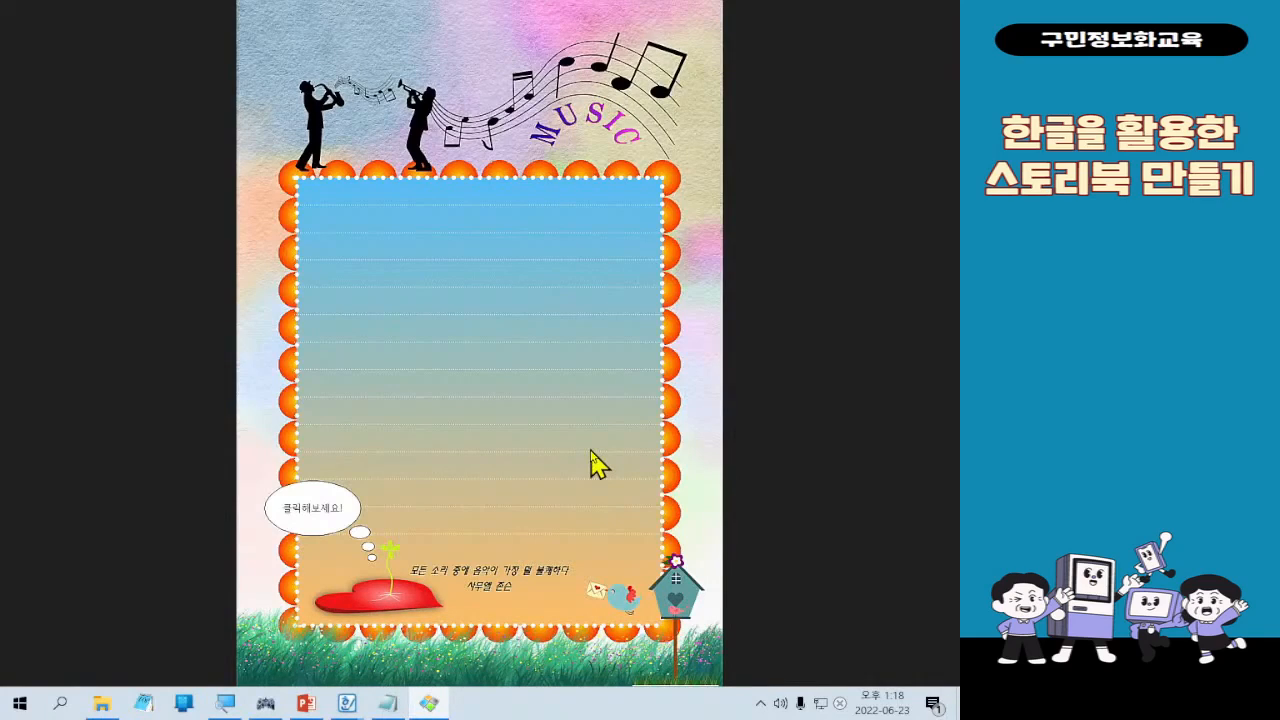
pyautogui.press('Right')
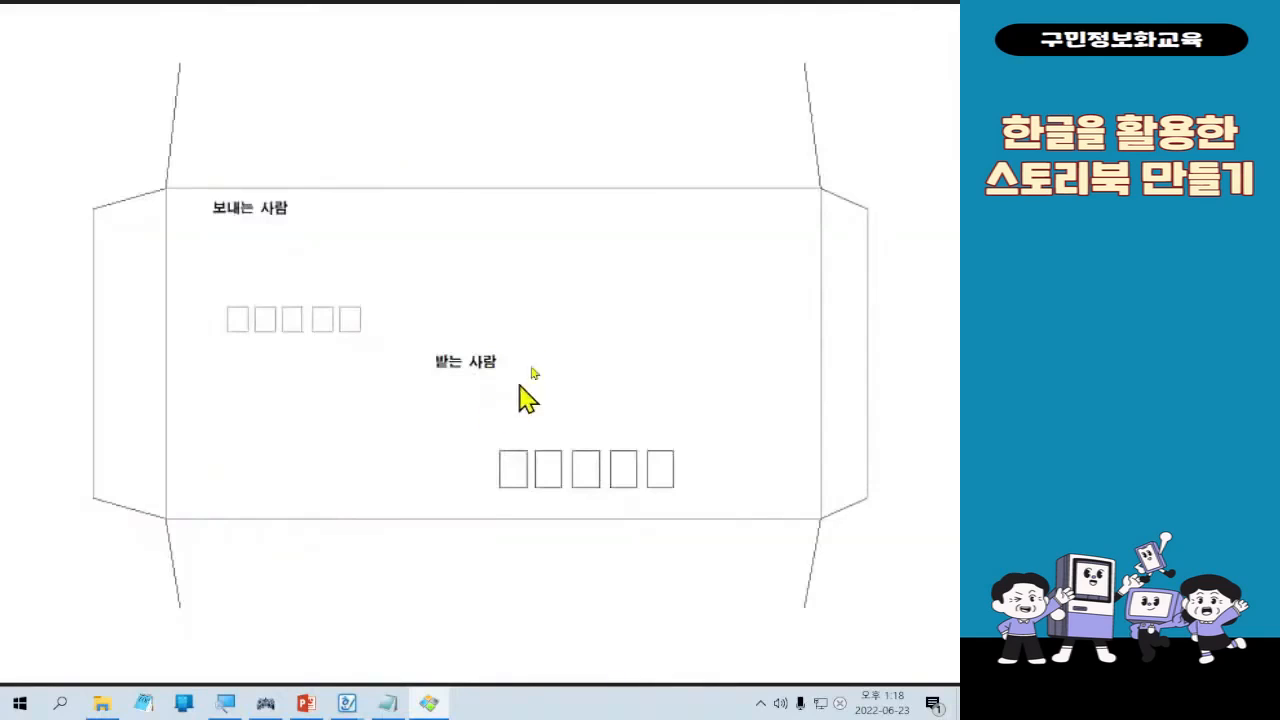
pyautogui.press('Escape')
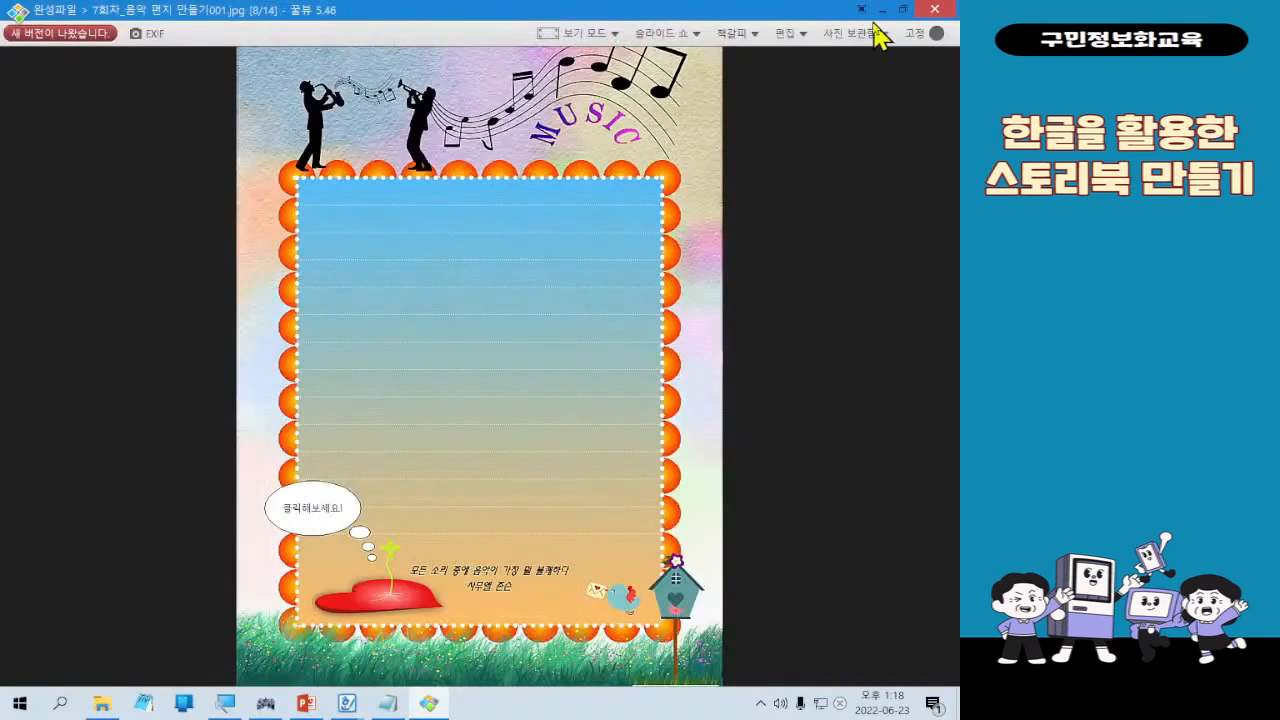
pyautogui.click(912, 12)
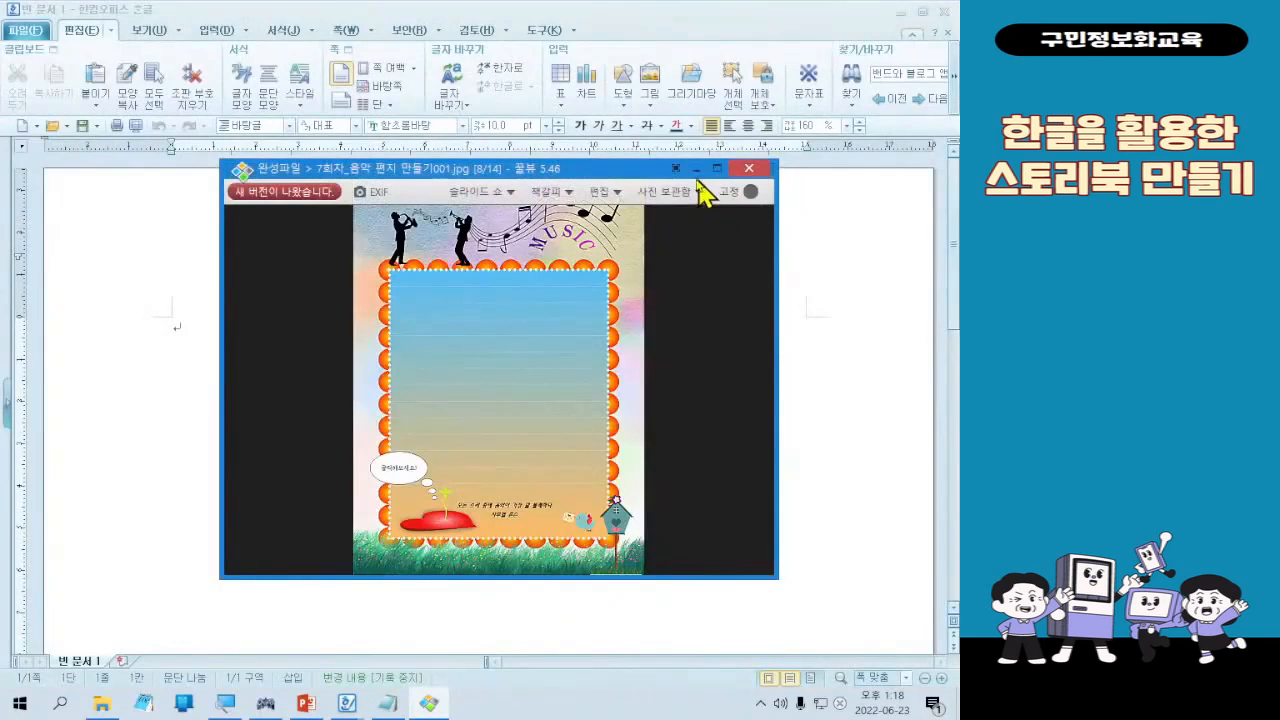
pyautogui.click(748, 179)
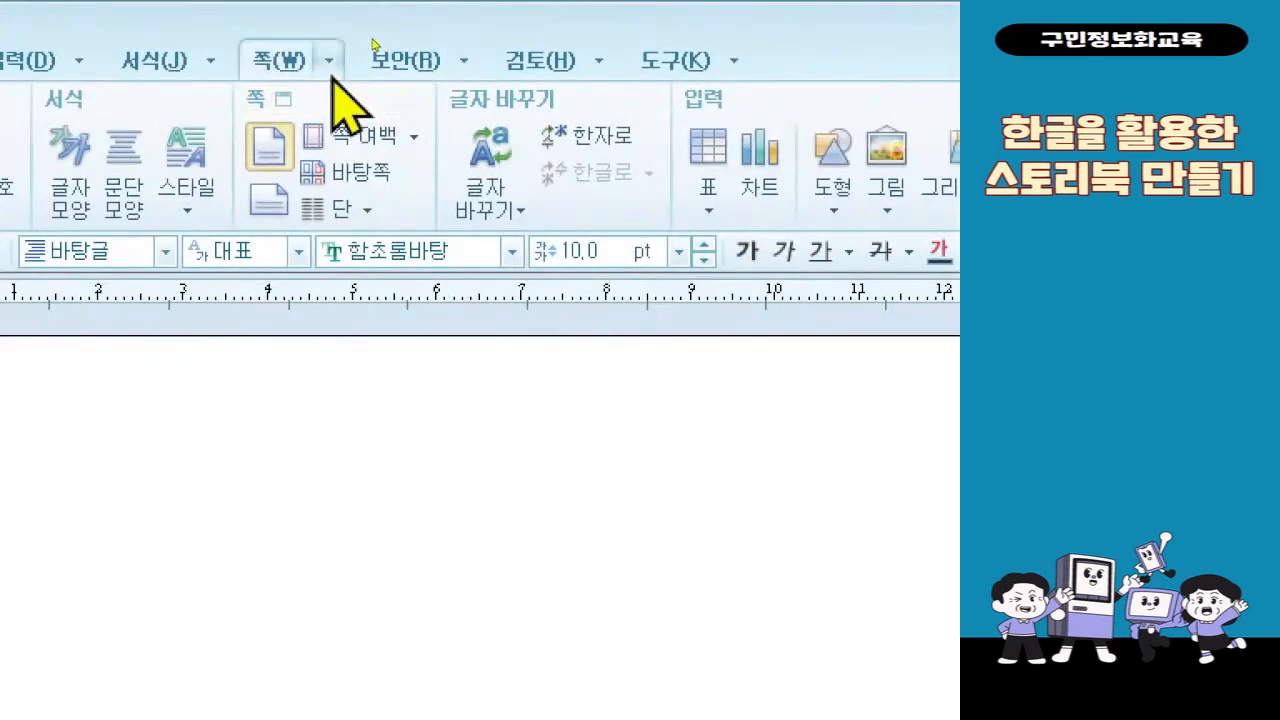
# Open the page setup (편집 용지) and set the upper, lower, left and right paper margins to 25 mm each
pyautogui.click(329, 66)
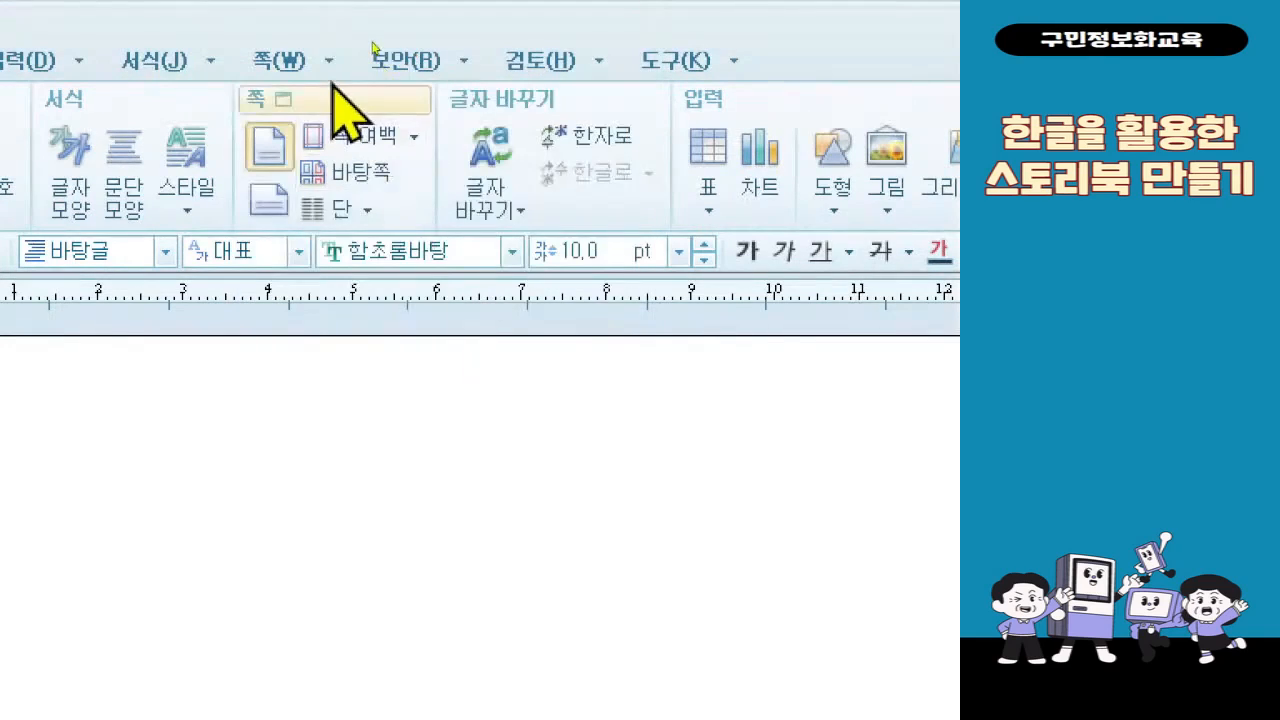
pyautogui.click(335, 62)
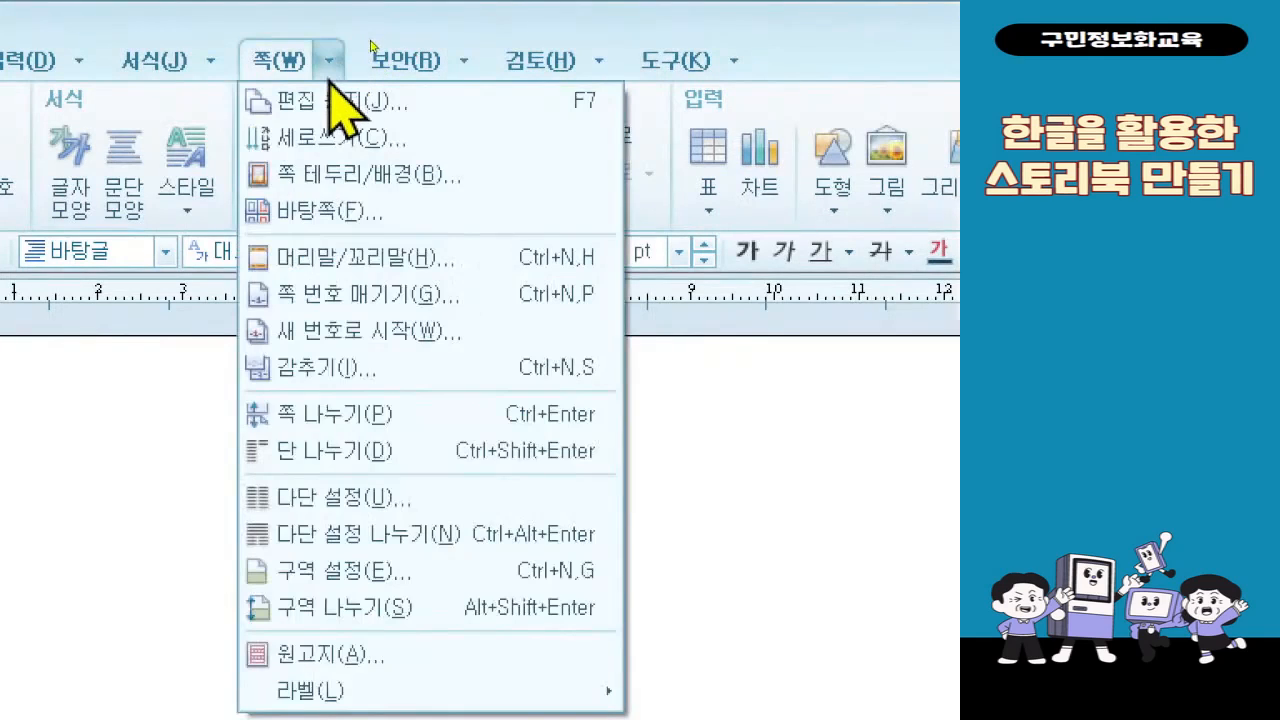
pyautogui.click(332, 95)
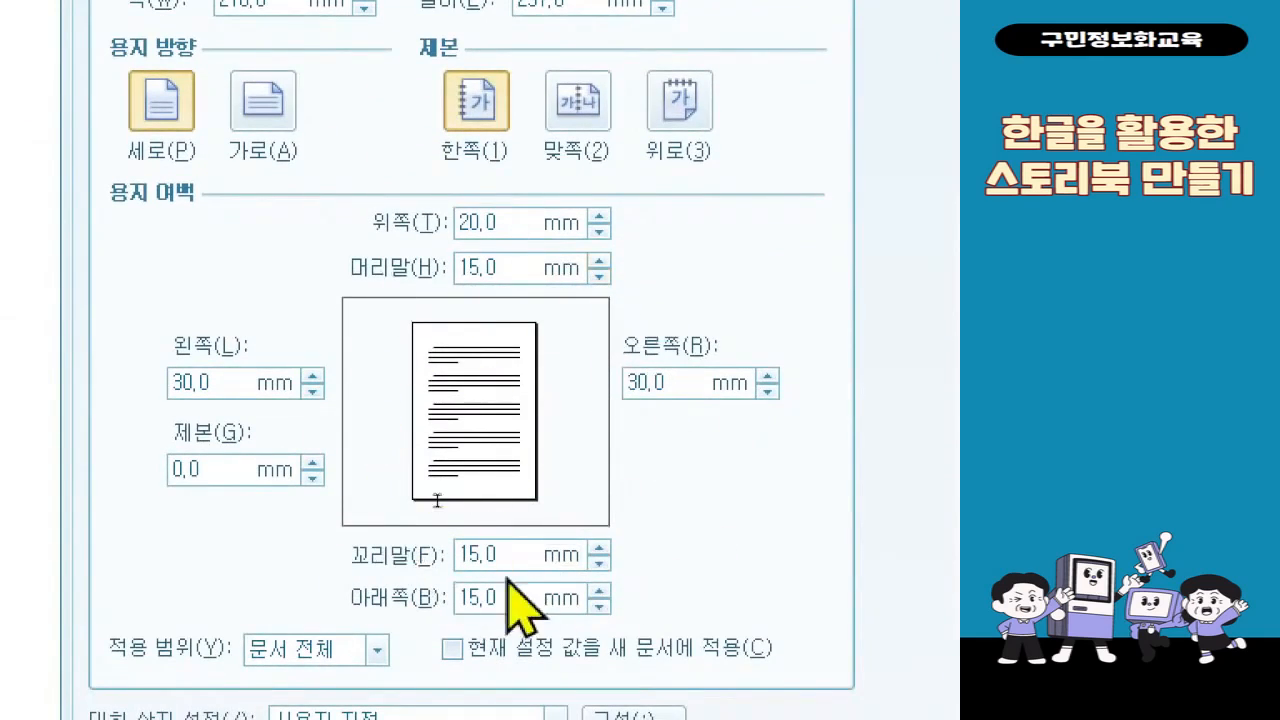
pyautogui.click(529, 229)
pyautogui.write('25')
pyautogui.press('Tab')
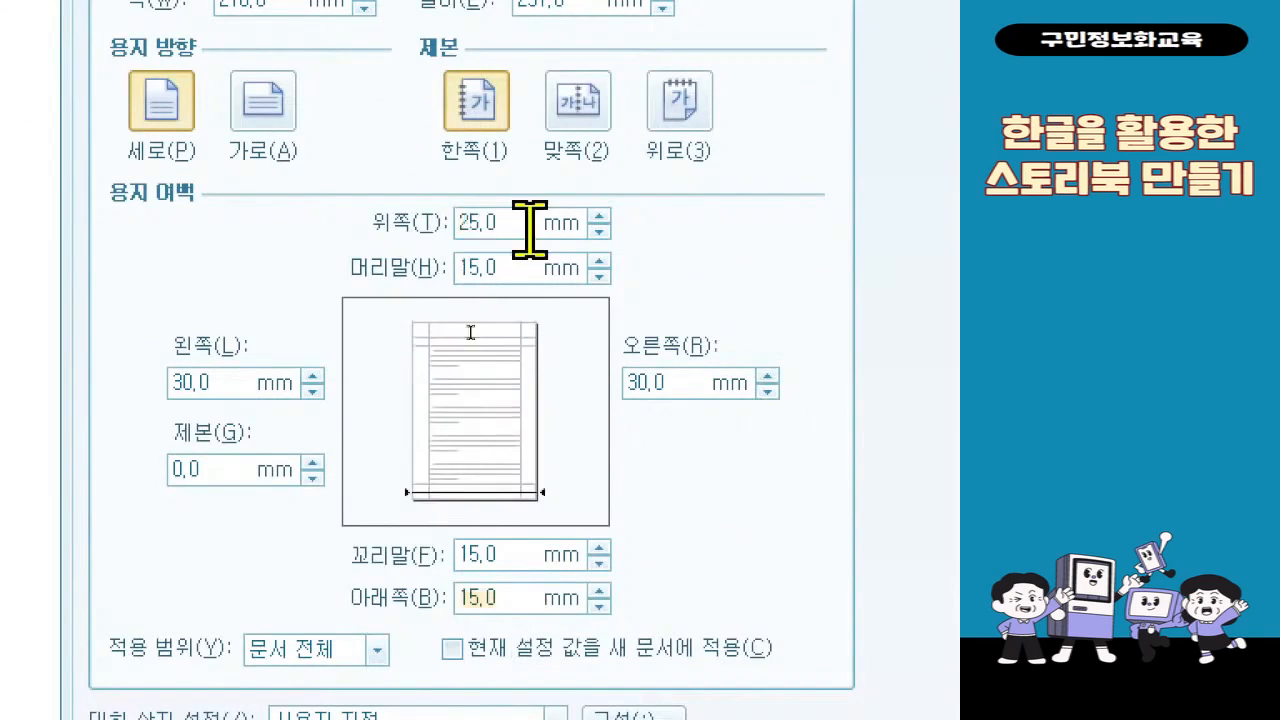
pyautogui.write('25')
pyautogui.press('Tab')
pyautogui.write('25')
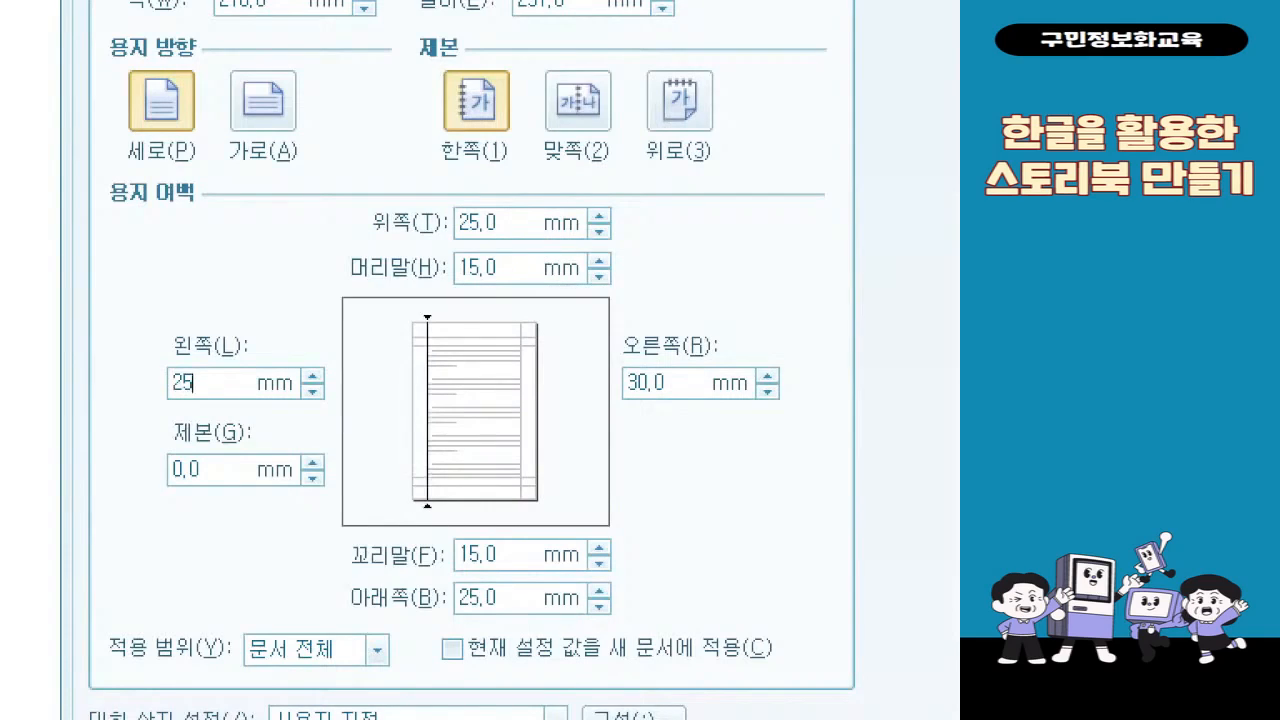
pyautogui.press('Tab')
pyautogui.write('25')
# Set the header and footer margins to 0 mm and apply the page setup to the document
pyautogui.press('Tab')
pyautogui.write('0')
pyautogui.press('Tab')
pyautogui.write('0')
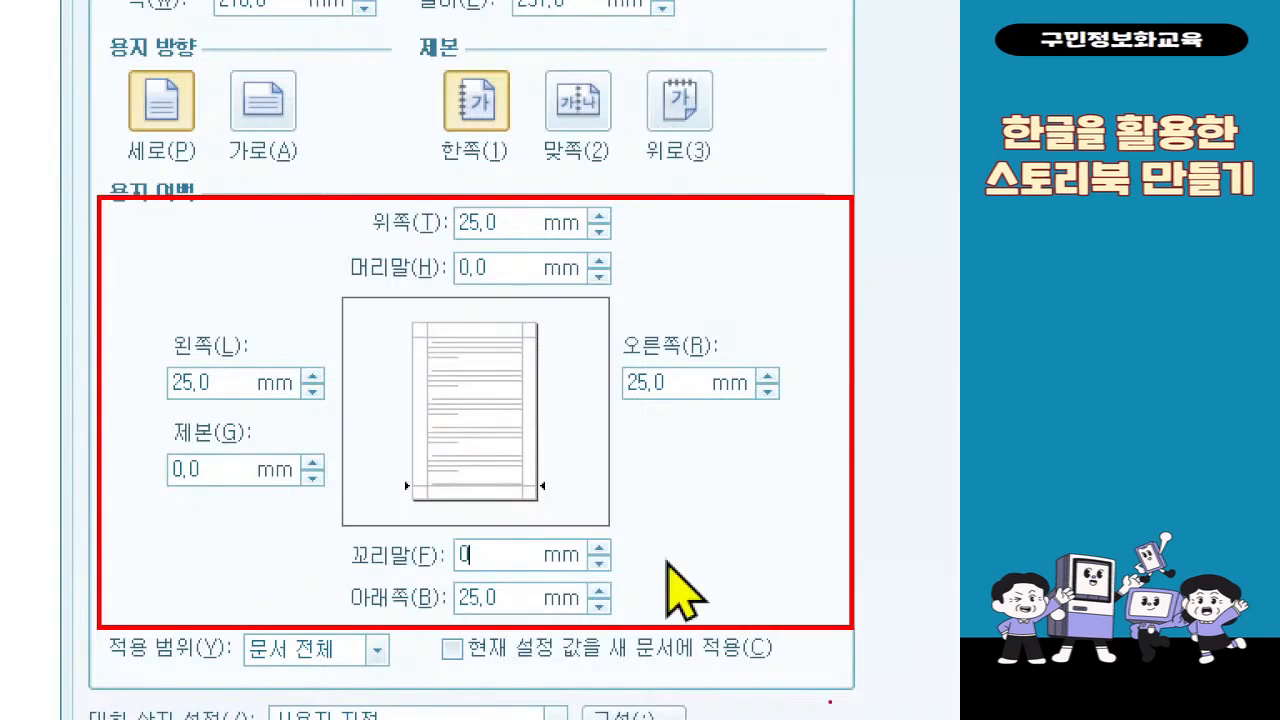
pyautogui.press('Escape')
pyautogui.hotkey('ctrl', '2')
pyautogui.moveTo(632, 138)
pyautogui.mouseDown()
pyautogui.moveTo(736, 170)
pyautogui.moveTo(576, 405)
pyautogui.mouseUp()
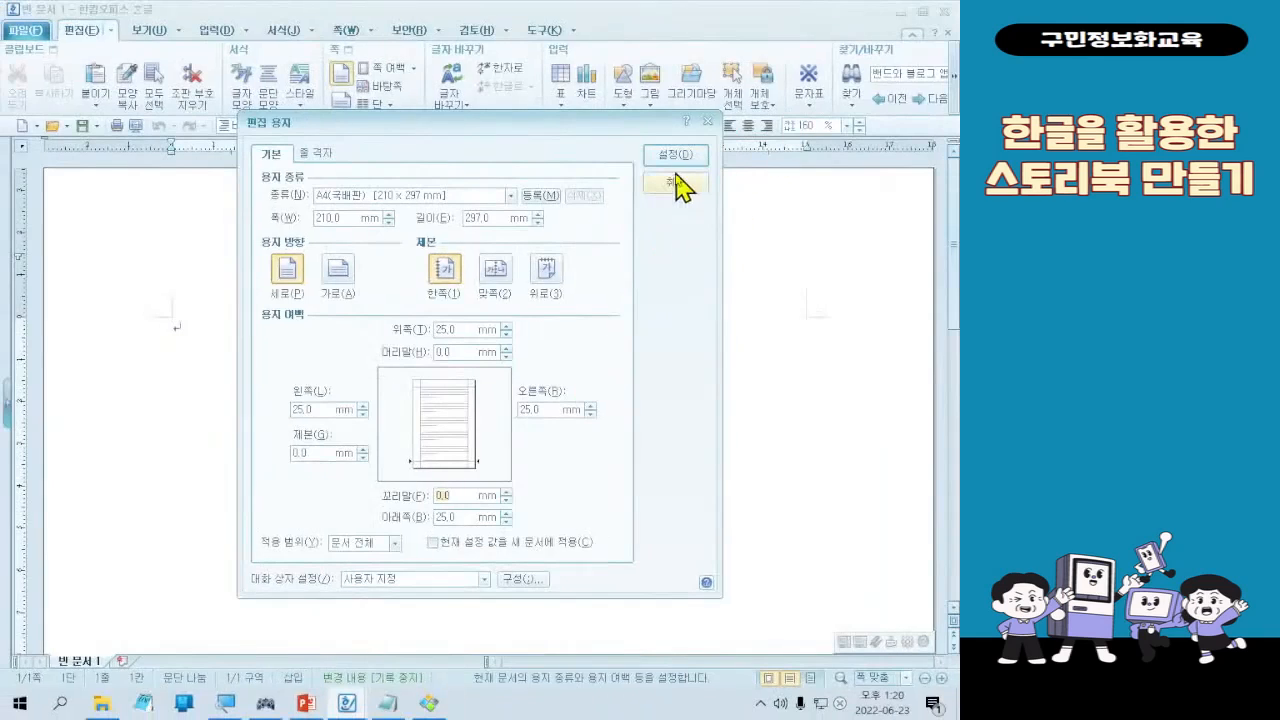
pyautogui.click(675, 158)
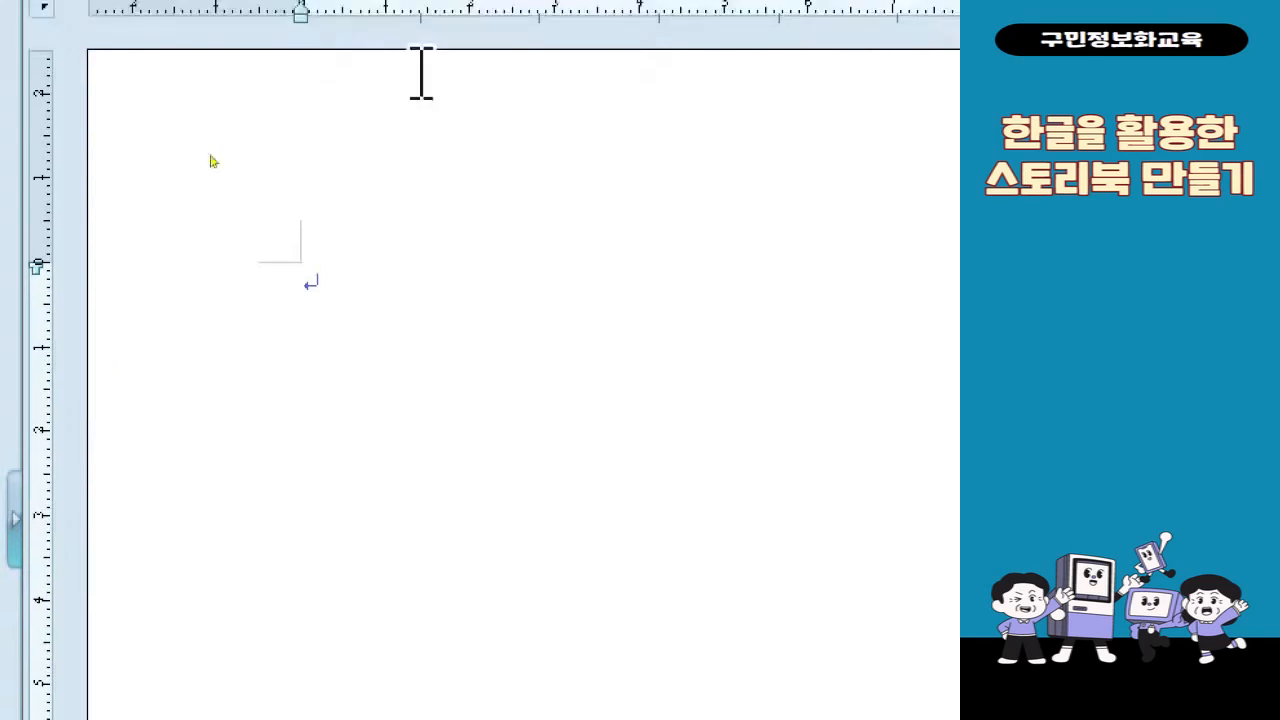
# Insert nine blank lines at the start of the document with the view options for paragraph marks displayed
pyautogui.click(326, 66)
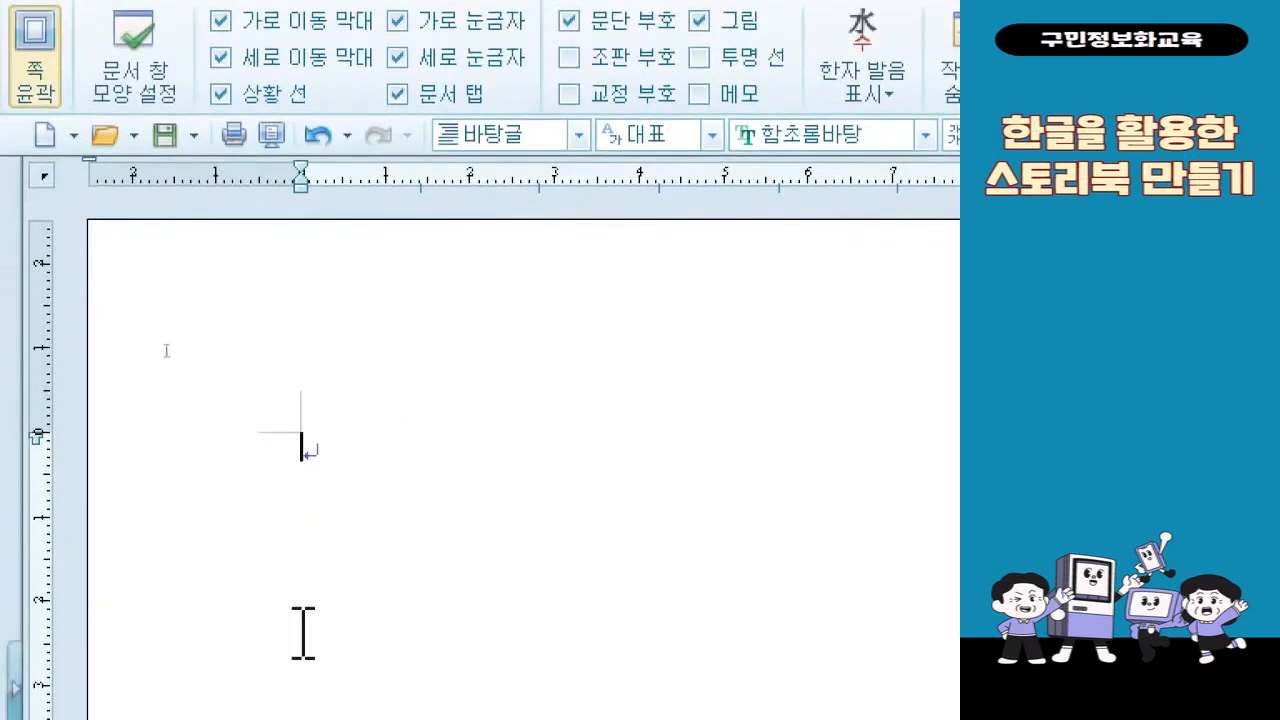
pyautogui.click(431, 495)
pyautogui.press('Return')
pyautogui.press('Return')
pyautogui.press('Return')
pyautogui.press('Return')
pyautogui.press('Return')
pyautogui.press('Return')
pyautogui.press('Return')
pyautogui.press('Return')
pyautogui.press('Return')
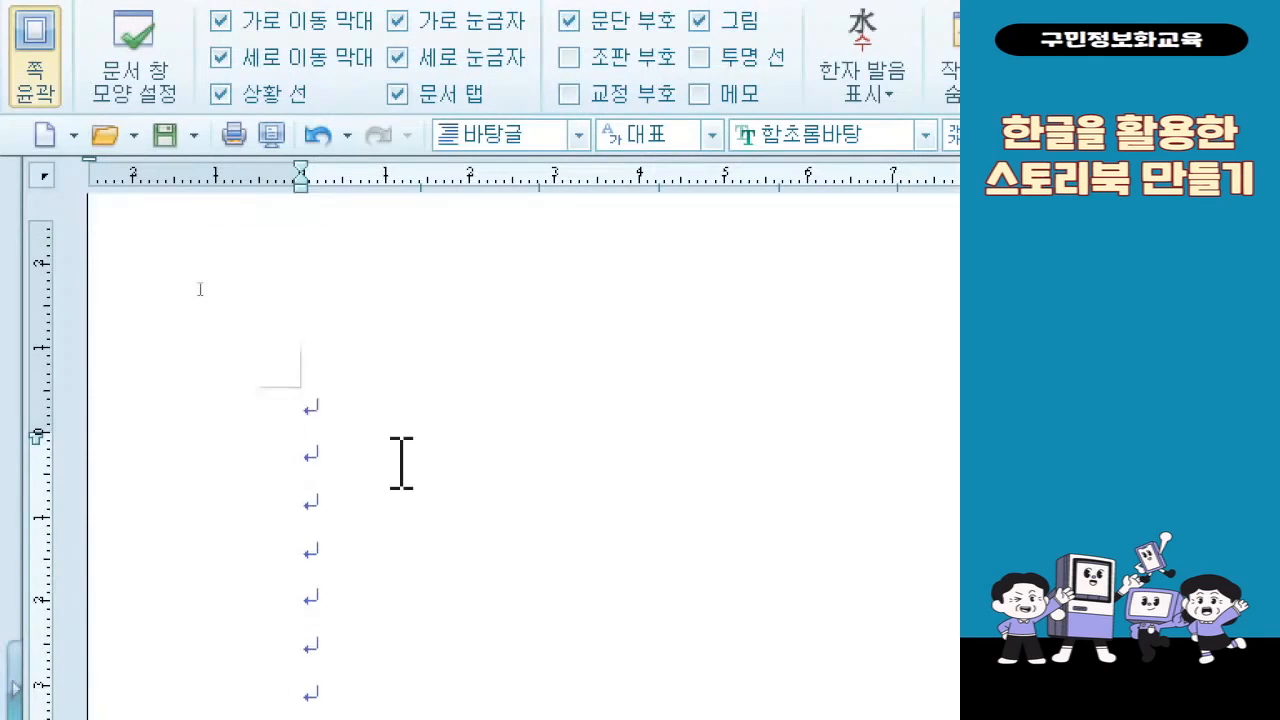
pyautogui.scroll(1, 402, 463)
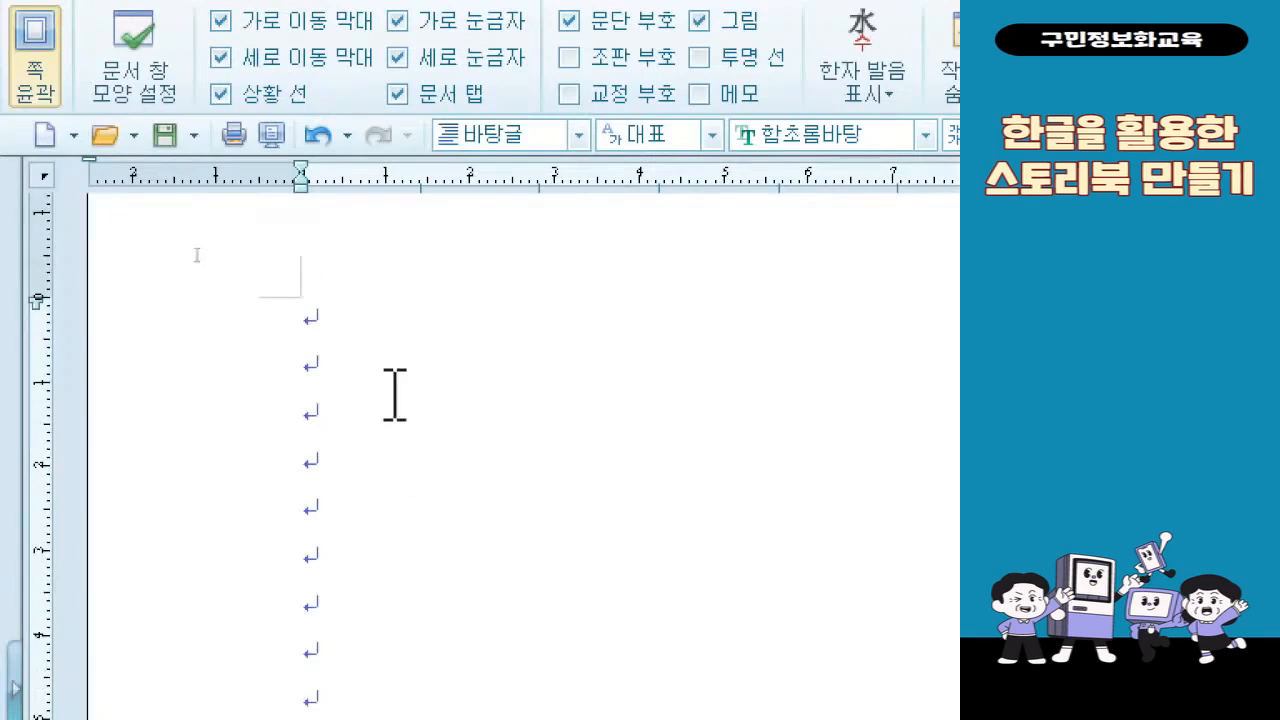
pyautogui.hotkey('ctrl', '4')
pyautogui.hotkey('ctrl', '2')
pyautogui.moveTo(200, 212)
pyautogui.mouseDown()
pyautogui.moveTo(277, 277)
pyautogui.moveTo(235, 438)
pyautogui.mouseUp()
pyautogui.press('t')
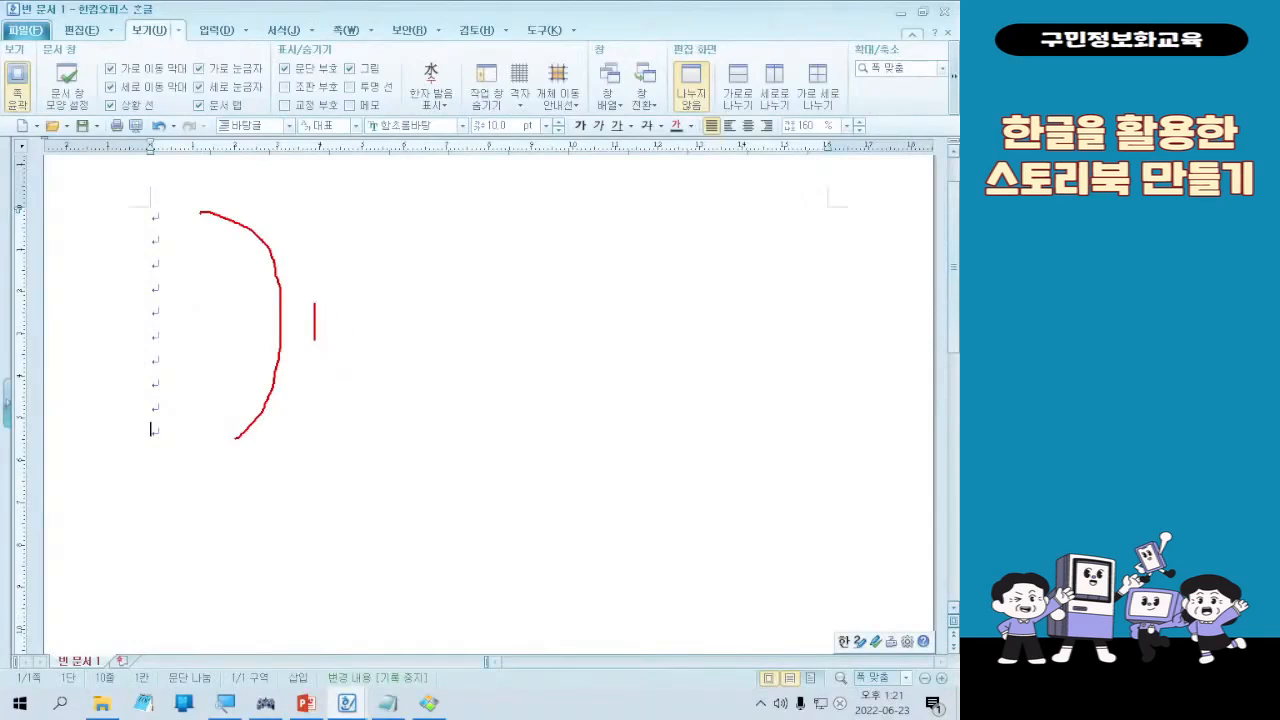
pyautogui.write('9 Enter')
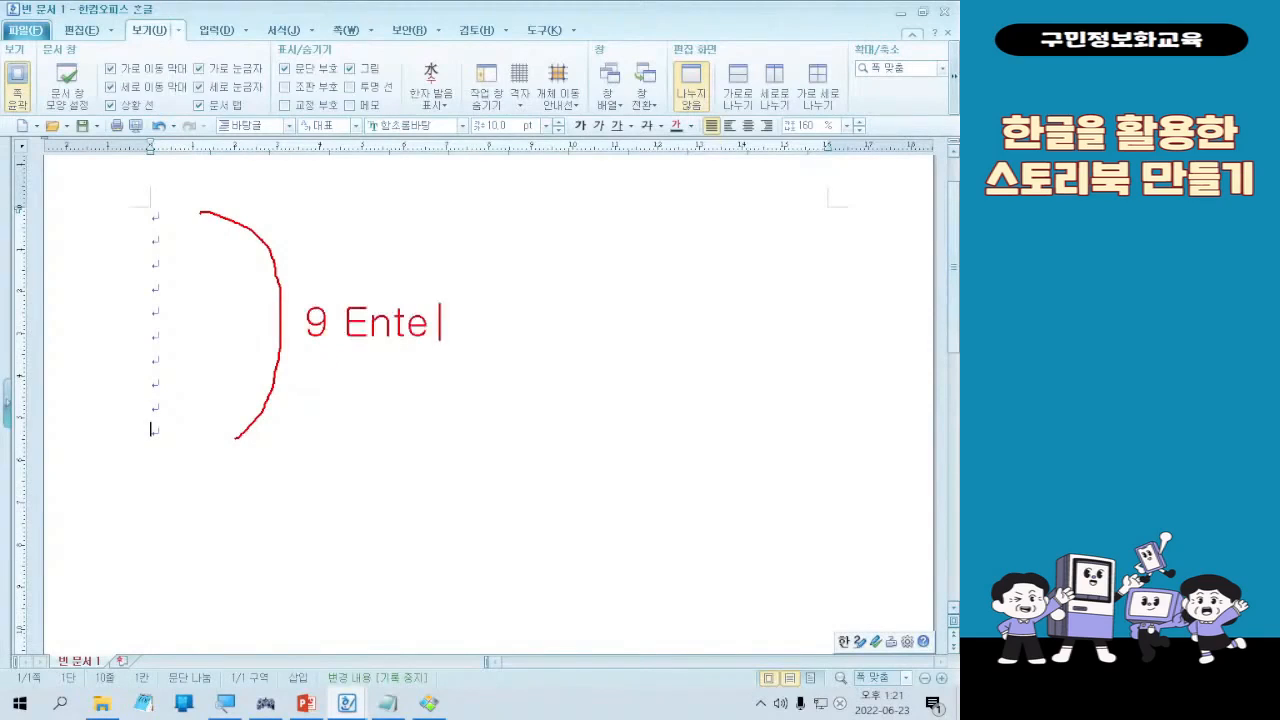
pyautogui.press('Escape')
pyautogui.press('Escape')
# Insert a table with 15 rows and 1 column below the blank lines
pyautogui.click(215, 29)
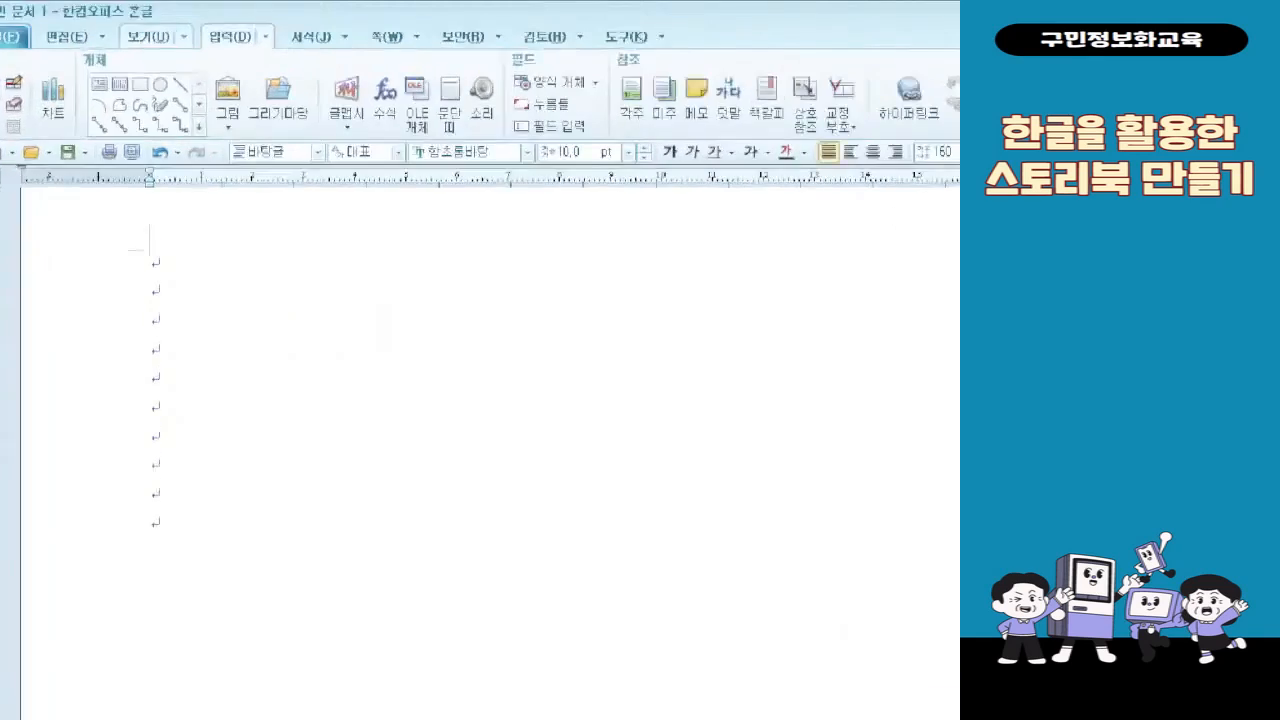
pyautogui.moveTo(203, 13); pyautogui.dragTo(266, 59)
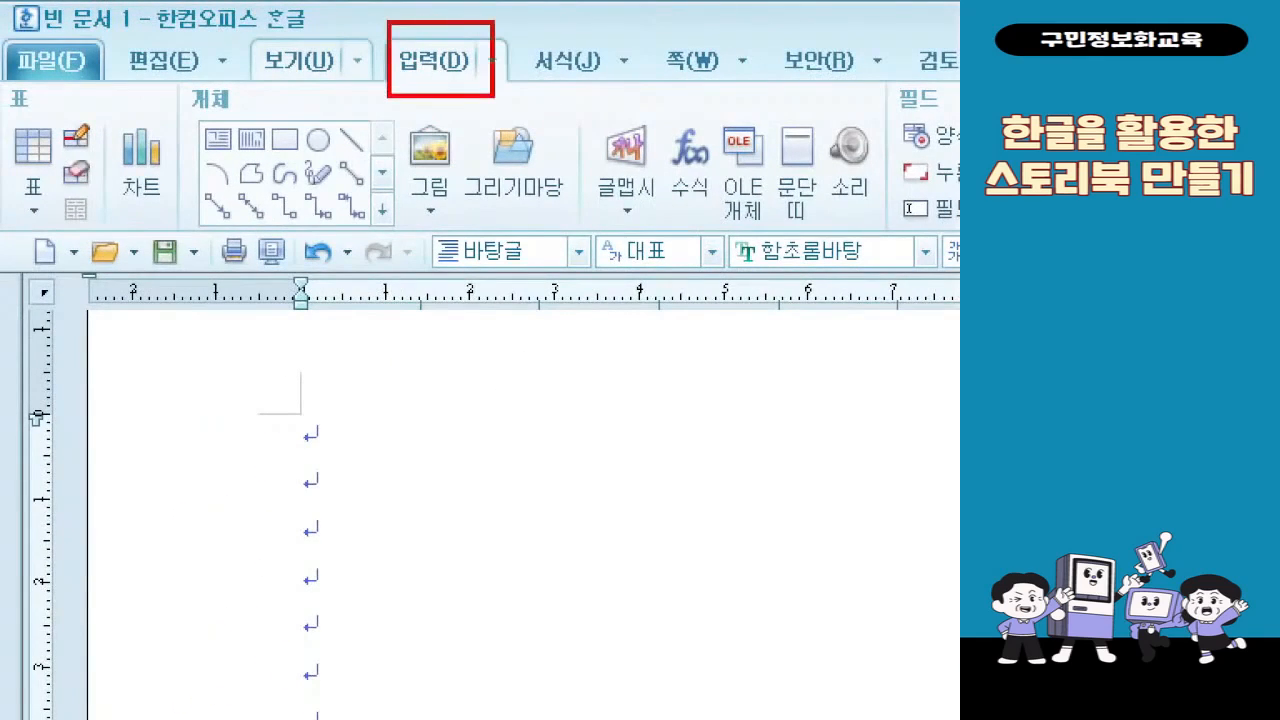
pyautogui.moveTo(8, 118)
pyautogui.mouseDown()
pyautogui.moveTo(55, 173)
pyautogui.moveTo(427, 91)
pyautogui.mouseUp()
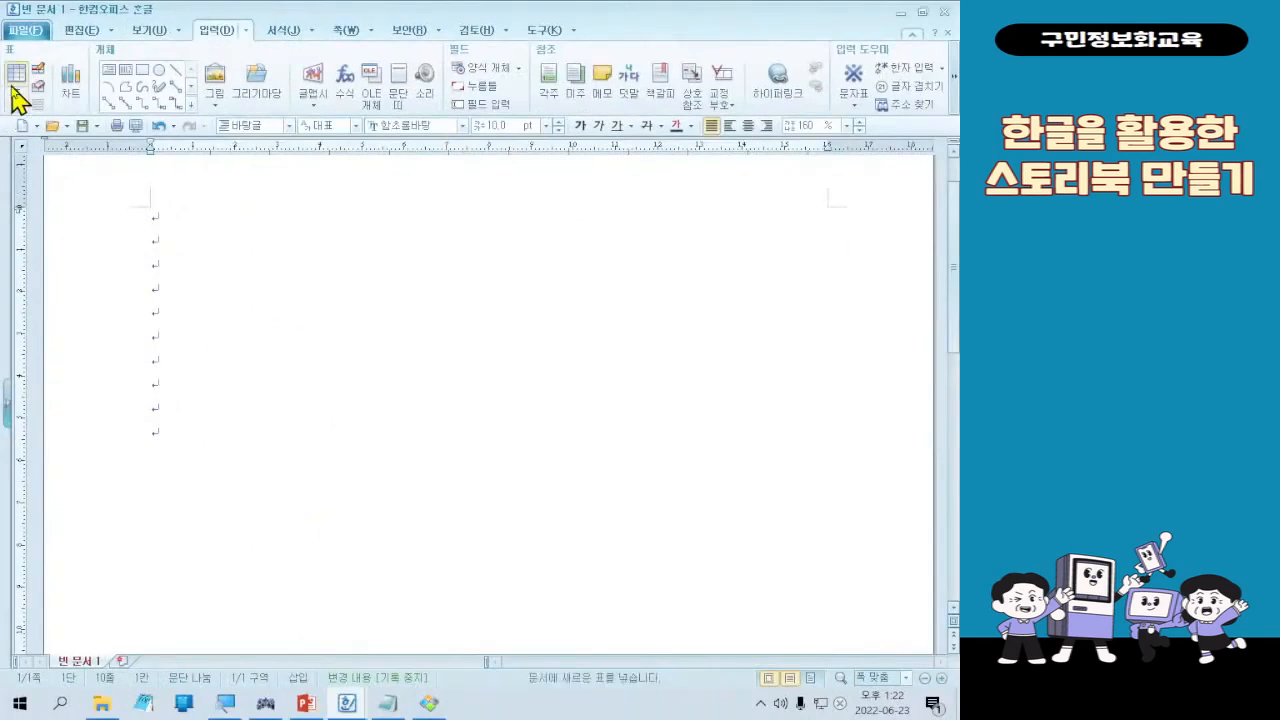
pyautogui.click(32, 150)
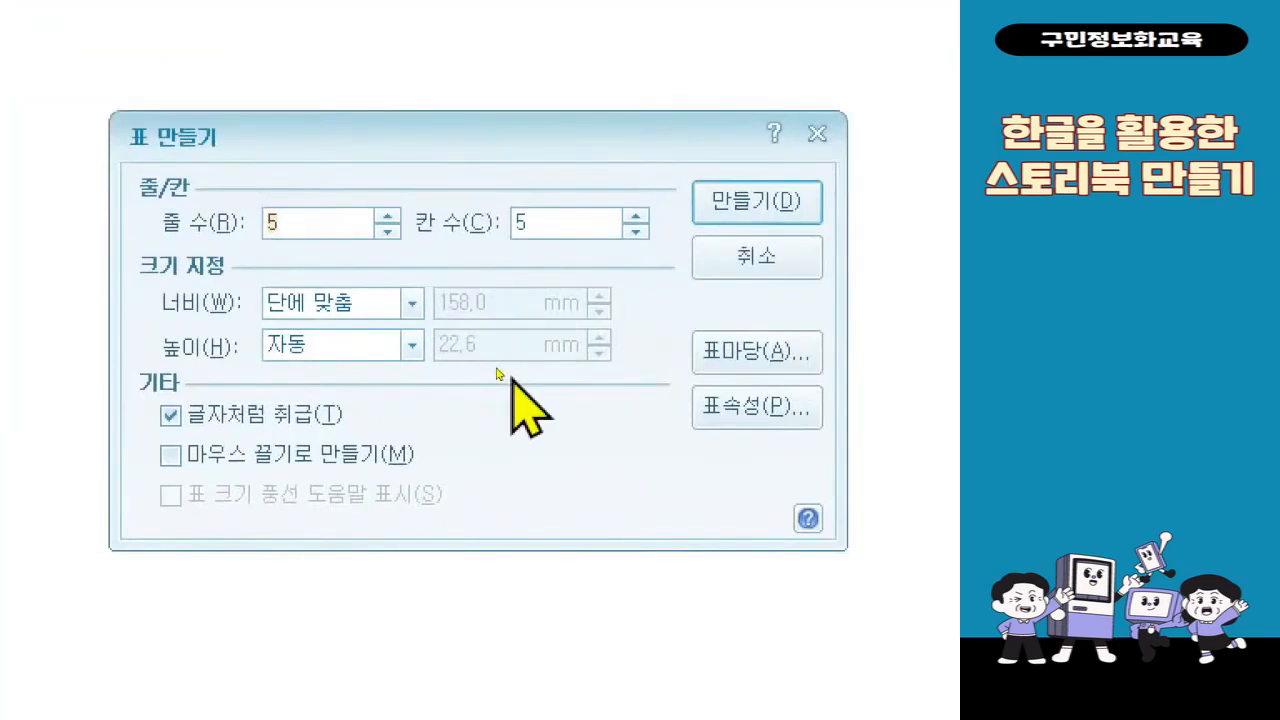
pyautogui.write('15')
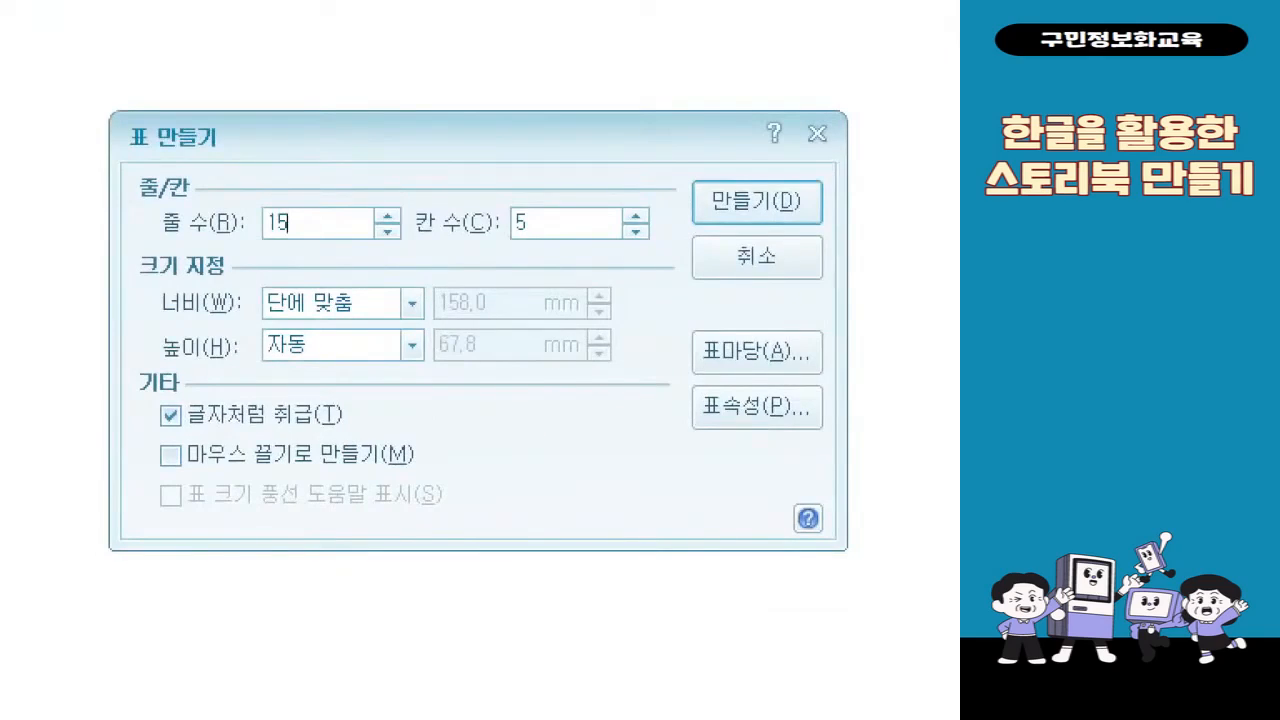
pyautogui.press('Tab')
pyautogui.write('1')
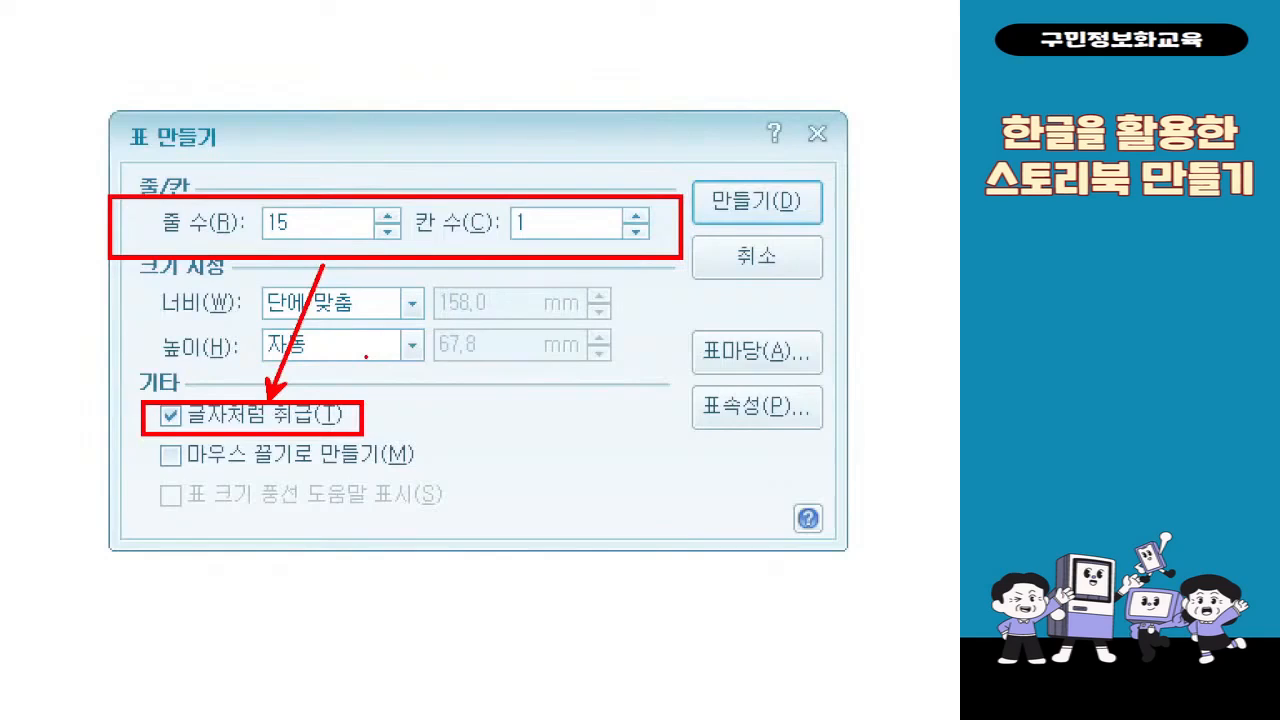
pyautogui.click(762, 202)
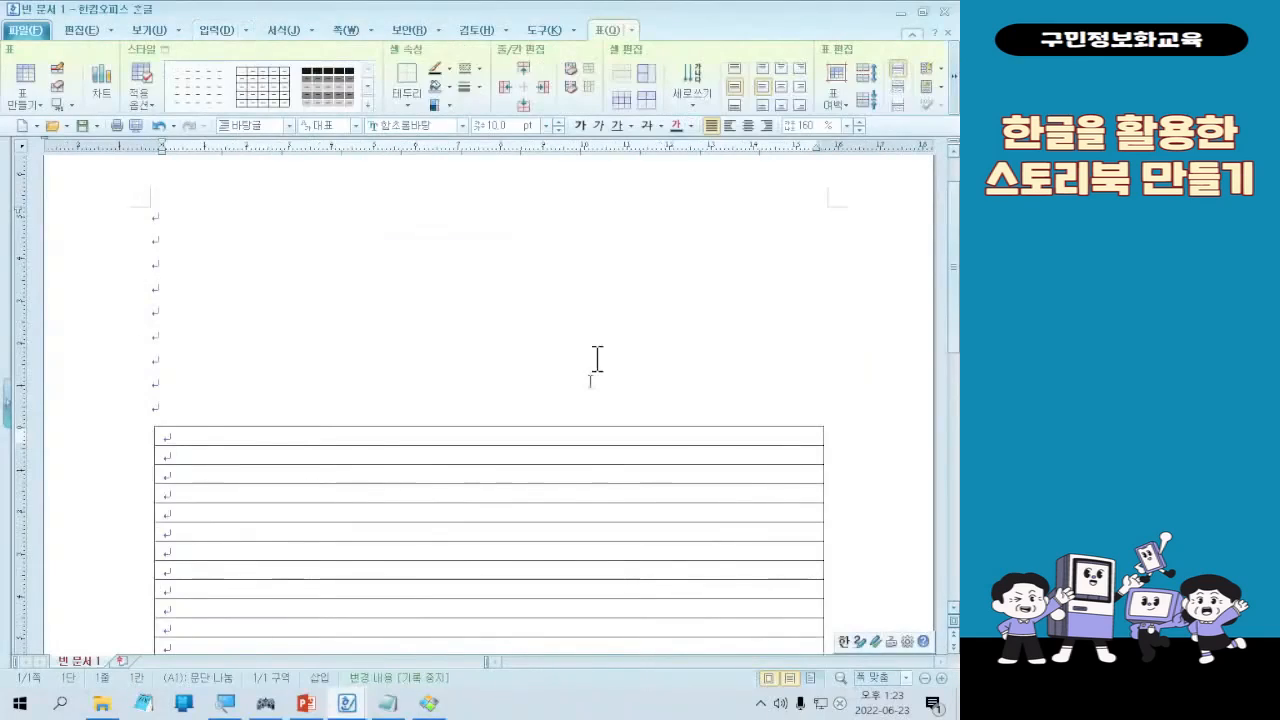
# Look over the page with the new table and set the document zoom to 쪽 맞춤
pyautogui.scroll(-3, 580, 486)
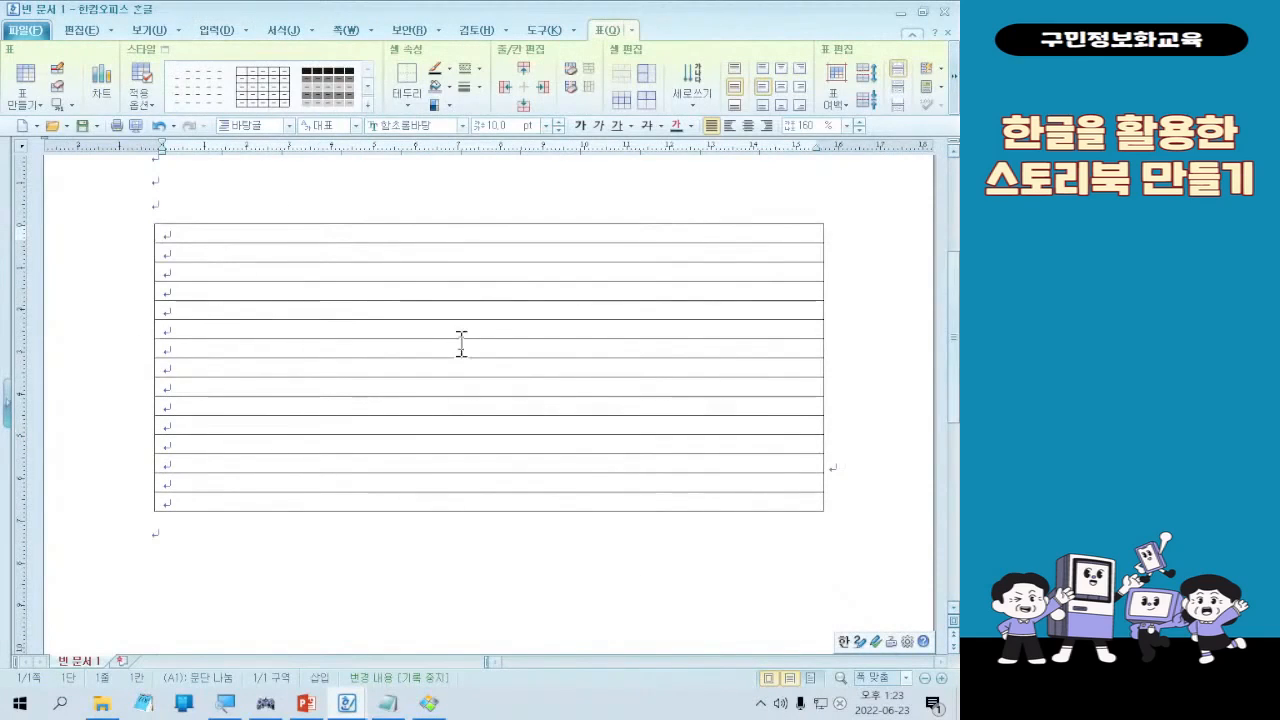
pyautogui.scroll(-5, 429, 388)
pyautogui.scroll(5, 417, 371)
pyautogui.scroll(-5, 423, 352)
pyautogui.scroll(9, 423, 363)
pyautogui.scroll(-5, 393, 412)
pyautogui.scroll(-3, 385, 390)
pyautogui.scroll(-5, 384, 404)
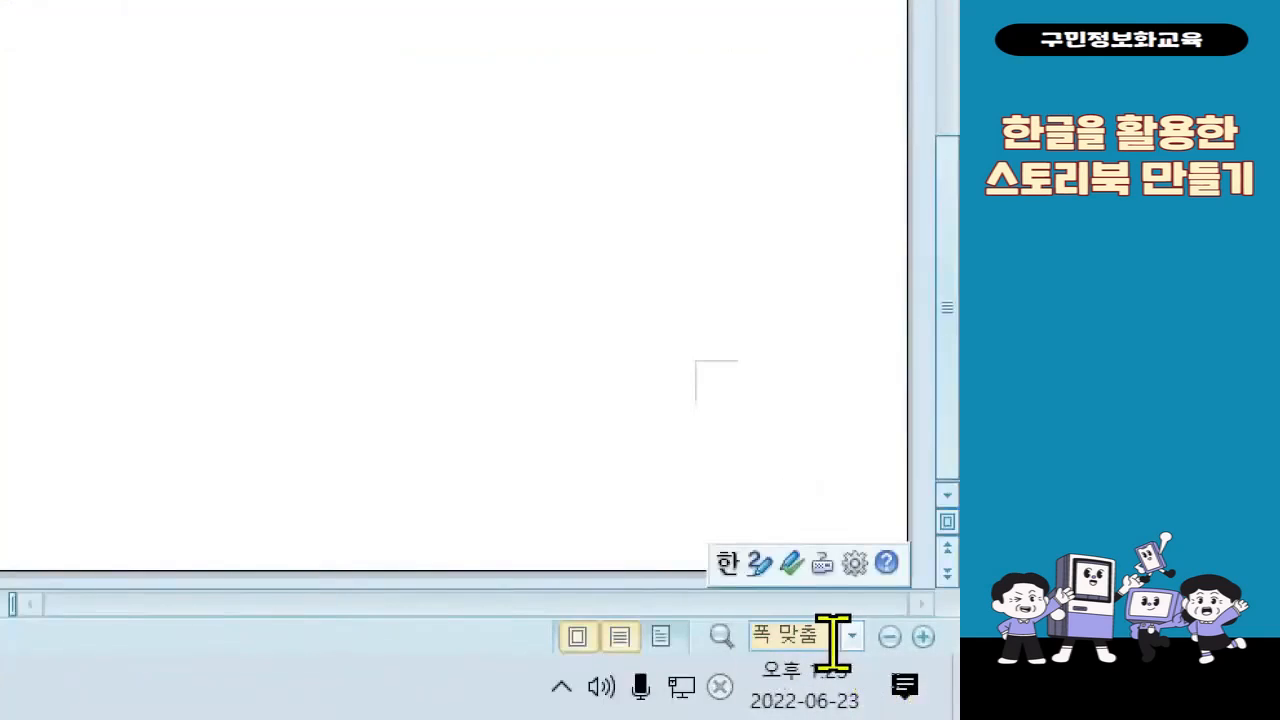
pyautogui.click(853, 638)
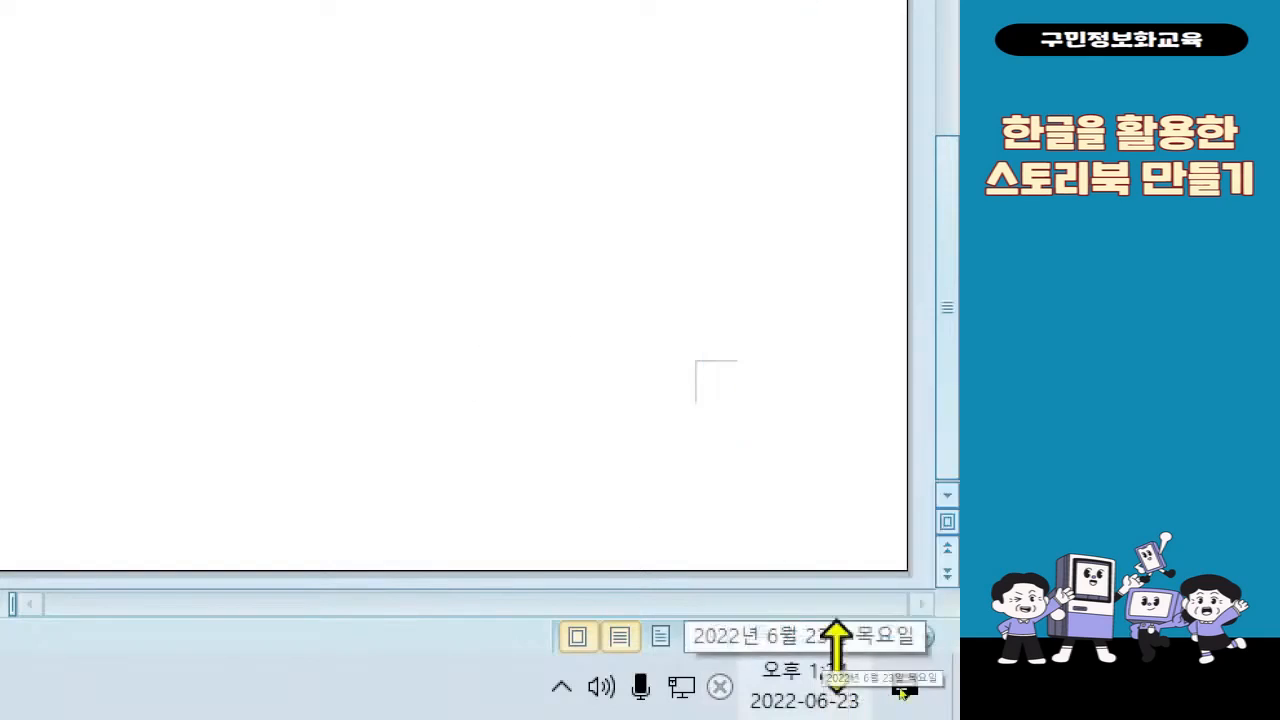
pyautogui.click(853, 637)
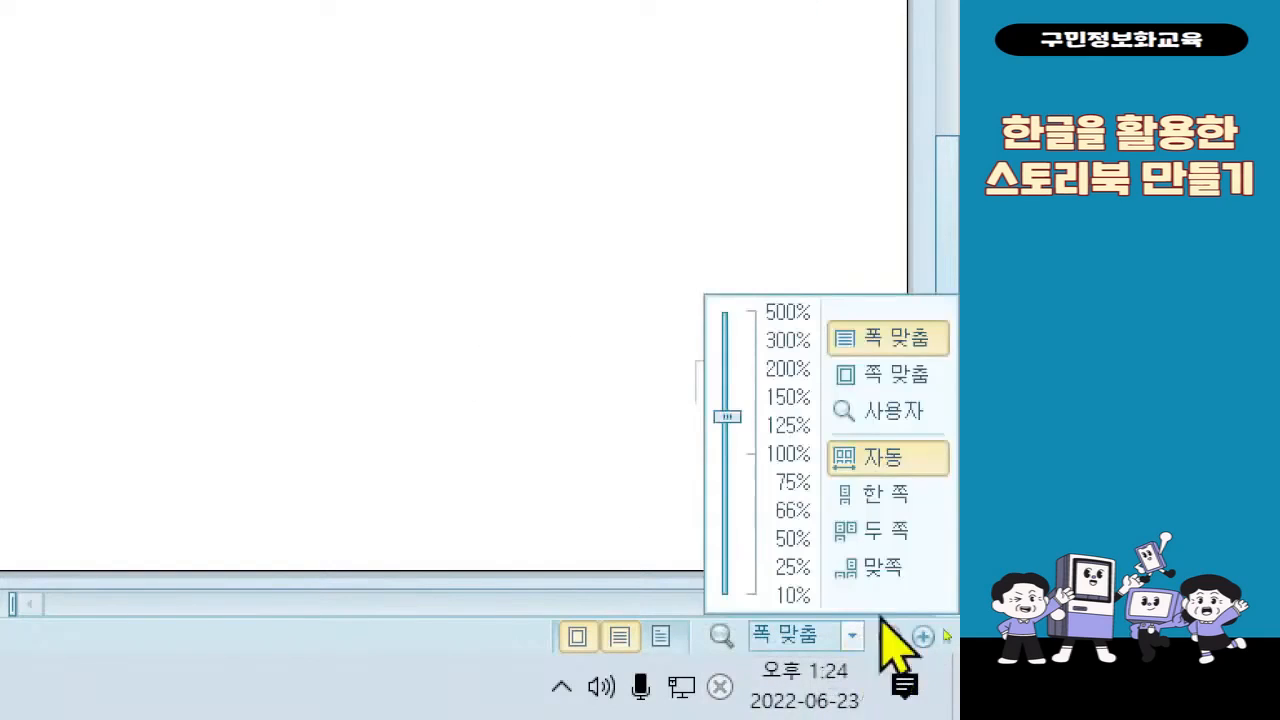
pyautogui.click(928, 370)
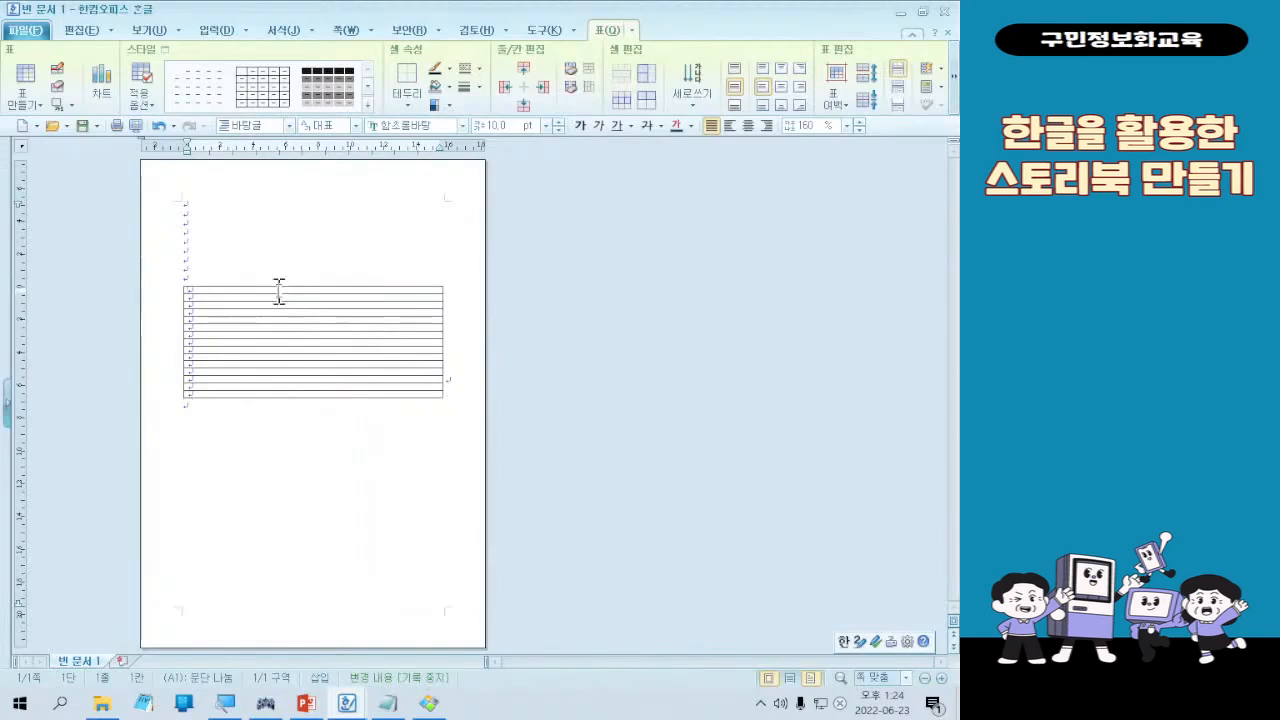
# Select all 15 table rows and stretch their heights so the table extends down to the lower page margin
pyautogui.moveTo(278, 290); pyautogui.dragTo(286, 395)
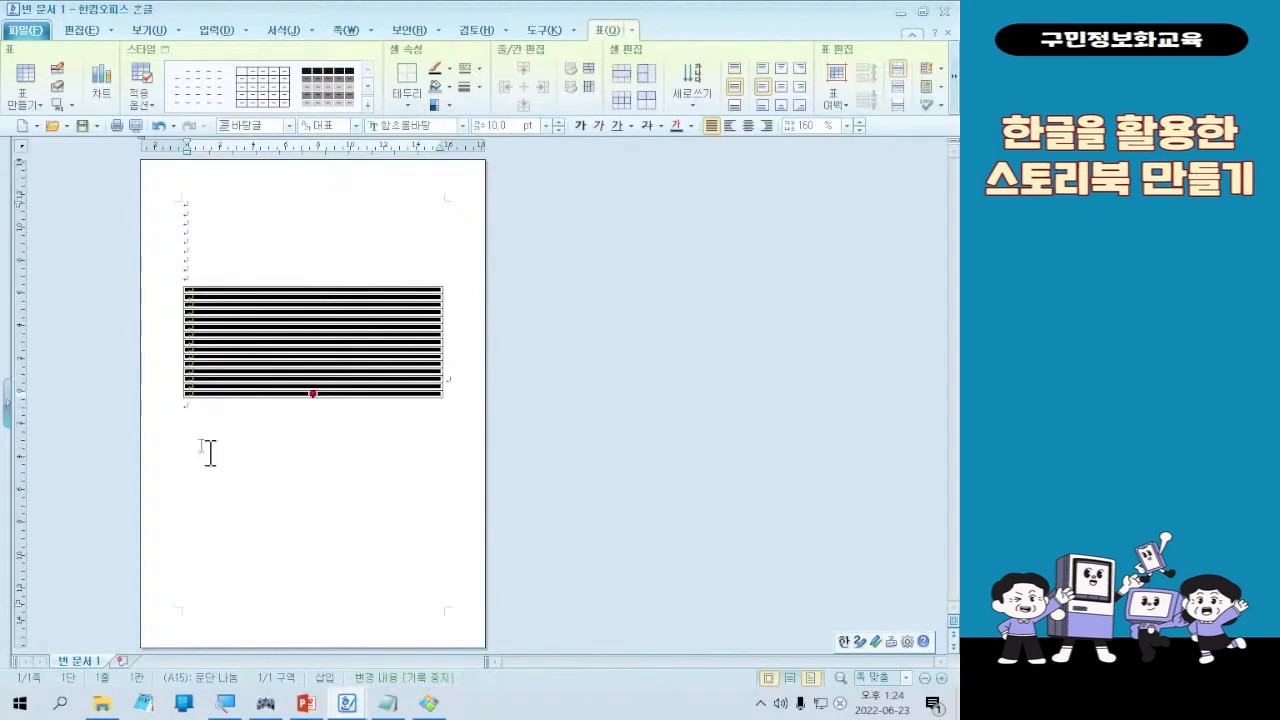
pyautogui.click(334, 298)
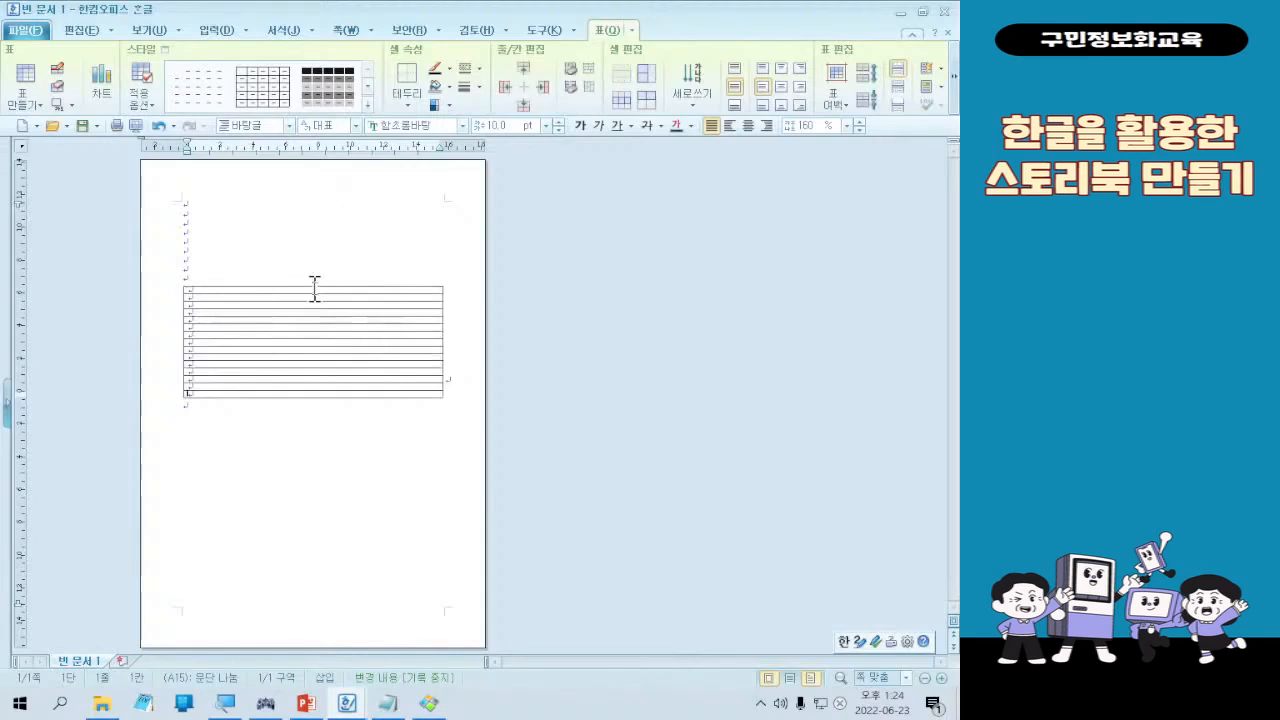
pyautogui.moveTo(314, 288); pyautogui.dragTo(314, 400)
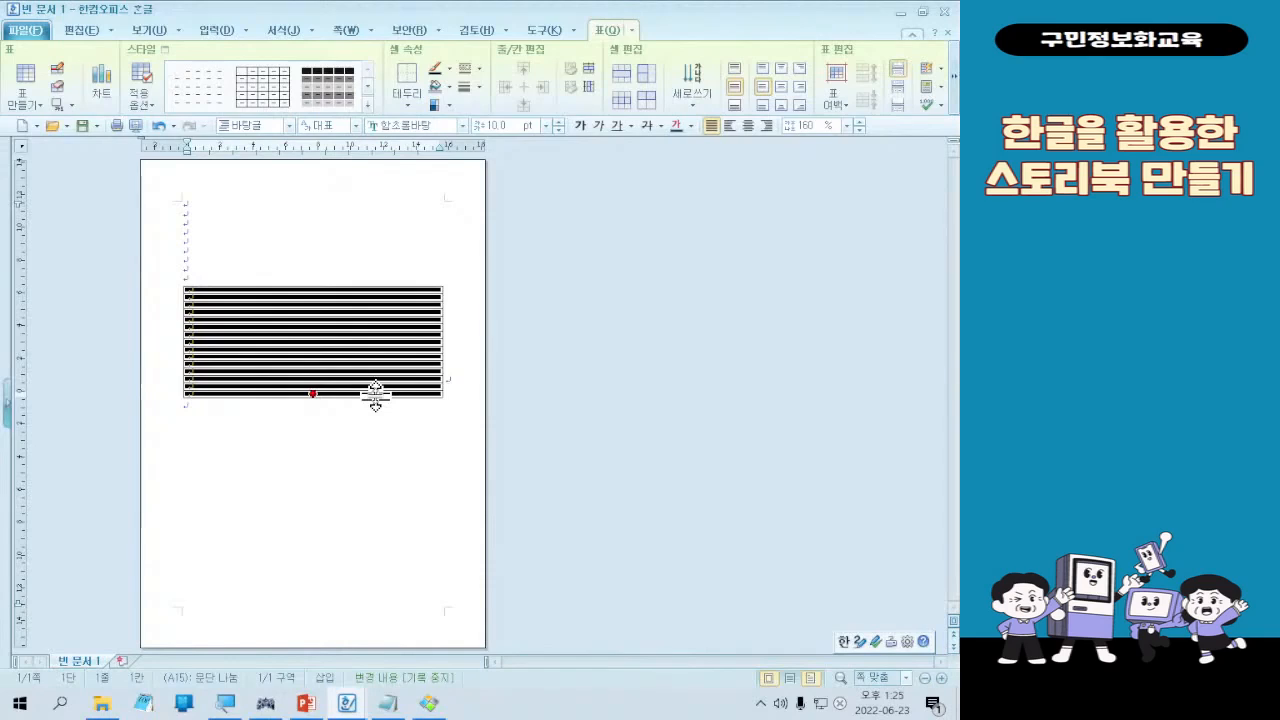
pyautogui.moveTo(375, 395); pyautogui.dragTo(369, 601)
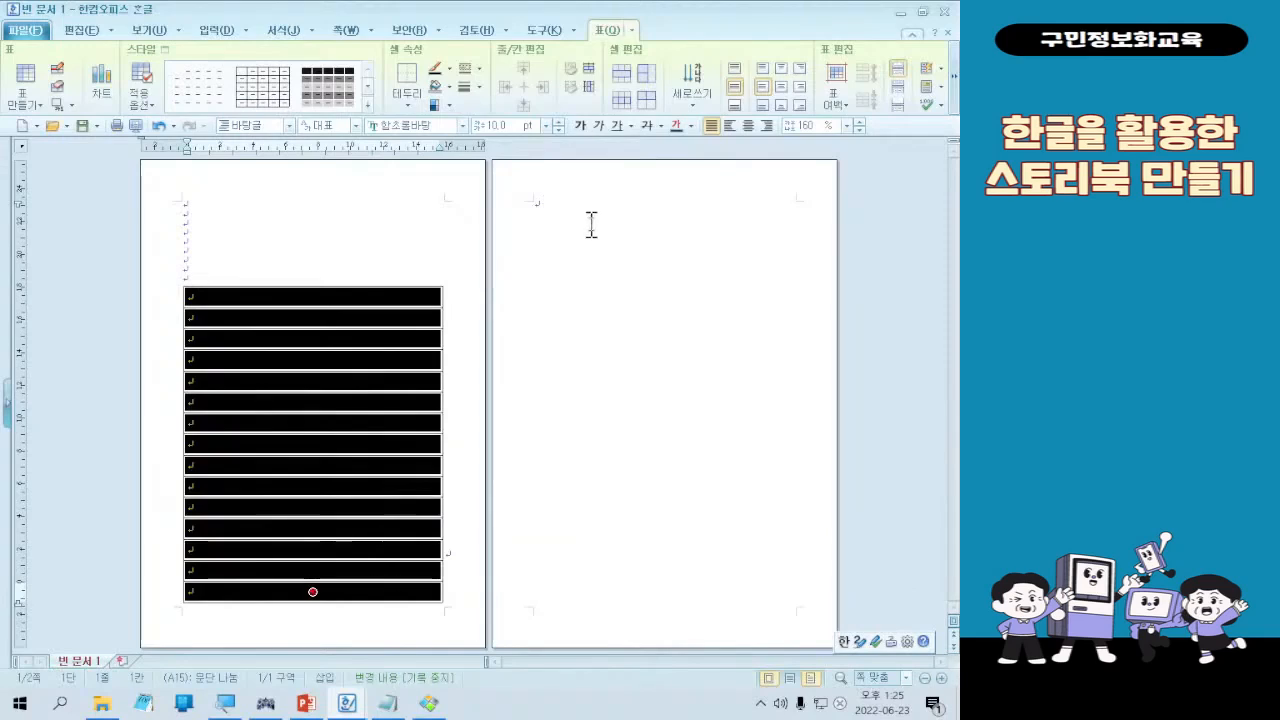
# Reduce the height of all table rows slightly so the table and the line below it fit on one page
pyautogui.click(270, 597)
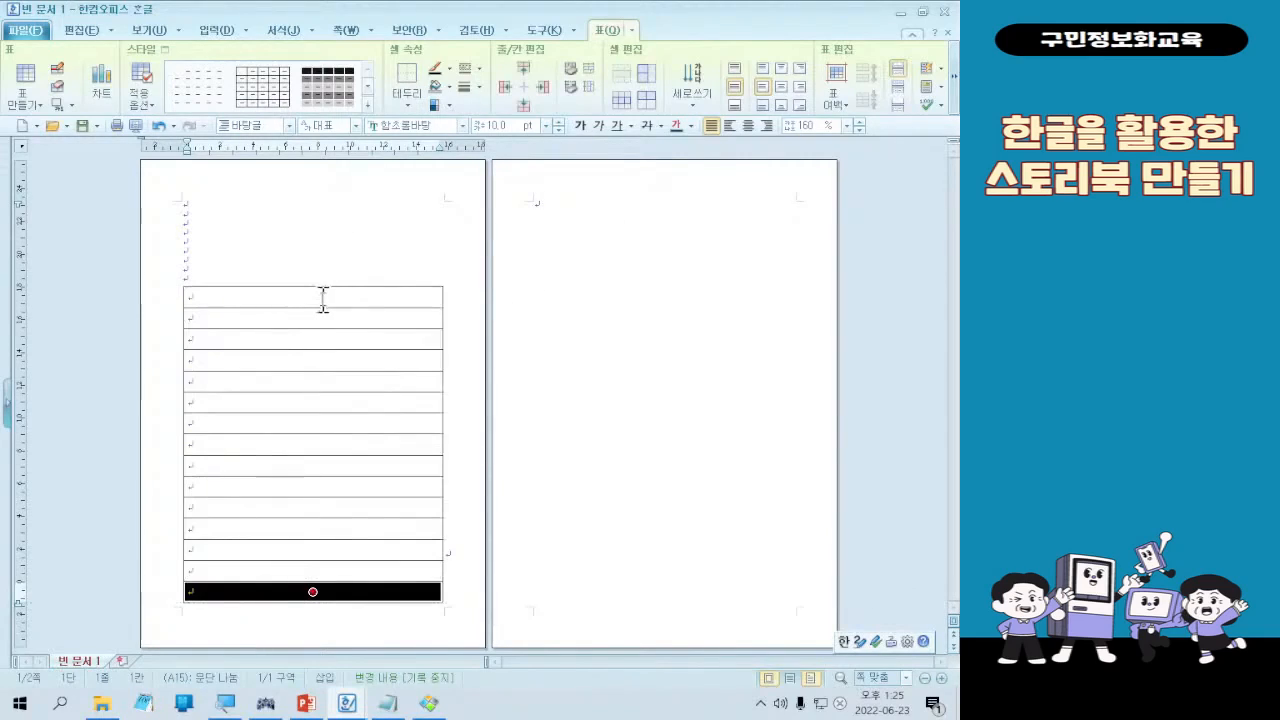
pyautogui.moveTo(323, 294); pyautogui.dragTo(306, 617)
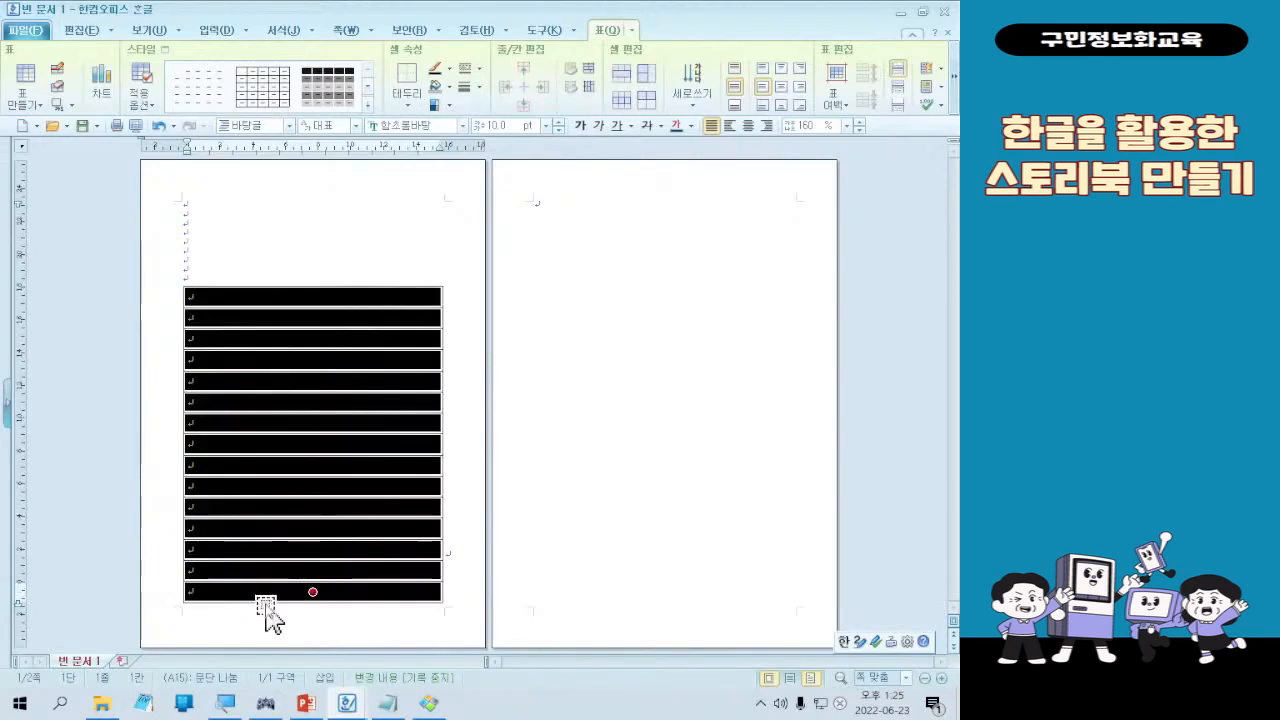
pyautogui.moveTo(265, 598); pyautogui.dragTo(264, 591)
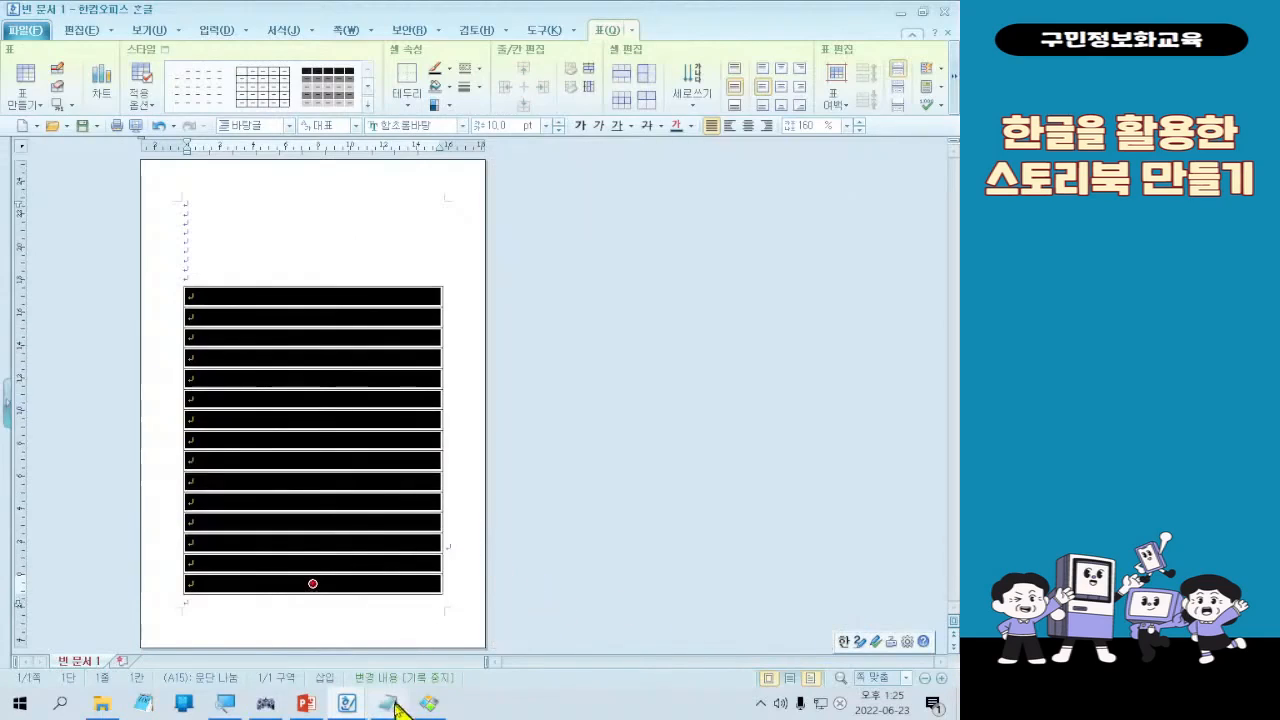
pyautogui.moveTo(138, 604); pyautogui.dragTo(518, 604)
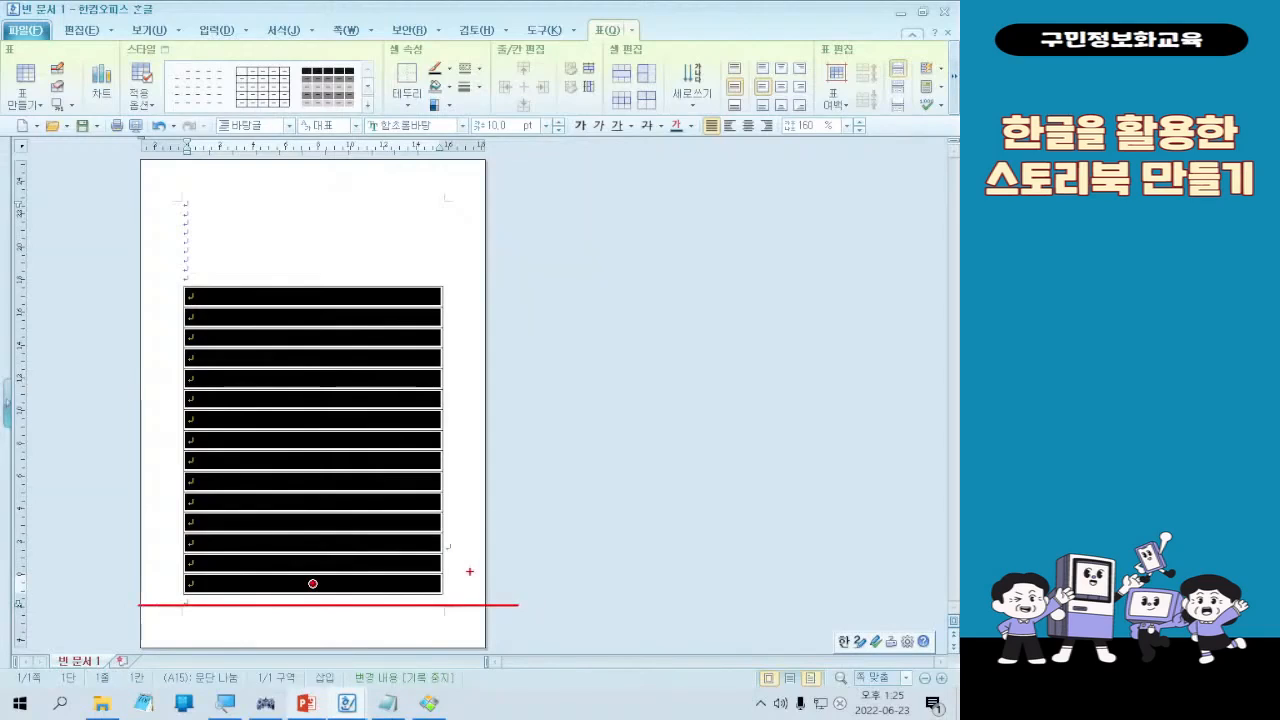
pyautogui.moveTo(428, 589); pyautogui.dragTo(428, 414)
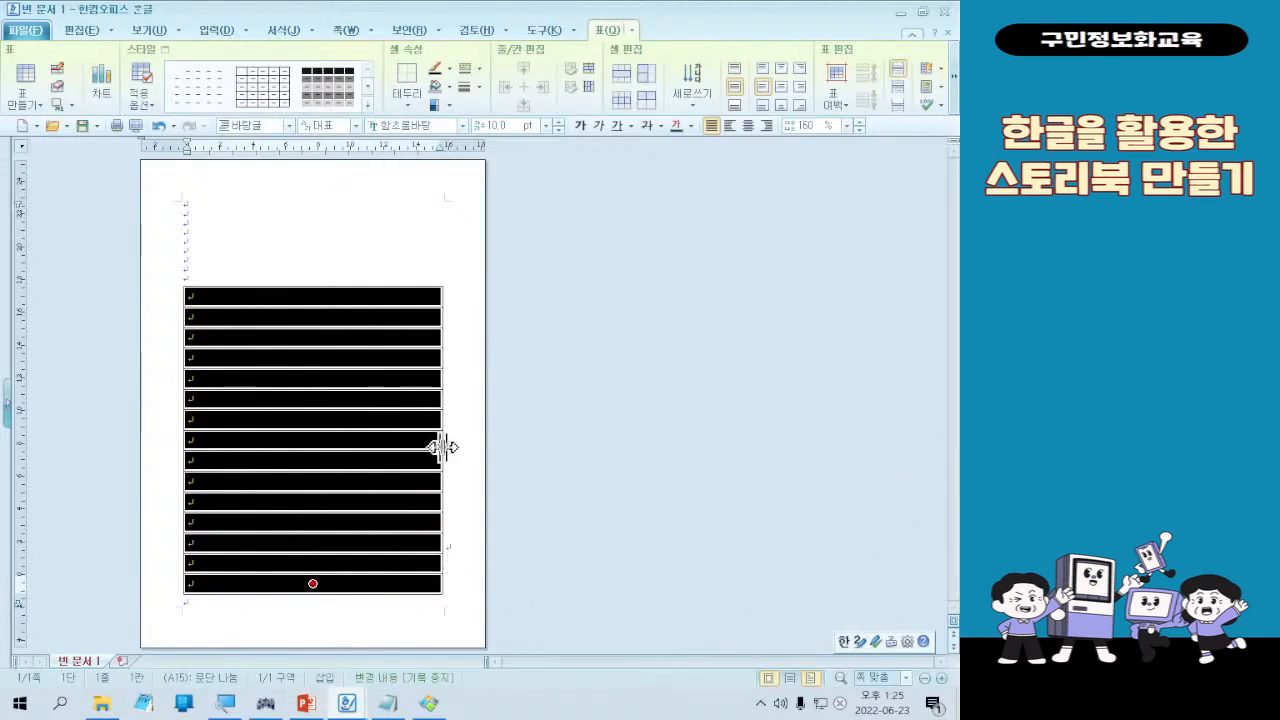
pyautogui.press('ctrl')
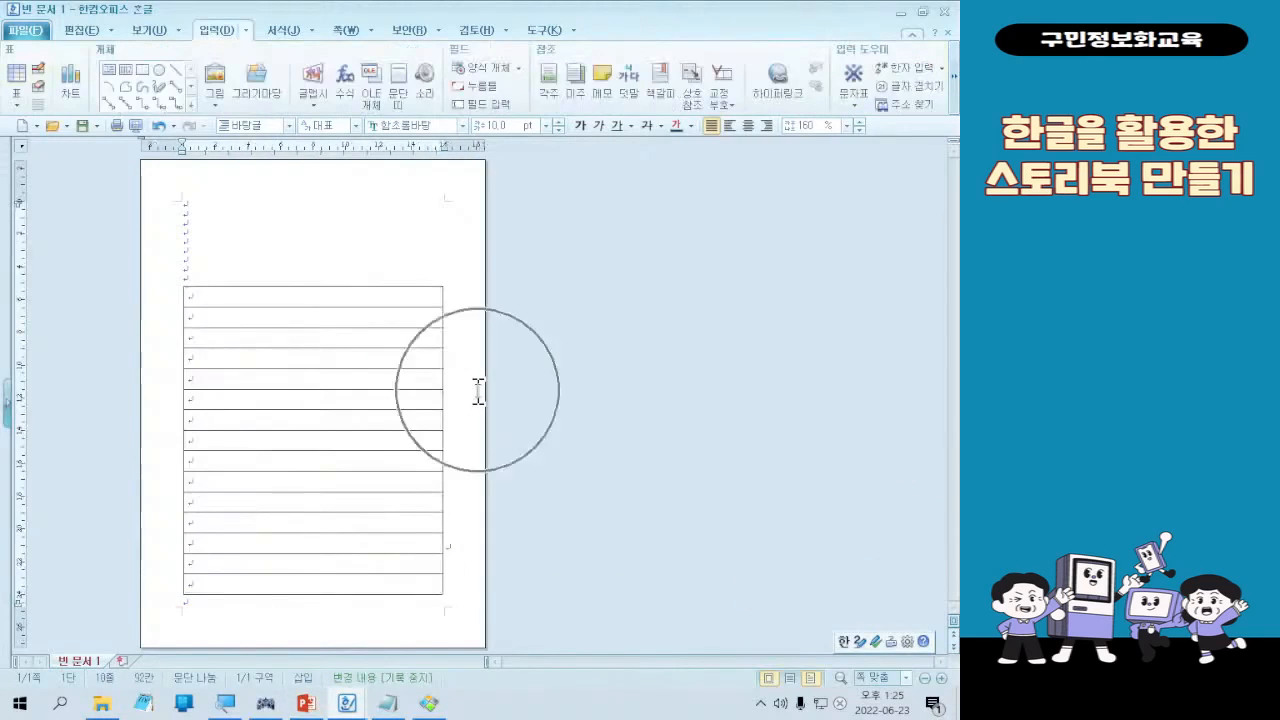
pyautogui.press('ctrl')
pyautogui.press('ctrl')
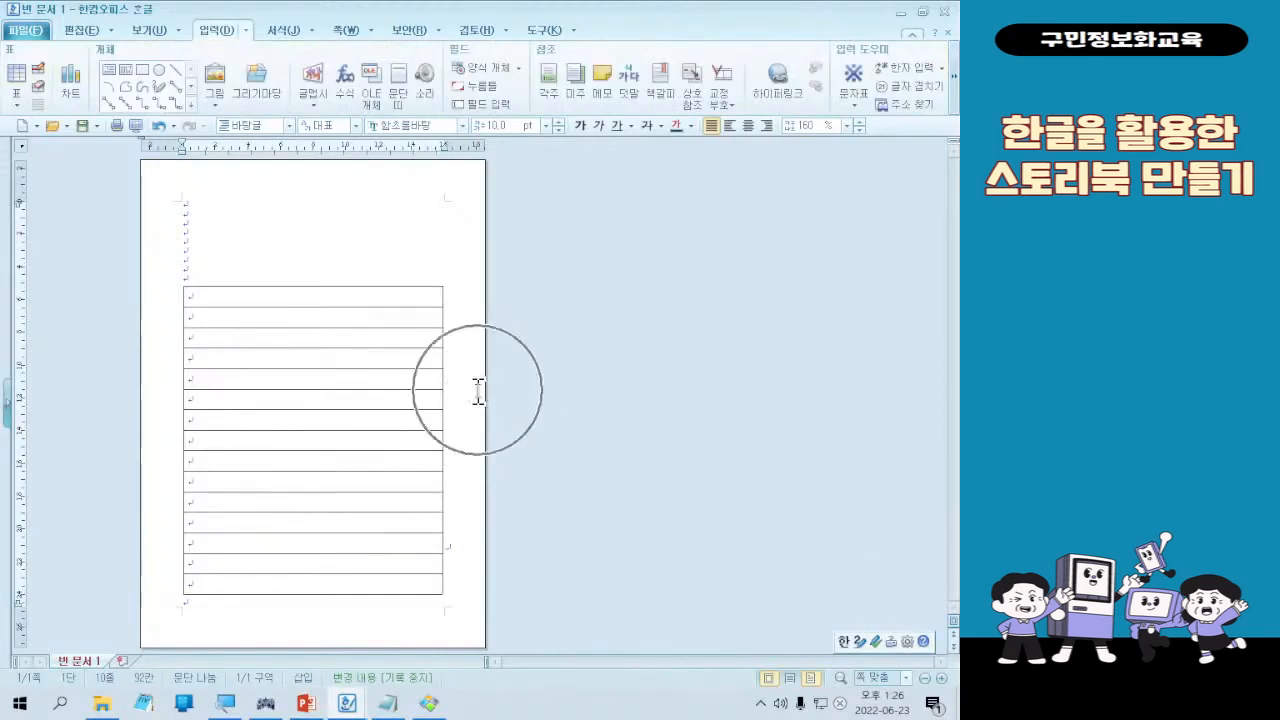
pyautogui.press('ctrl')
pyautogui.press('ctrl')
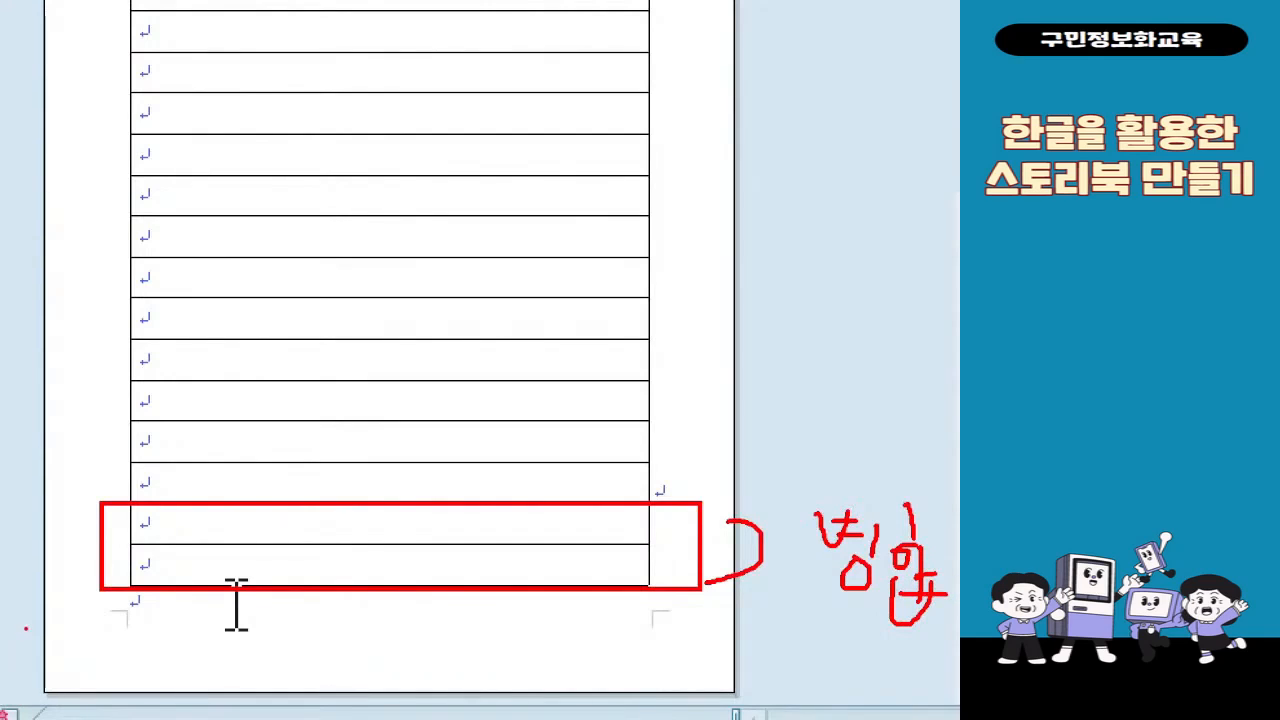
# Merge the last two rows of the table into one cell
pyautogui.moveTo(409, 520); pyautogui.dragTo(406, 568)
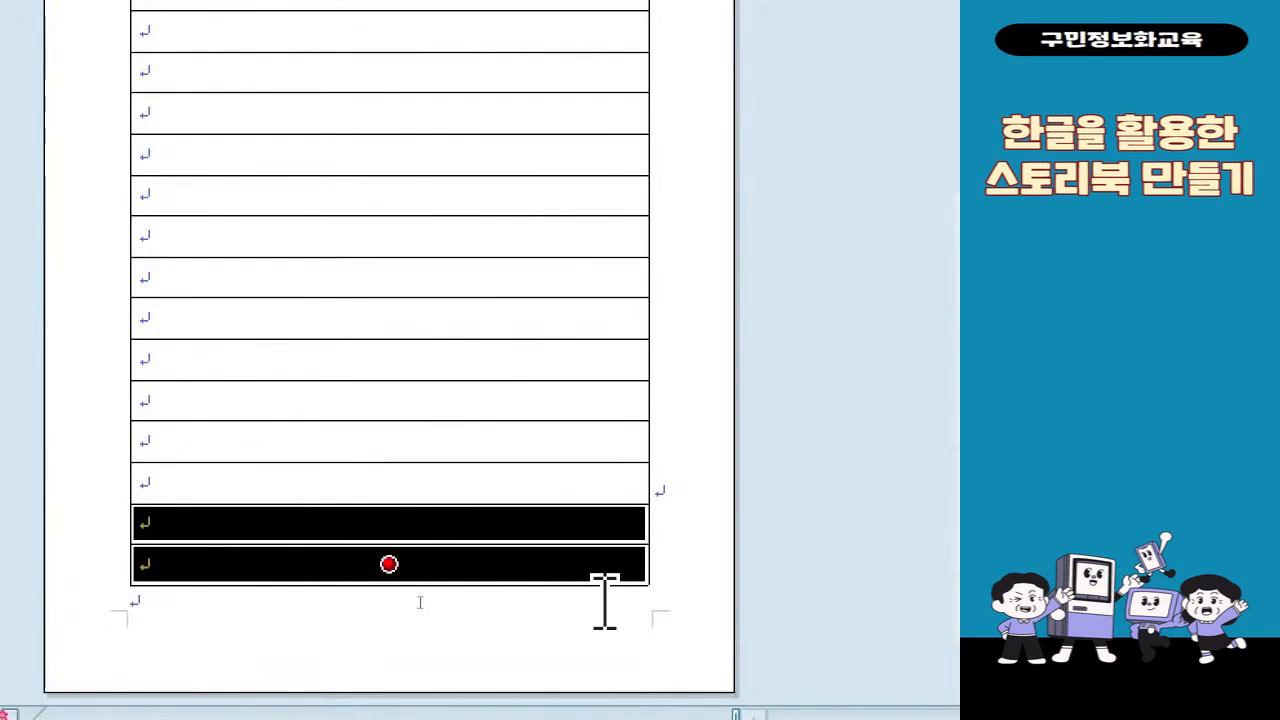
pyautogui.rightClick(431, 535)
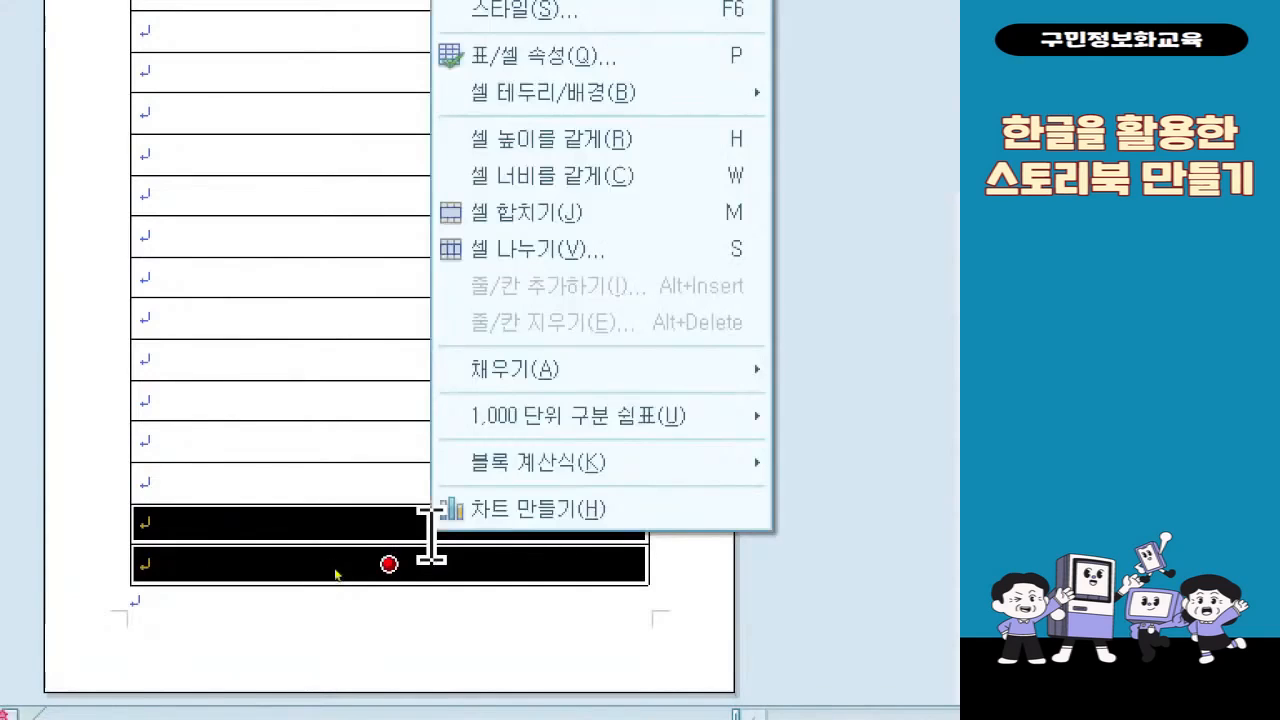
pyautogui.click(531, 226)
pyautogui.rightClick(459, 562)
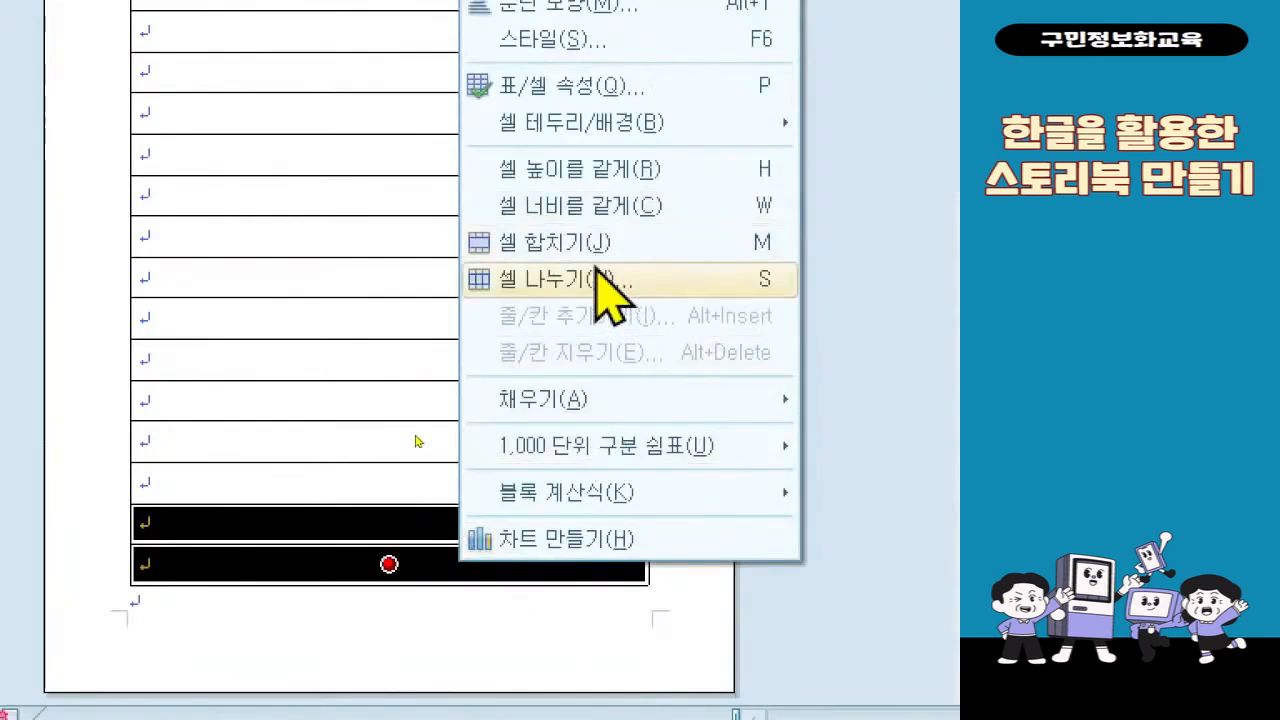
pyautogui.click(594, 242)
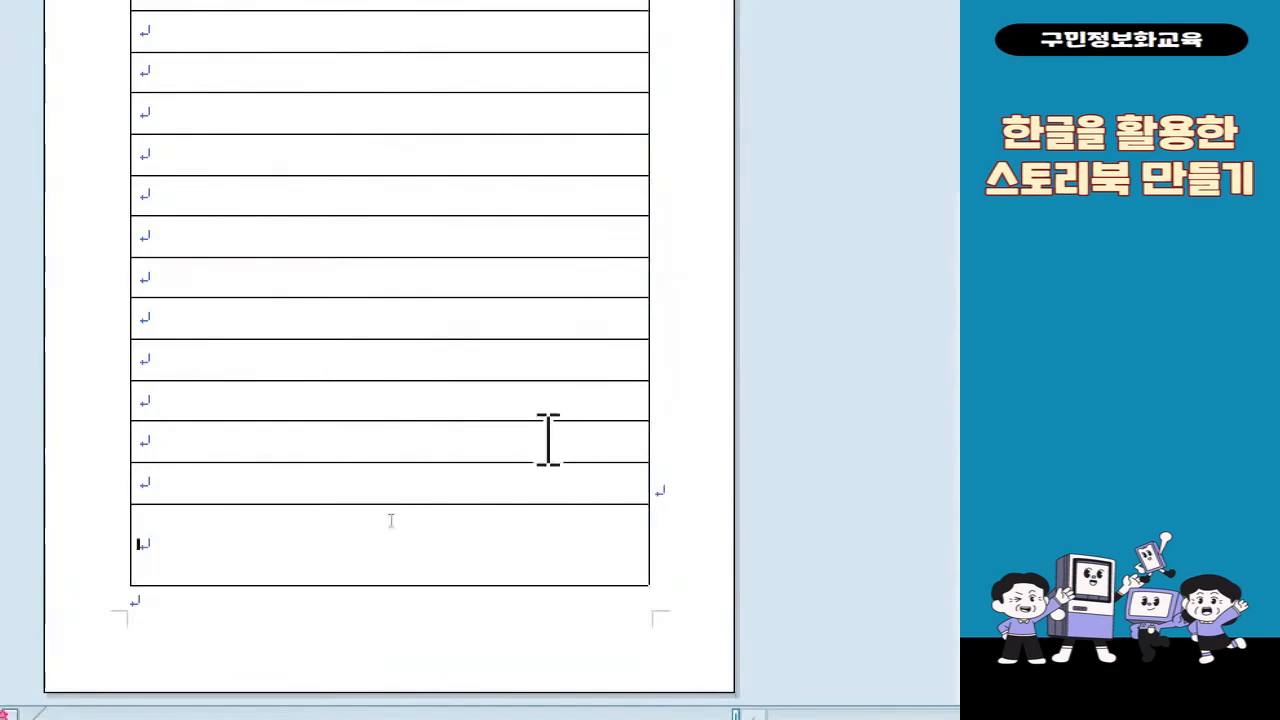
# Enlarge the merged bottom cell upward and make the 13 rows above it equal in height
pyautogui.moveTo(458, 497)
pyautogui.mouseDown()
pyautogui.moveTo(457, 452)
pyautogui.moveTo(457, 510)
pyautogui.mouseUp()
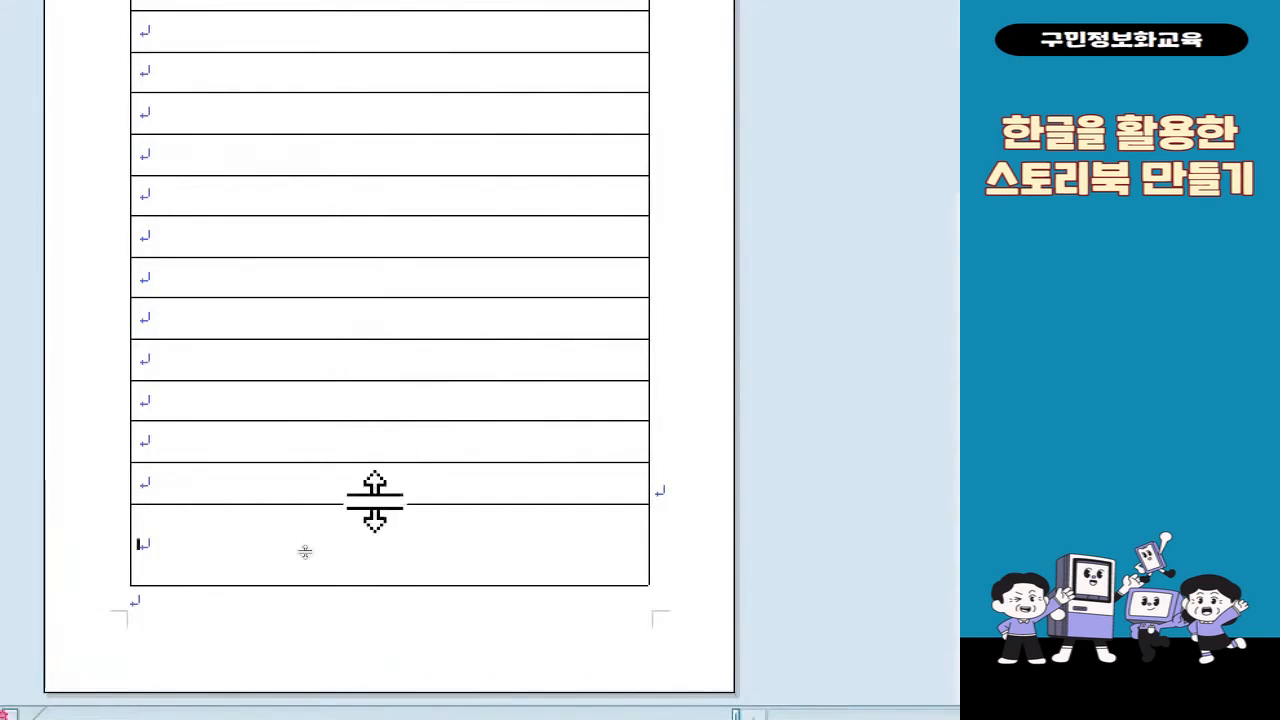
pyautogui.moveTo(374, 500); pyautogui.dragTo(371, 477)
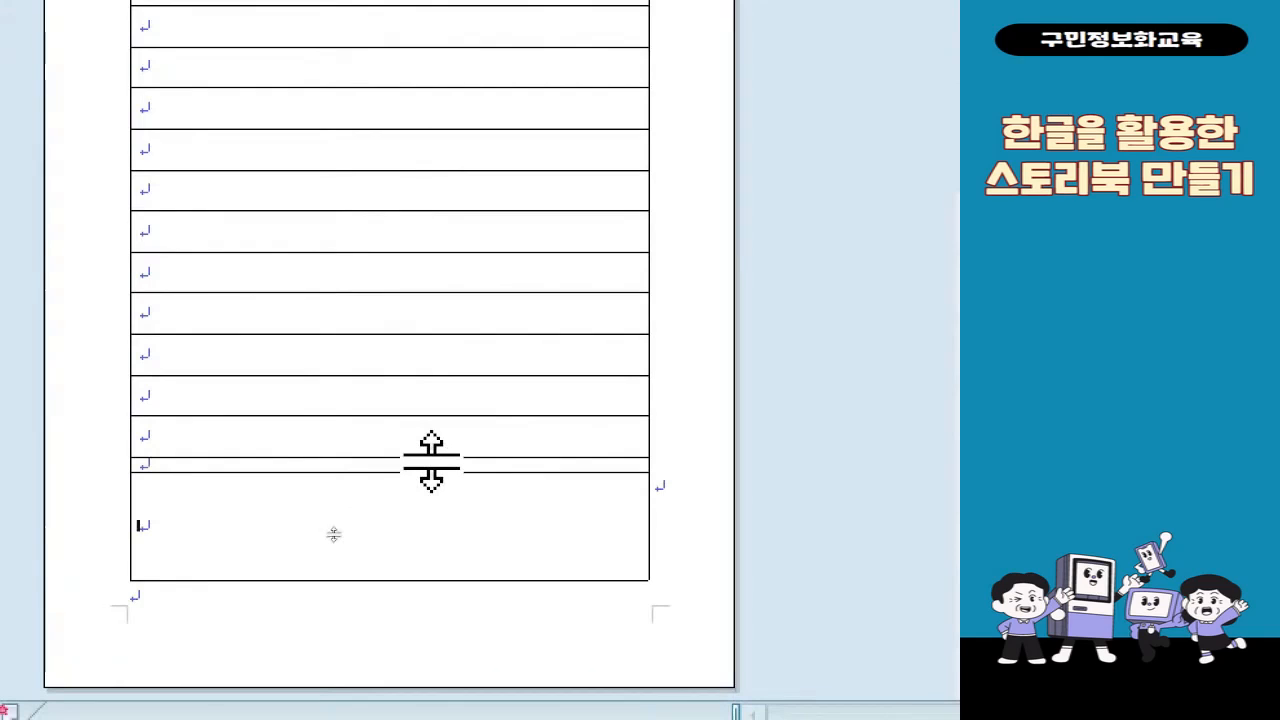
pyautogui.scroll(2, 397, 200)
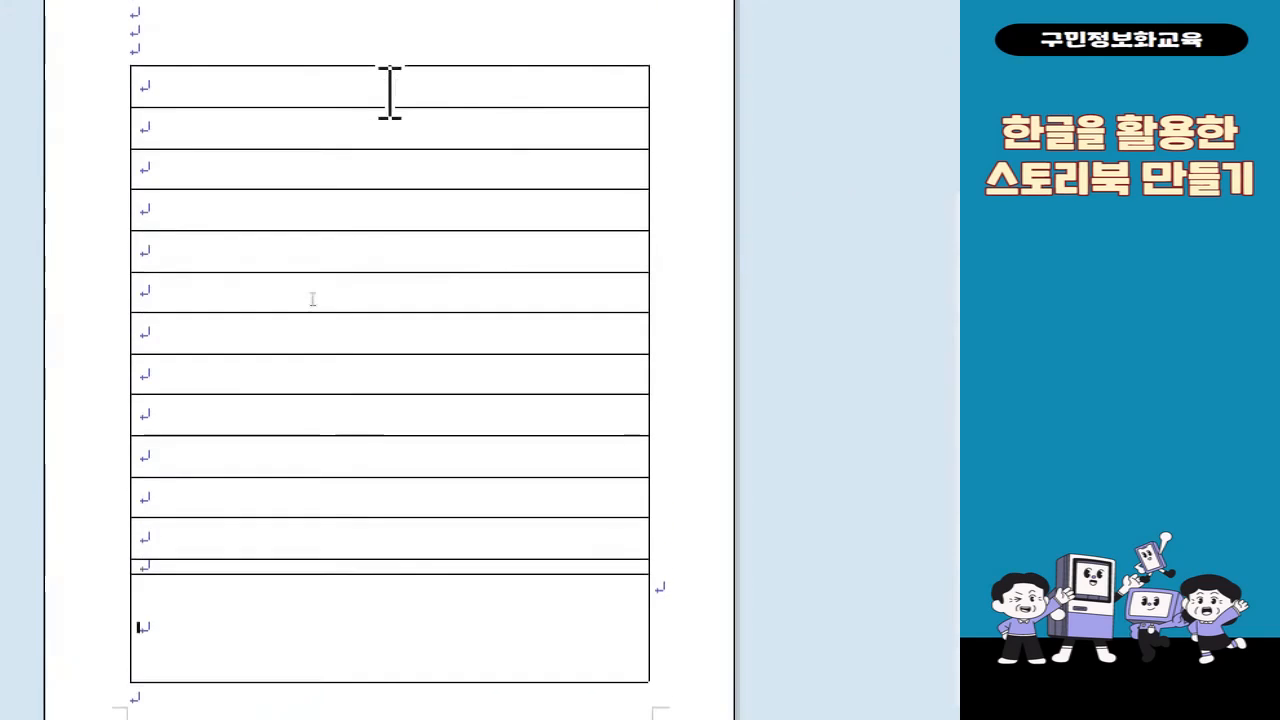
pyautogui.moveTo(389, 91); pyautogui.dragTo(391, 570)
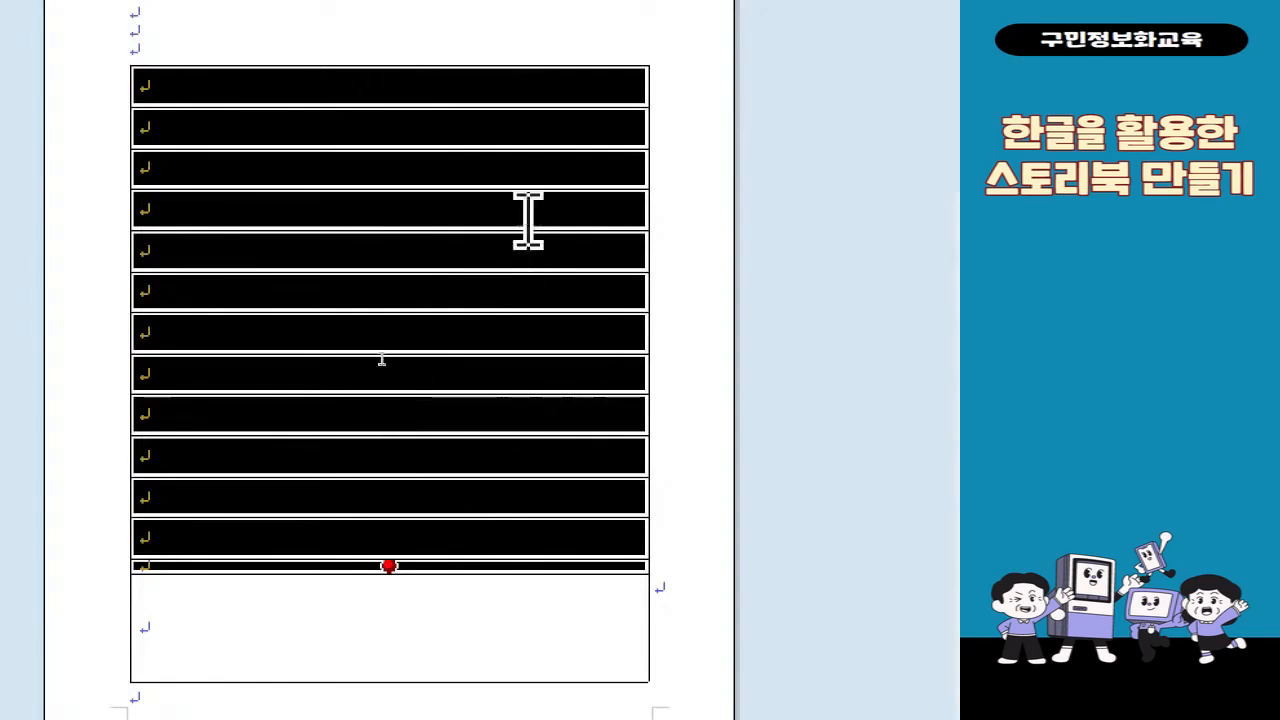
pyautogui.rightClick(463, 280)
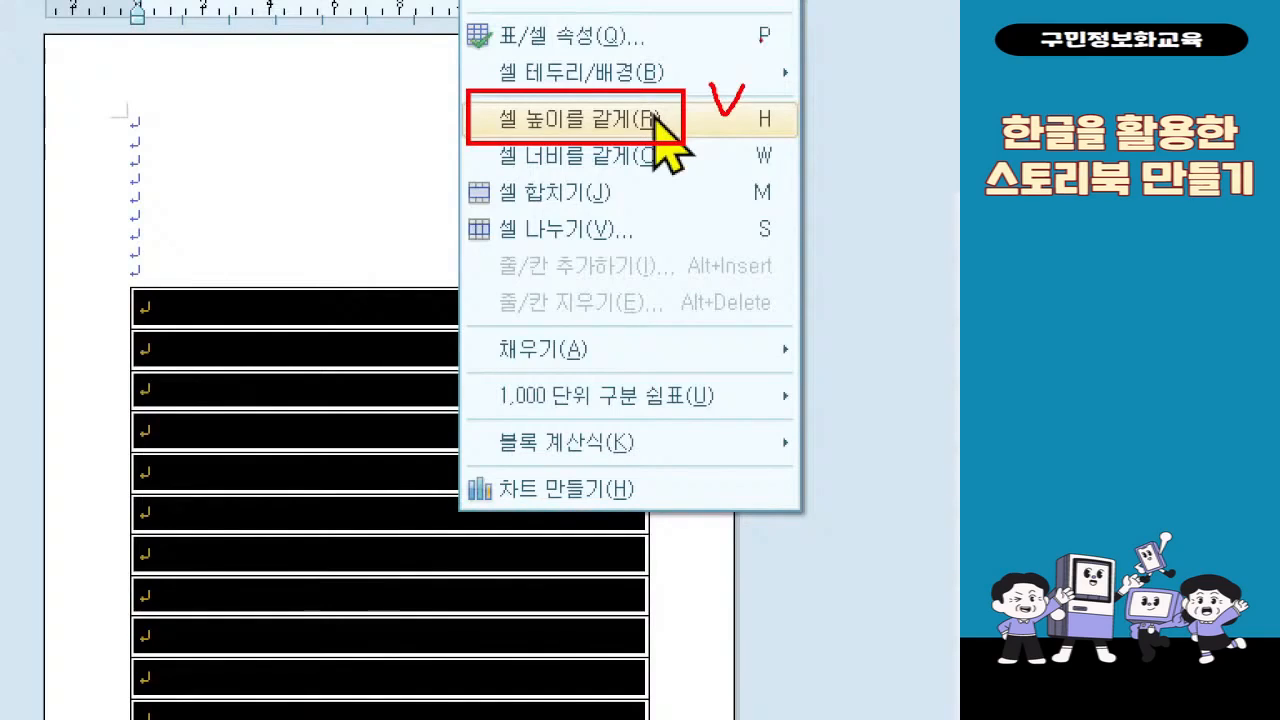
pyautogui.click(655, 120)
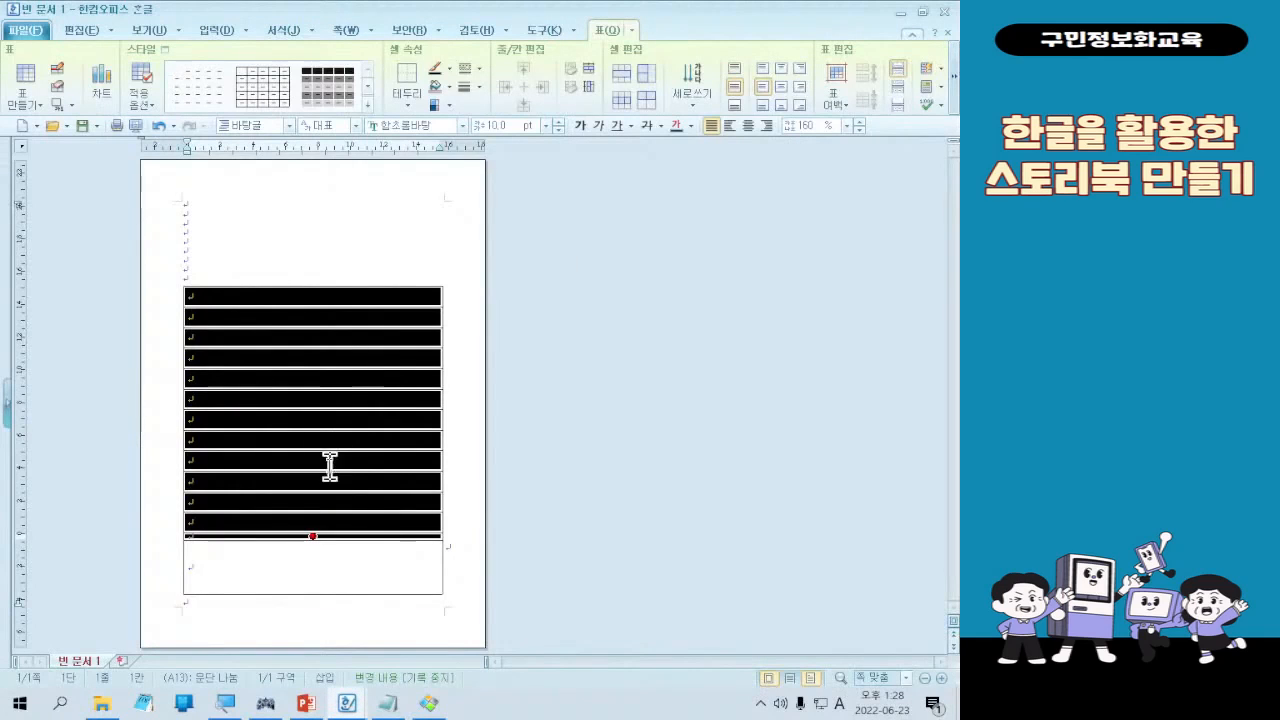
pyautogui.rightClick(318, 462)
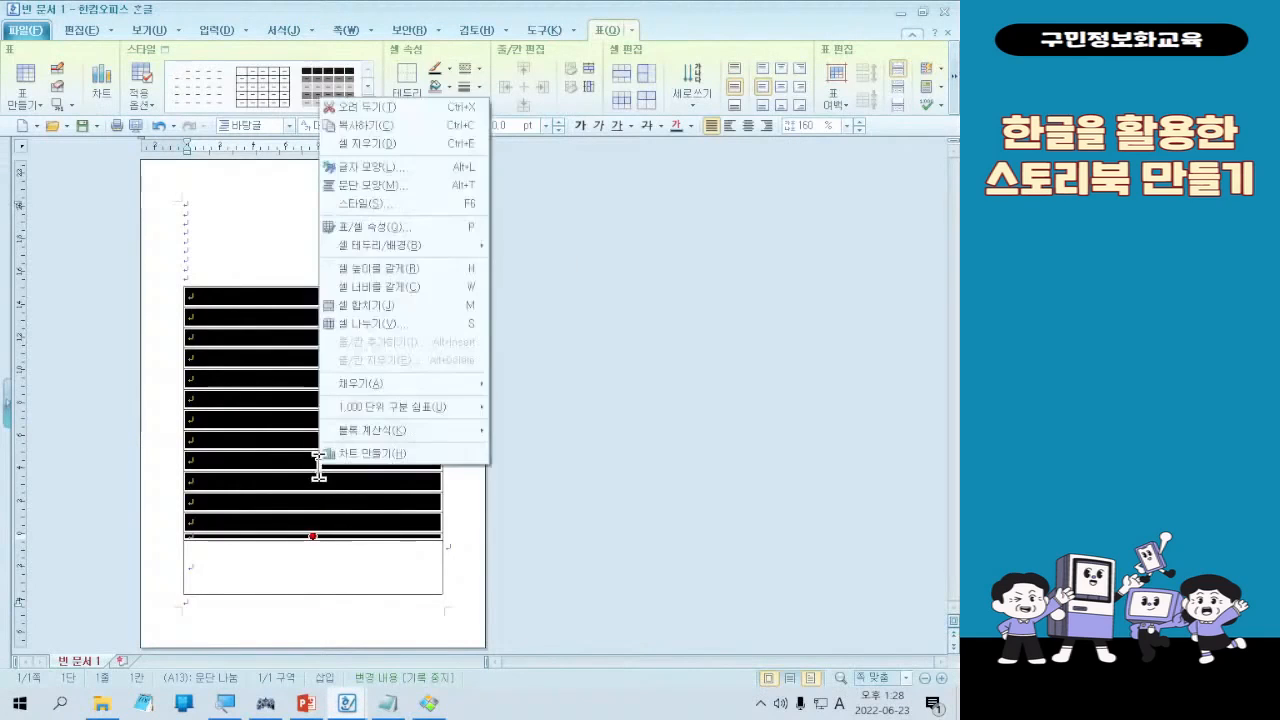
pyautogui.click(403, 278)
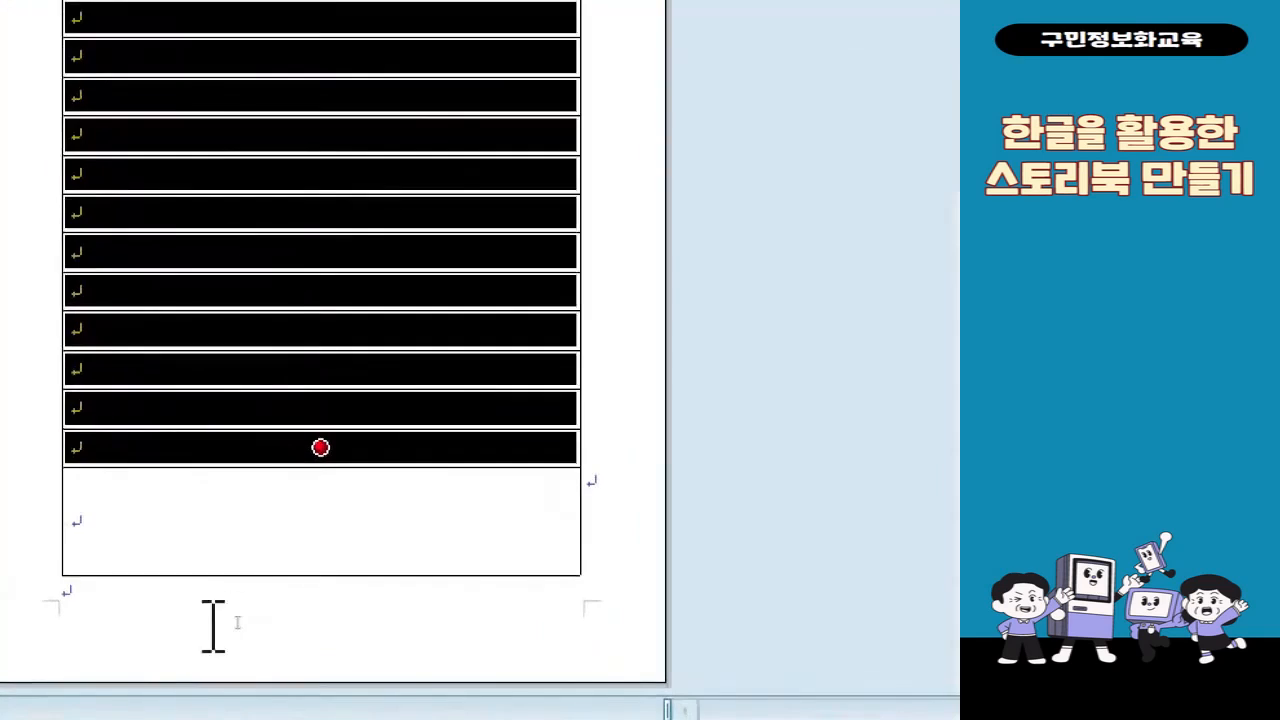
# Extend the table's bottom border down to the lower page margin while keeping the table on the first page
pyautogui.moveTo(165, 575); pyautogui.dragTo(156, 606)
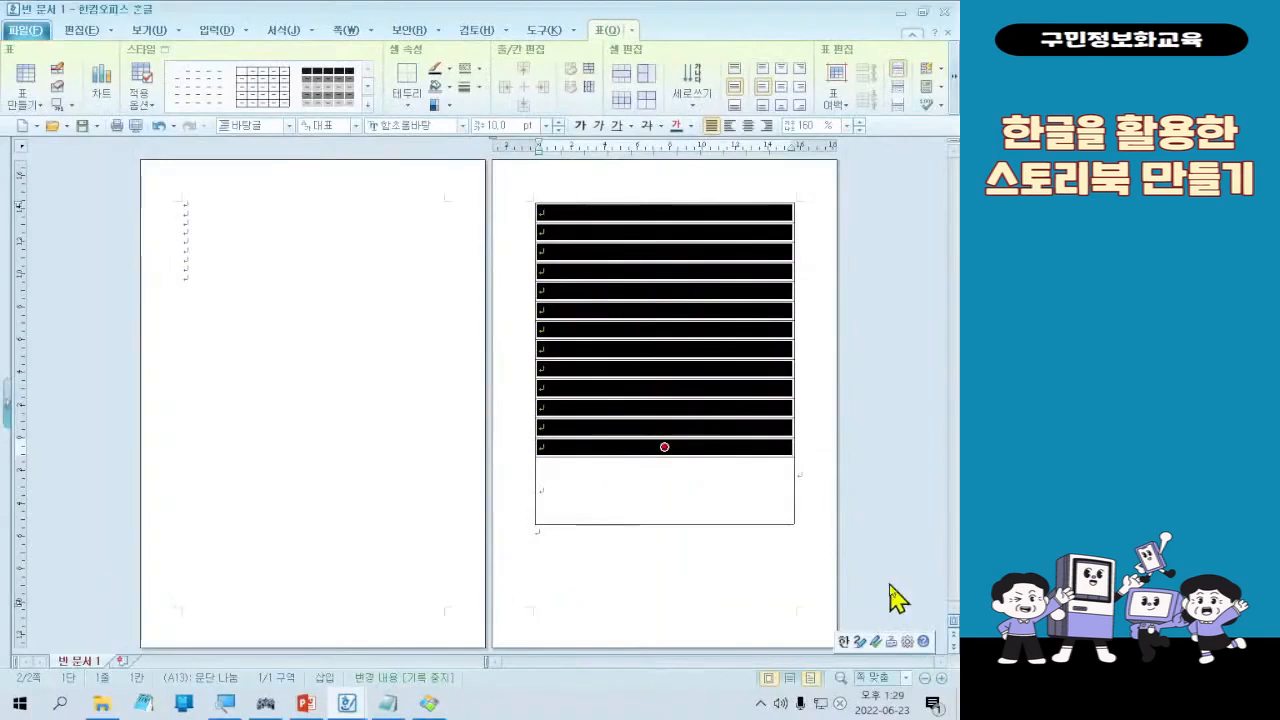
pyautogui.click(656, 558)
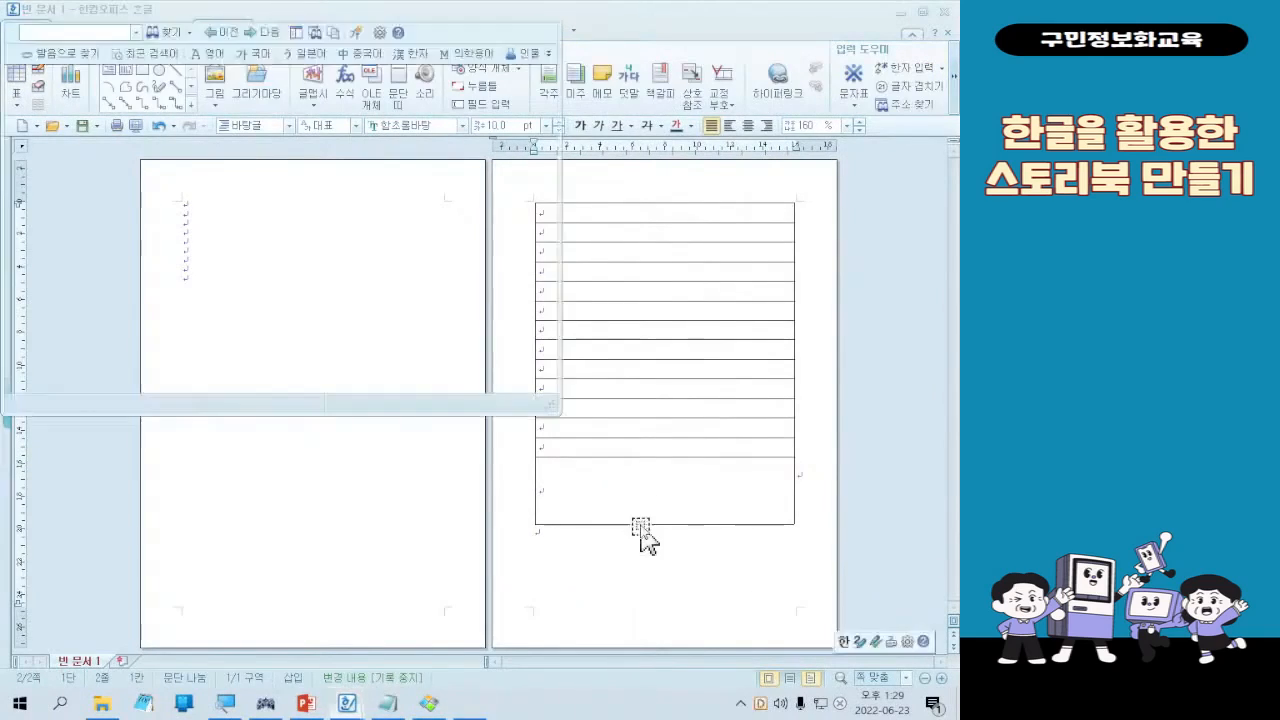
pyautogui.press('BackSpace')
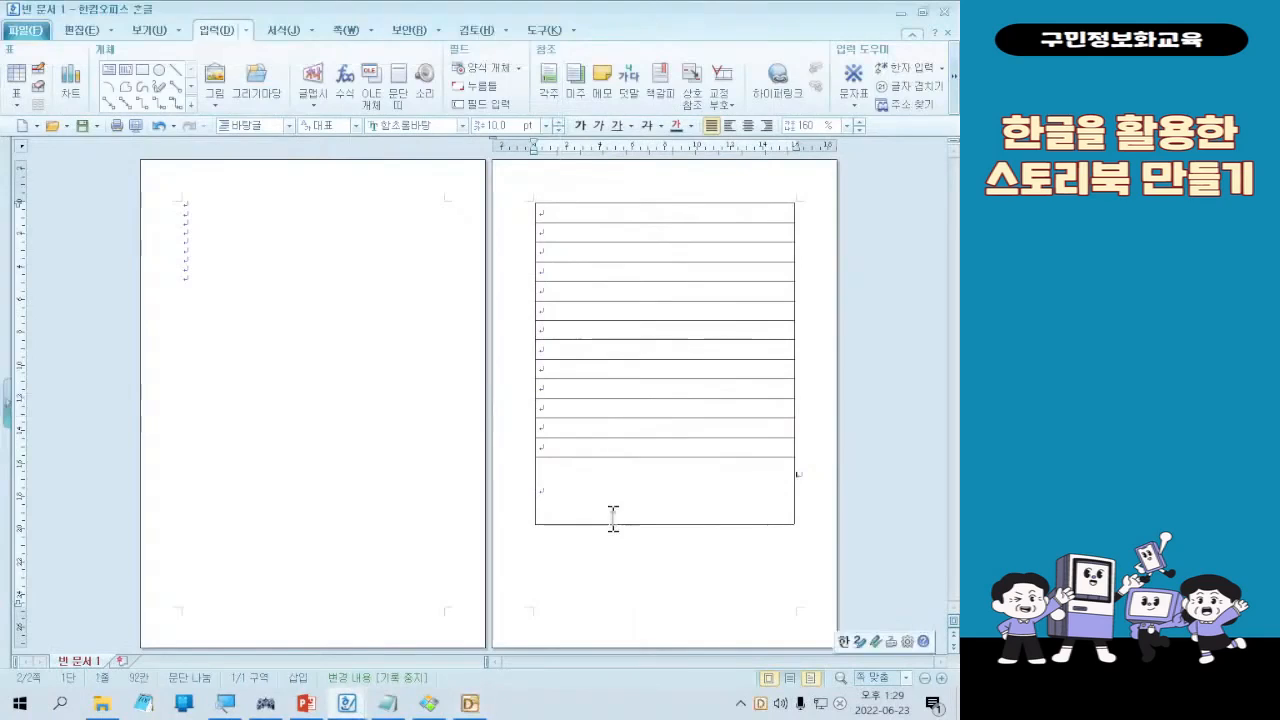
pyautogui.hotkey('ctrl', 'z')
pyautogui.click(609, 527)
pyautogui.click(609, 548)
pyautogui.moveTo(626, 524); pyautogui.dragTo(626, 519)
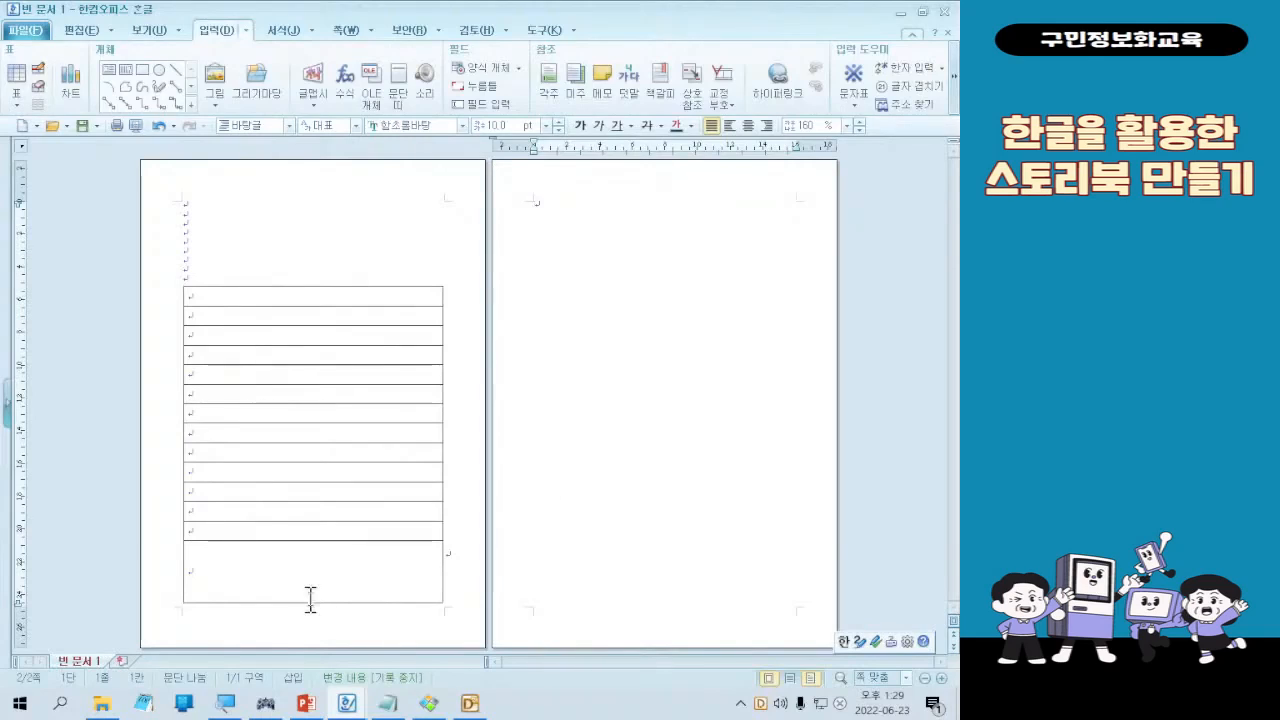
# Readjust the table's bottom border to fit the first page and delete the empty paragraph on the second page
pyautogui.moveTo(305, 602); pyautogui.dragTo(306, 608)
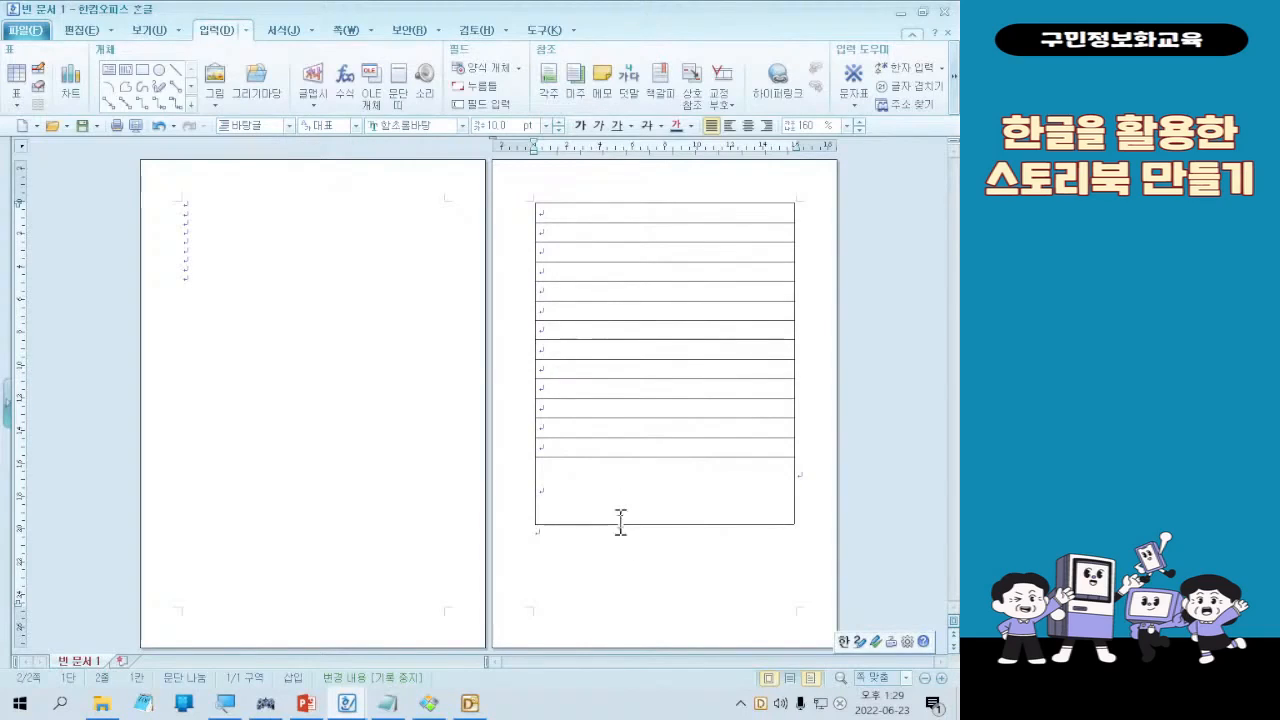
pyautogui.moveTo(615, 523); pyautogui.dragTo(614, 517)
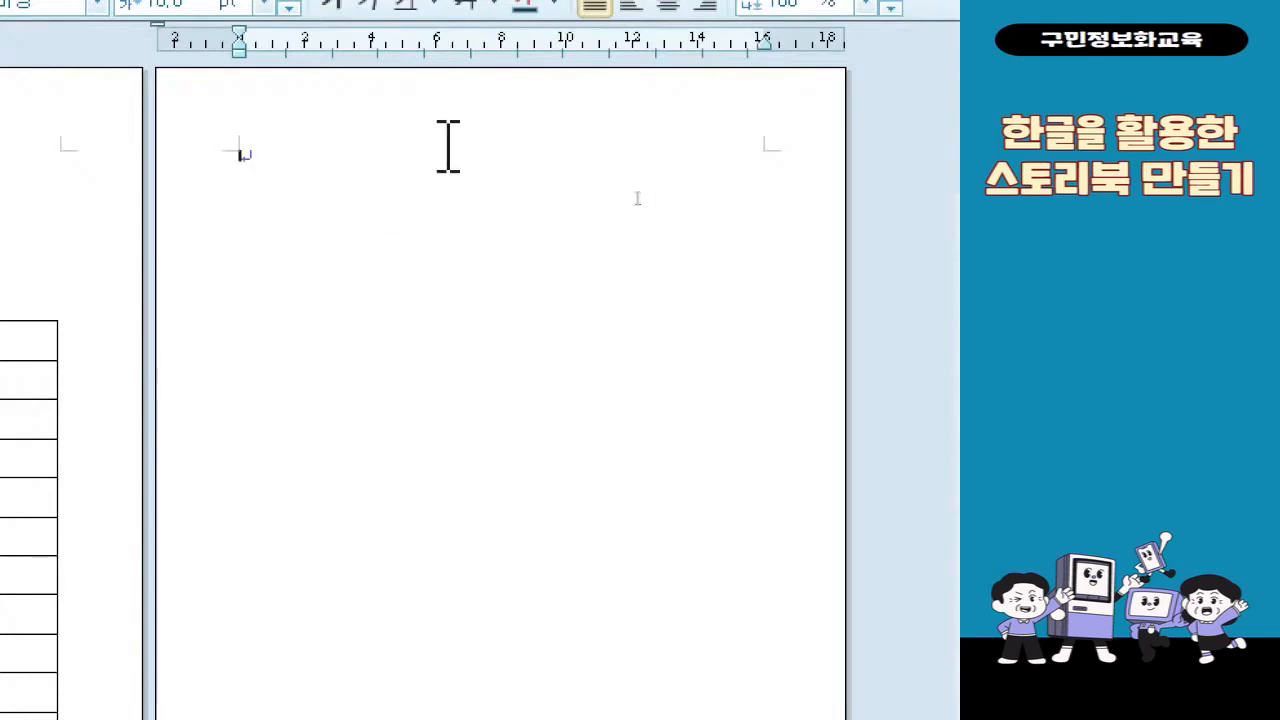
pyautogui.press('BackSpace')
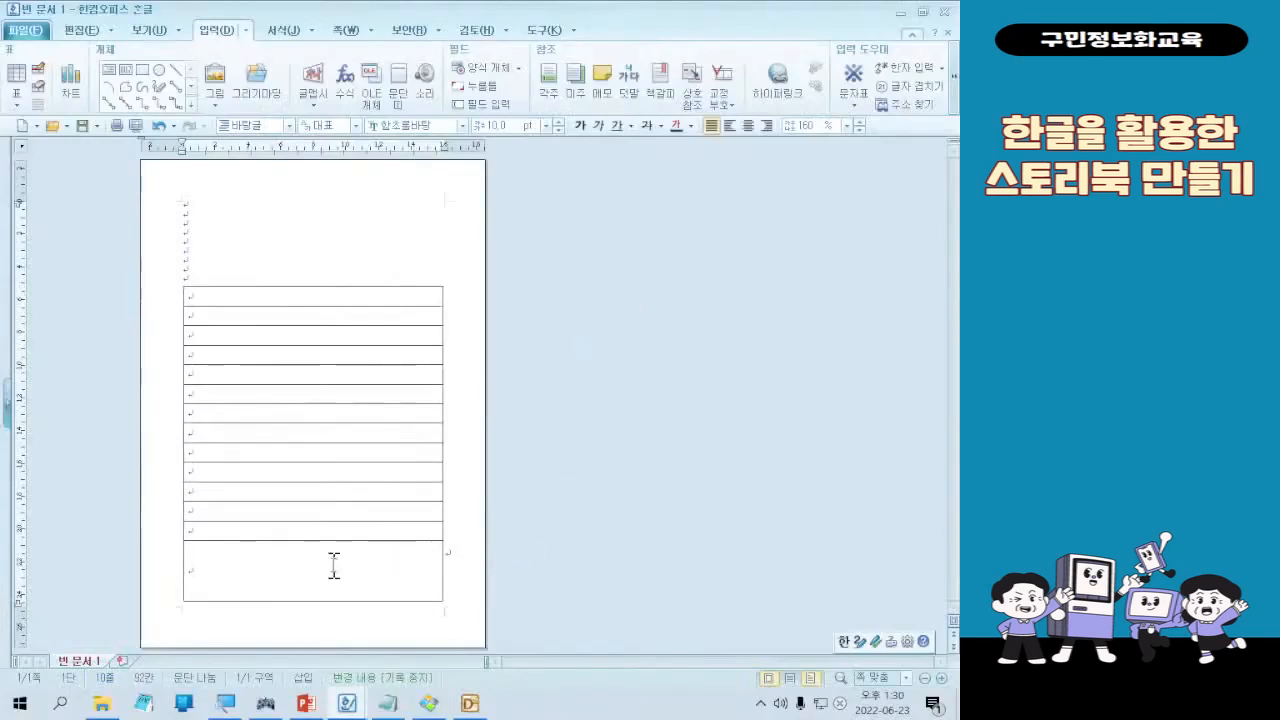
pyautogui.click(354, 590)
pyautogui.click(354, 590)
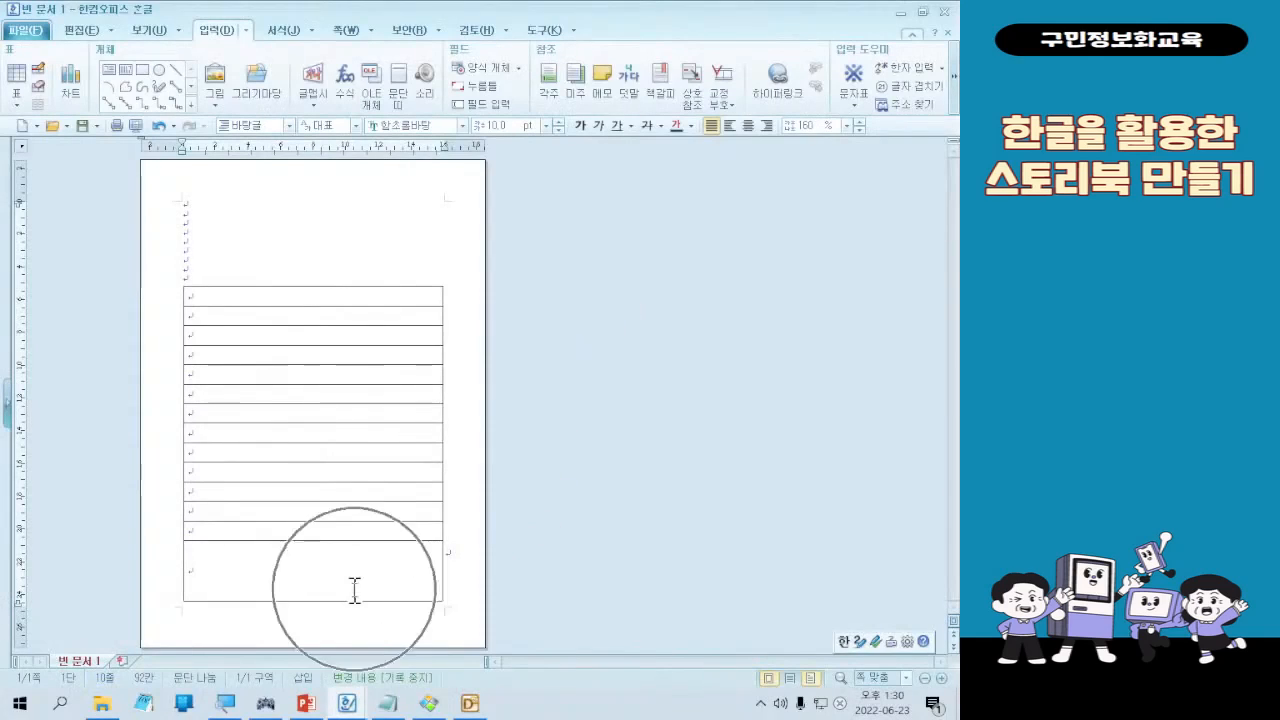
pyautogui.click(354, 590)
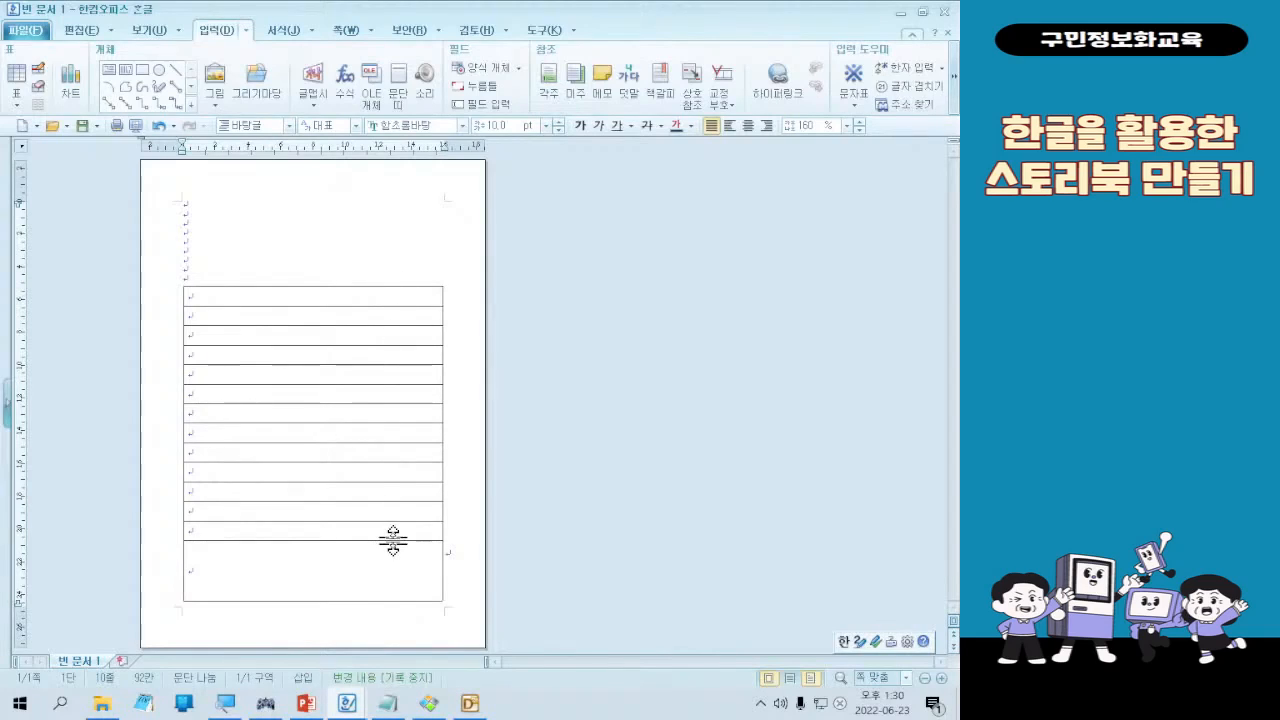
# Select all the table's cells and open their border and background settings with the 하나의 셀처럼 적용 option
pyautogui.click(305, 298)
pyautogui.moveTo(305, 298); pyautogui.dragTo(320, 590)
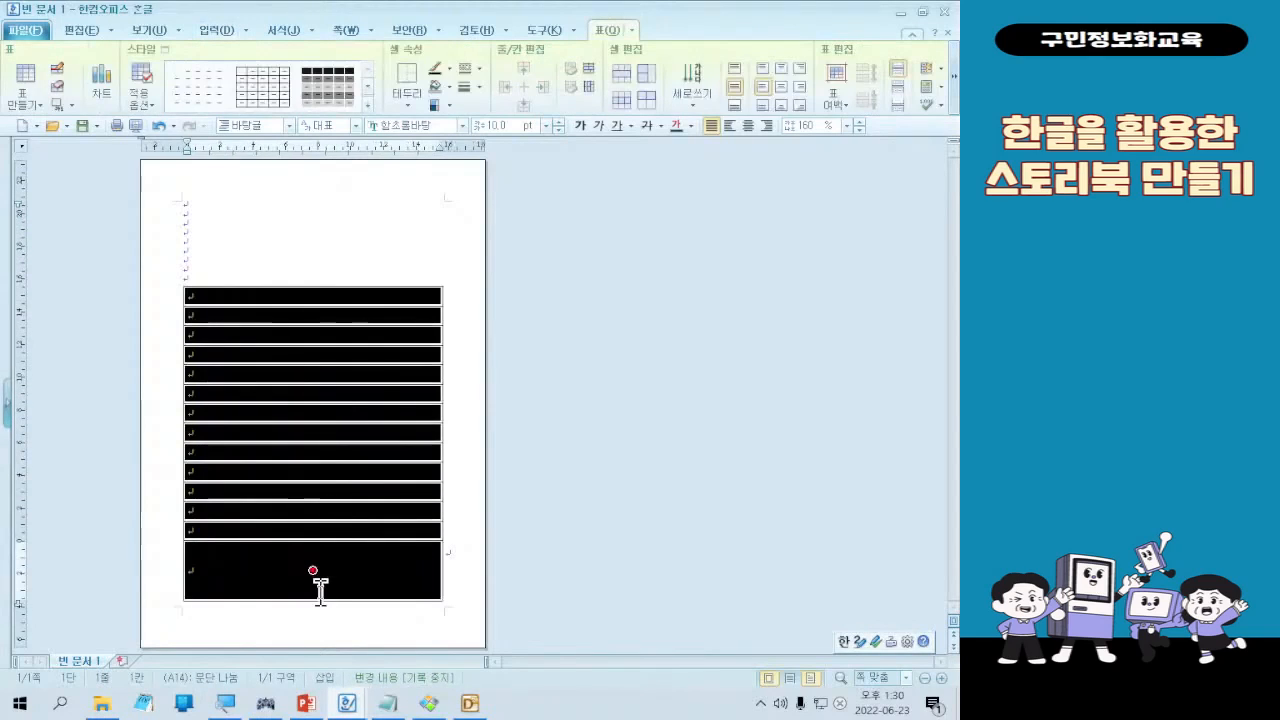
pyautogui.moveTo(270, 275); pyautogui.dragTo(322, 318)
pyautogui.moveTo(294, 578); pyautogui.dragTo(294, 328)
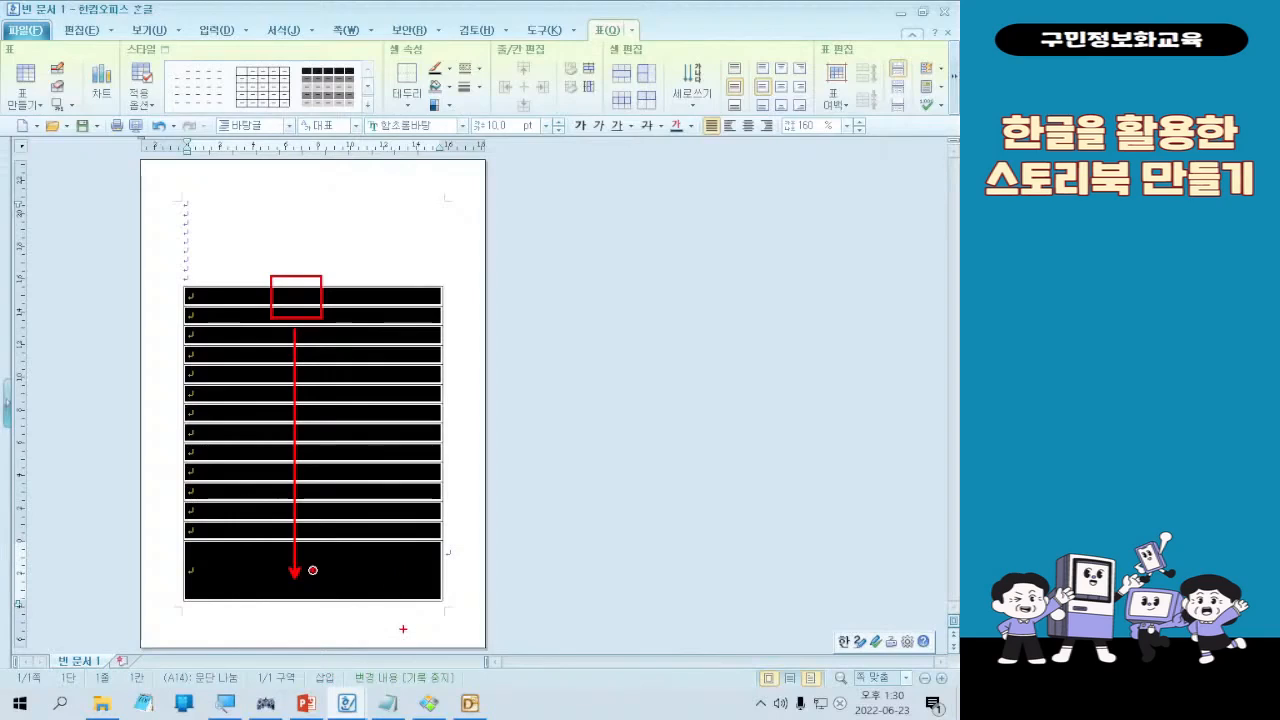
pyautogui.rightClick(354, 398)
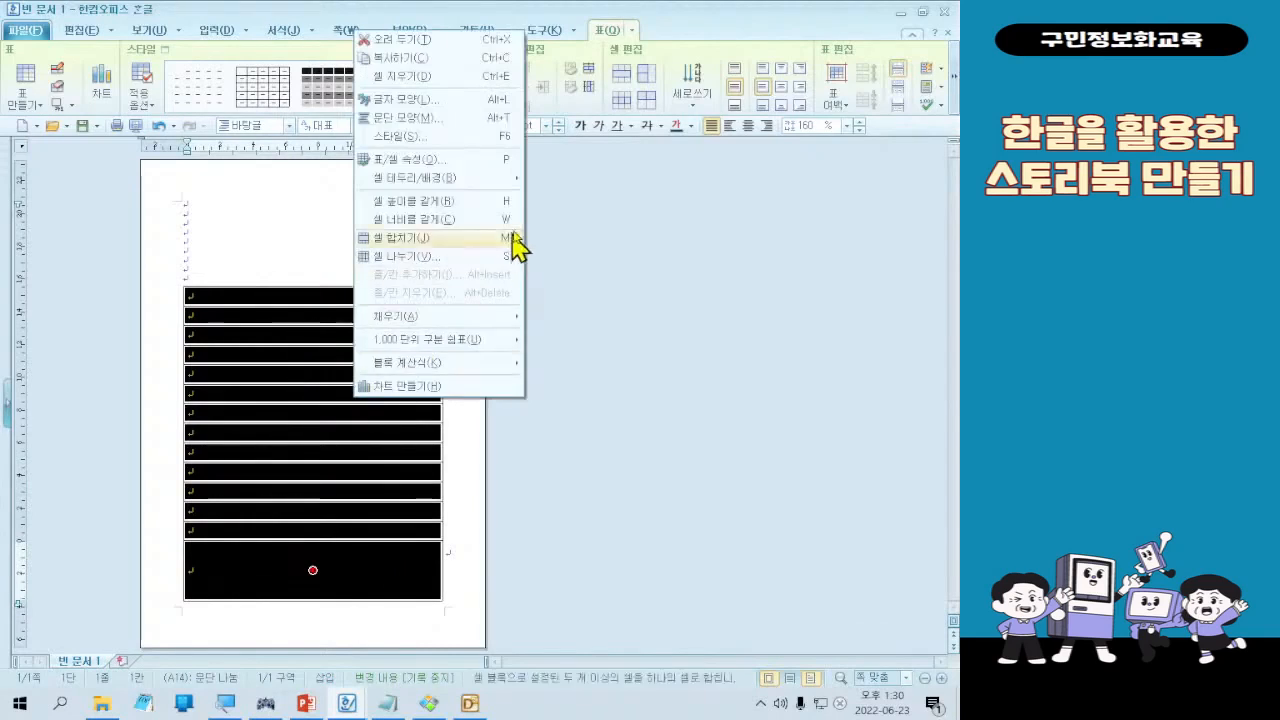
pyautogui.moveTo(518, 185)
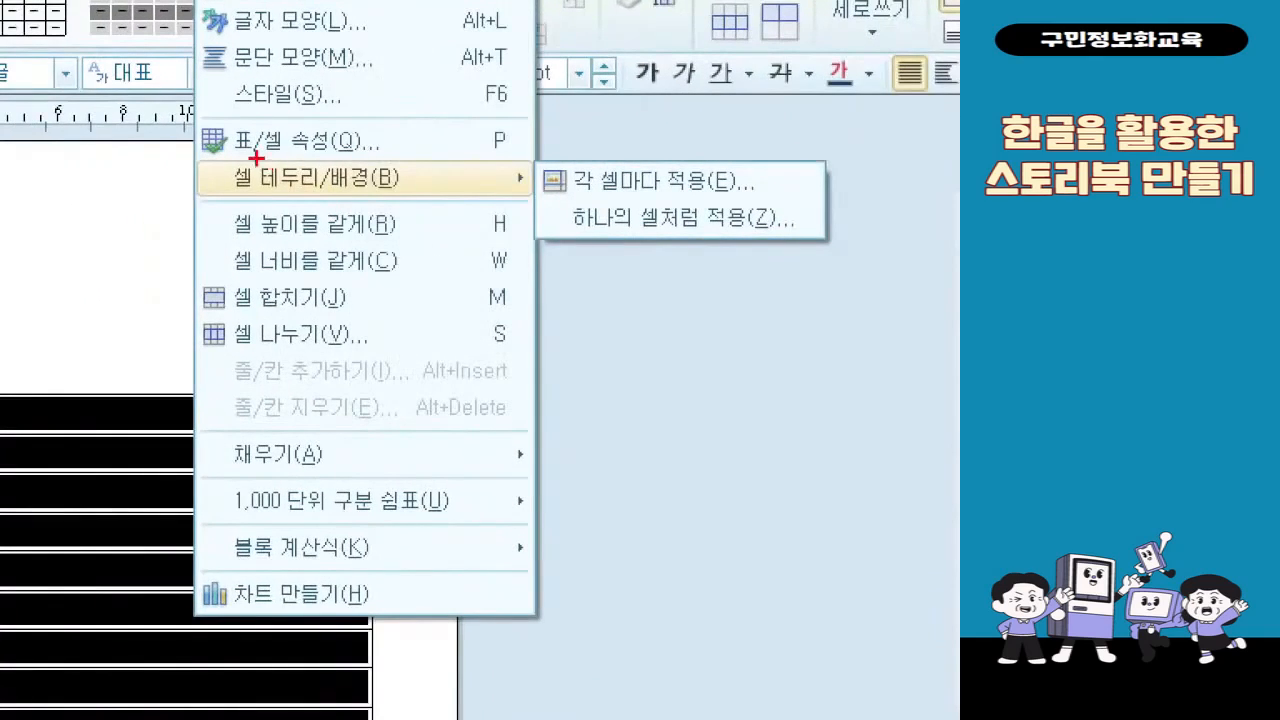
pyautogui.moveTo(356, 164); pyautogui.dragTo(427, 190)
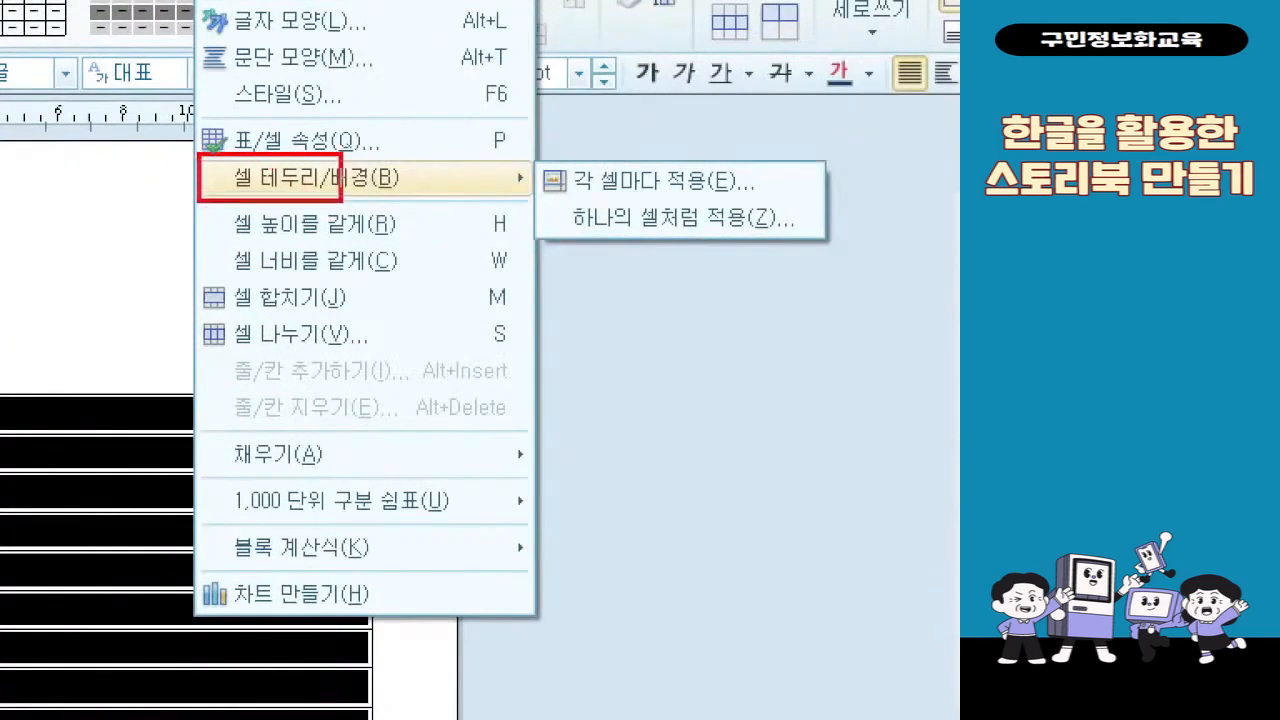
pyautogui.moveTo(341, 201); pyautogui.dragTo(394, 206)
pyautogui.moveTo(541, 201)
pyautogui.mouseDown()
pyautogui.moveTo(804, 281)
pyautogui.moveTo(838, 248)
pyautogui.mouseUp()
pyautogui.moveTo(517, 230); pyautogui.dragTo(395, 172)
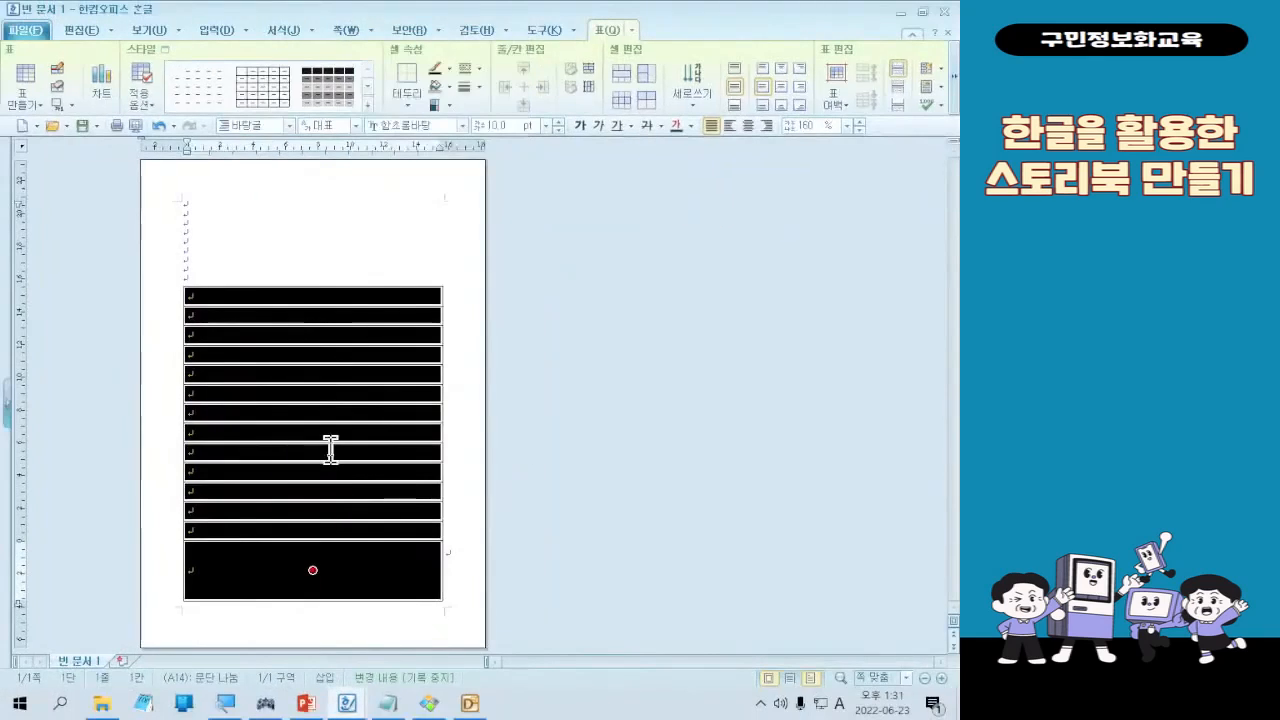
pyautogui.rightClick(330, 450)
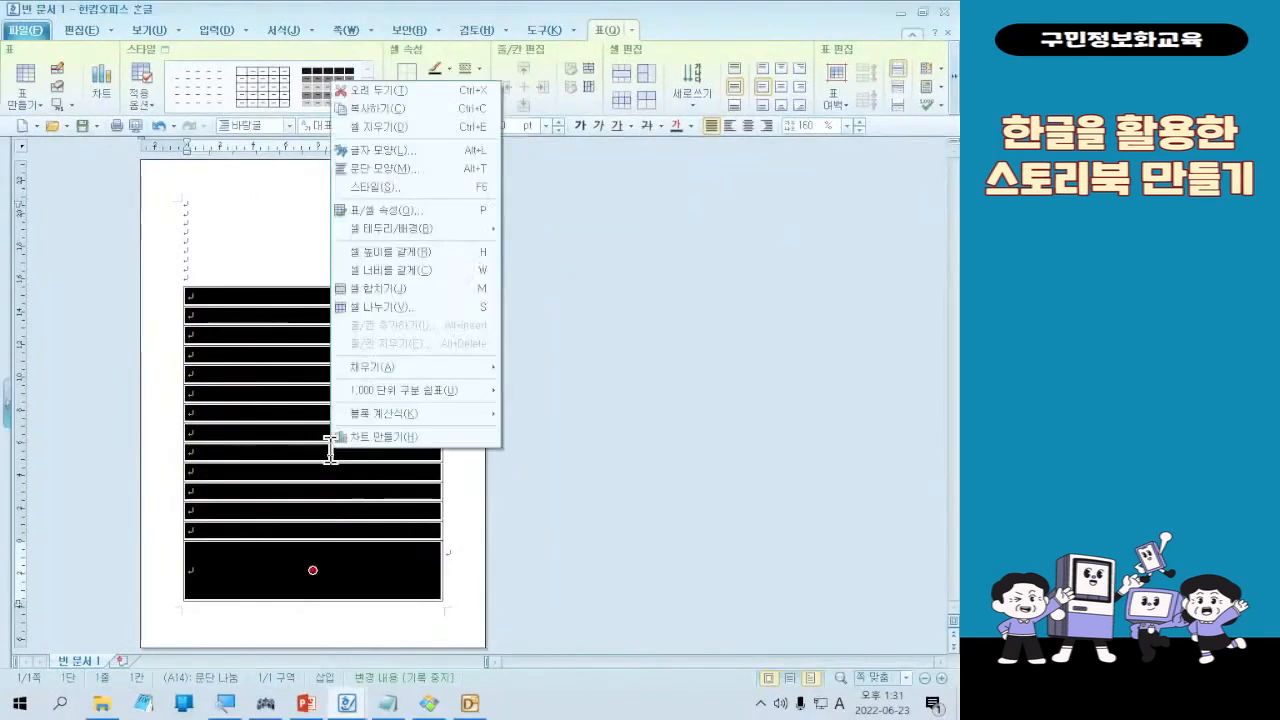
pyautogui.click(523, 254)
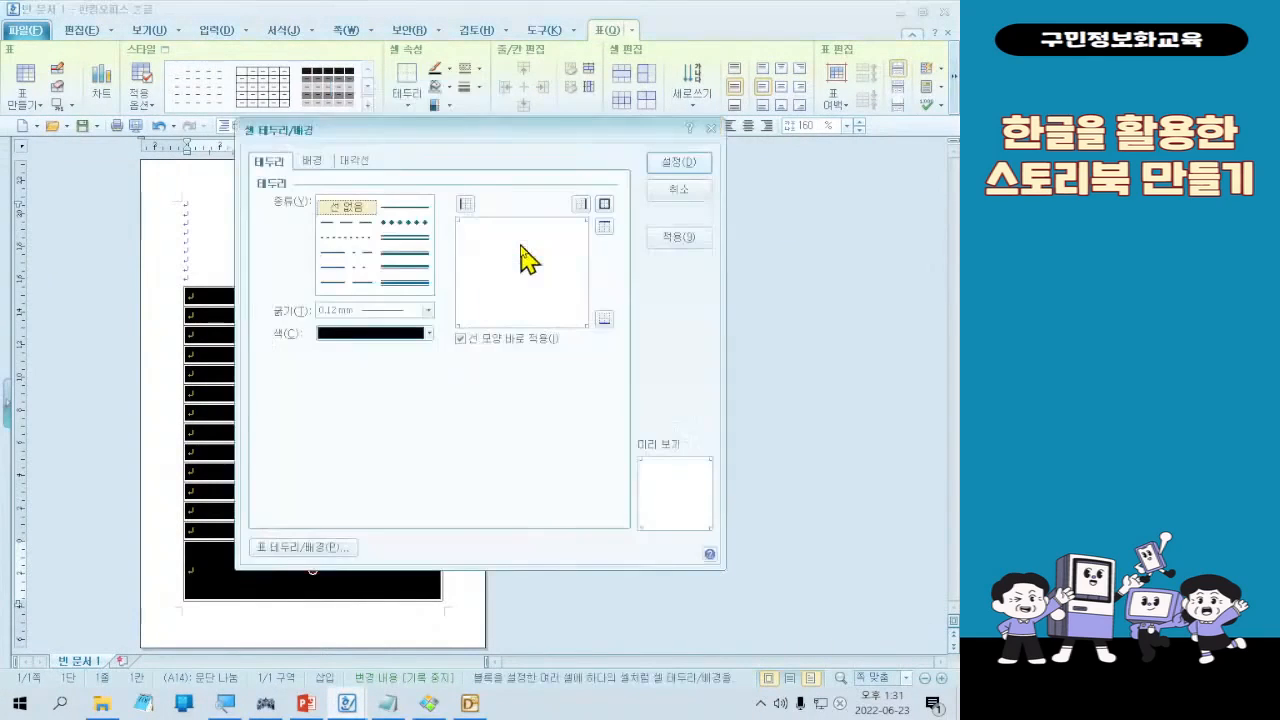
# Give the selected cells a gradient background and set its start colour to the 바다 palette's RGB 12,134,203 at 40% lighter
pyautogui.click(313, 162)
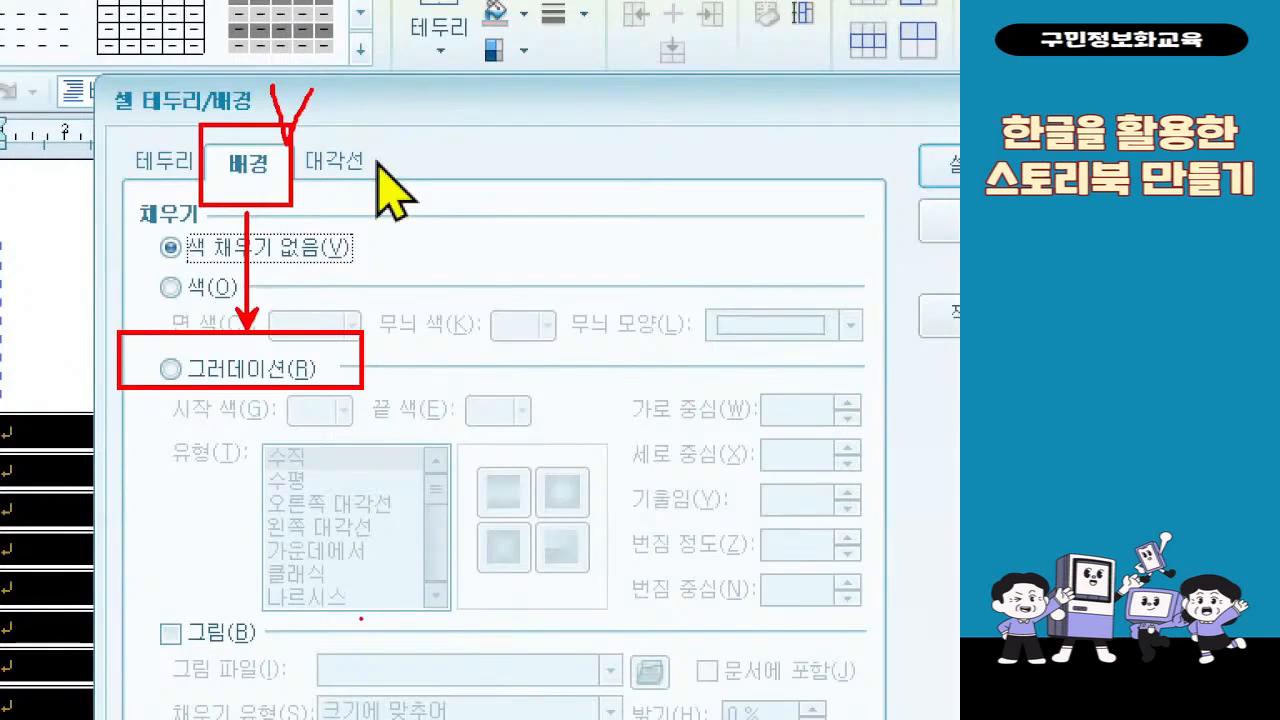
pyautogui.click(300, 371)
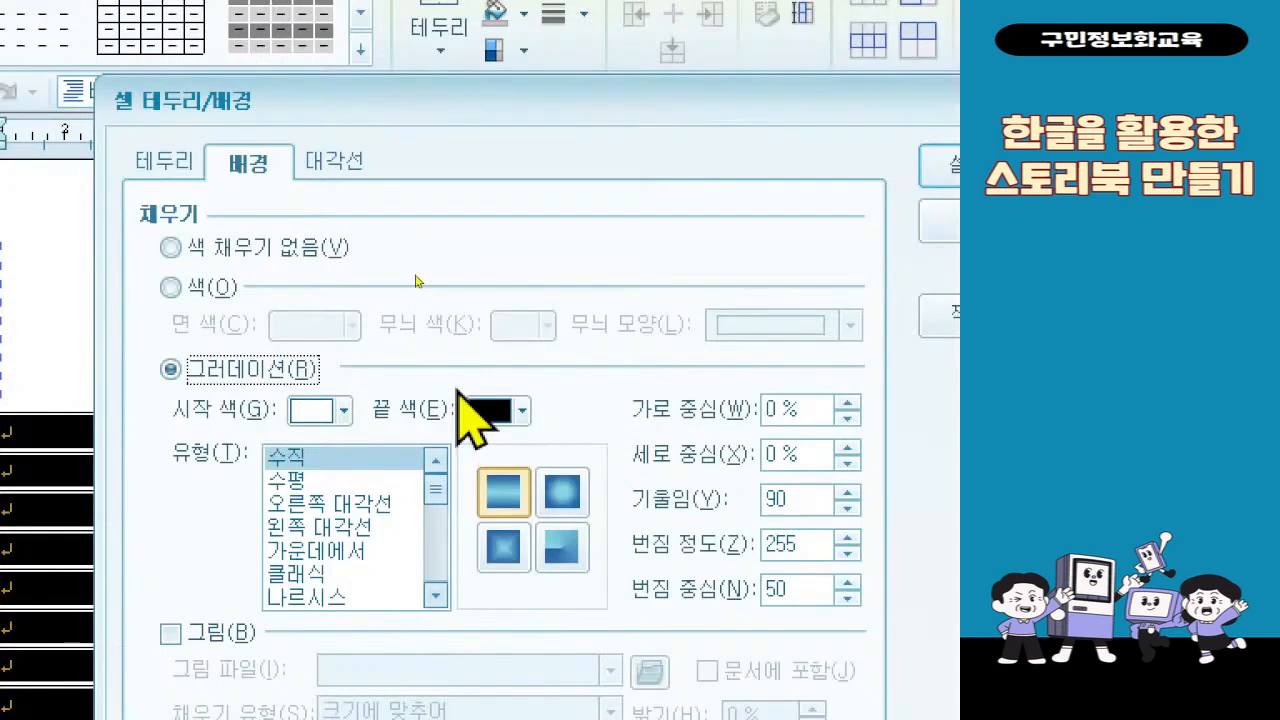
pyautogui.click(335, 411)
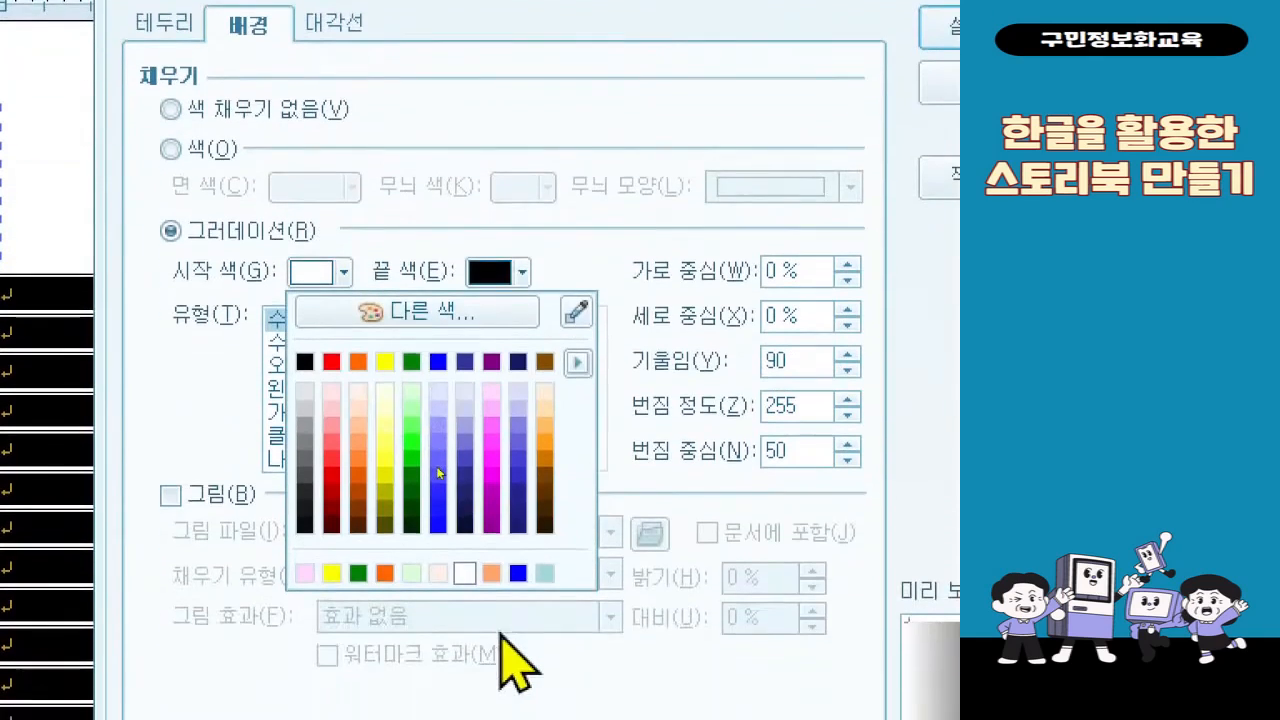
pyautogui.click(578, 362)
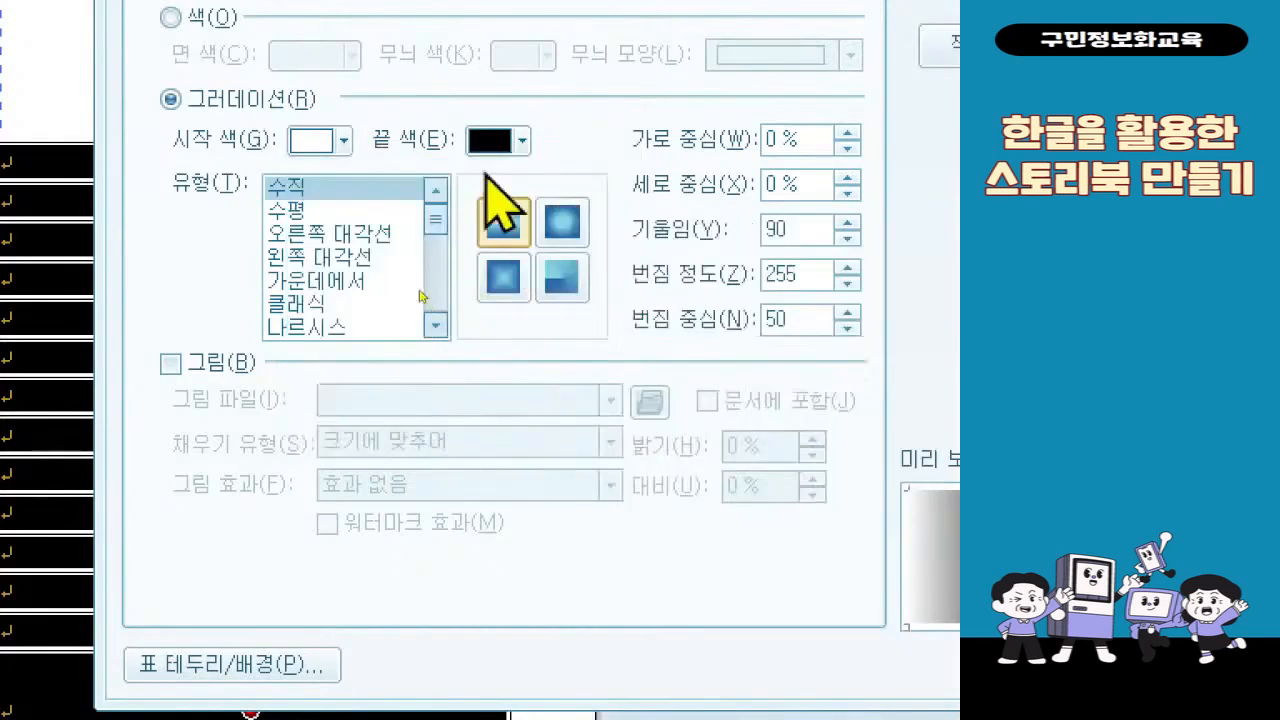
pyautogui.click(343, 141)
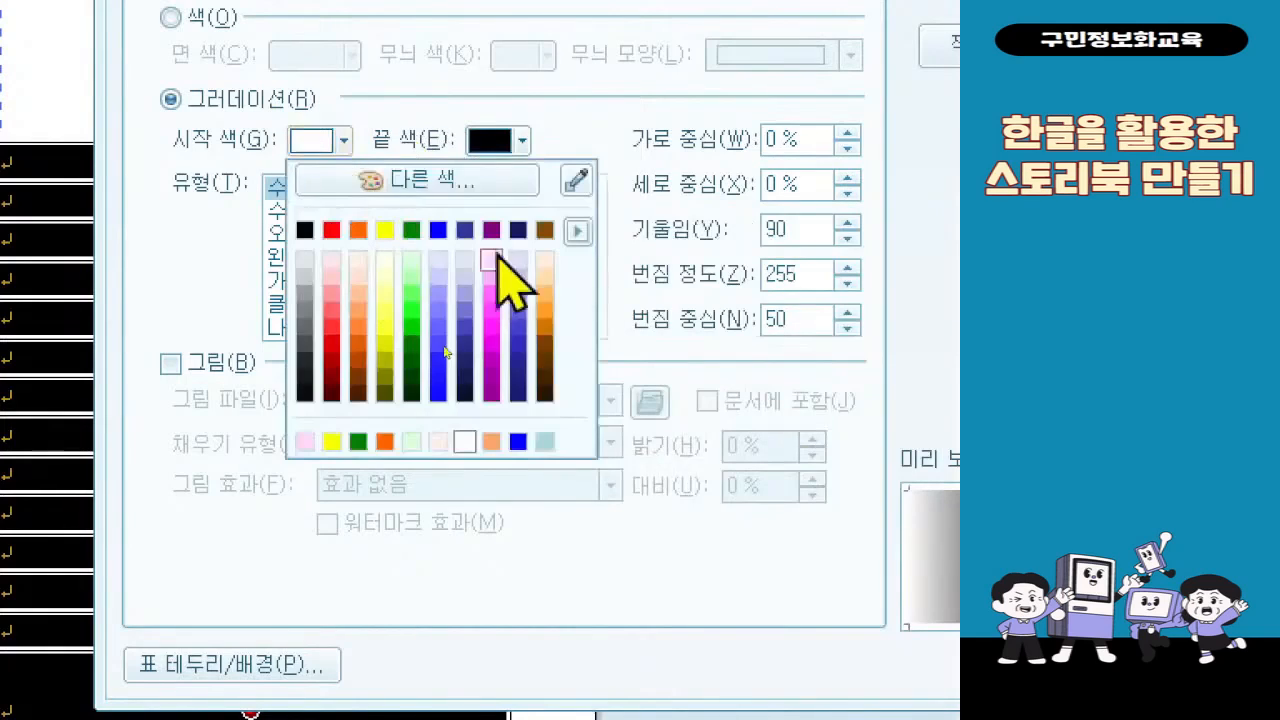
pyautogui.click(577, 231)
pyautogui.click(765, 630)
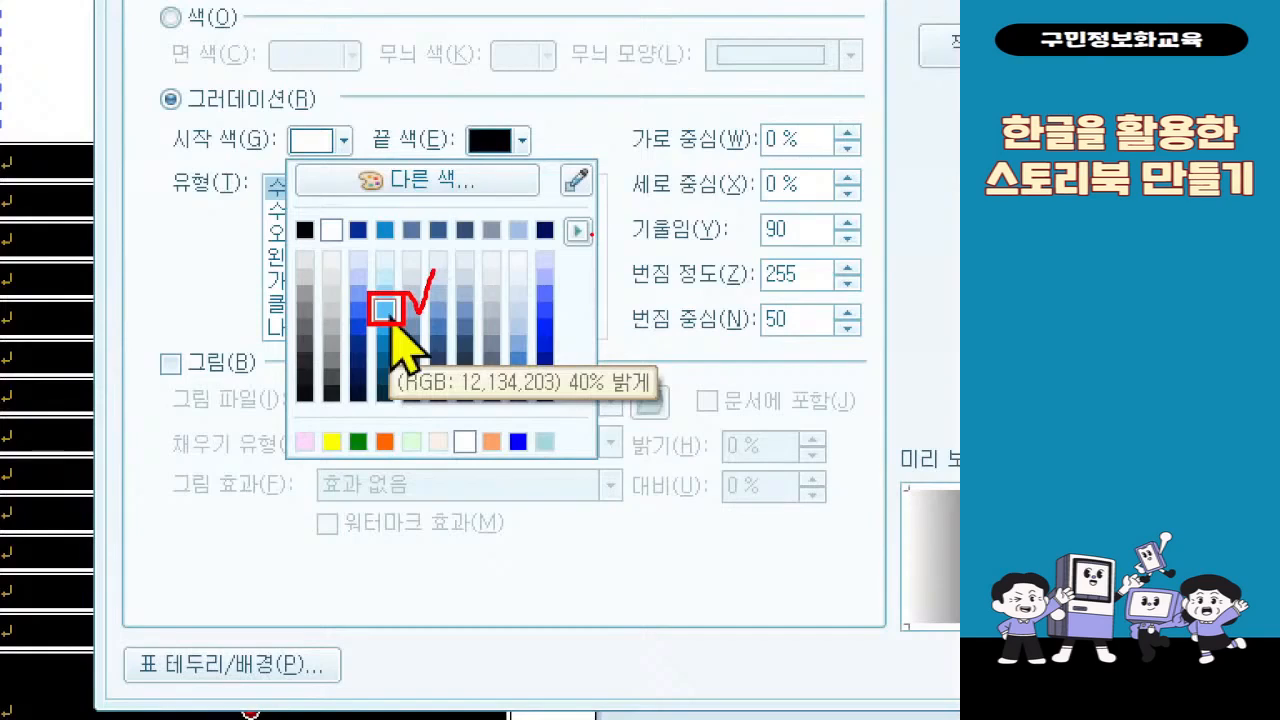
pyautogui.press('Escape')
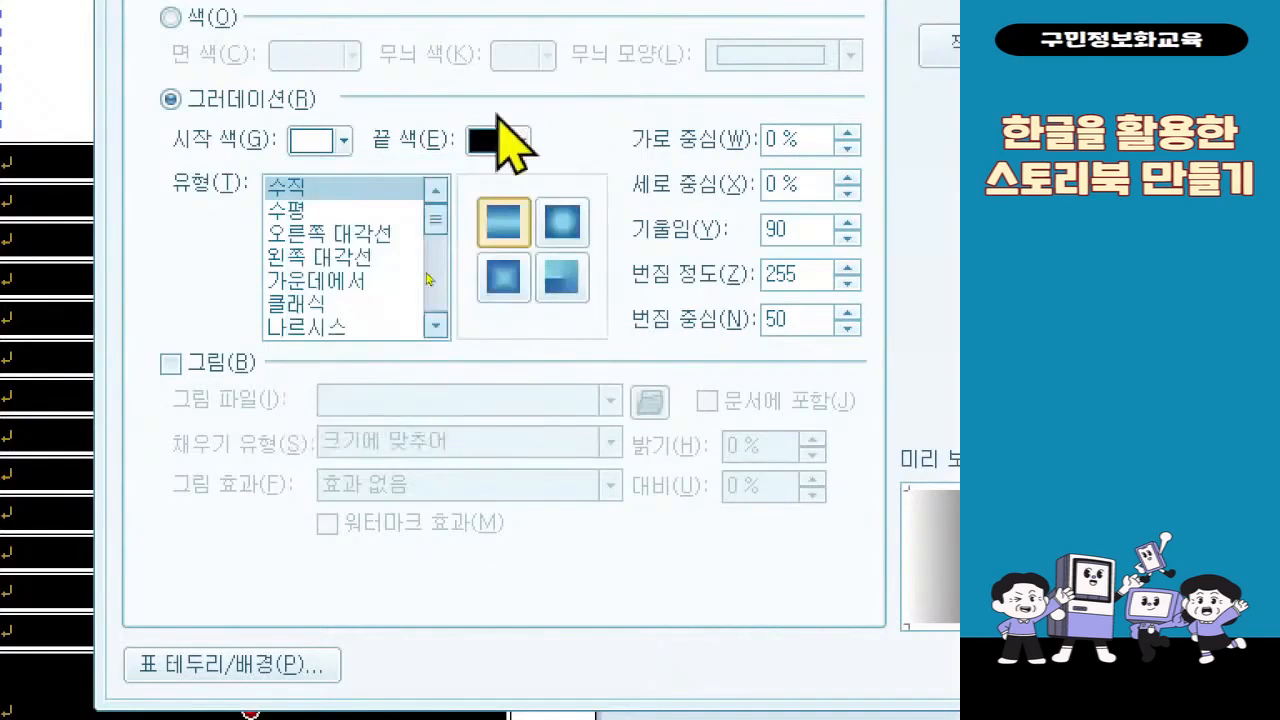
pyautogui.click(300, 146)
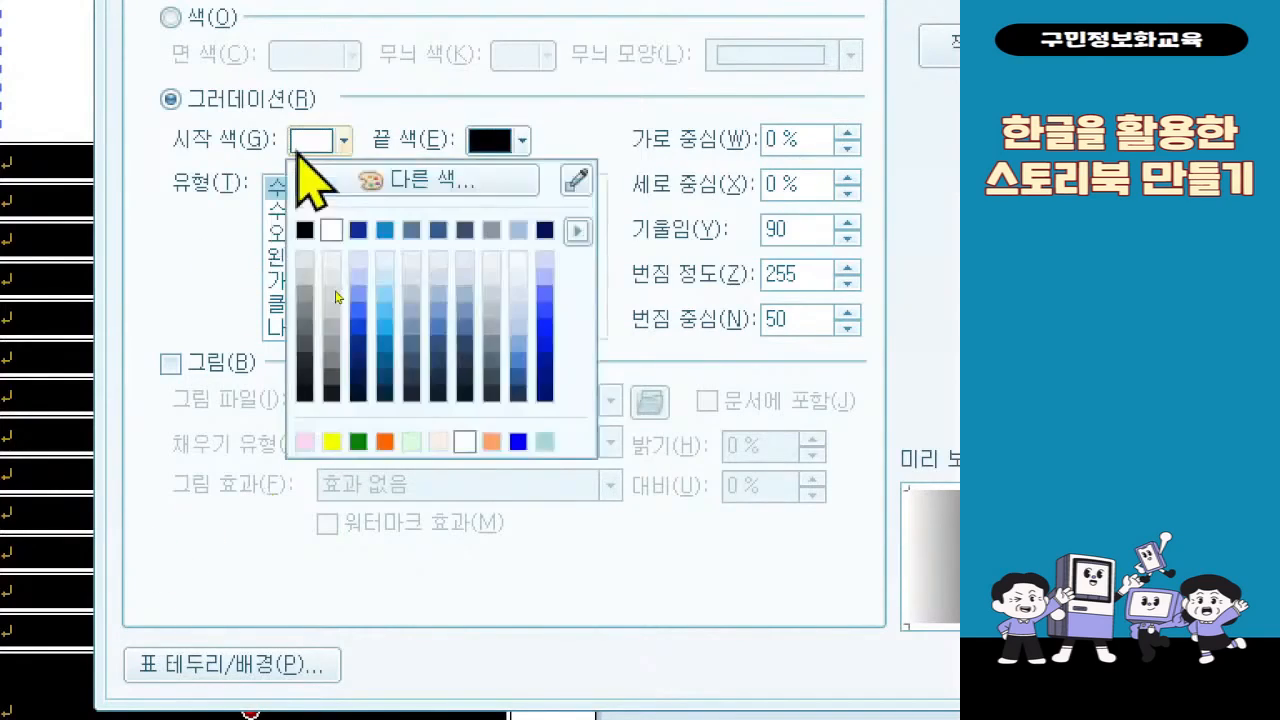
pyautogui.click(398, 317)
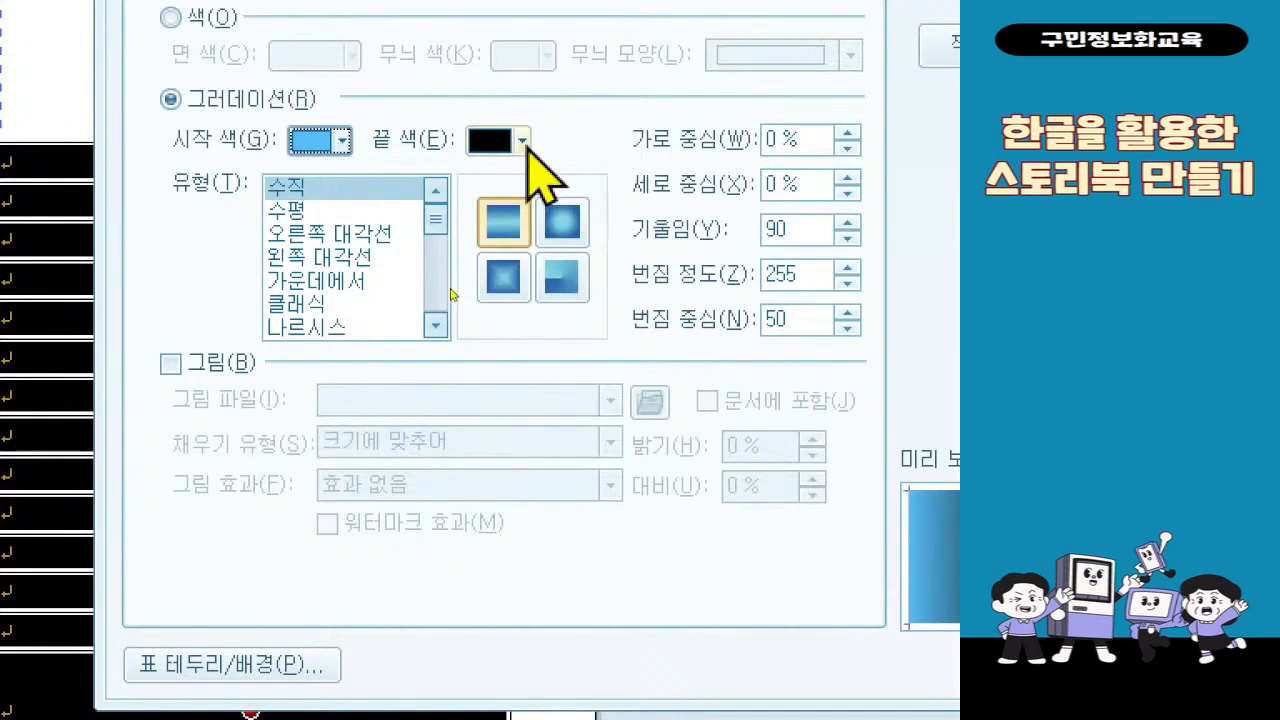
# Open the gradient's end colour choices and switch the palette theme to 오피스
pyautogui.click(526, 146)
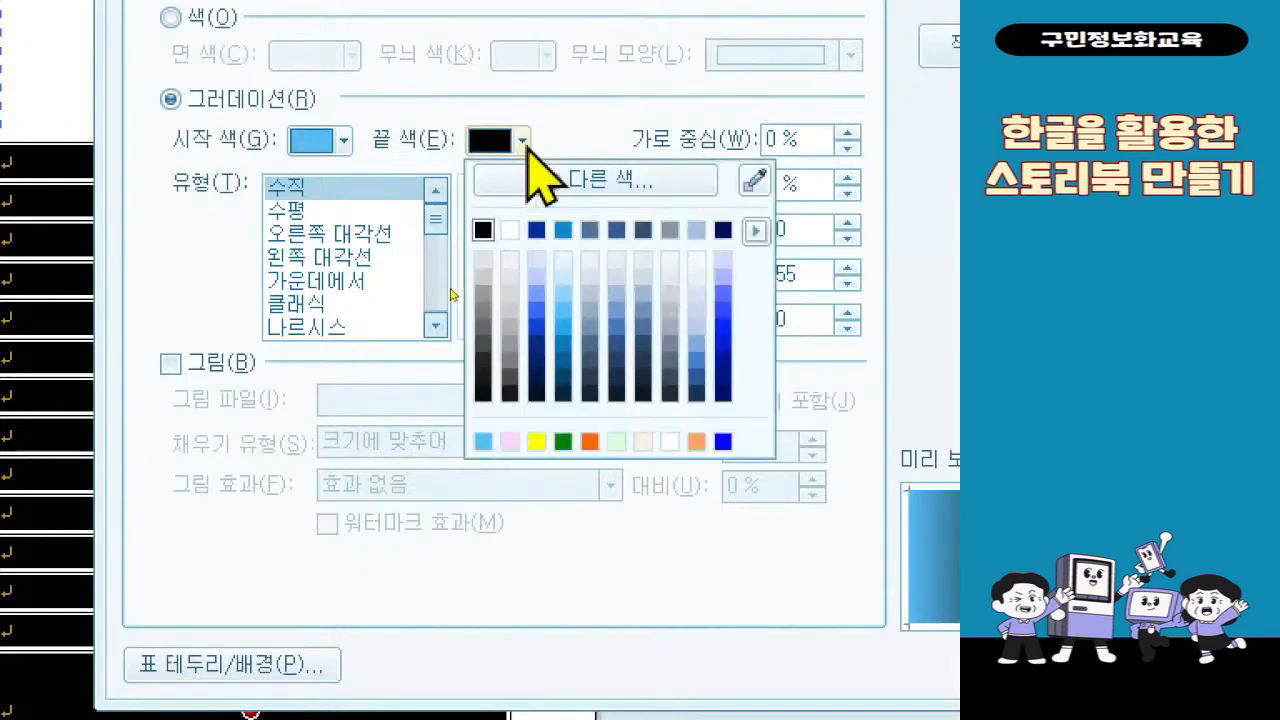
pyautogui.click(755, 230)
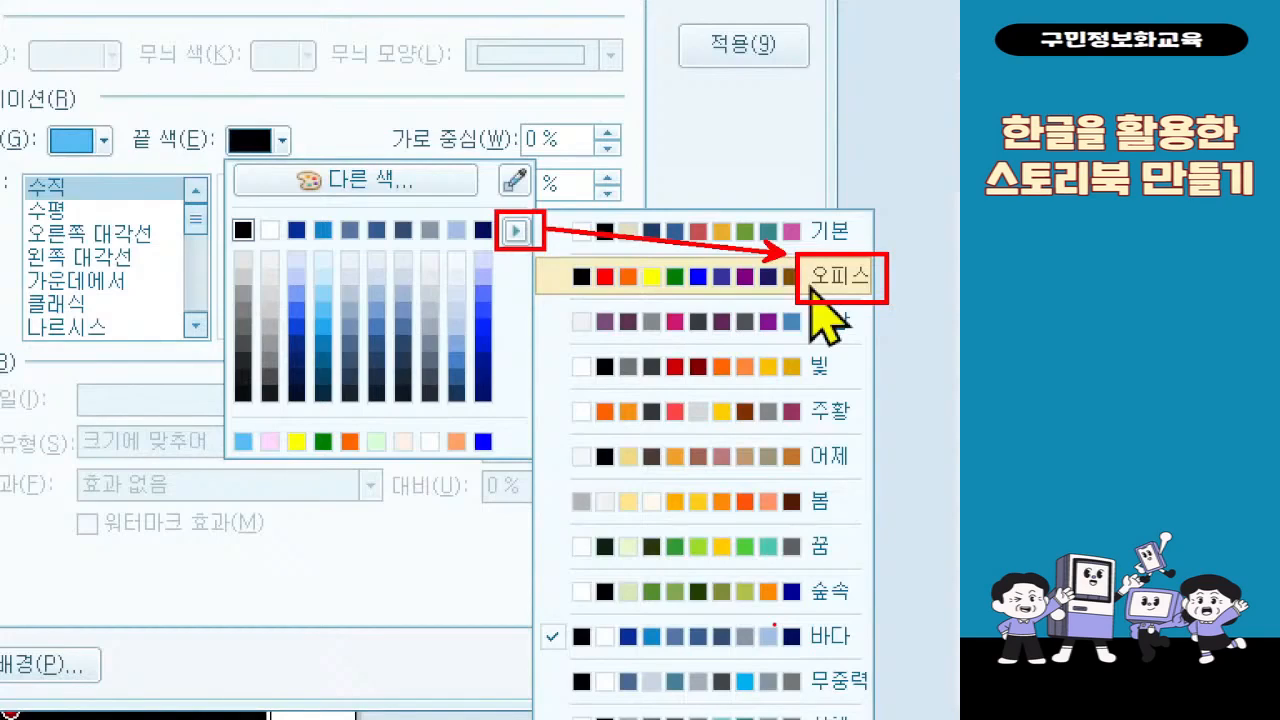
pyautogui.click(835, 277)
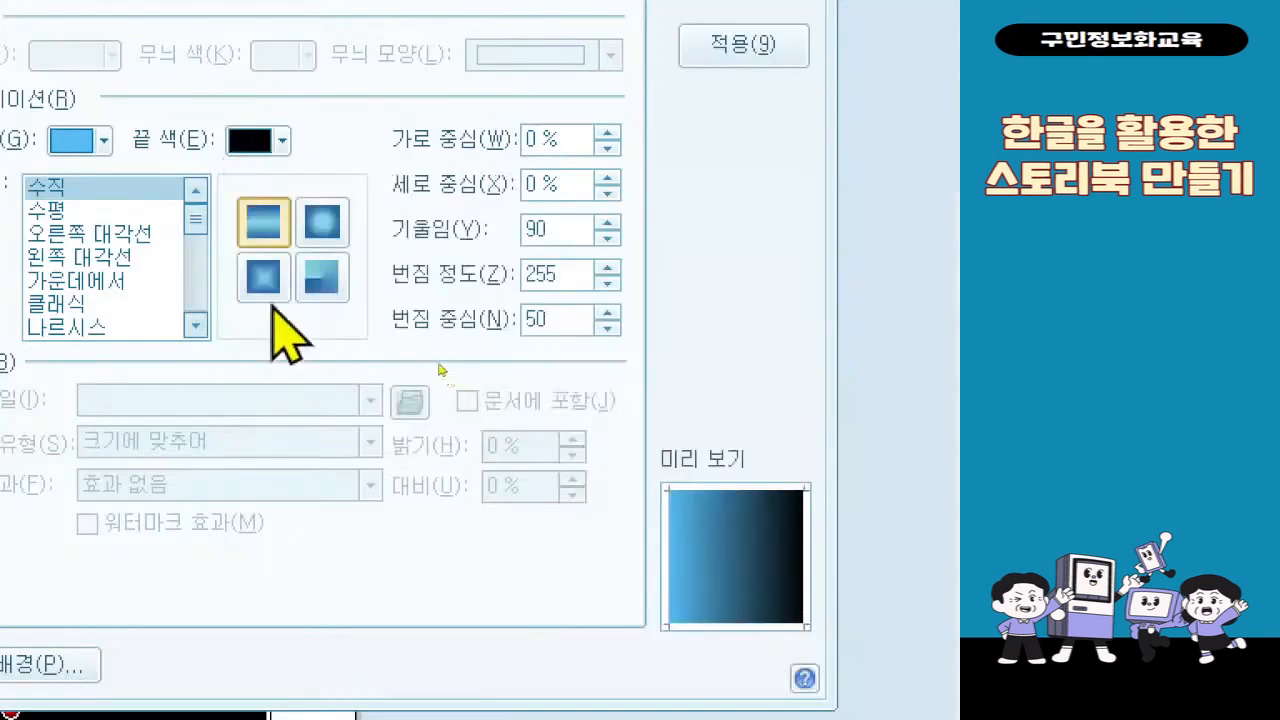
pyautogui.click(265, 141)
pyautogui.click(512, 229)
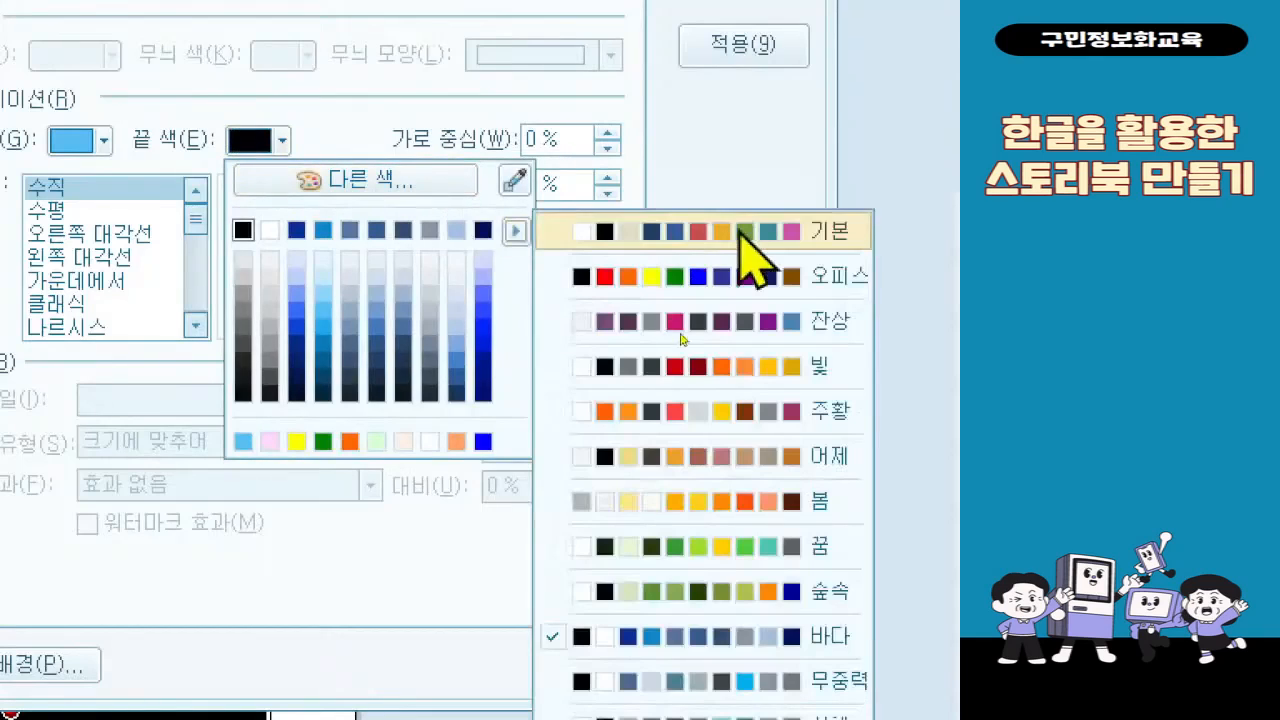
pyautogui.click(806, 286)
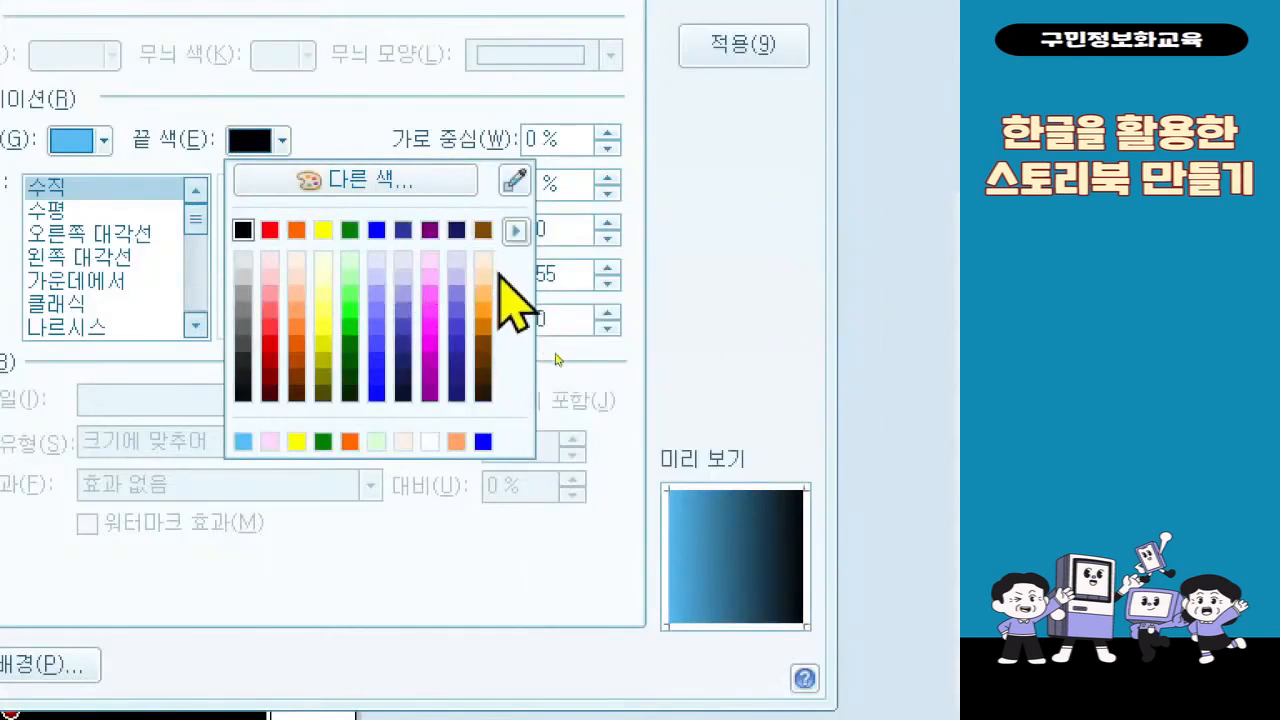
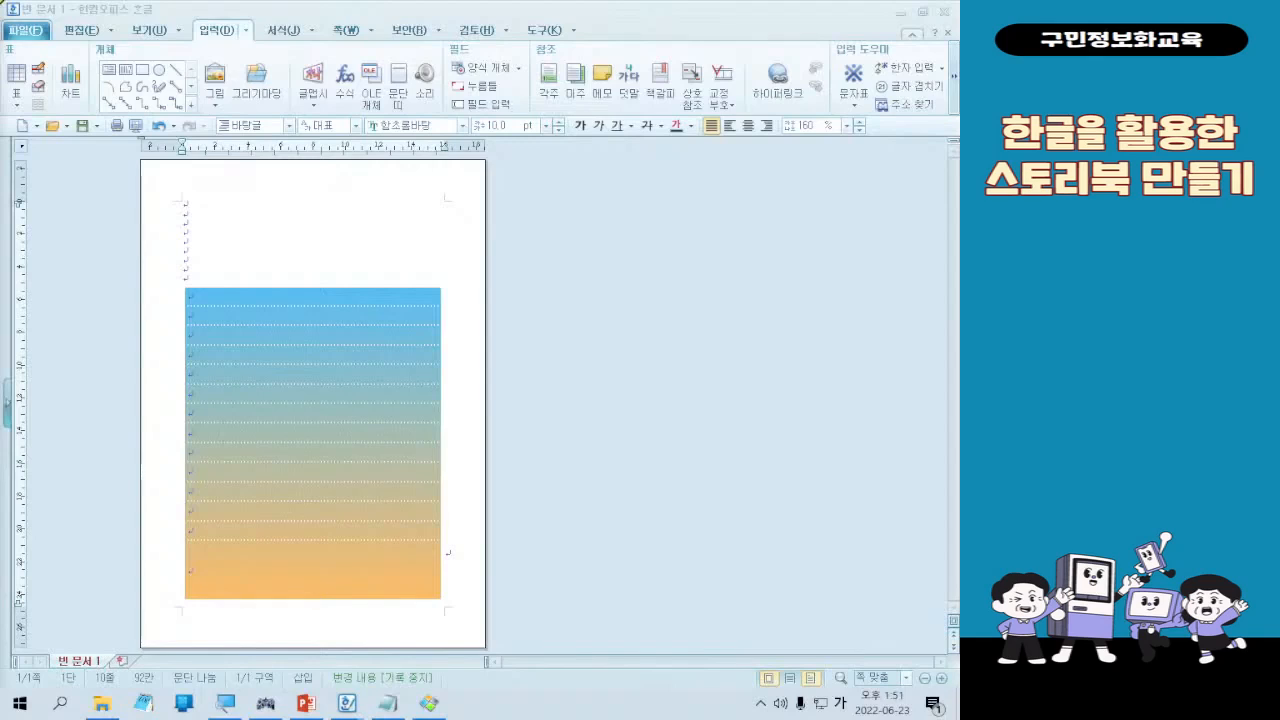
# Switch to the finished sample image and examine the page background behind the table and MUSIC title
pyautogui.click(432, 707)
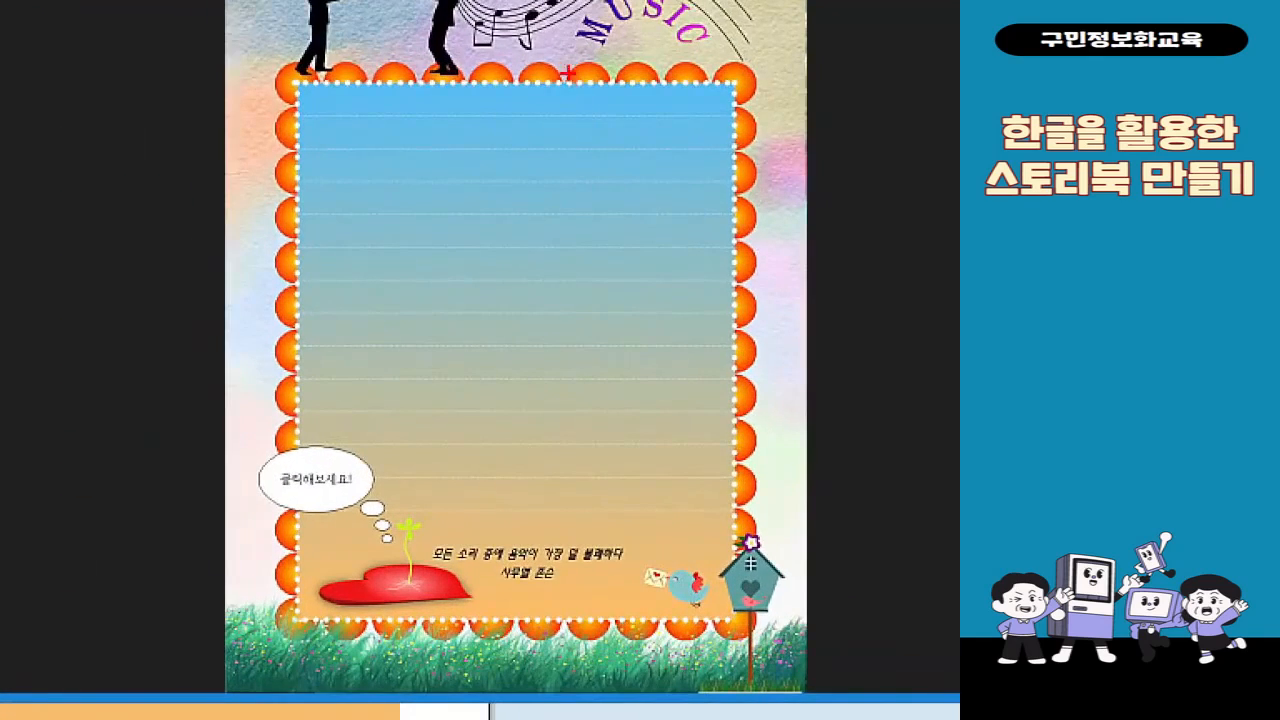
pyautogui.moveTo(527, 41); pyautogui.dragTo(674, 117)
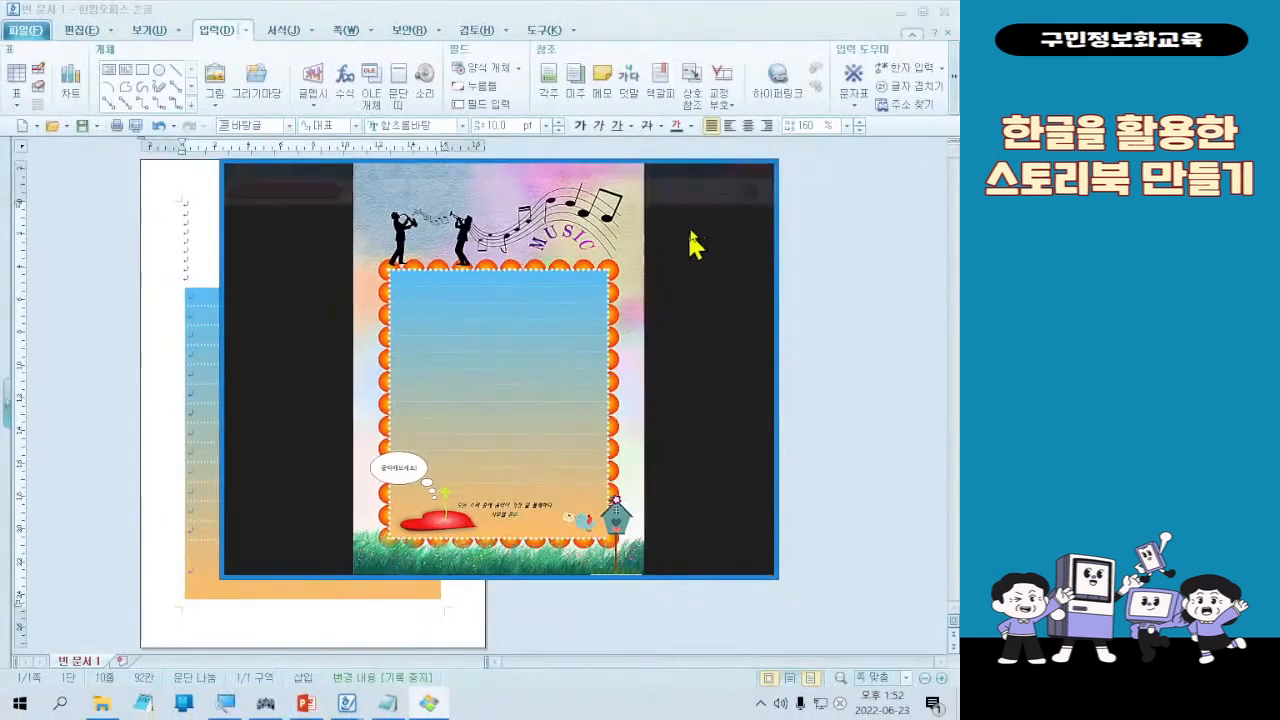
pyautogui.click(697, 168)
pyautogui.click(465, 247)
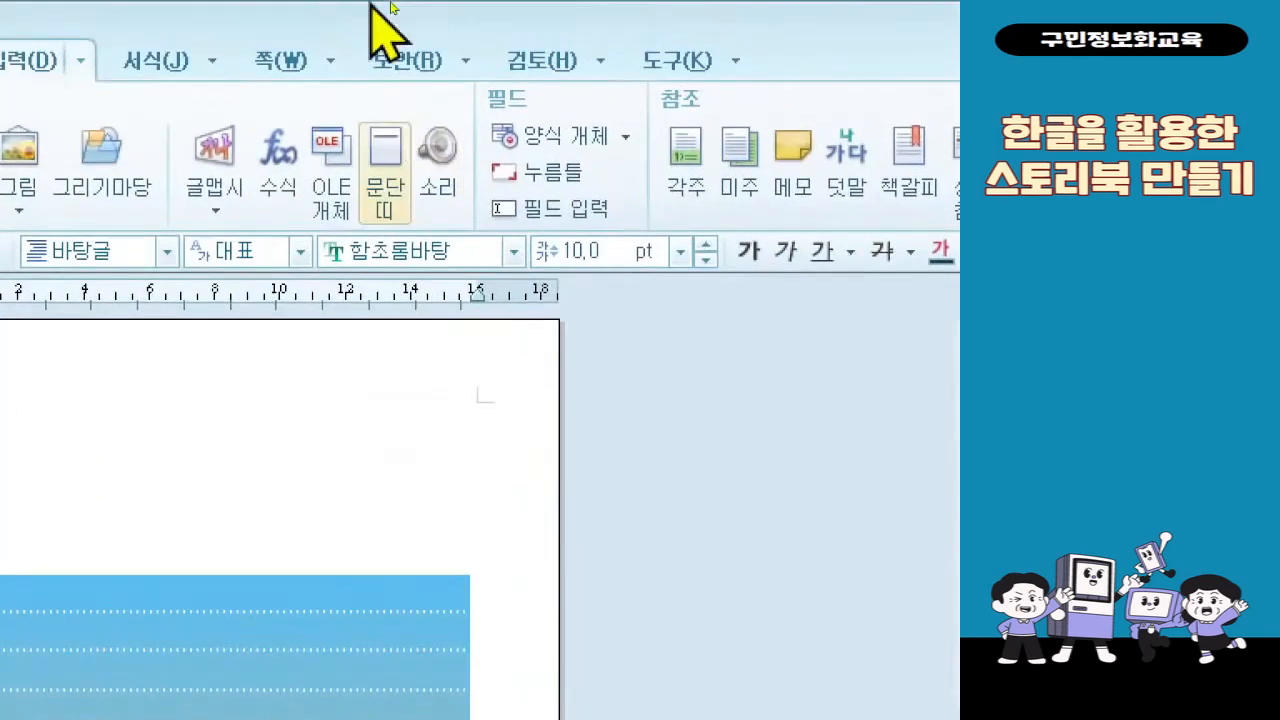
# Open the page border and background settings and enable a picture fill for the page background
pyautogui.click(285, 70)
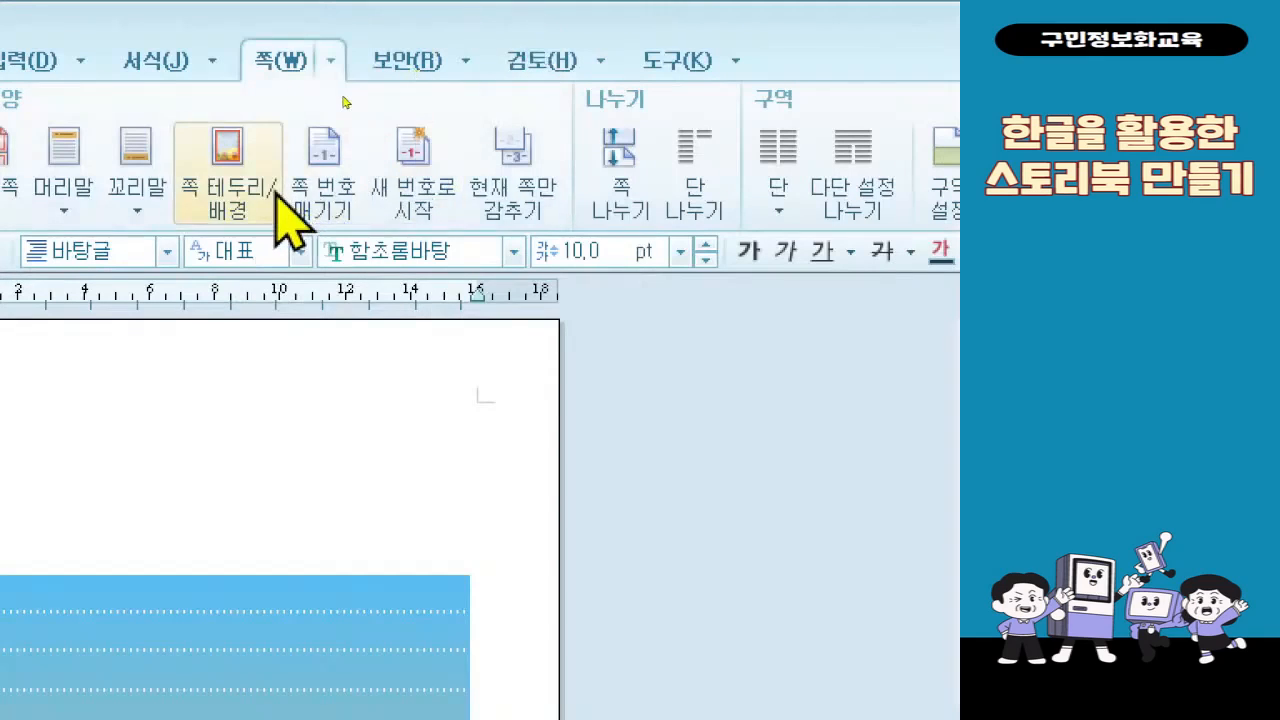
pyautogui.click(277, 195)
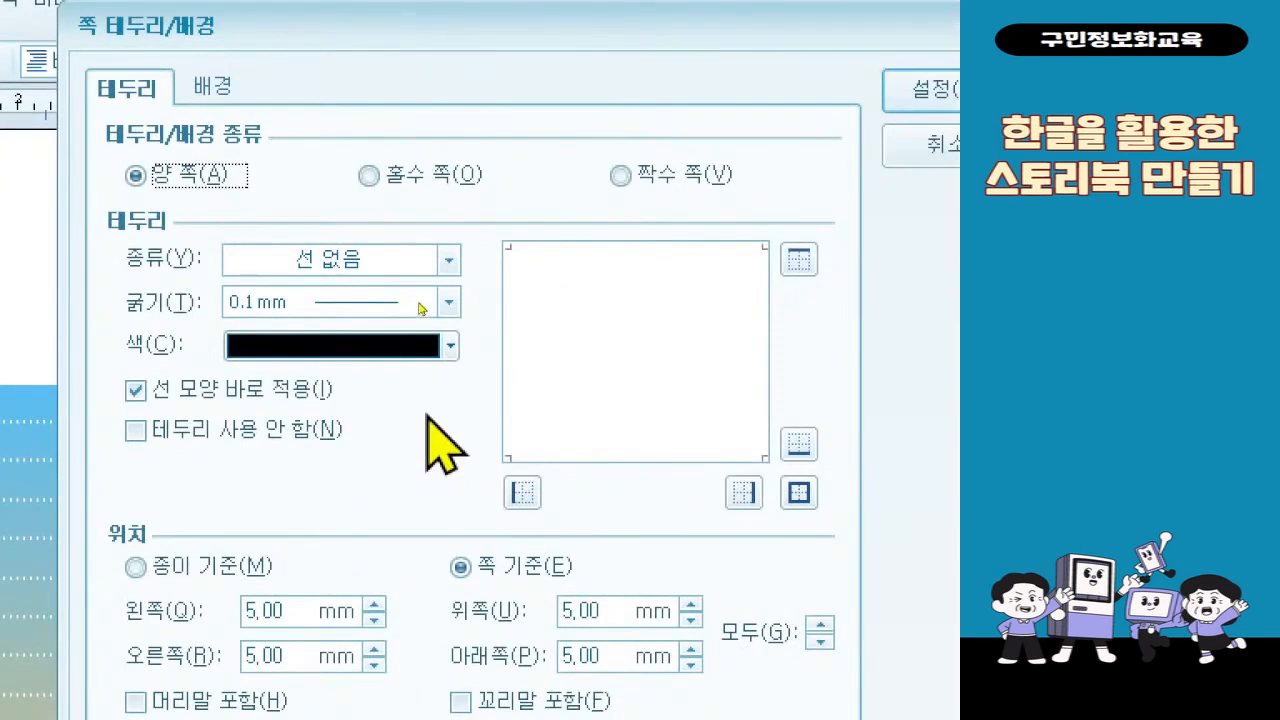
pyautogui.click(238, 90)
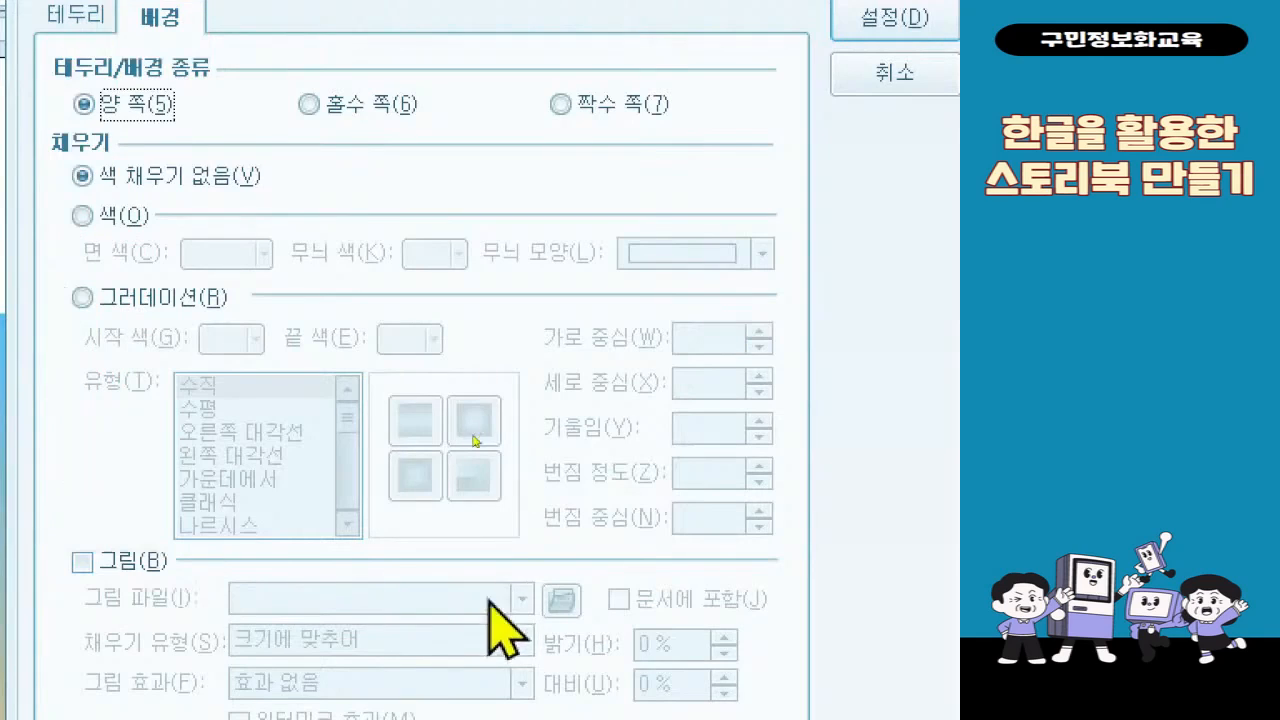
pyautogui.click(125, 560)
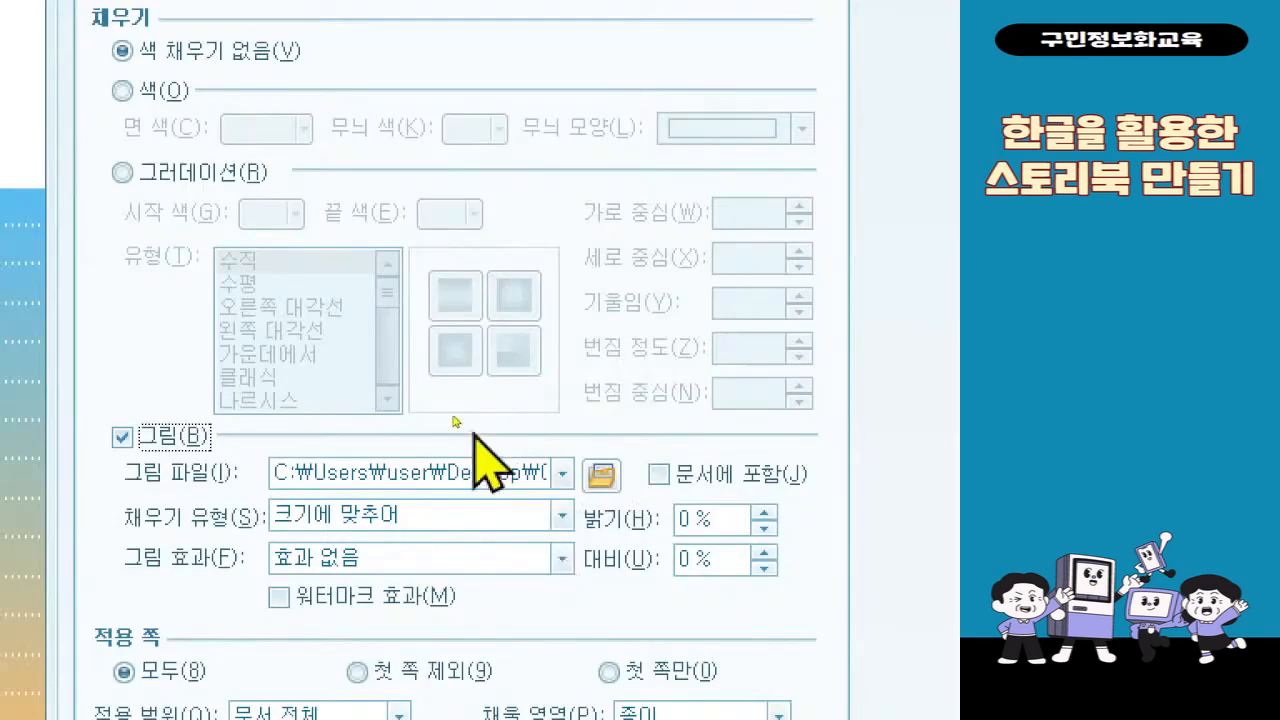
# Browse for the page background picture and open the 예제파일 folder's 7회차 subfolder on the desktop
pyautogui.click(602, 474)
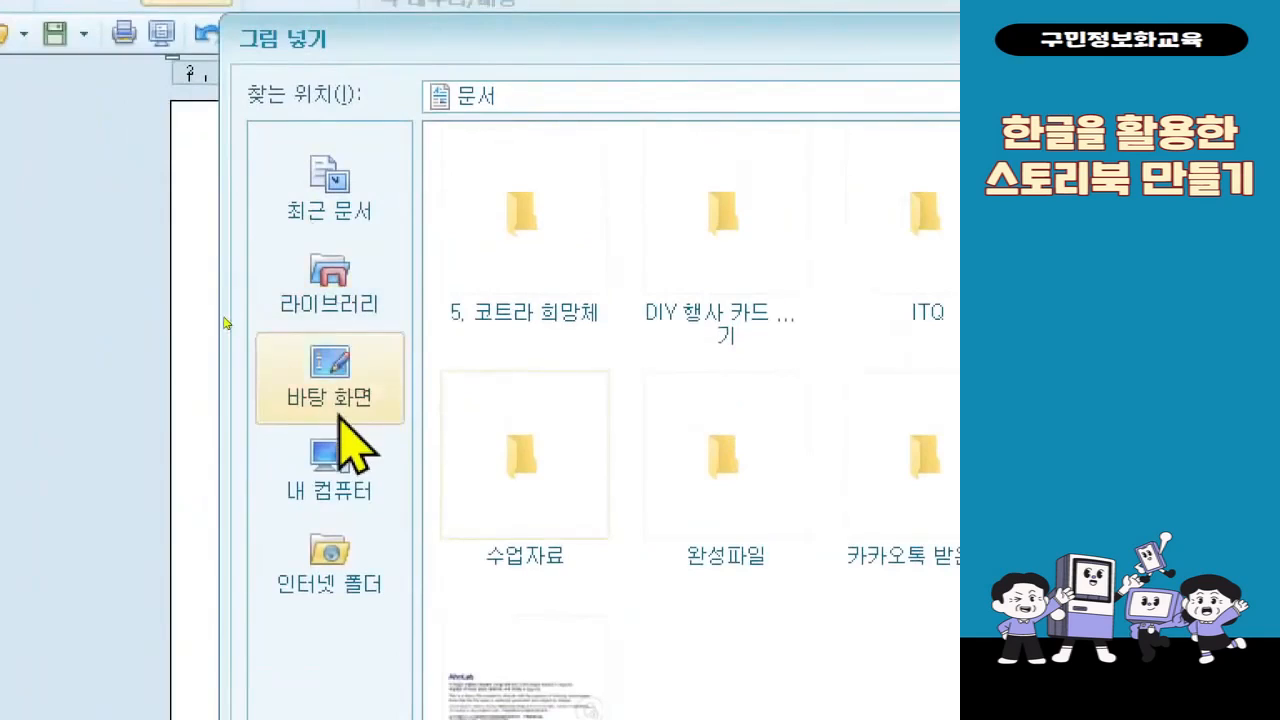
pyautogui.click(338, 416)
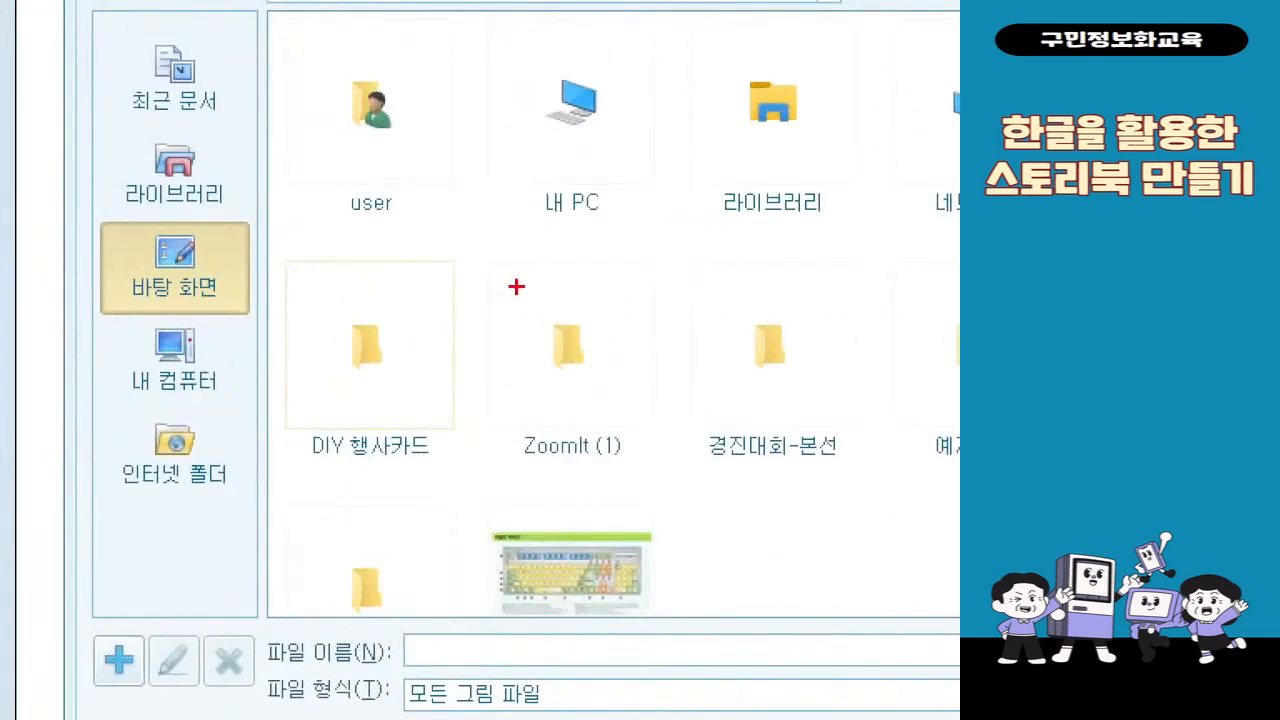
pyautogui.moveTo(904, 252); pyautogui.dragTo(1071, 439)
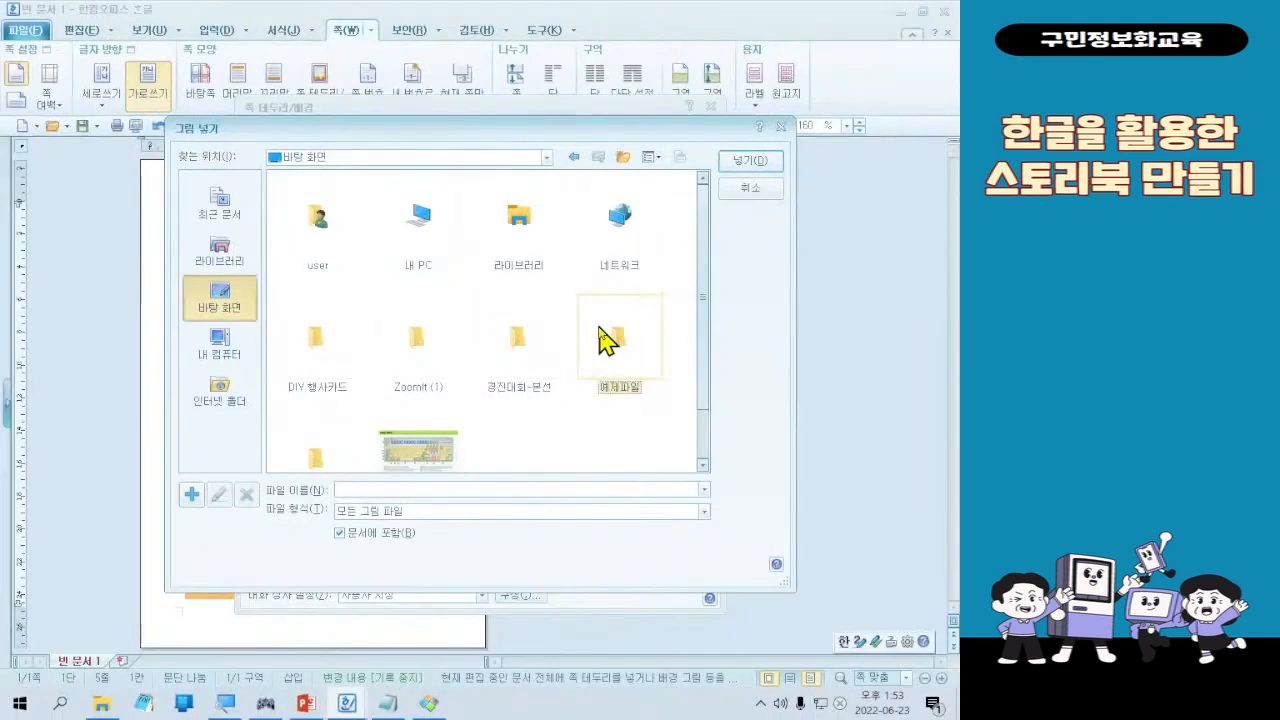
pyautogui.doubleClick(845, 312)
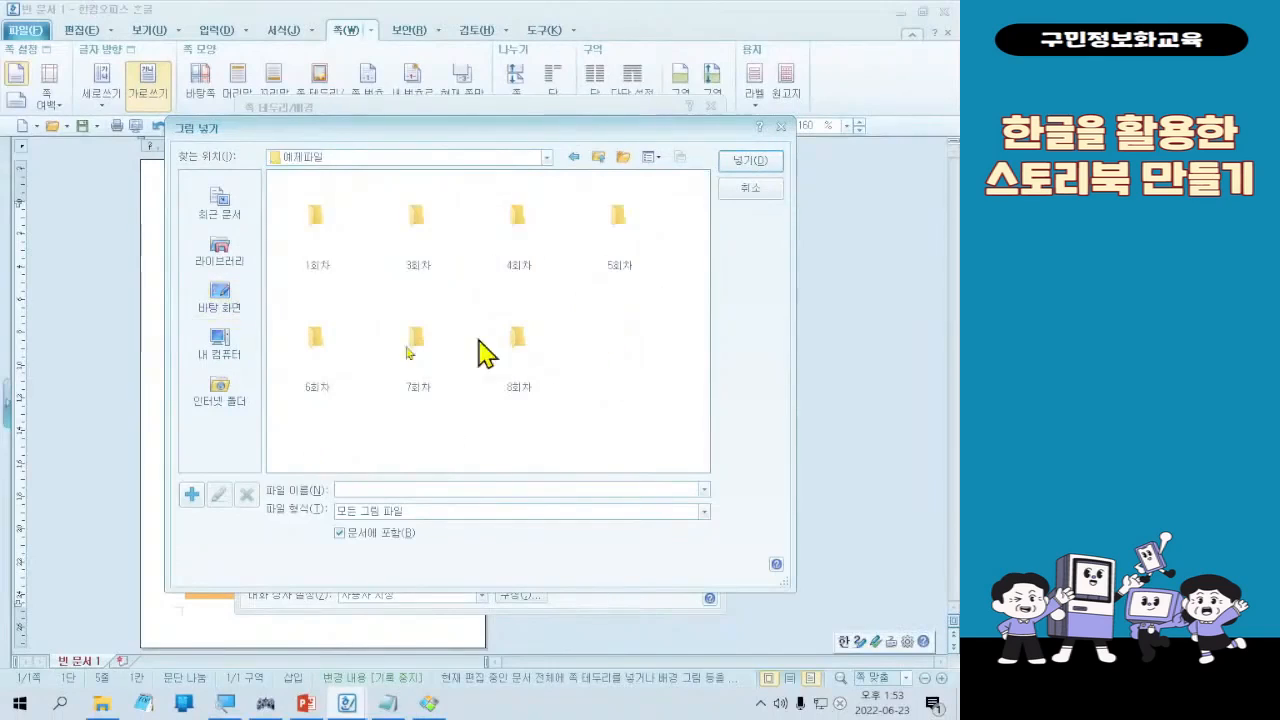
pyautogui.click(401, 348)
pyautogui.doubleClick(395, 337)
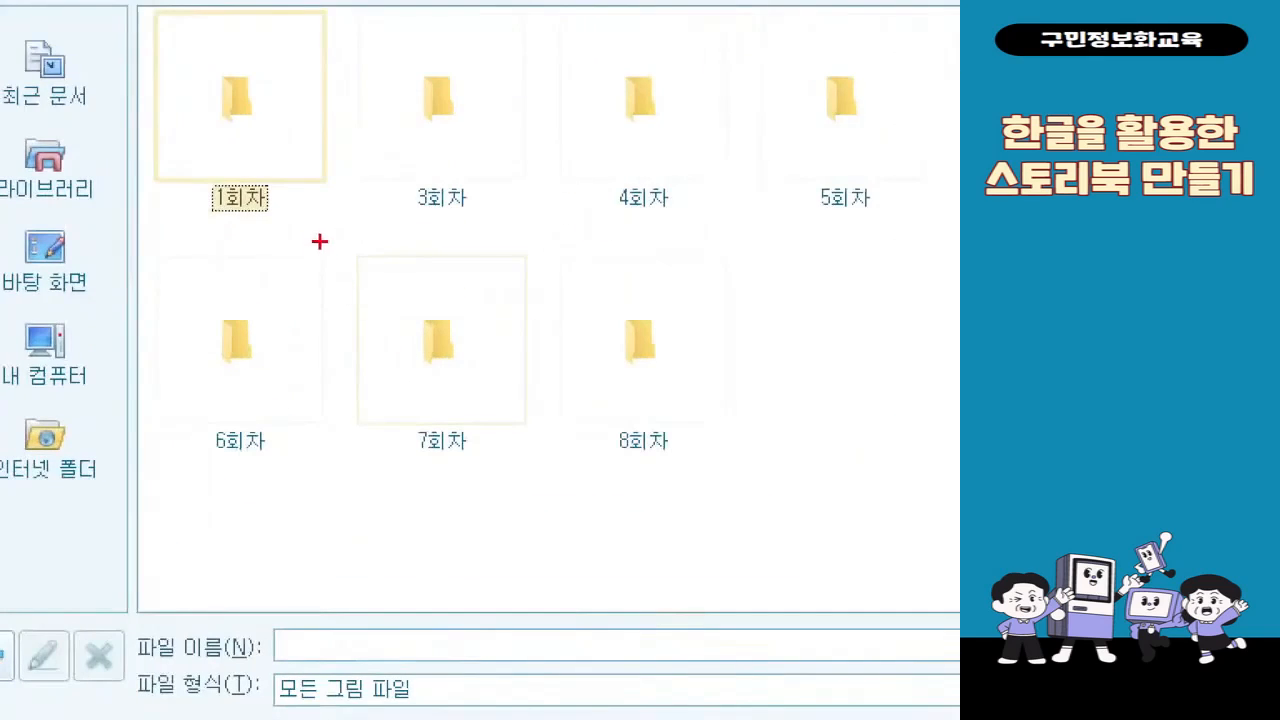
pyautogui.moveTo(357, 283); pyautogui.dragTo(476, 402)
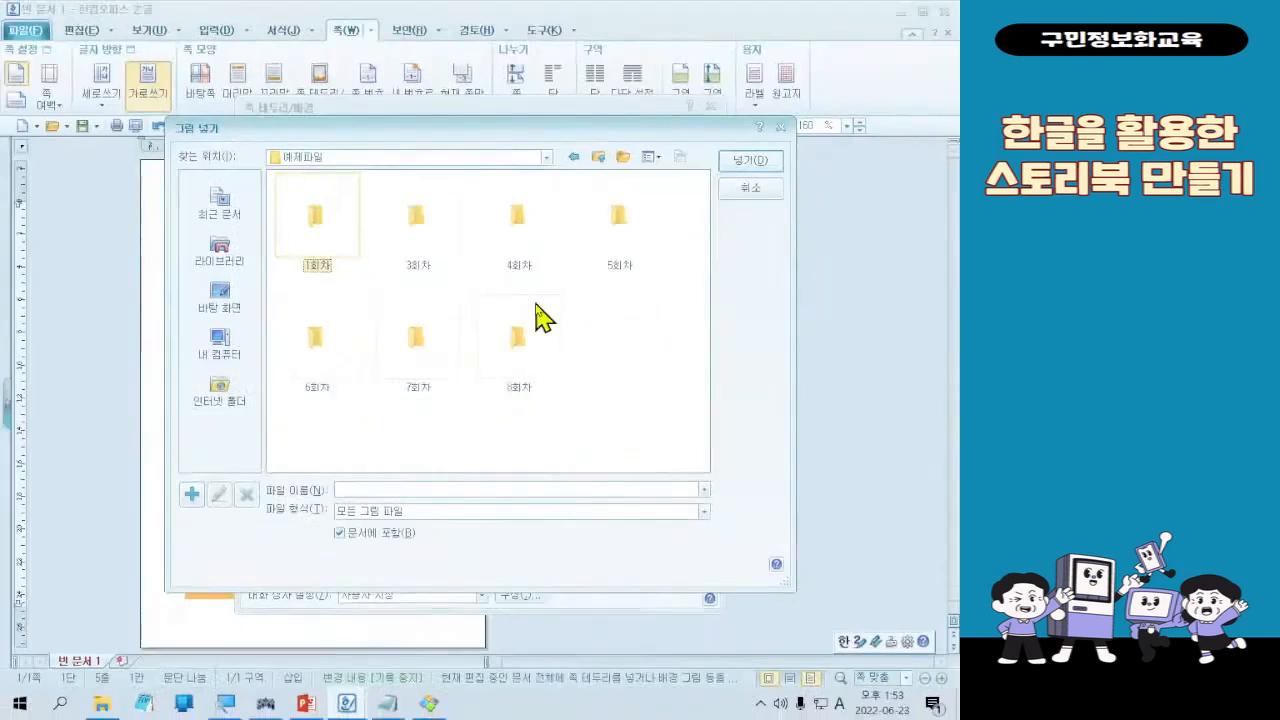
pyautogui.click(414, 364)
pyautogui.doubleClick(406, 352)
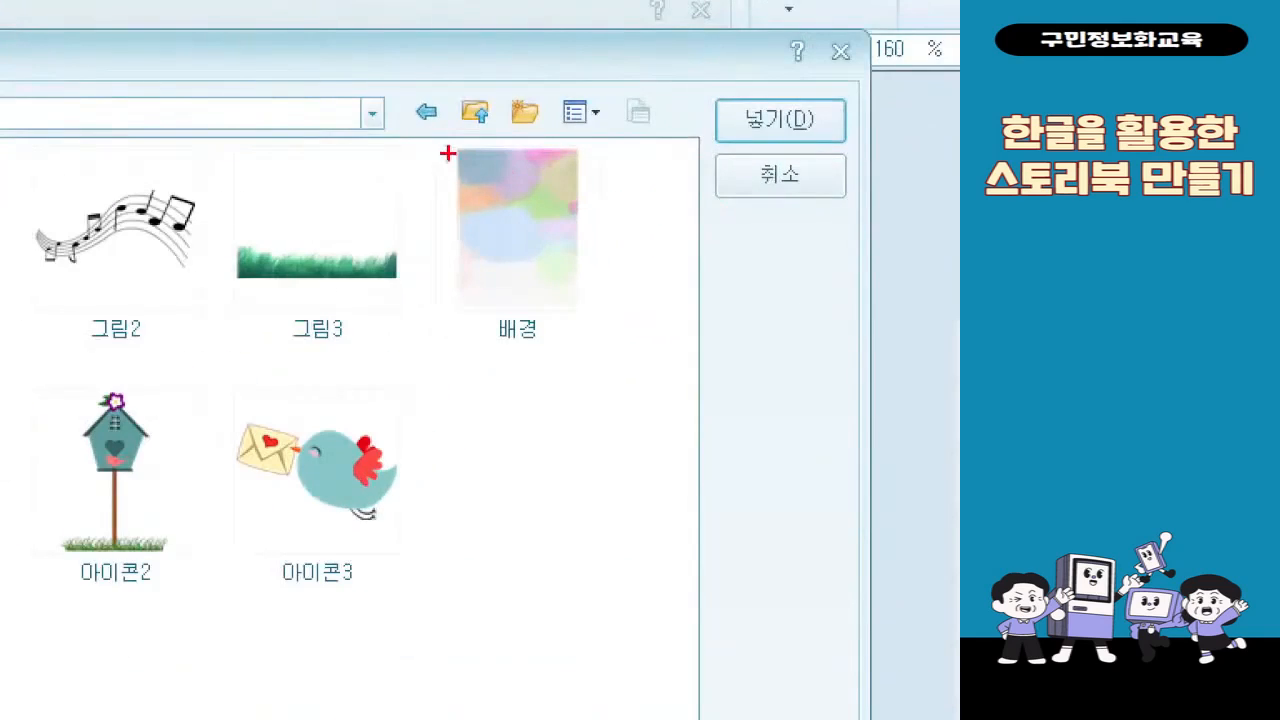
# Insert the 배경 picture as the page background fill and apply the page settings
pyautogui.moveTo(575, 165); pyautogui.dragTo(677, 328)
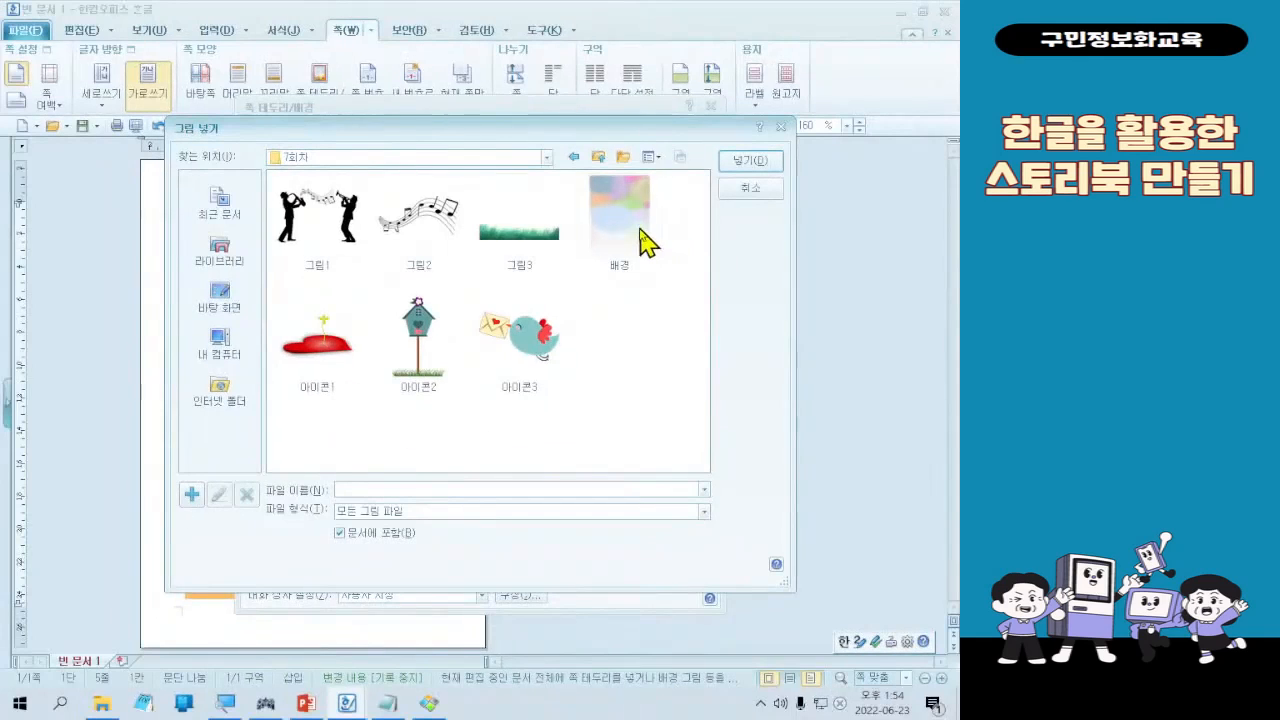
pyautogui.doubleClick(570, 290)
pyautogui.click(680, 140)
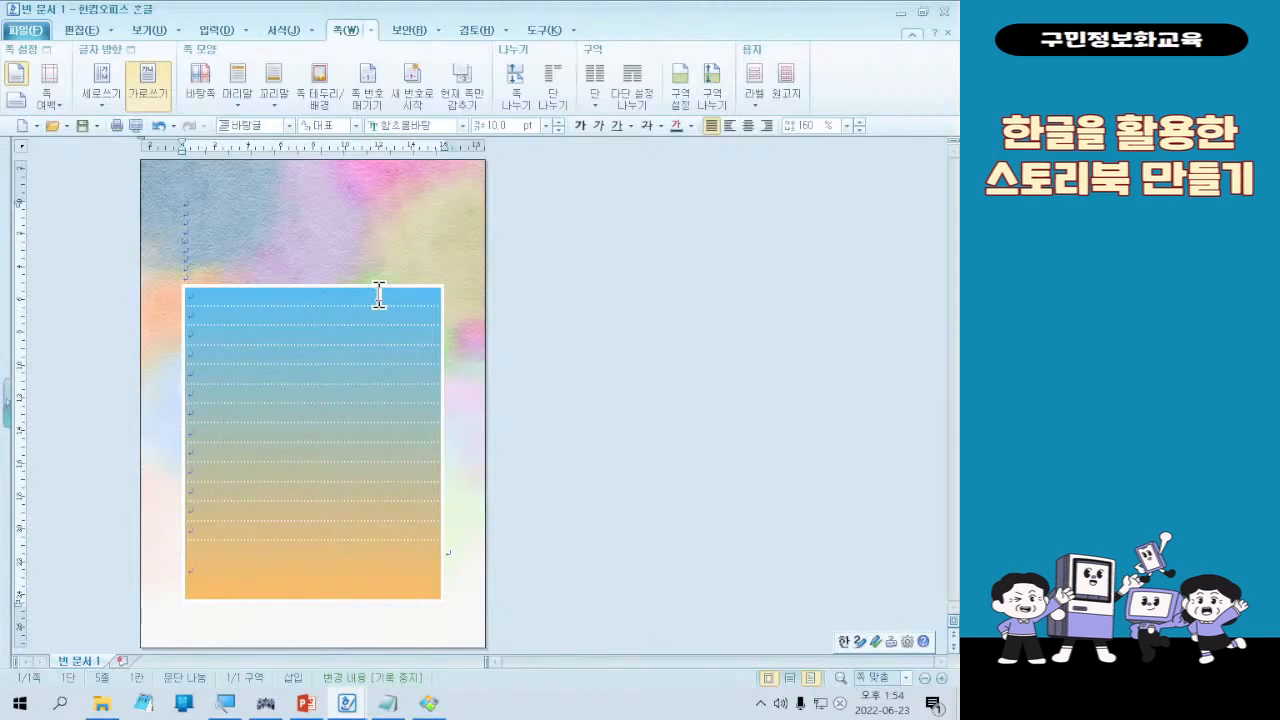
# Switch to the finished sample image and examine the row of orange circles bordering the table, especially at its upper-right corner
pyautogui.click(428, 703)
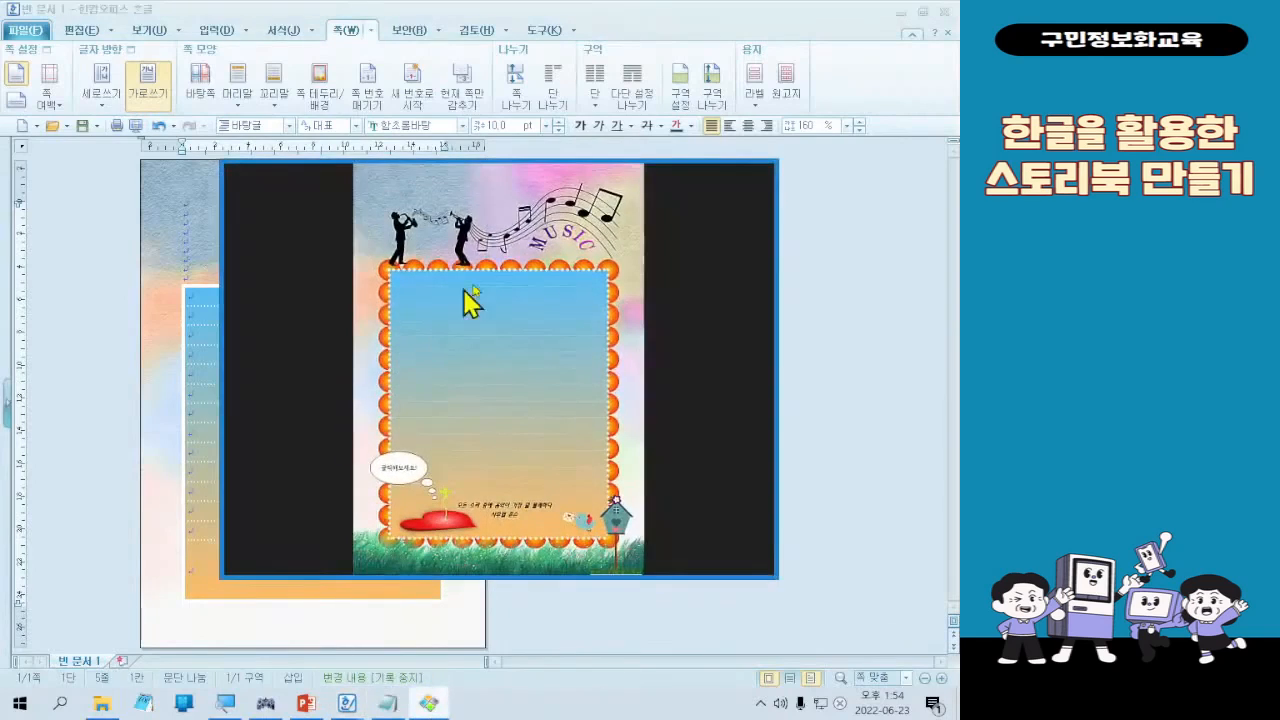
pyautogui.click(724, 171)
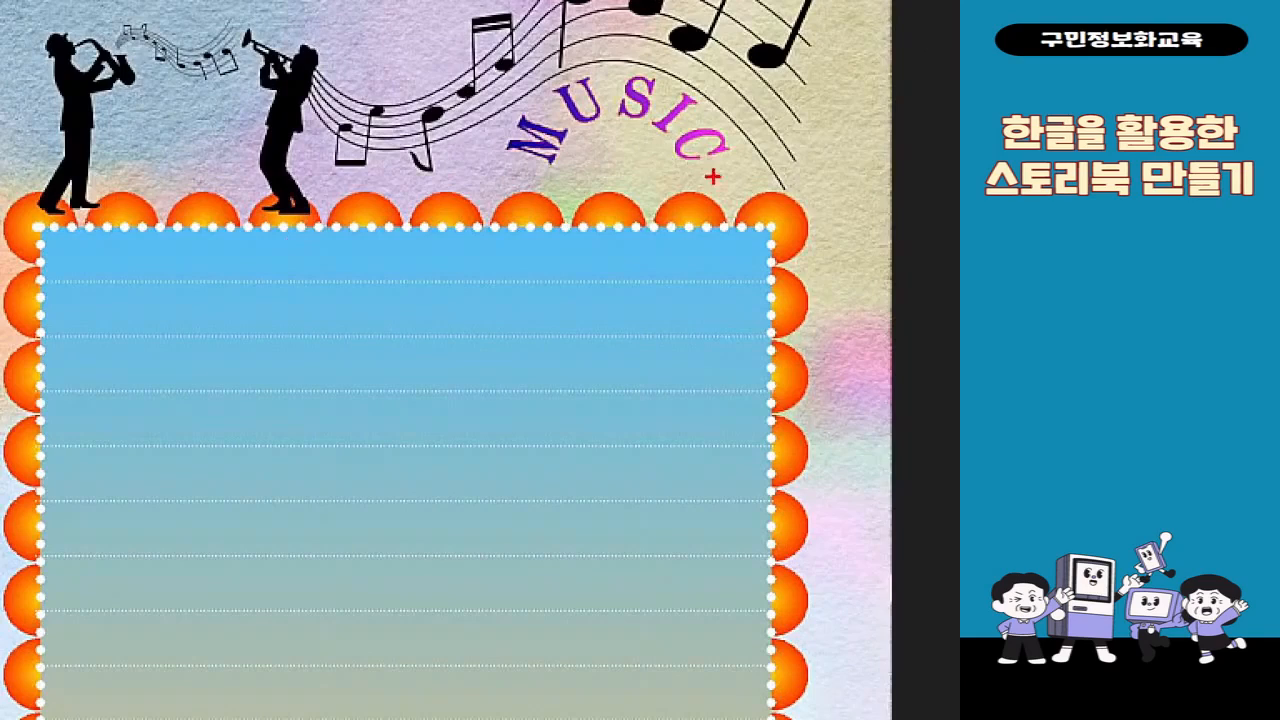
pyautogui.moveTo(754, 264)
pyautogui.mouseDown()
pyautogui.moveTo(826, 204)
pyautogui.moveTo(736, 297)
pyautogui.moveTo(720, 282)
pyautogui.mouseUp()
pyautogui.moveTo(478, 404)
pyautogui.mouseDown()
pyautogui.moveTo(697, 293)
pyautogui.moveTo(712, 325)
pyautogui.mouseUp()
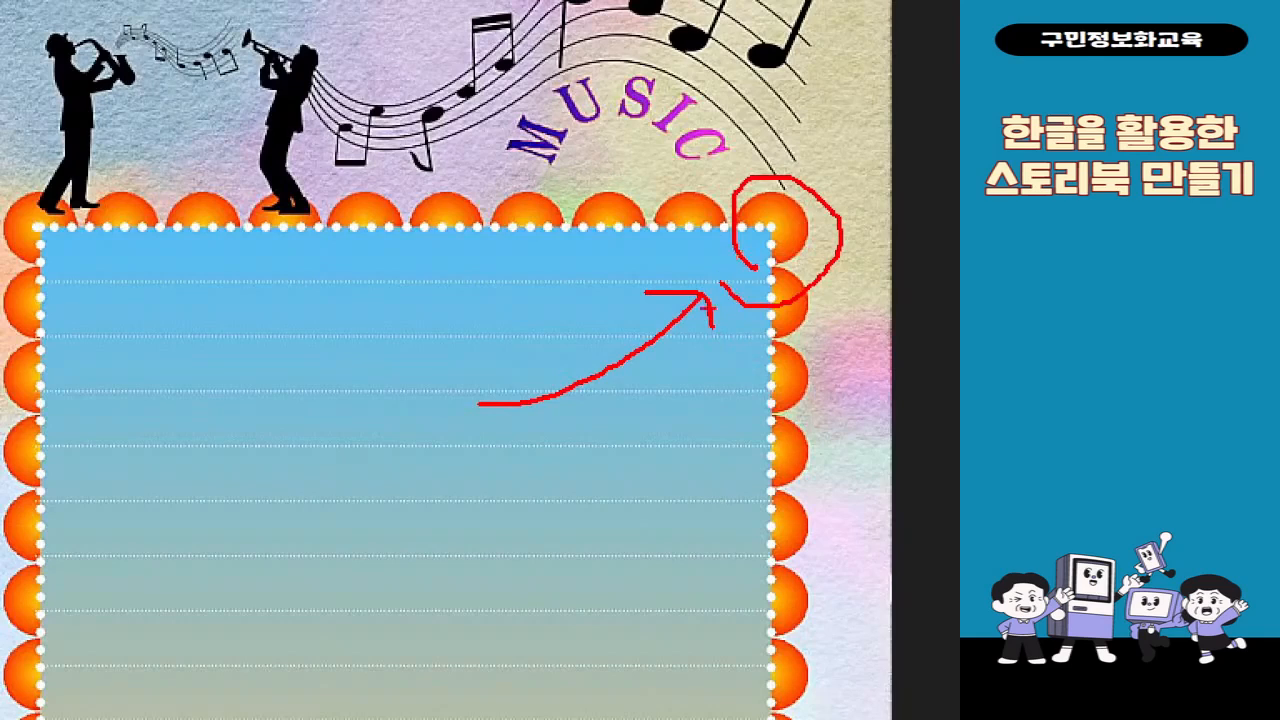
pyautogui.press('Escape')
pyautogui.click(883, 10)
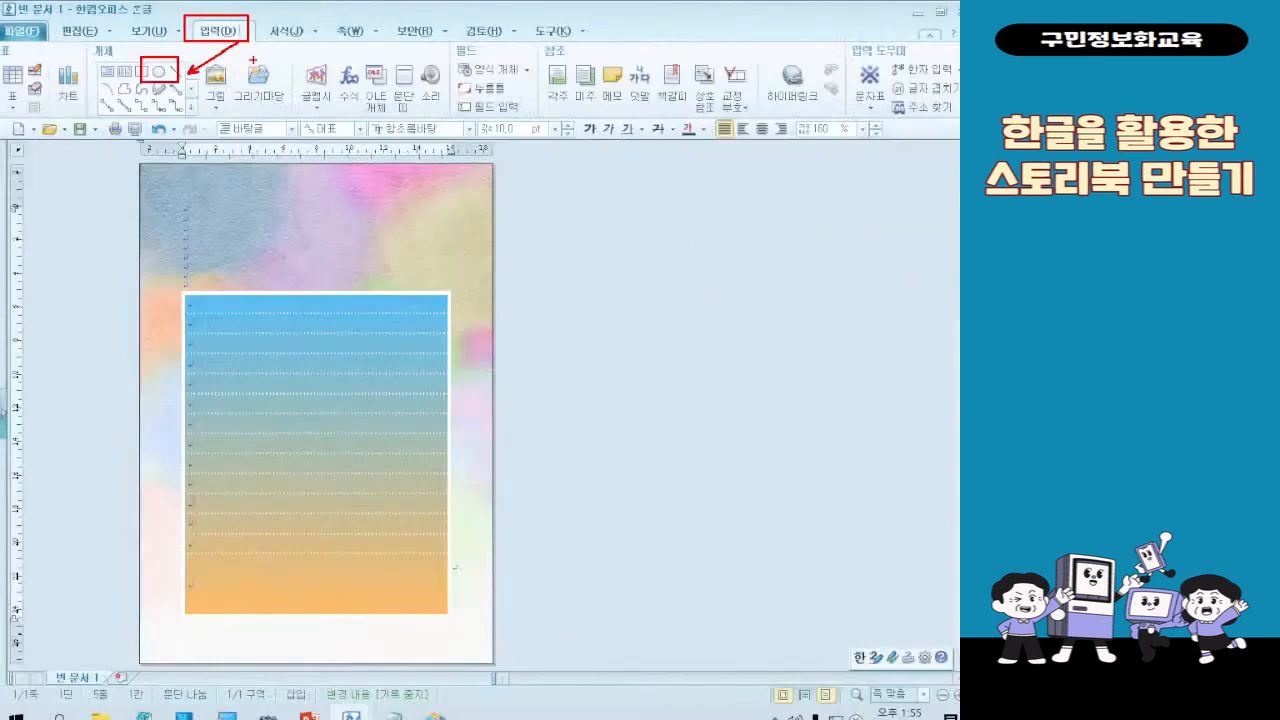
# Draw a 30 mm circle over the table's upper-left corner and compare it with the same corner in the sample image
pyautogui.click(160, 69)
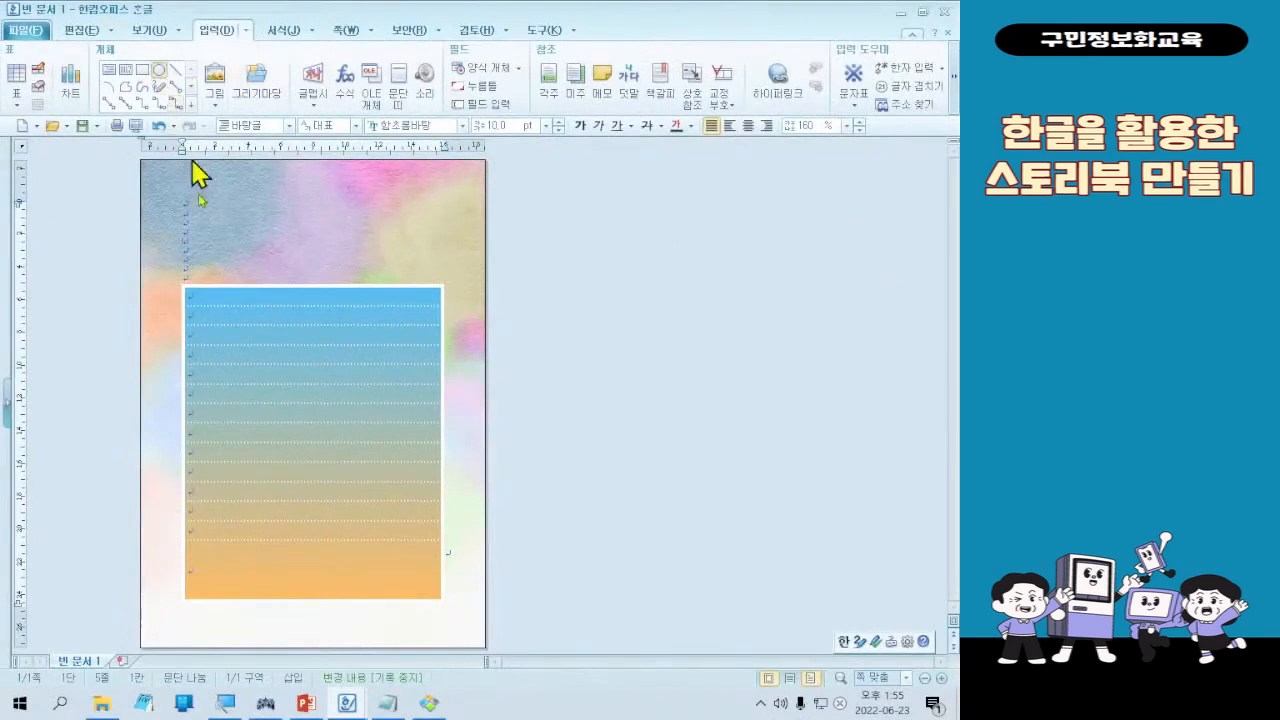
pyautogui.moveTo(166, 271); pyautogui.dragTo(217, 320)
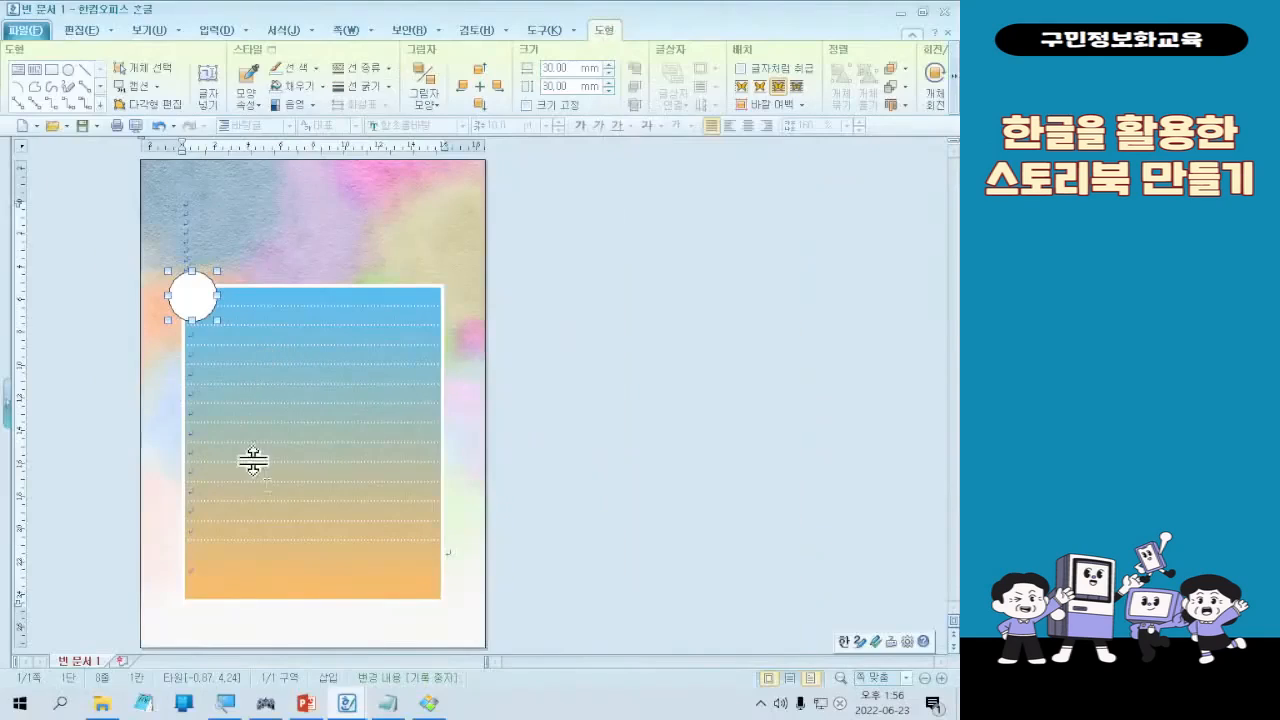
pyautogui.click(429, 700)
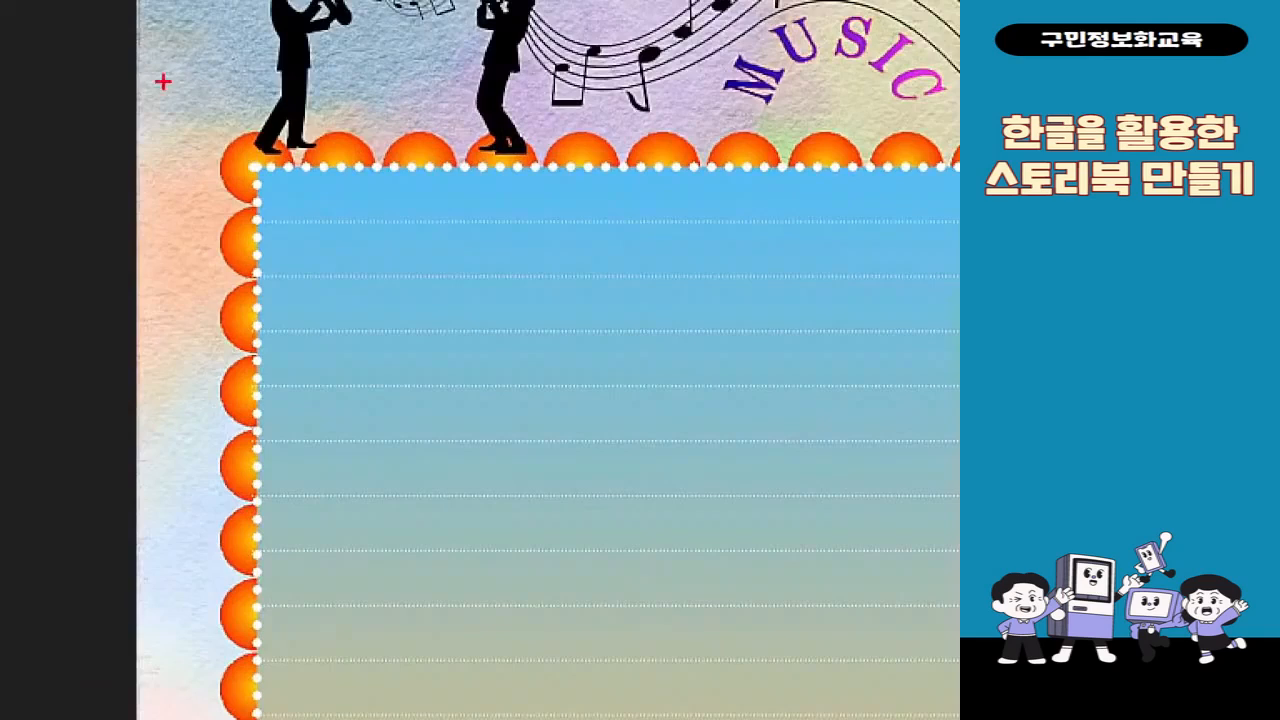
pyautogui.moveTo(268, 148); pyautogui.dragTo(338, 207)
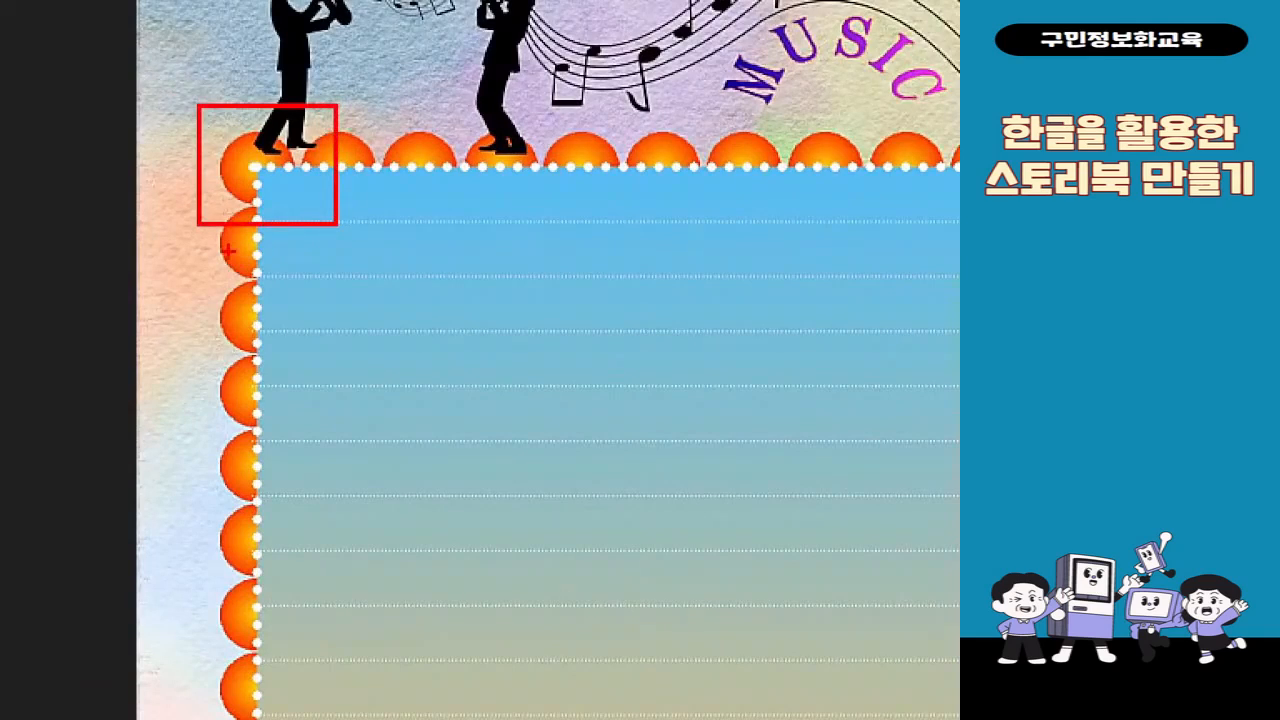
pyautogui.press('Escape')
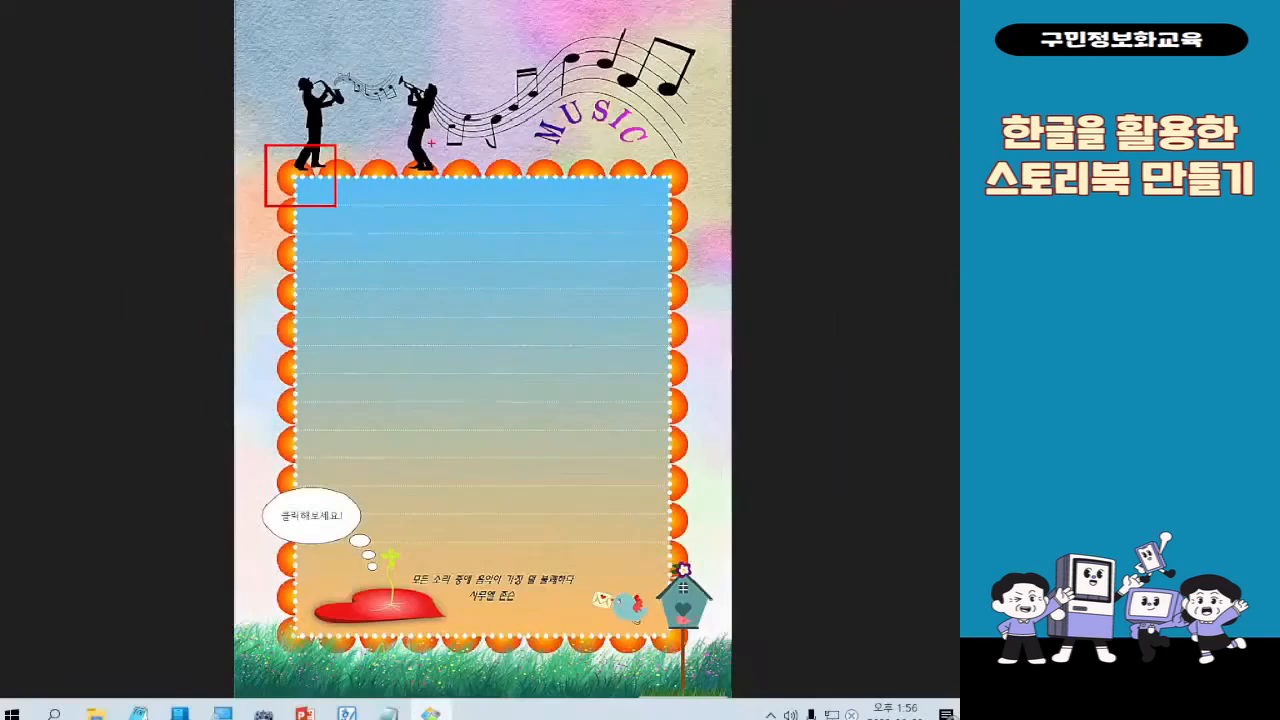
pyautogui.click(881, 9)
# Open the circle's object properties and set both its width and height to 20 mm
pyautogui.hotkey('ctrl', '4')
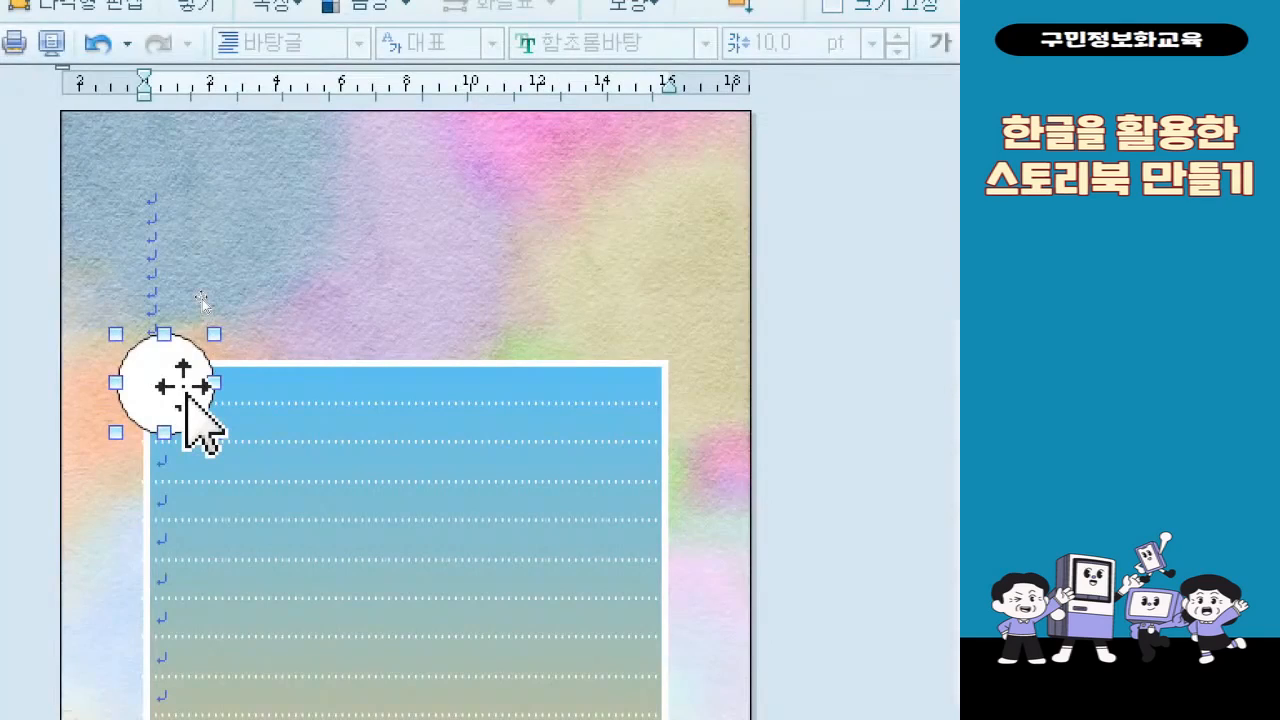
pyautogui.doubleClick(186, 396)
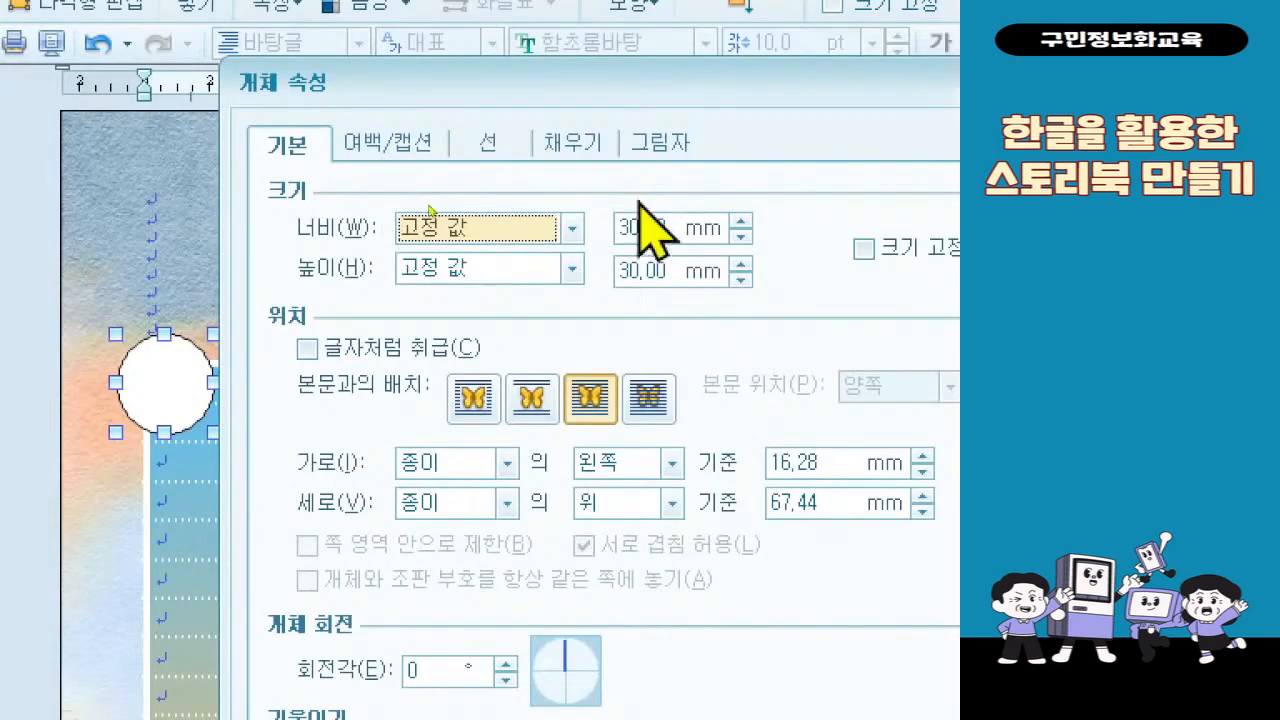
pyautogui.click(634, 244)
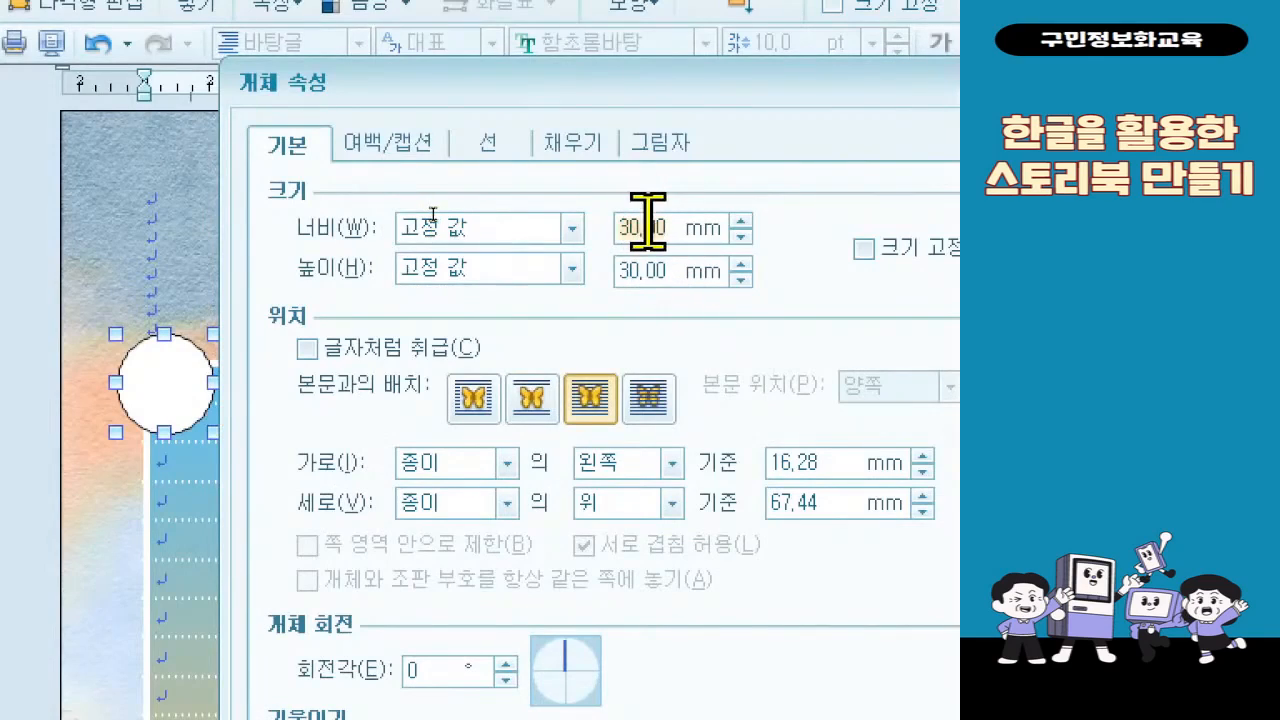
pyautogui.write('32')
pyautogui.press('BackSpace')
pyautogui.press('BackSpace')
pyautogui.write('20')
pyautogui.press('Tab')
pyautogui.press('Tab')
pyautogui.write('20')
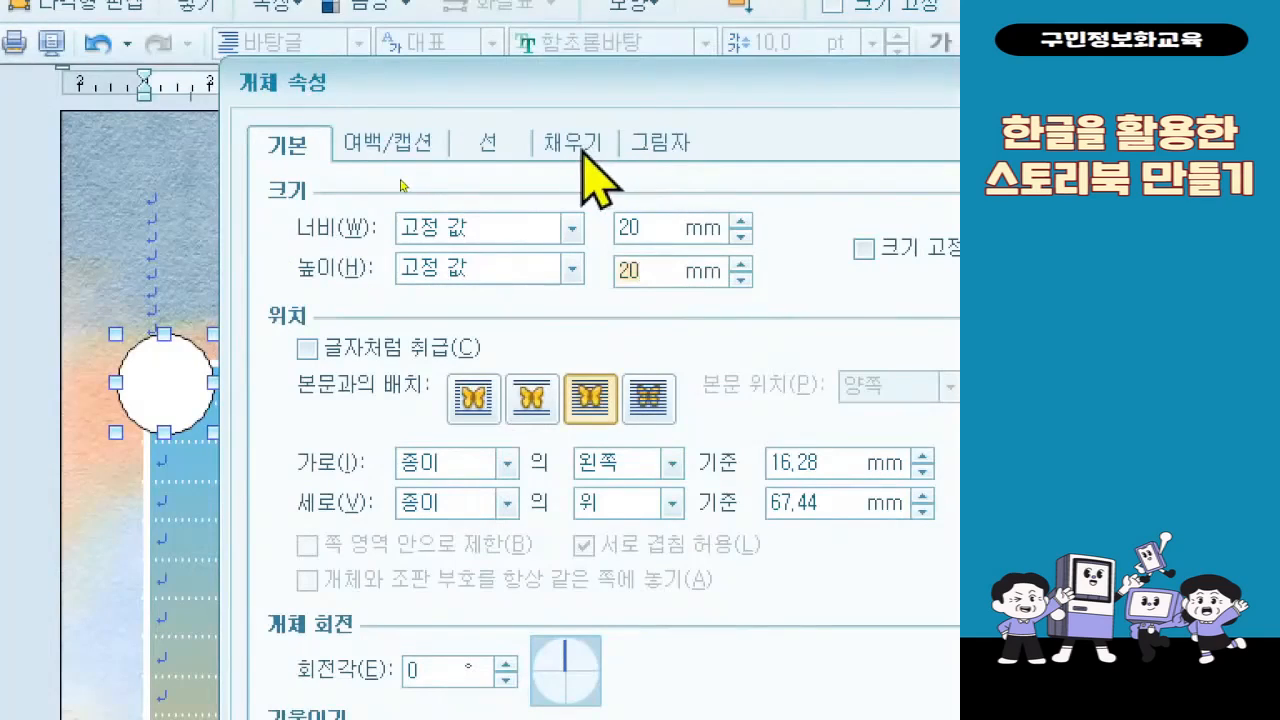
# Switch the circle's fill to a gradient and choose the 열광 gradient type
pyautogui.click(576, 145)
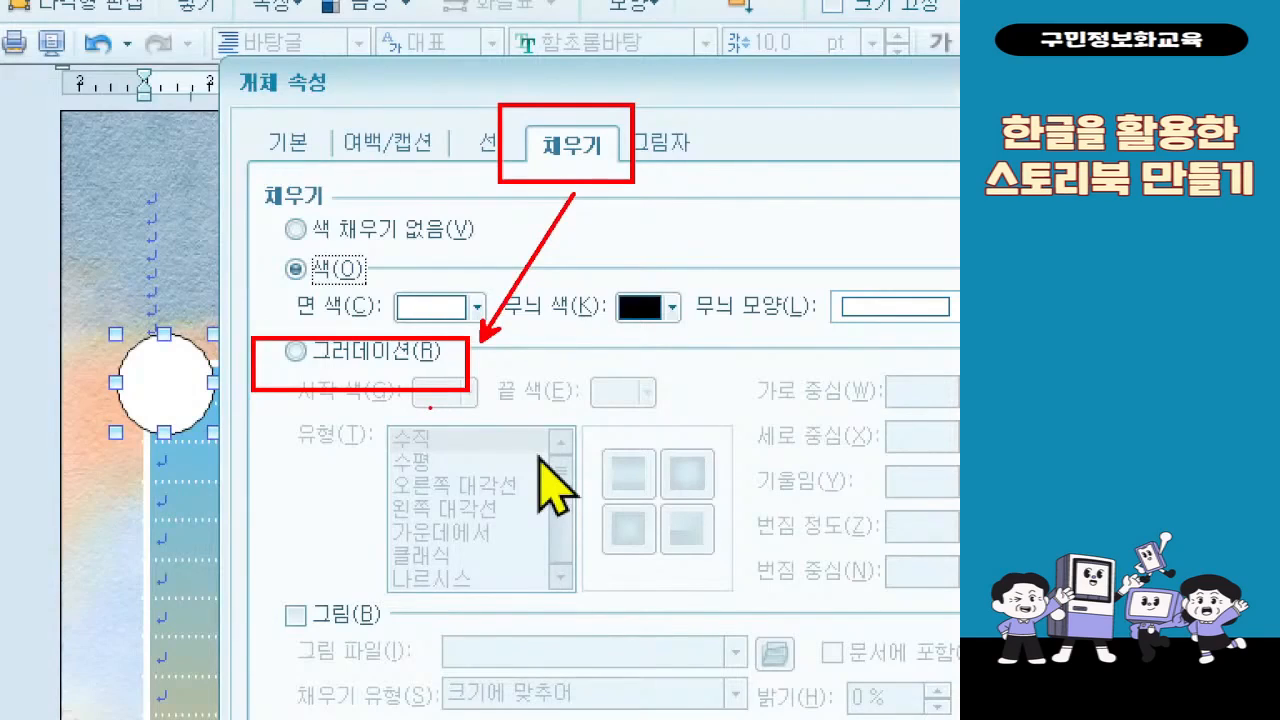
pyautogui.click(420, 358)
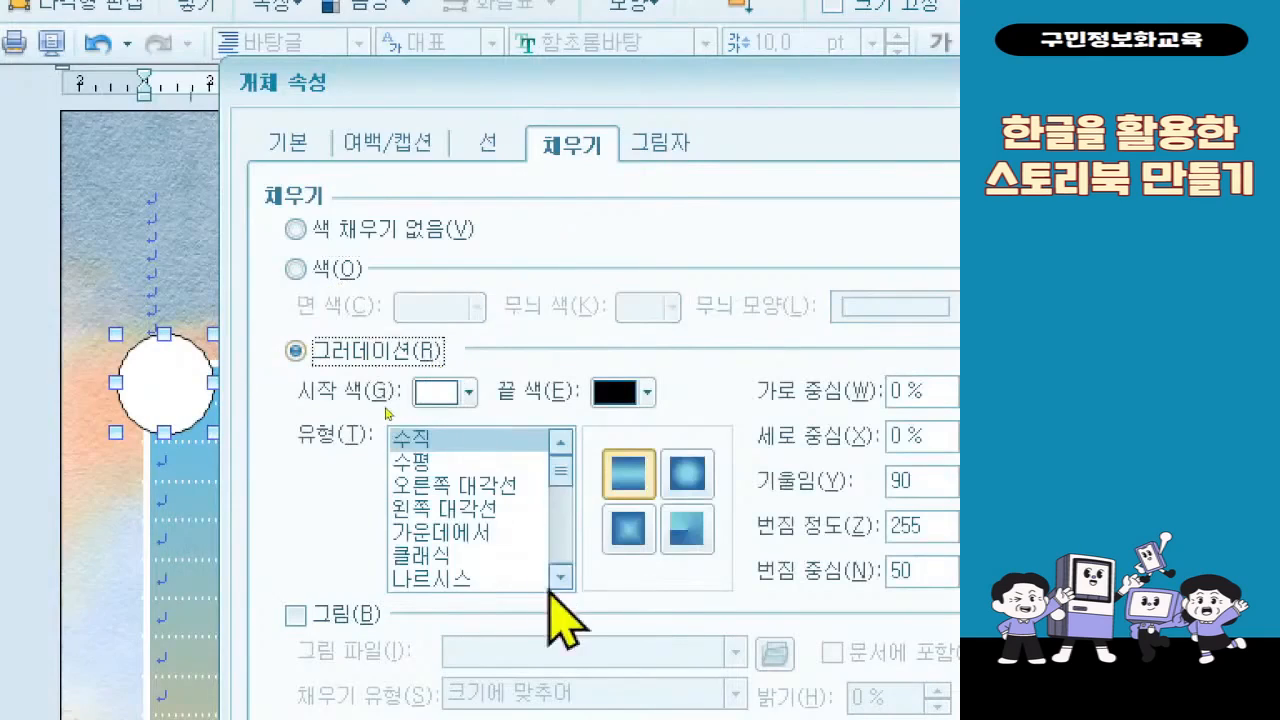
pyautogui.moveTo(566, 468); pyautogui.dragTo(580, 571)
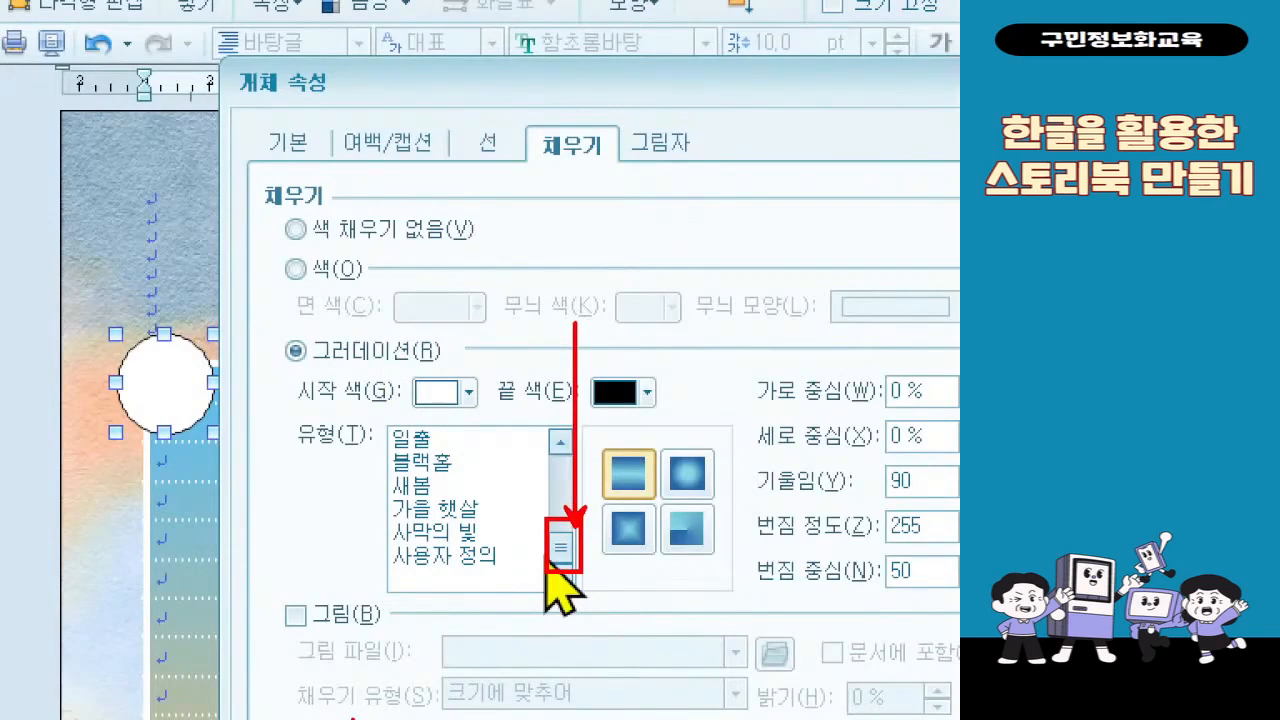
pyautogui.doubleClick(561, 442)
pyautogui.doubleClick(561, 442)
pyautogui.doubleClick(561, 442)
pyautogui.click(561, 442)
pyautogui.doubleClick(561, 442)
pyautogui.click(561, 442)
pyautogui.click(462, 486)
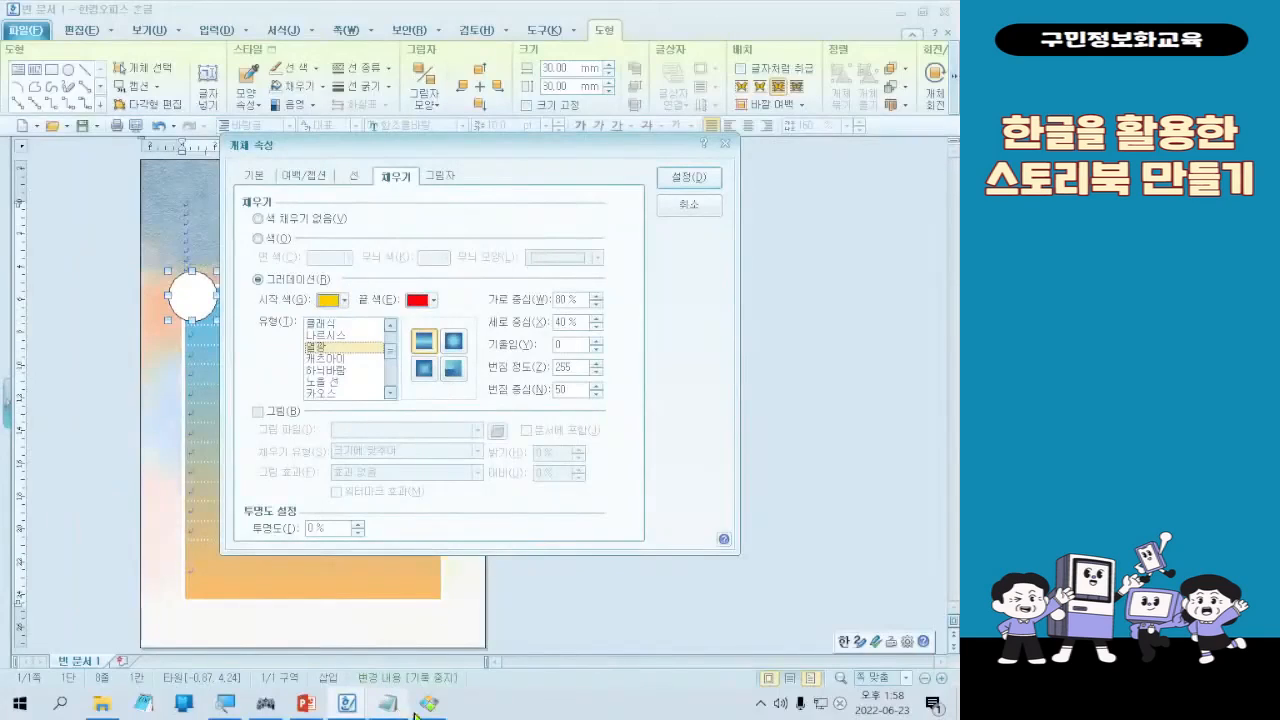
# Check the circle colours in the sample image and set the gradient's end colour to the palette's orange
pyautogui.click(429, 704)
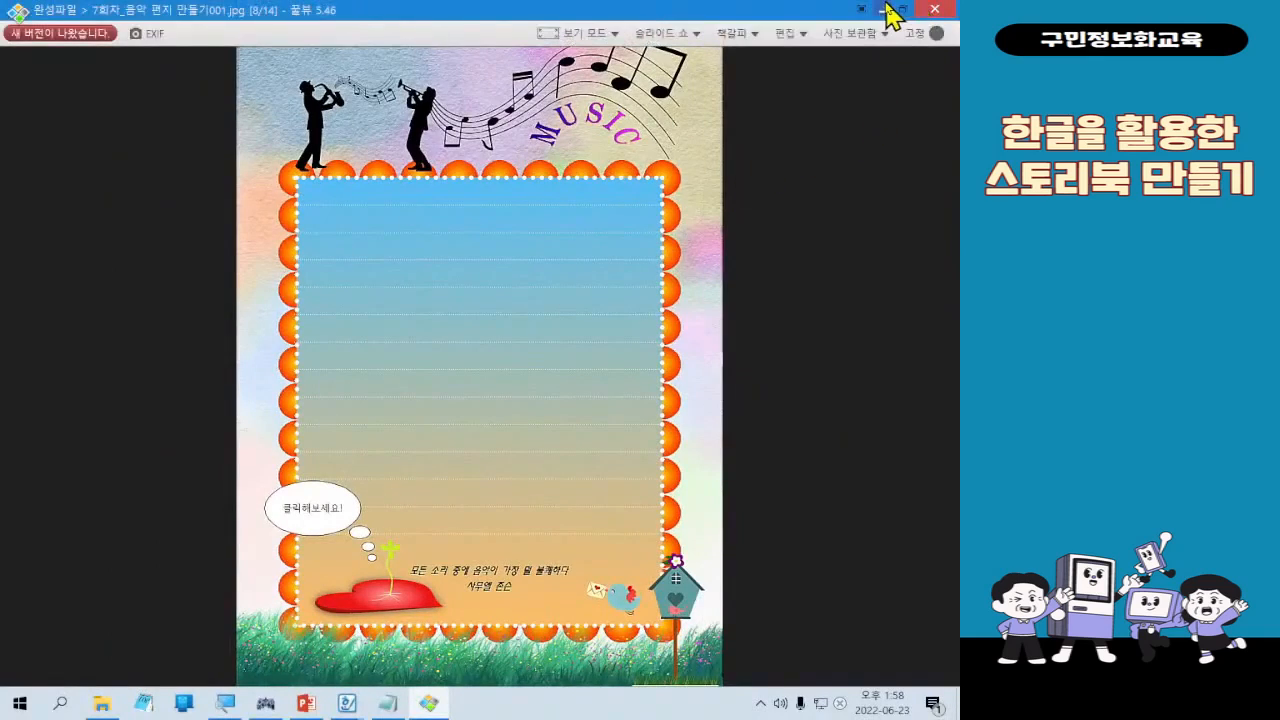
pyautogui.click(886, 6)
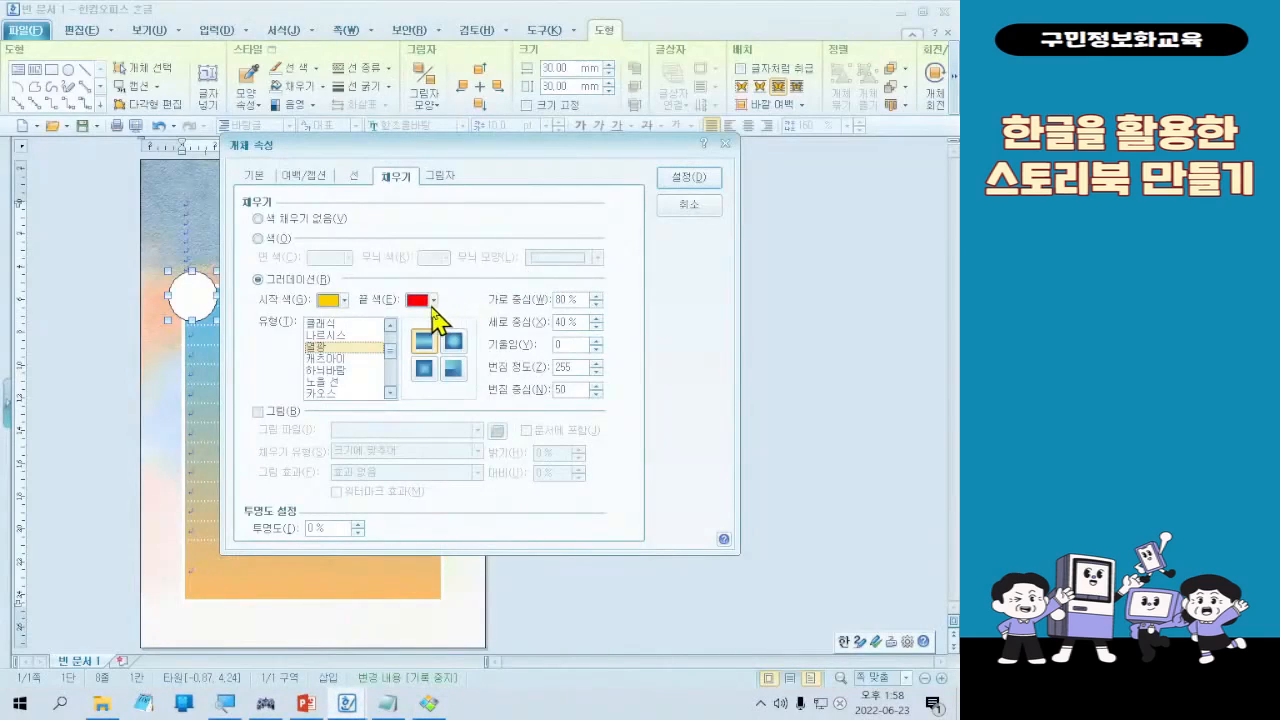
pyautogui.click(433, 301)
pyautogui.hotkey('ctrl', '1')
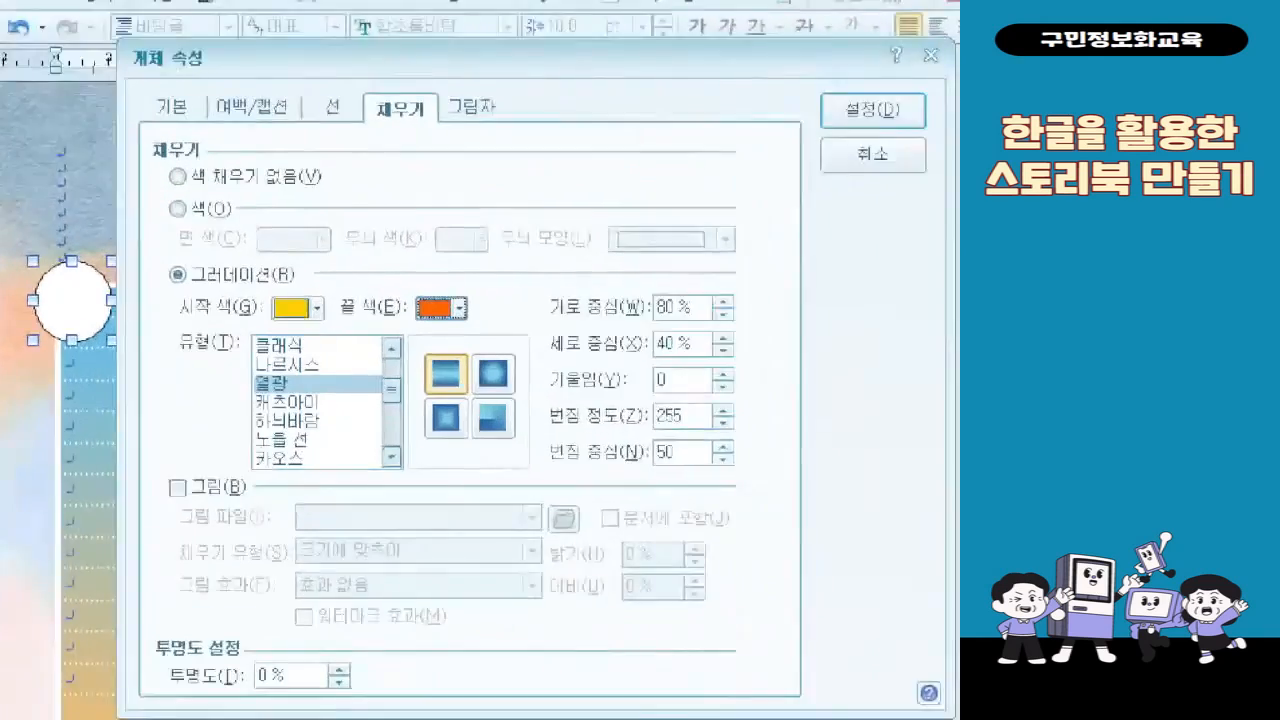
pyautogui.click(407, 301)
pyautogui.moveTo(335, 270); pyautogui.dragTo(507, 345)
pyautogui.moveTo(516, 260)
pyautogui.mouseDown()
pyautogui.moveTo(546, 322)
pyautogui.moveTo(628, 226)
pyautogui.mouseUp()
pyautogui.press('Escape')
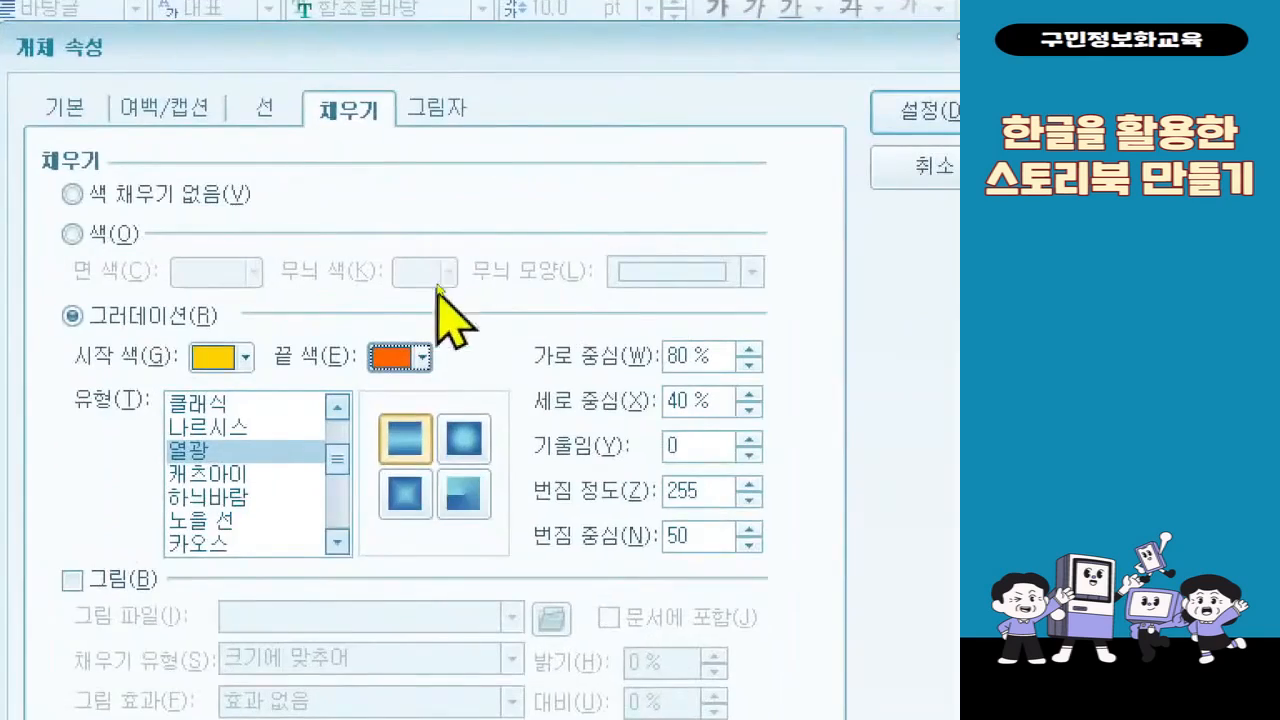
pyautogui.click(433, 300)
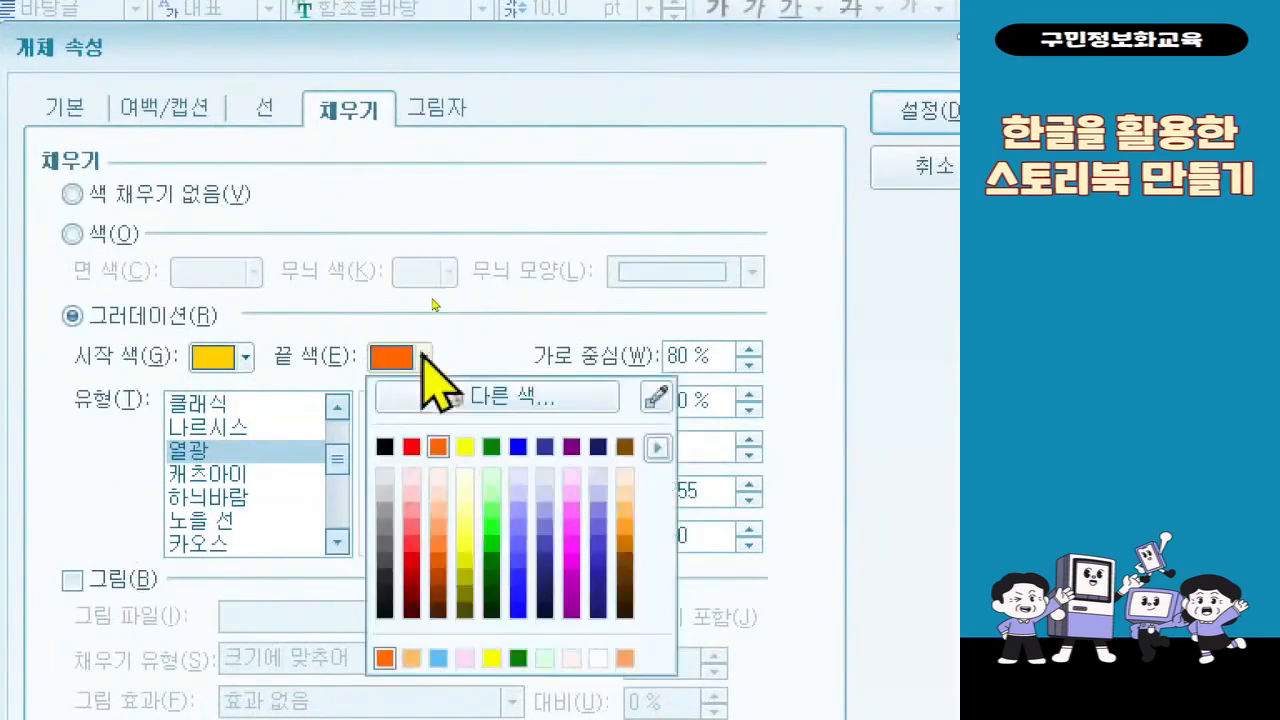
pyautogui.click(438, 447)
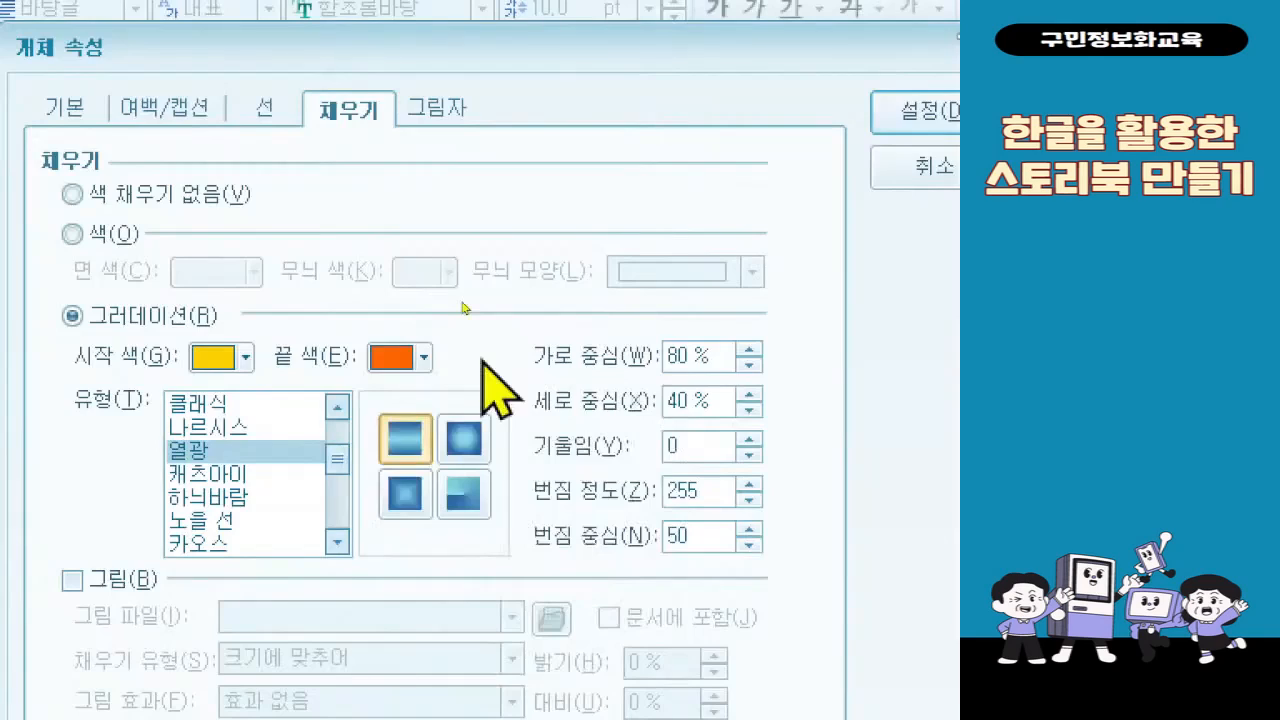
# Choose the circular gradient shape and set the gradient type to 가운데에서 for the circle's fill
pyautogui.click(466, 438)
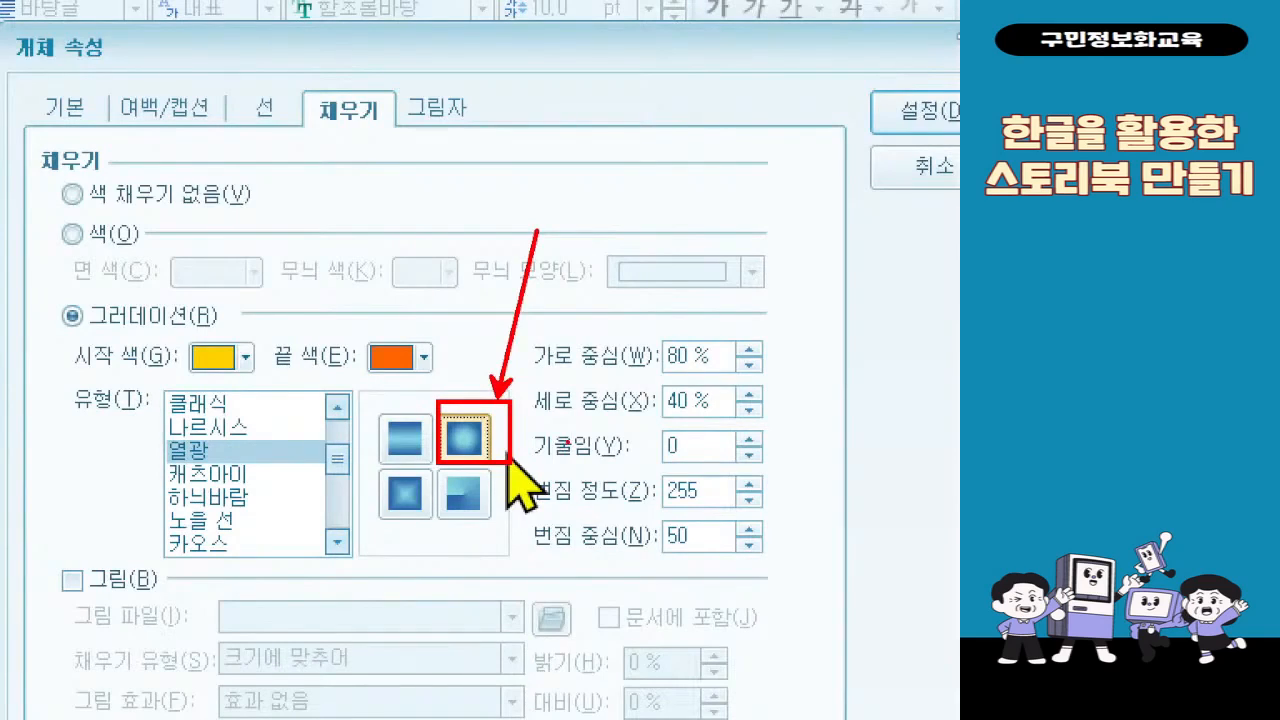
pyautogui.scroll(2, 343, 443)
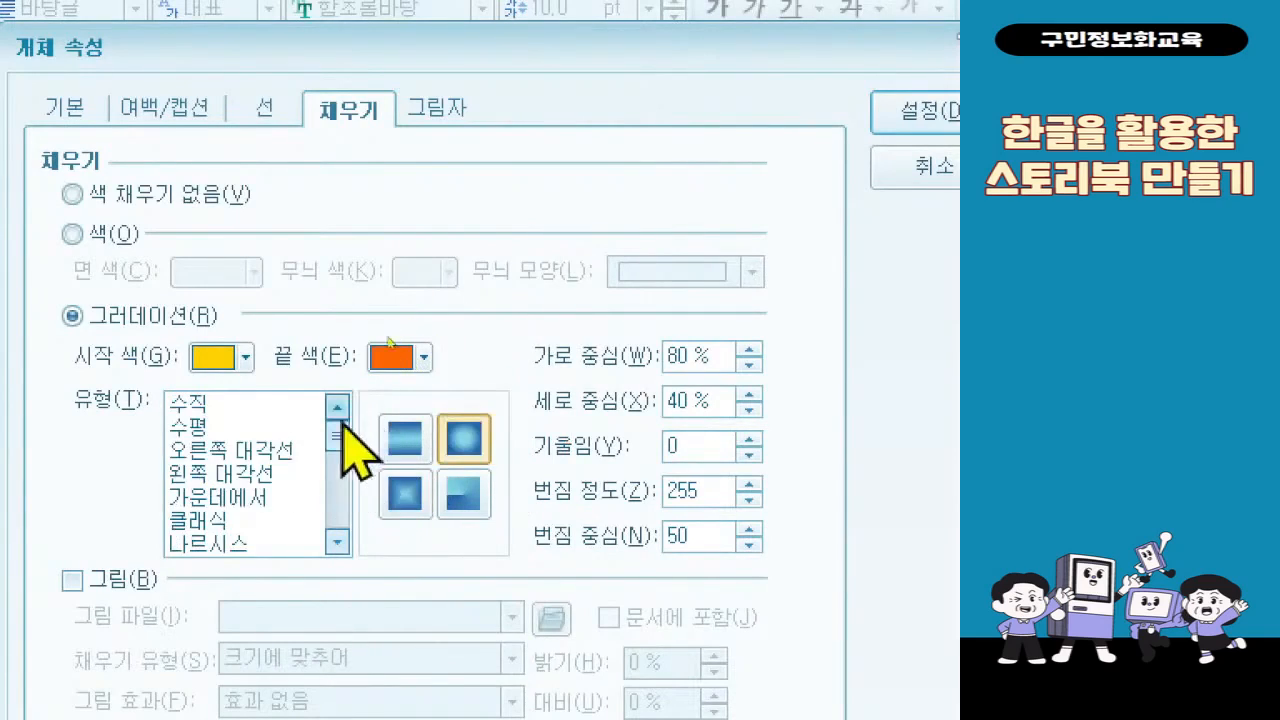
pyautogui.click(266, 498)
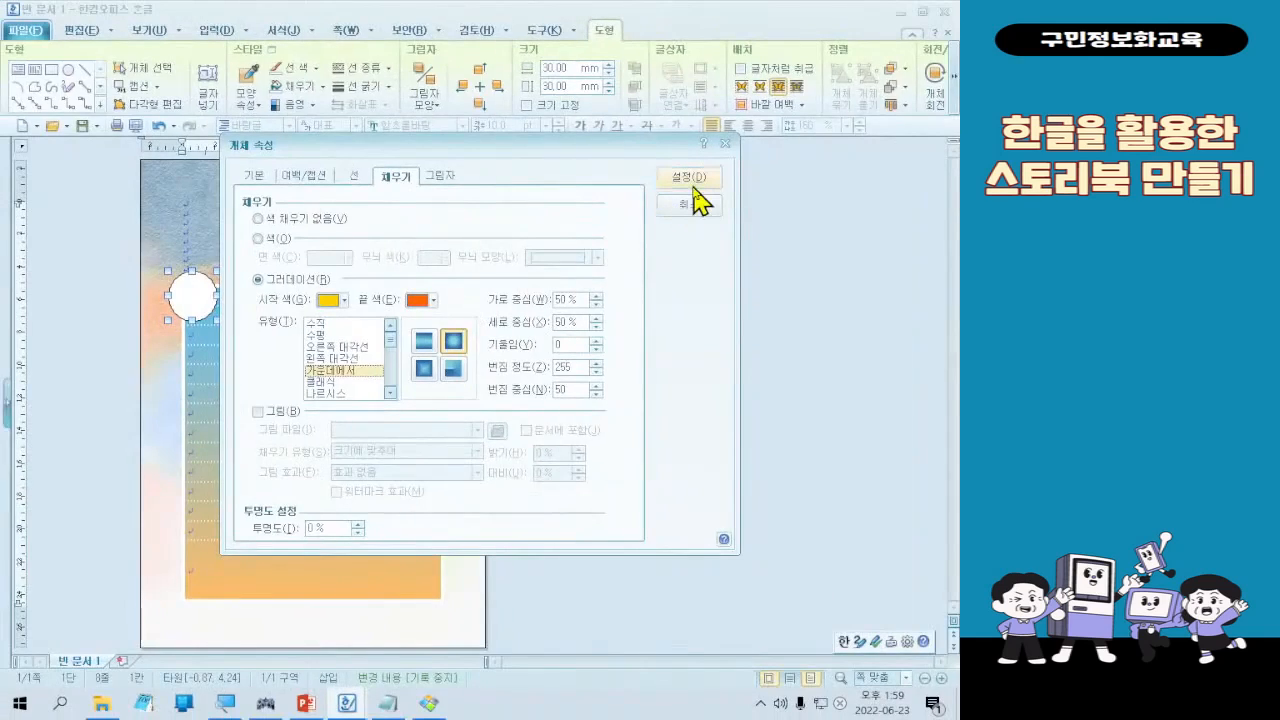
# Apply the circle's gradient fill and set its outline type to 선 없음
pyautogui.click(689, 180)
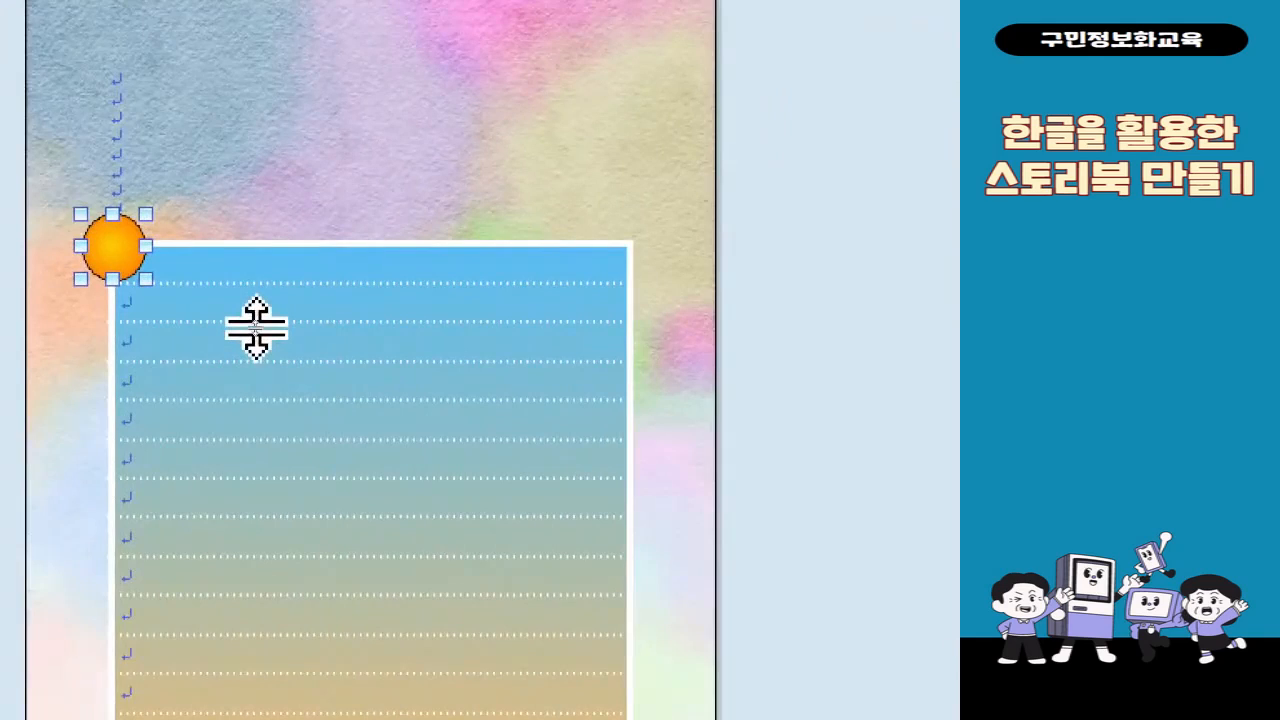
pyautogui.doubleClick(128, 258)
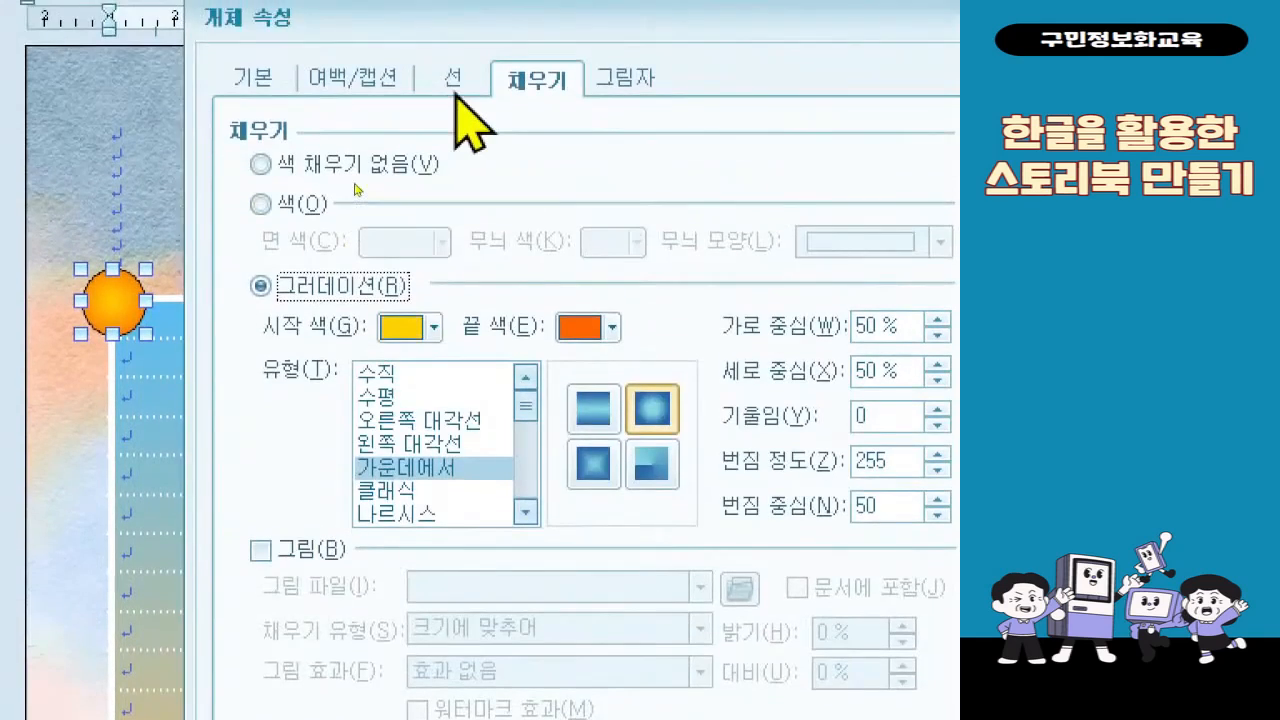
pyautogui.click(452, 24)
pyautogui.click(937, 161)
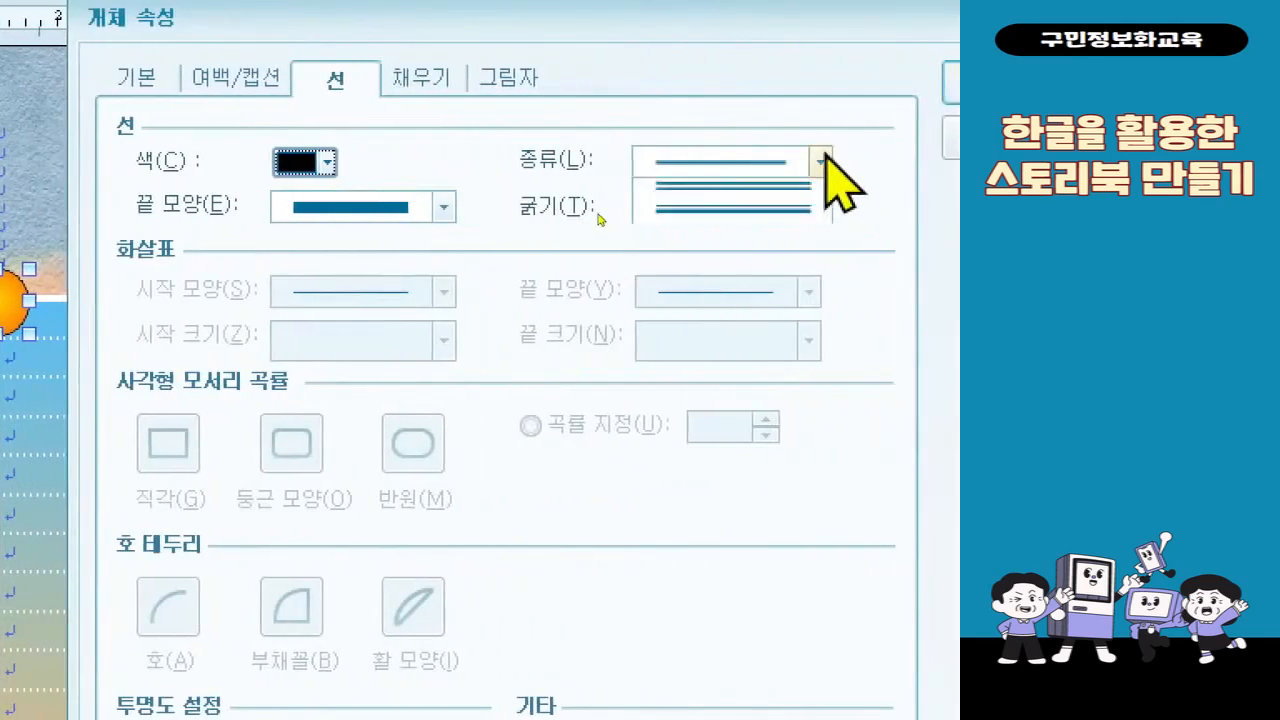
pyautogui.click(805, 195)
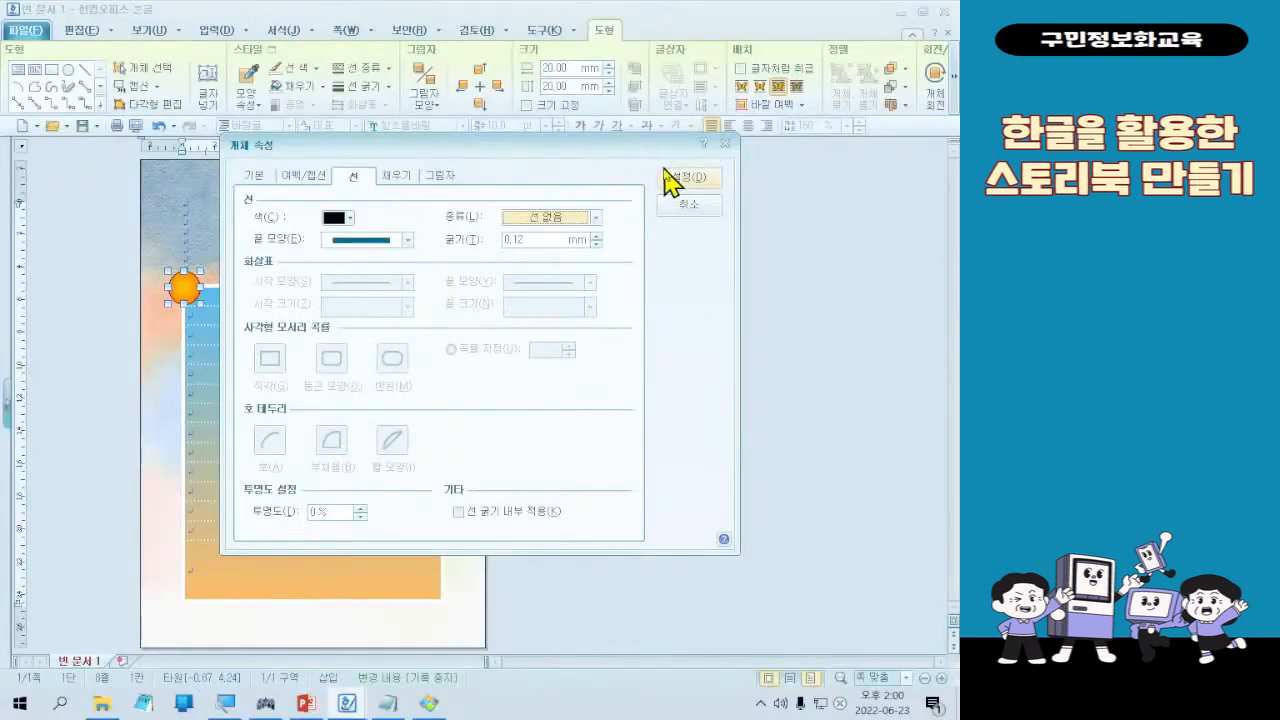
pyautogui.click(671, 178)
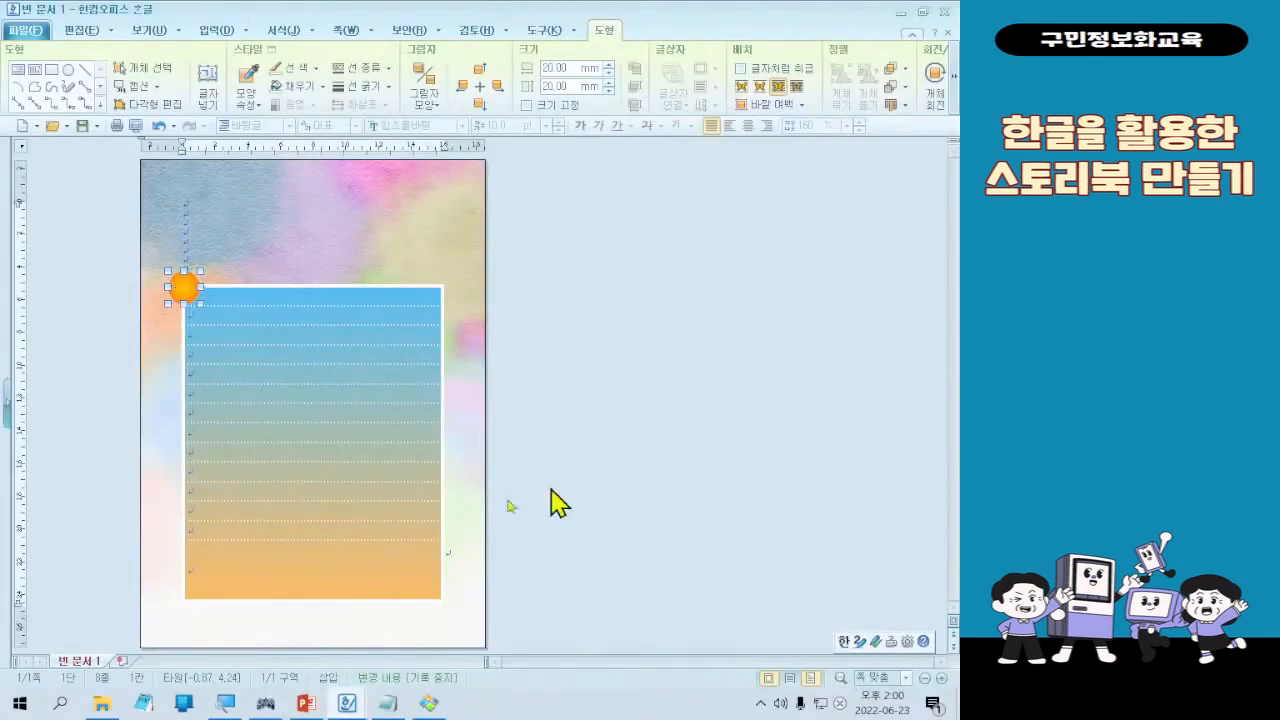
pyautogui.click(225, 703)
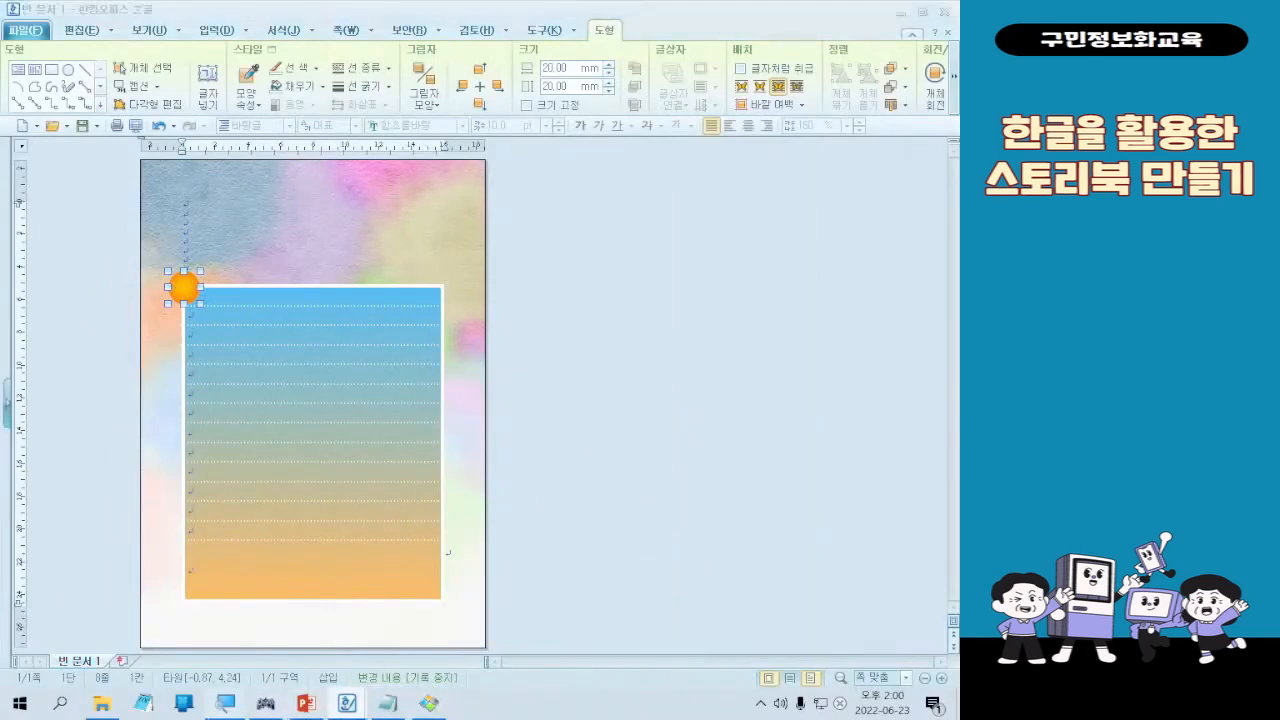
pyautogui.click(295, 137)
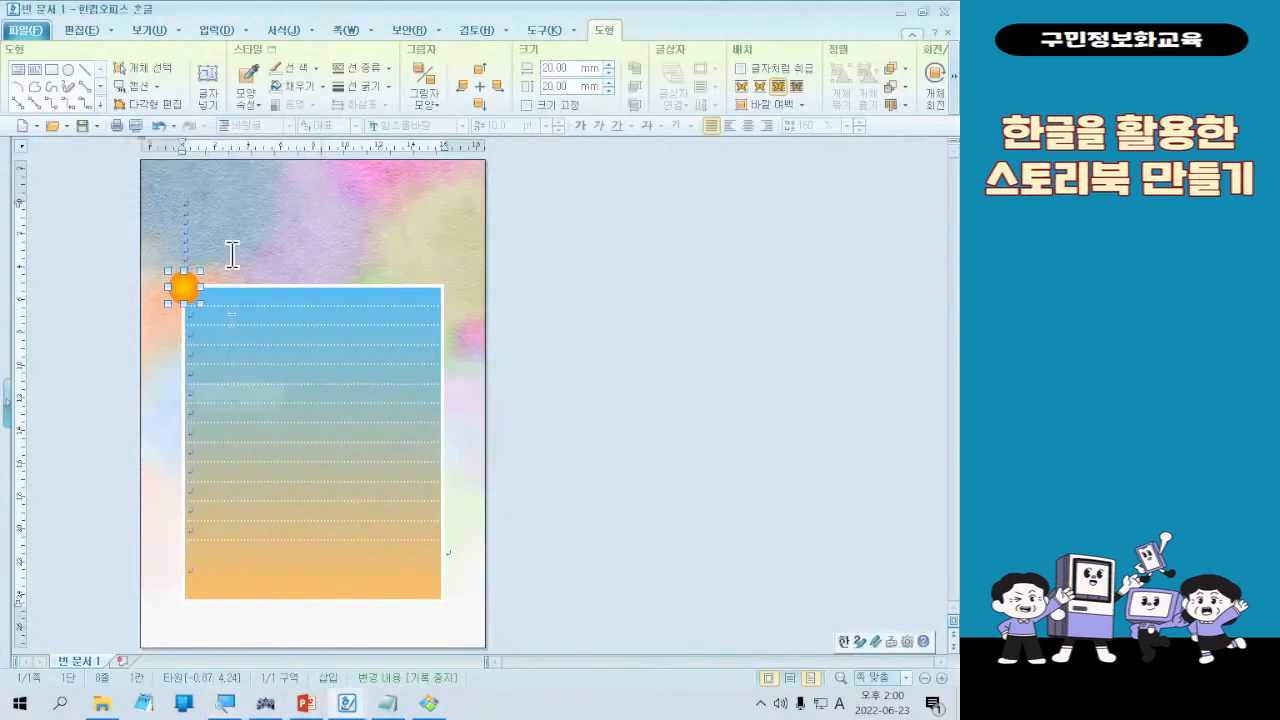
pyautogui.click(265, 703)
pyautogui.press('Left')
pyautogui.press('Right')
pyautogui.press('Up')
pyautogui.press('Up')
pyautogui.click(723, 220)
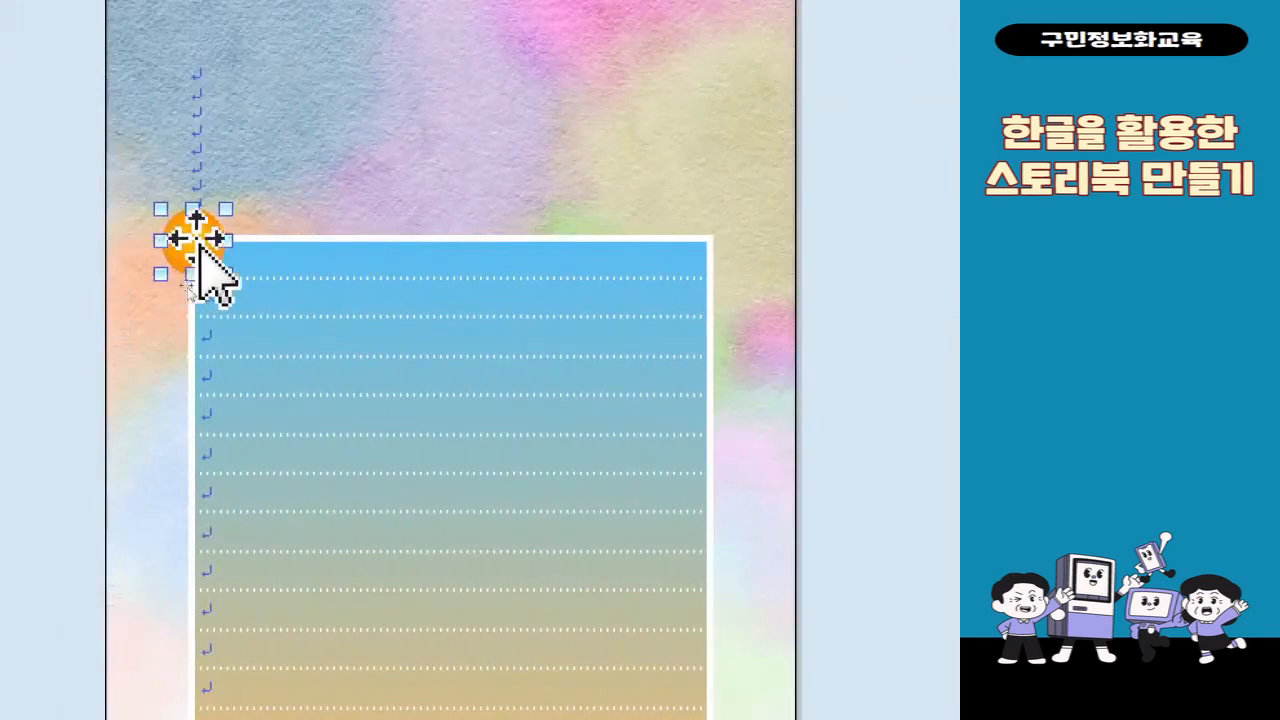
# Nudge the orange circle in small increments to centre it on the table's upper-left corner
pyautogui.press('Right')
pyautogui.press('Right')
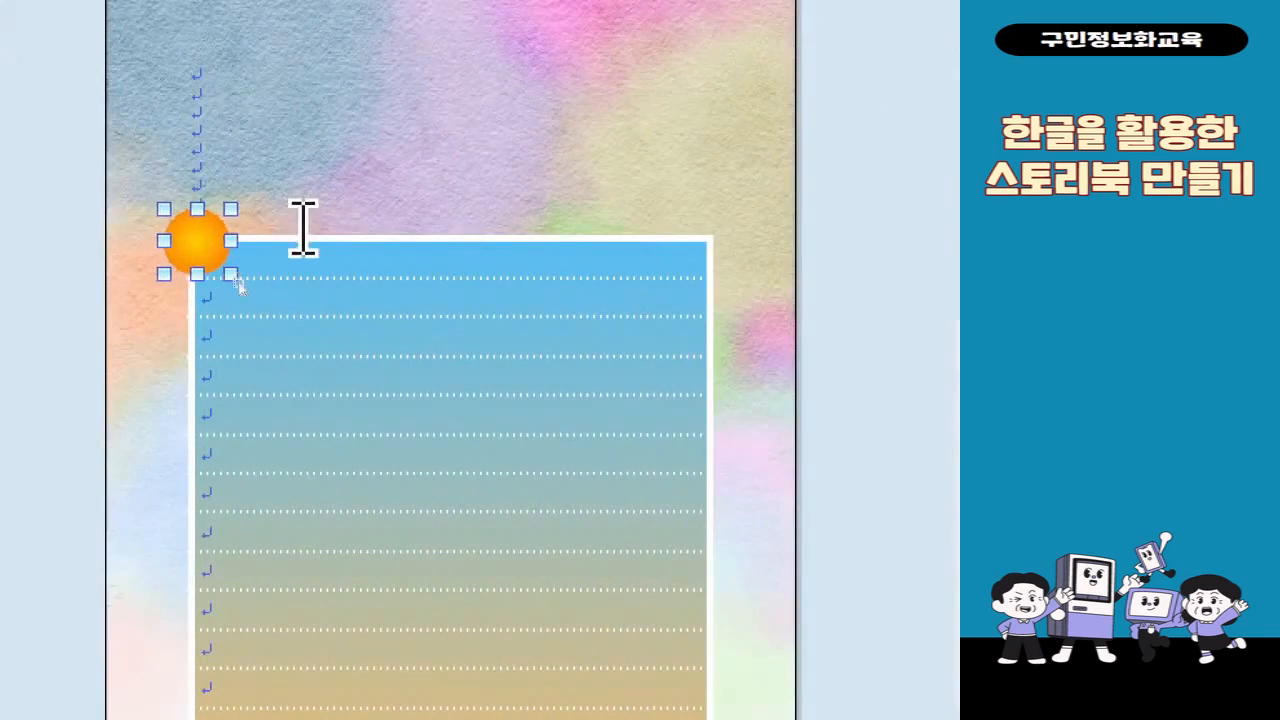
pyautogui.press('Right')
pyautogui.press('Up')
pyautogui.press('Right')
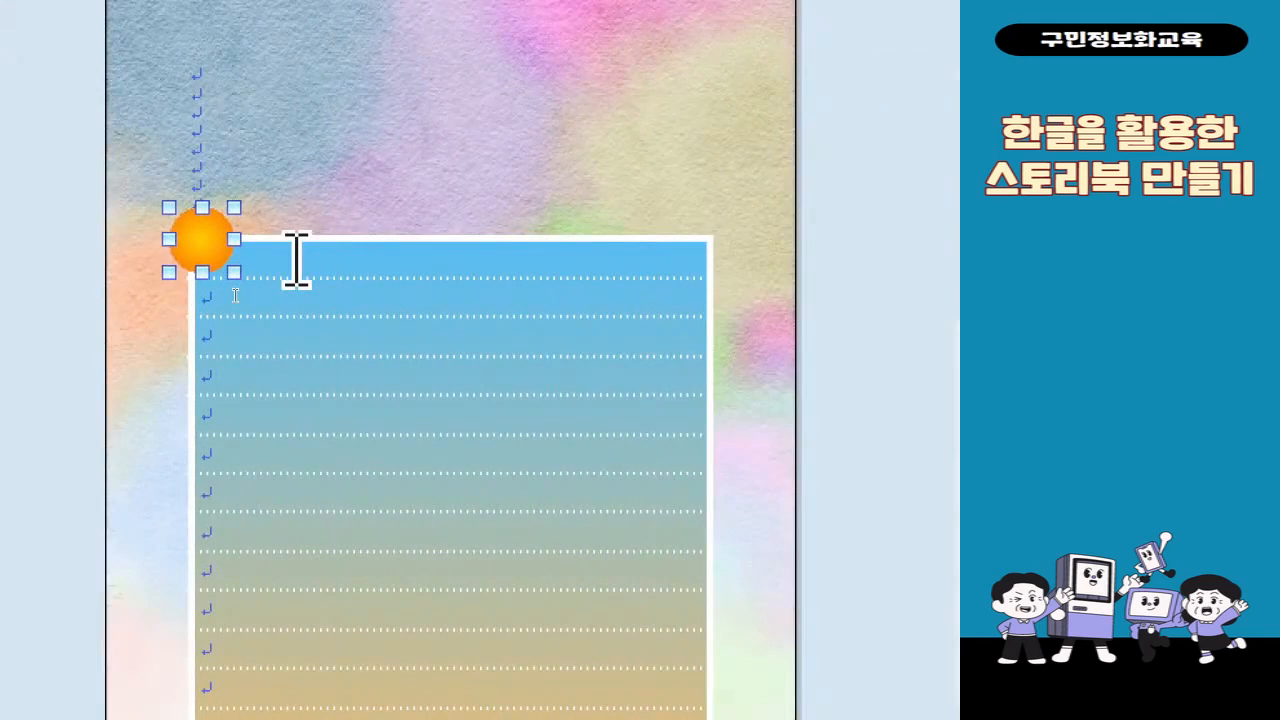
pyautogui.press('Left')
pyautogui.press('Left')
pyautogui.press('Left')
pyautogui.press('Left')
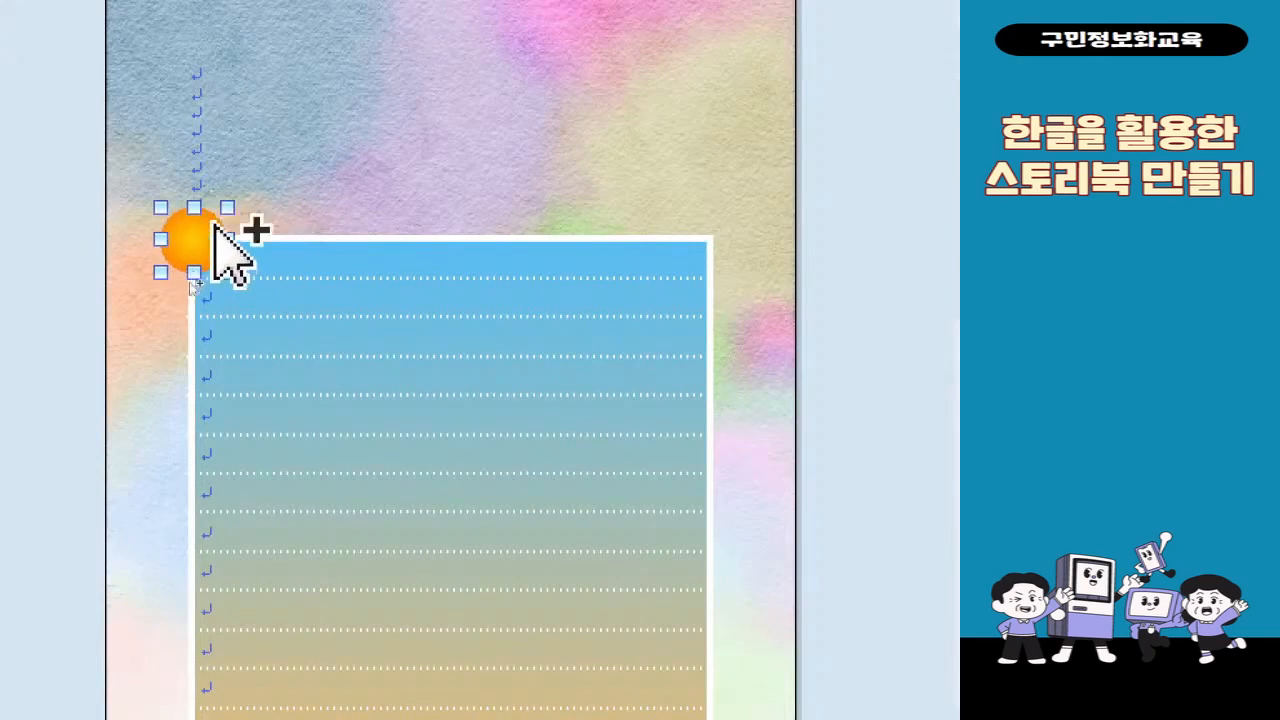
pyautogui.moveTo(260, 258); pyautogui.dragTo(416, 266)
pyautogui.hotkey('ctrl', 'z')
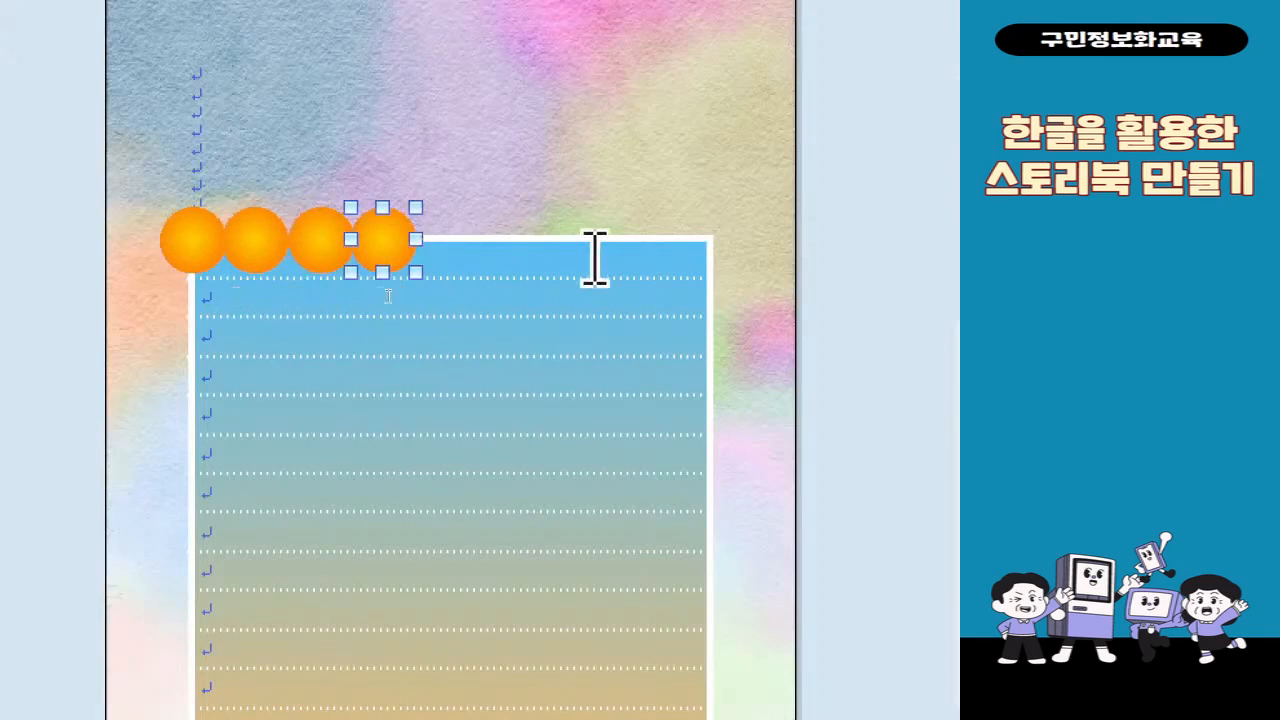
pyautogui.hotkey('ctrl', 'z')
pyautogui.hotkey('ctrl', 'z')
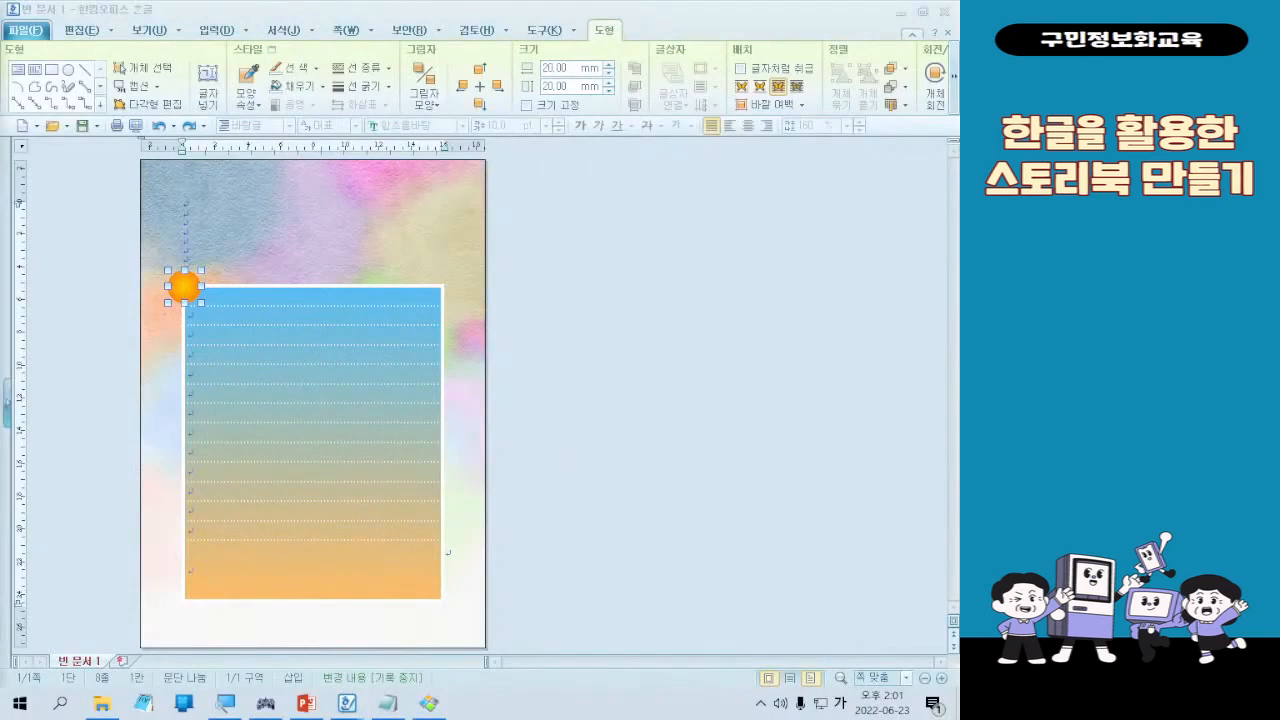
pyautogui.press('Hangul')
pyautogui.press('Hangul')
pyautogui.press('Hangul')
pyautogui.press('Hangul')
pyautogui.click(265, 703)
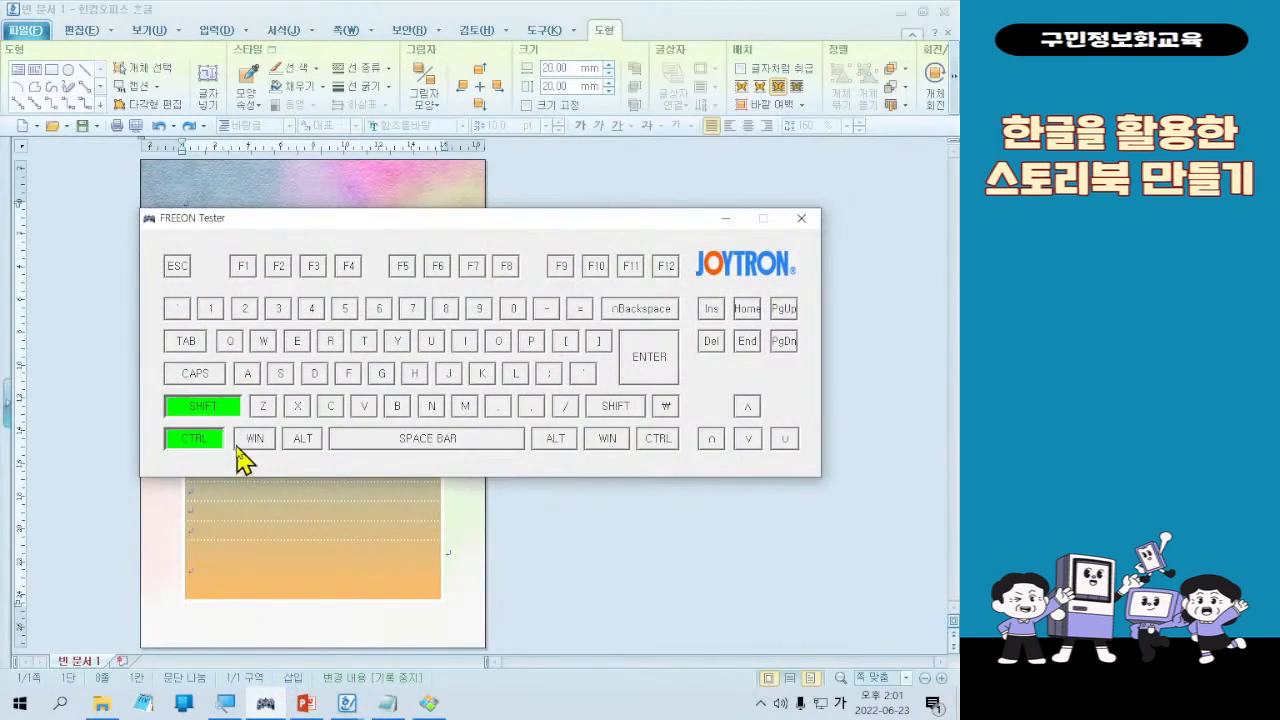
pyautogui.click(726, 219)
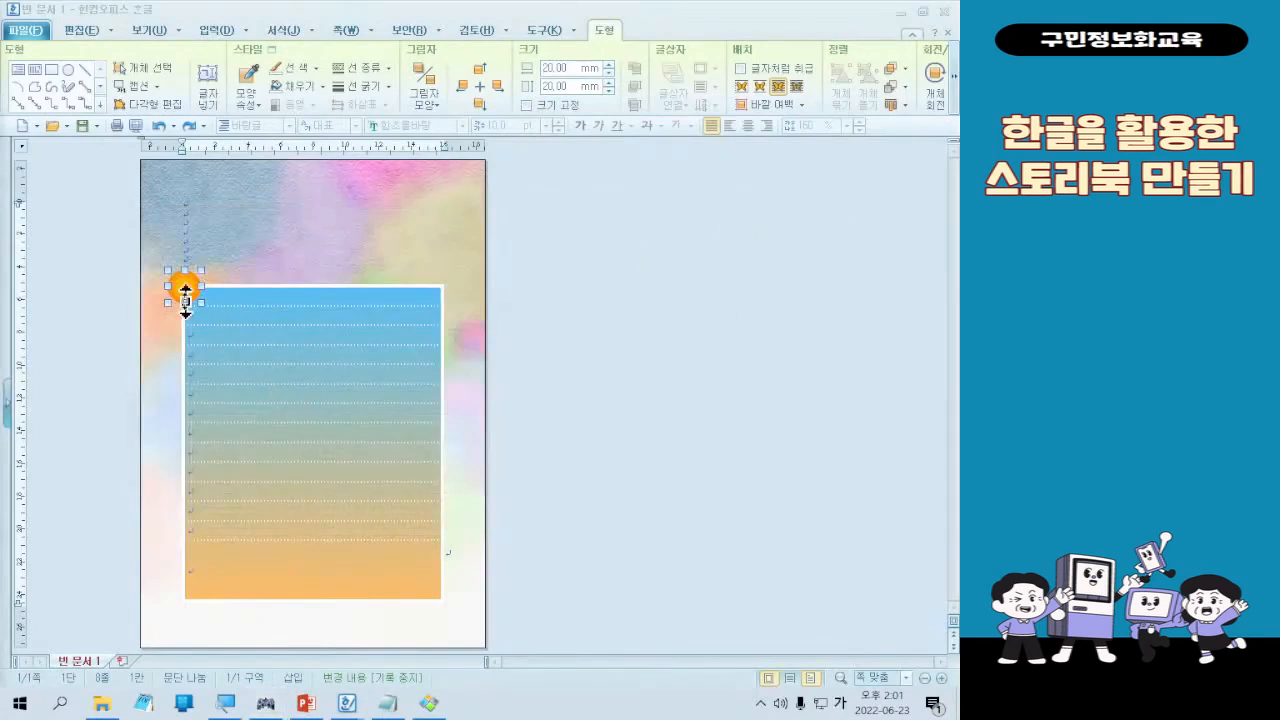
# Duplicate the orange circle repeatedly in a straight, touching row along the table's upper edge
pyautogui.moveTo(183, 295); pyautogui.dragTo(213, 296)
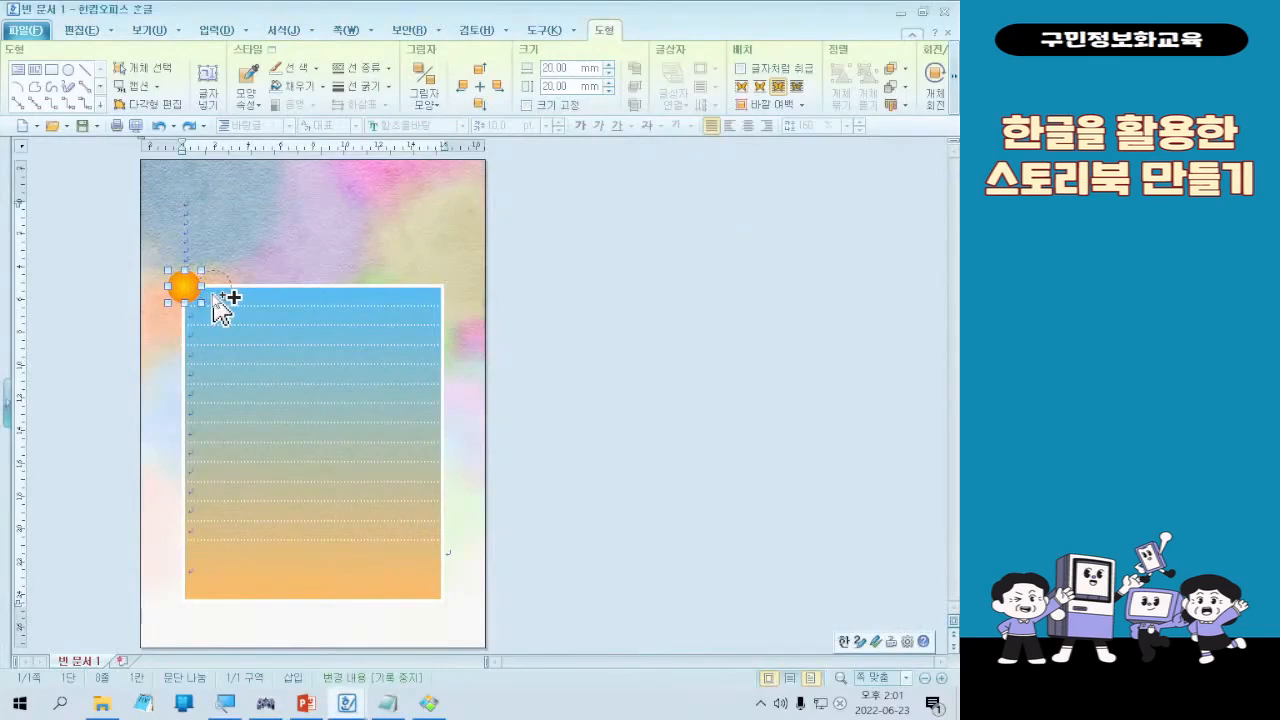
pyautogui.moveTo(214, 299); pyautogui.dragTo(214, 299)
pyautogui.moveTo(214, 297); pyautogui.dragTo(343, 290)
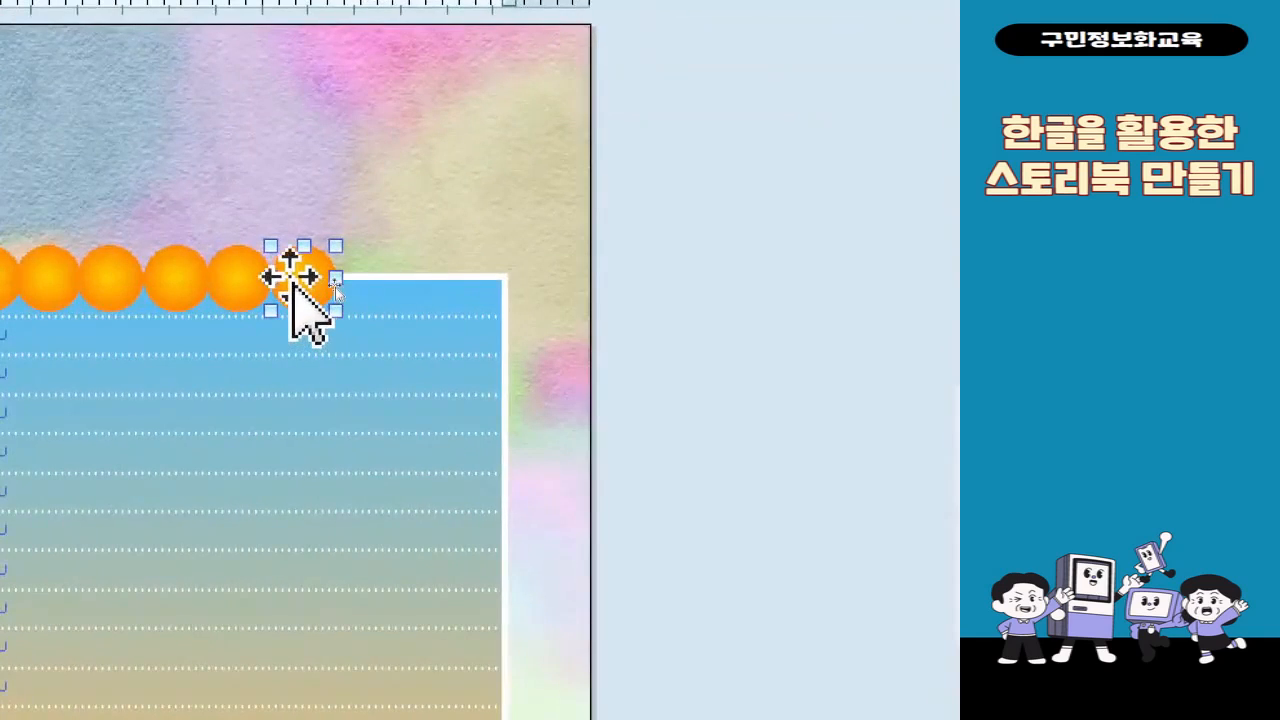
pyautogui.click(328, 286)
pyautogui.moveTo(296, 284); pyautogui.dragTo(372, 285)
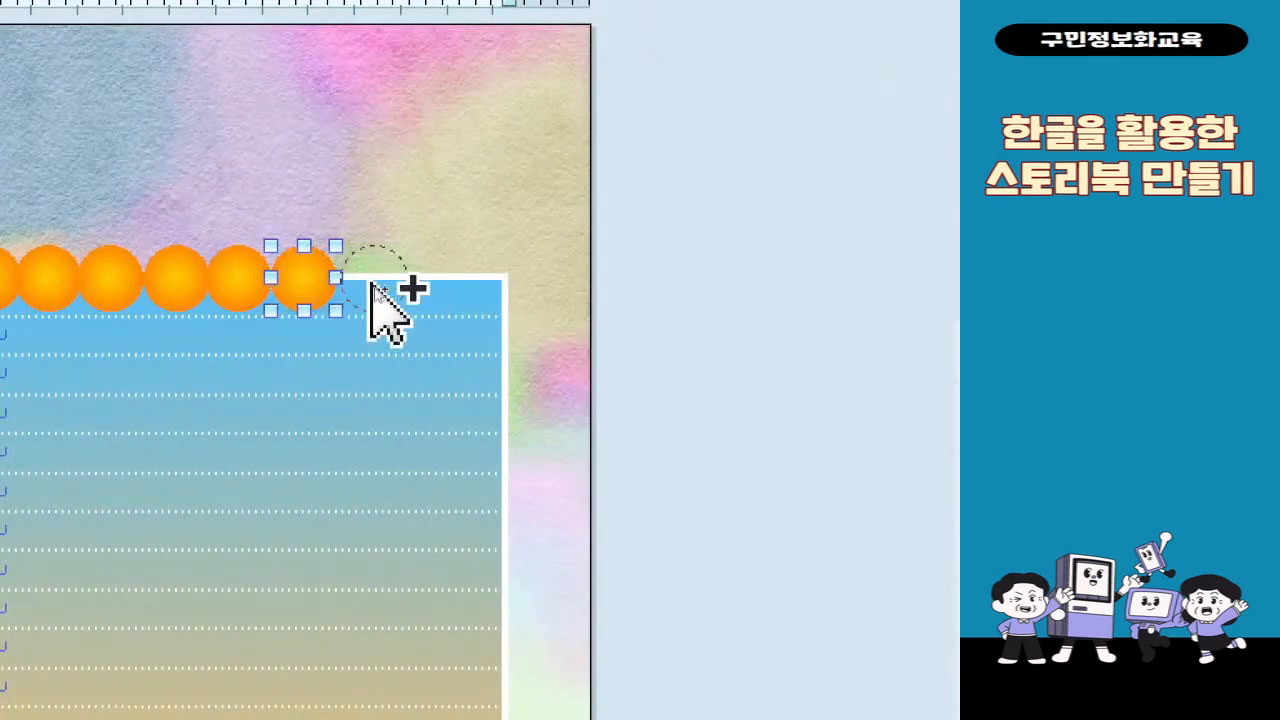
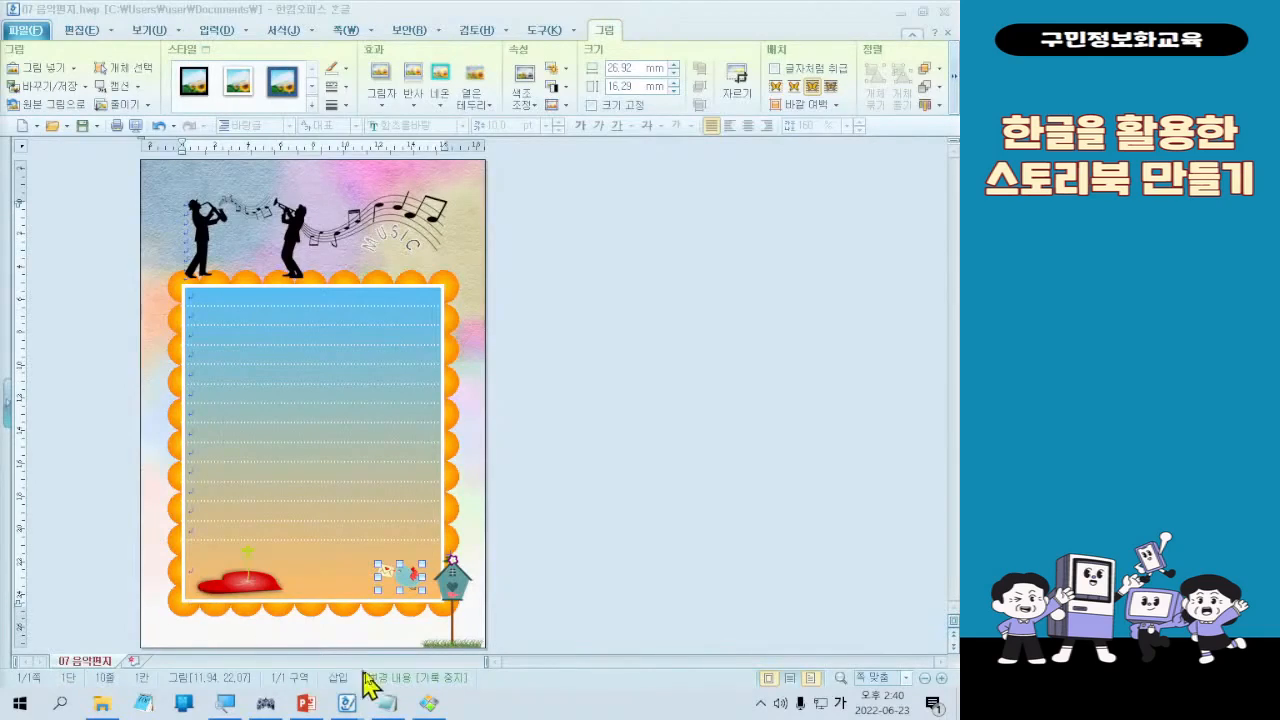
# Examine the lower part of the finished sample image for the quotation text and decorations beside the red heart
pyautogui.click(428, 706)
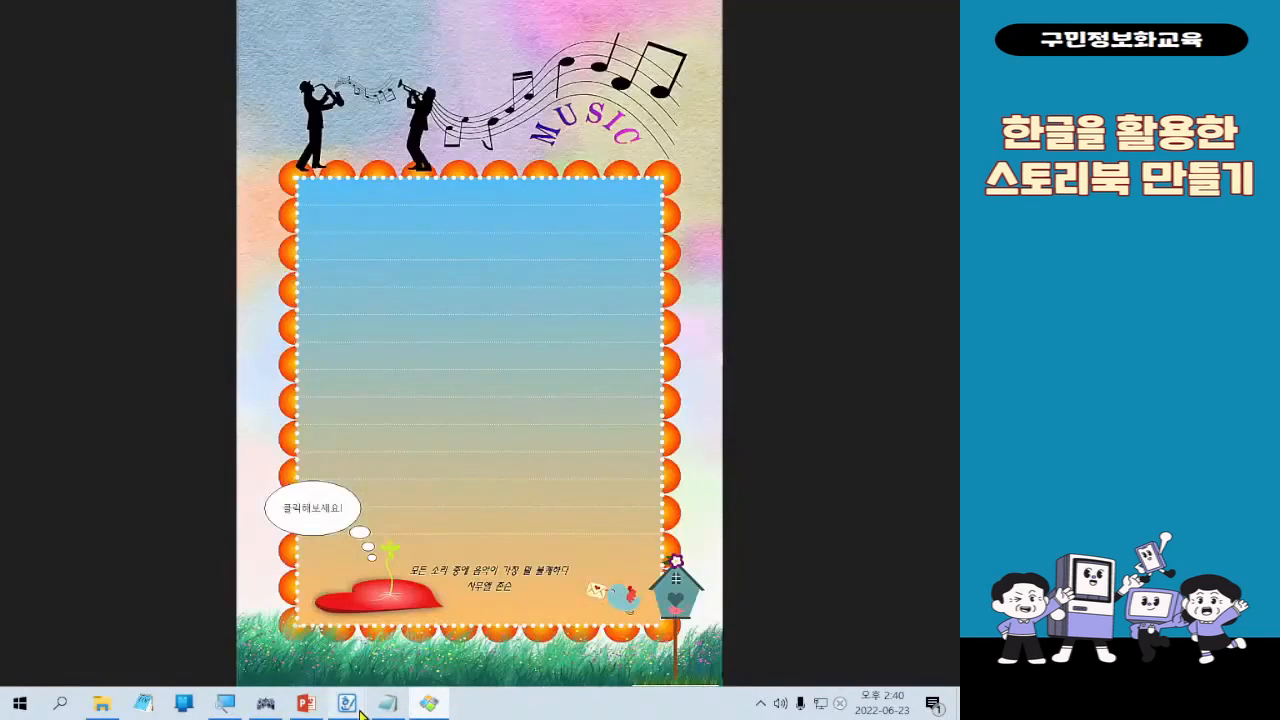
pyautogui.scroll(-1, 549, 580)
pyautogui.scroll(-3, 549, 592)
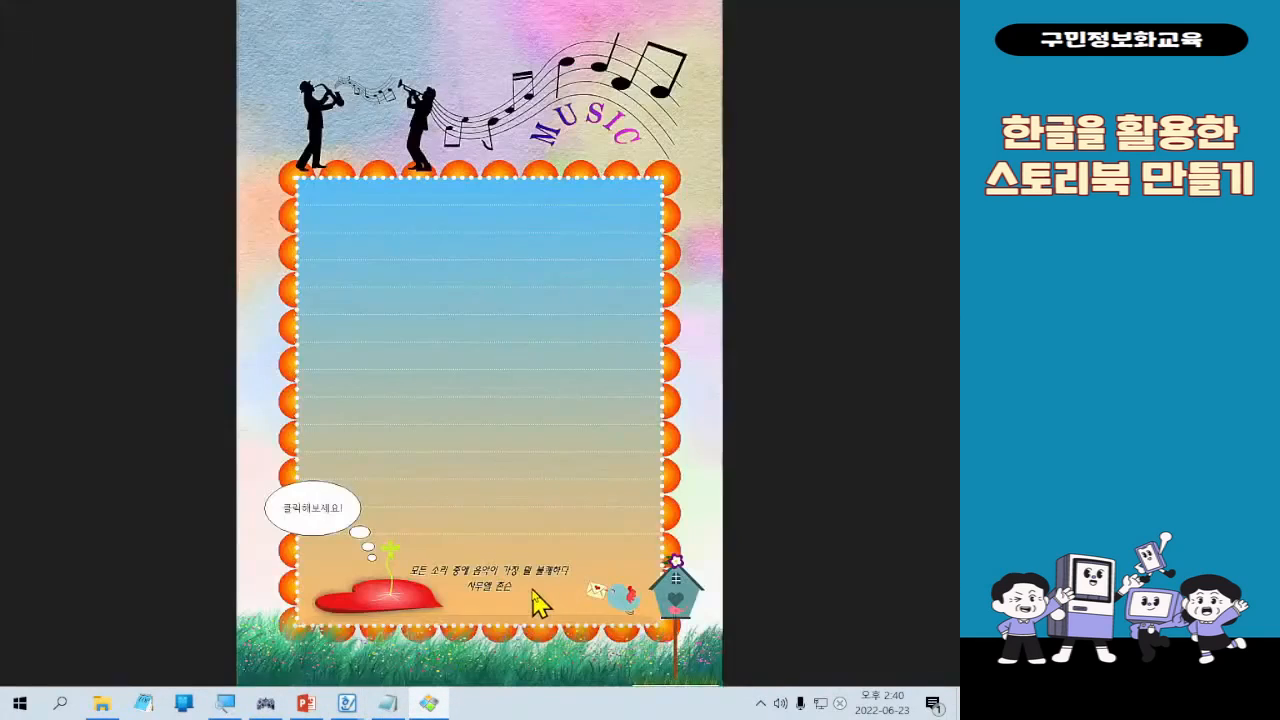
pyautogui.scroll(1, 531, 589)
pyautogui.moveTo(526, 582); pyautogui.dragTo(526, 498)
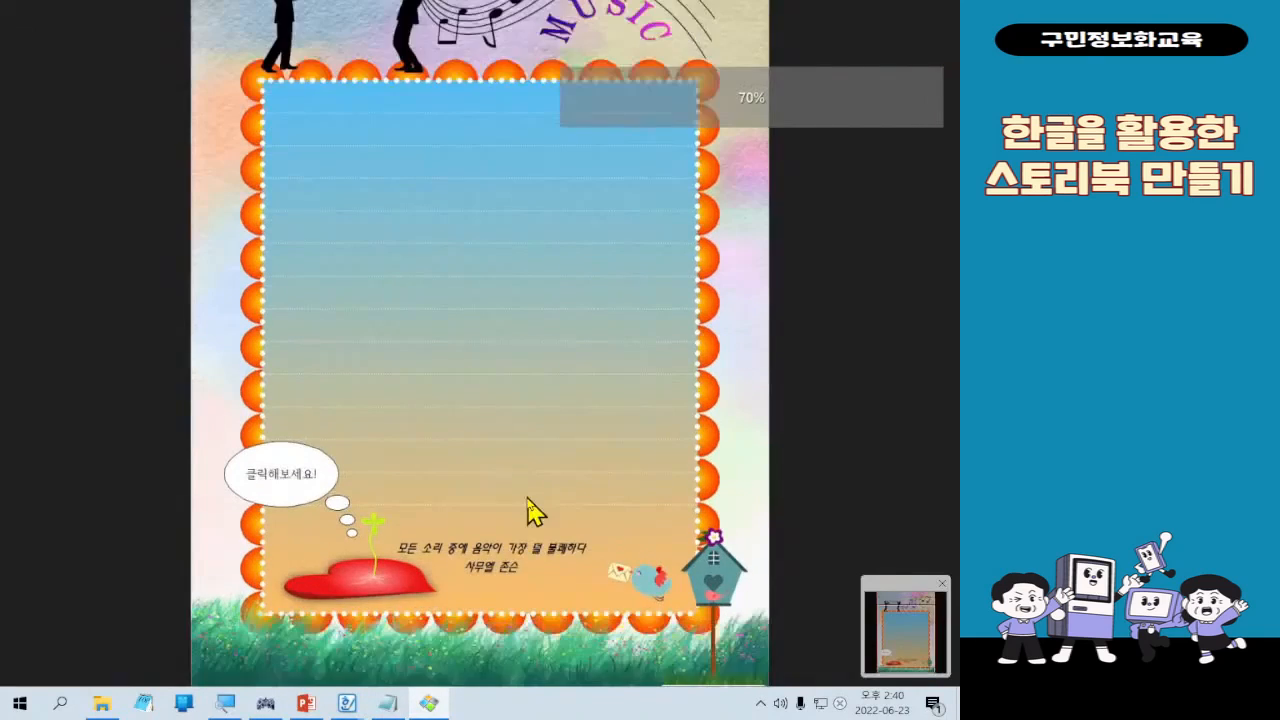
pyautogui.scroll(3, 519, 588)
pyautogui.moveTo(518, 591); pyautogui.dragTo(505, 357)
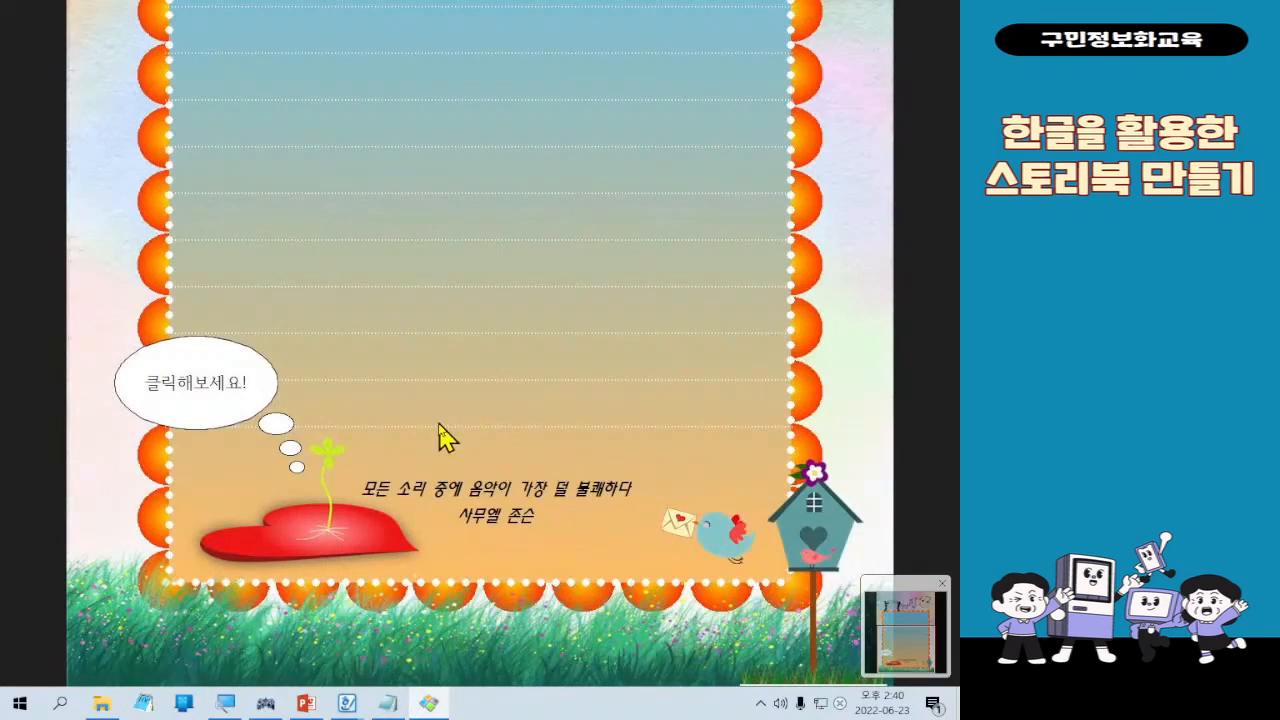
pyautogui.moveTo(829, 17)
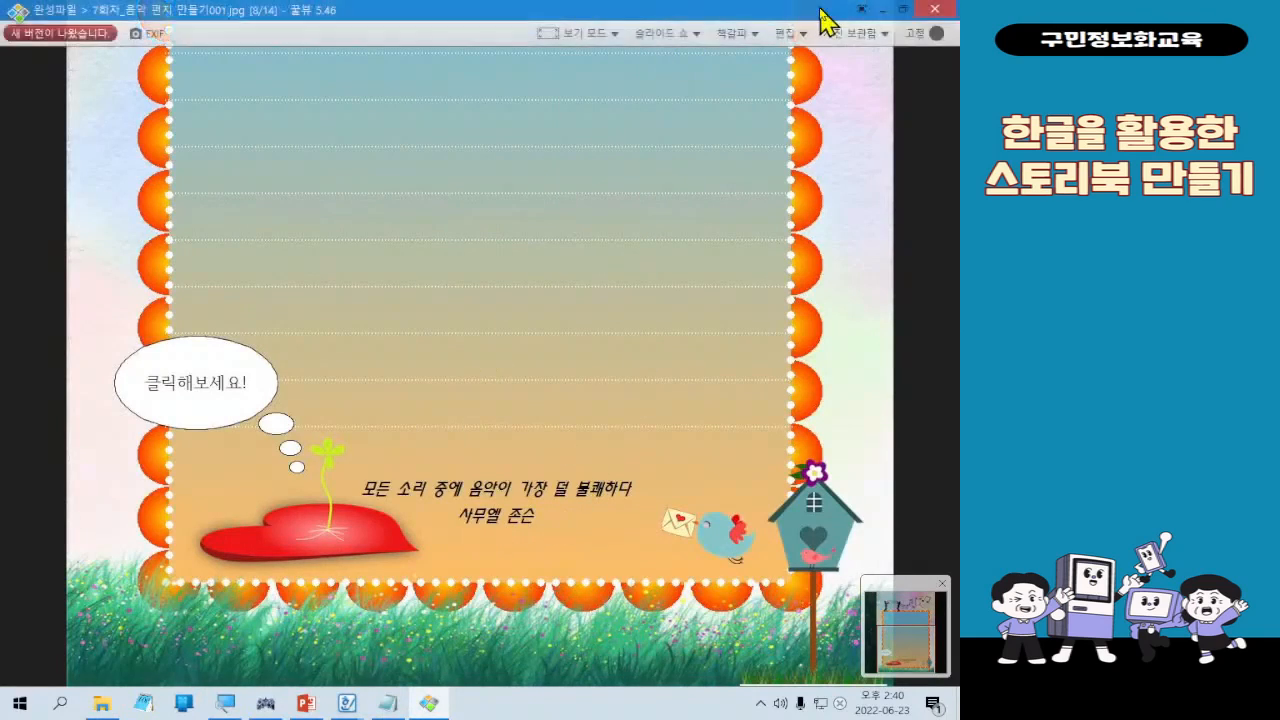
pyautogui.click(879, 8)
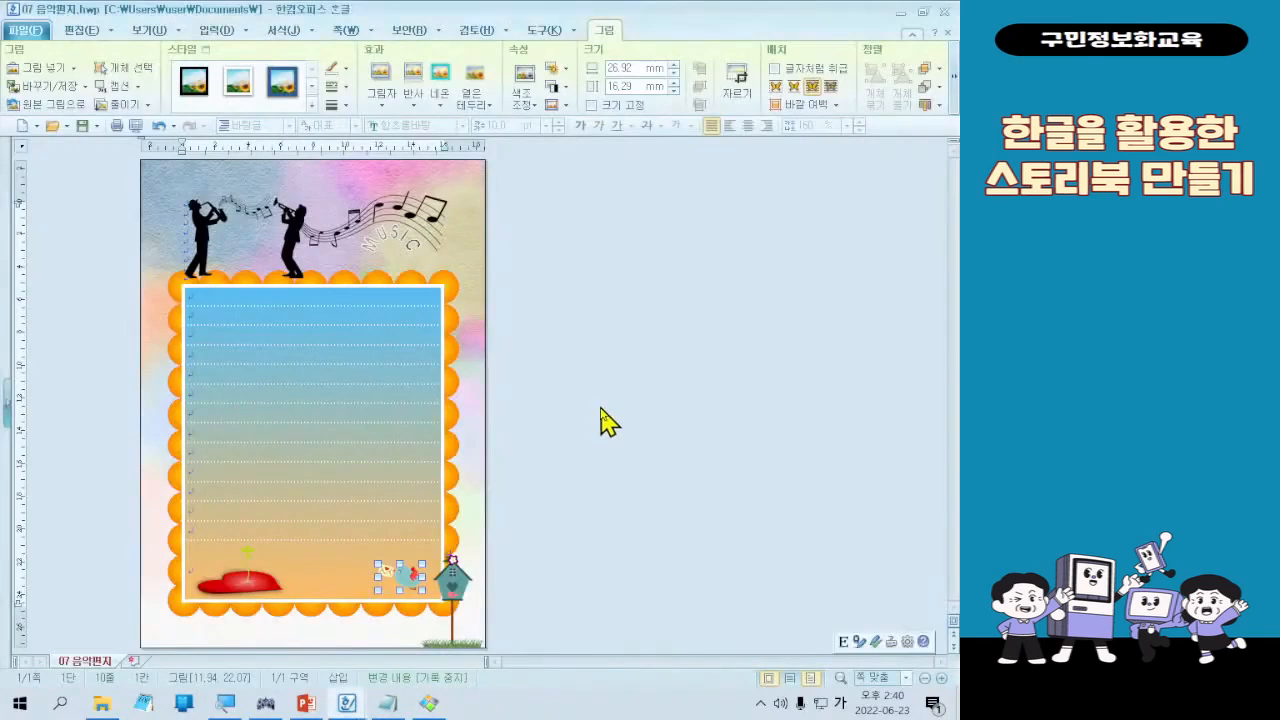
# Draw a horizontal text box between the red heart and the bird, and enlarge it to about 57 × 27 mm
pyautogui.press('ctrl')
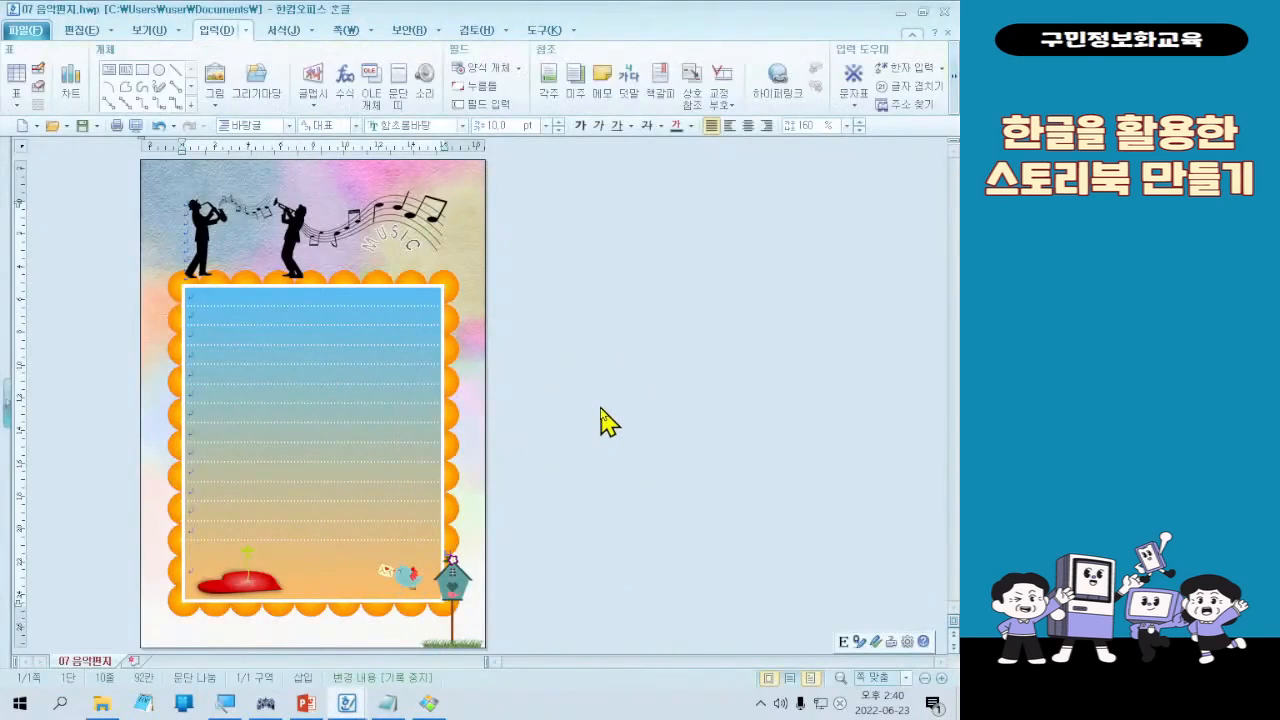
pyautogui.press('ctrl')
pyautogui.press('ctrl')
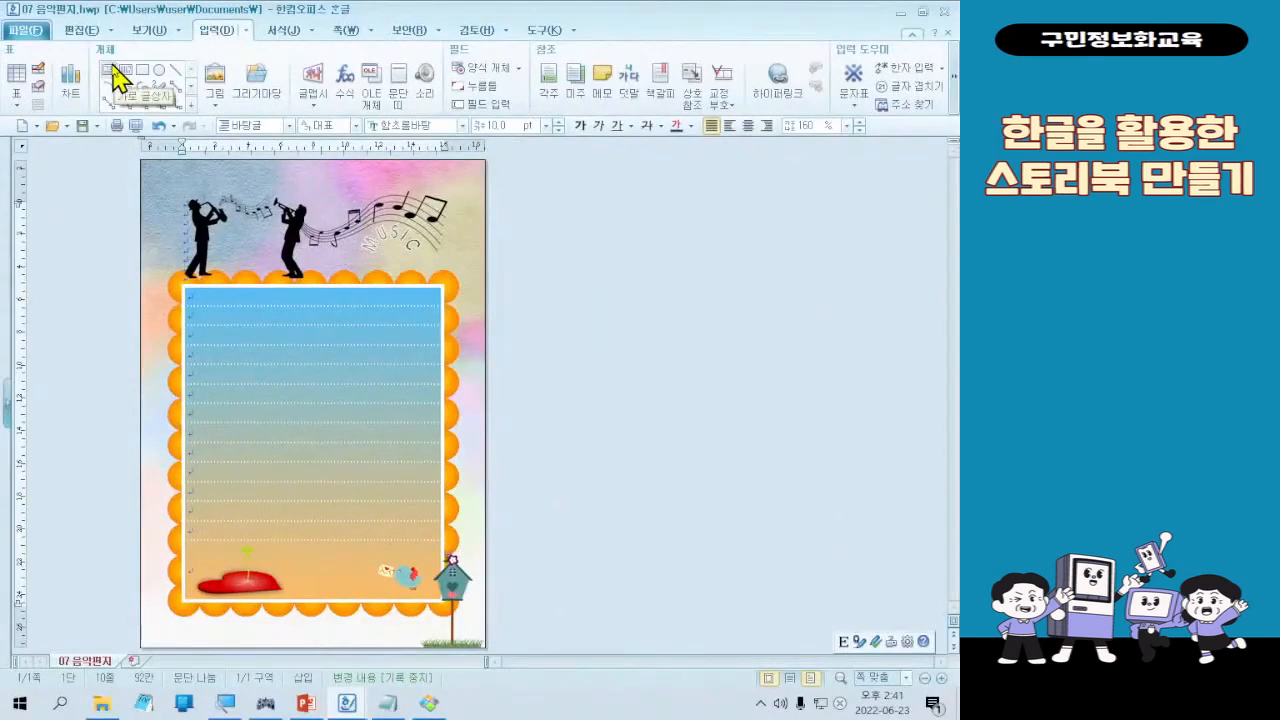
pyautogui.click(112, 67)
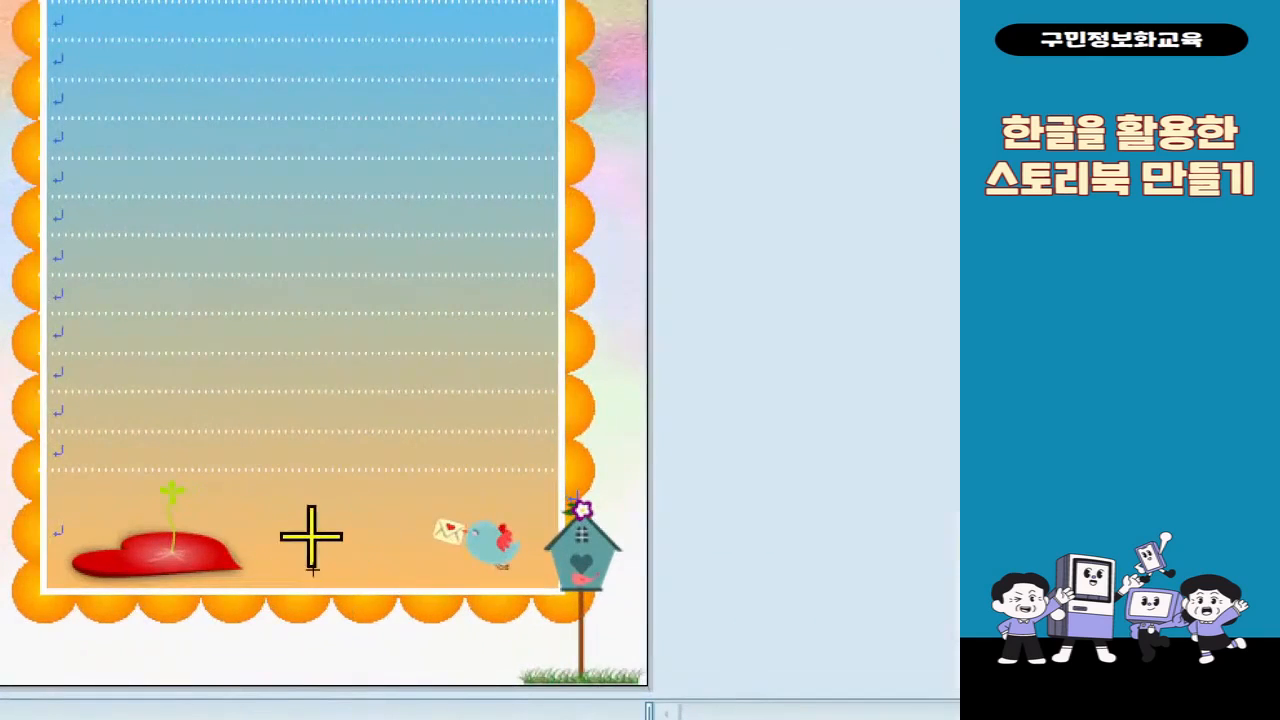
pyautogui.moveTo(258, 503); pyautogui.dragTo(430, 572)
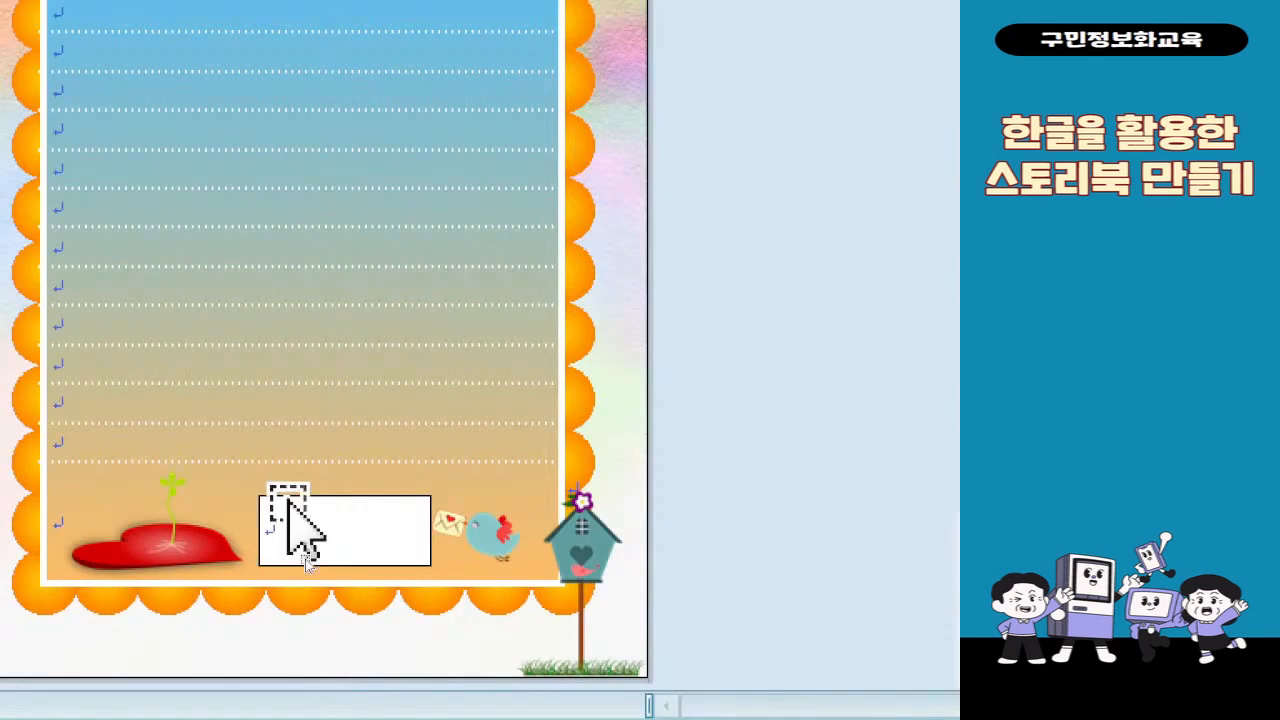
pyautogui.click(282, 498)
pyautogui.moveTo(262, 494); pyautogui.dragTo(243, 476)
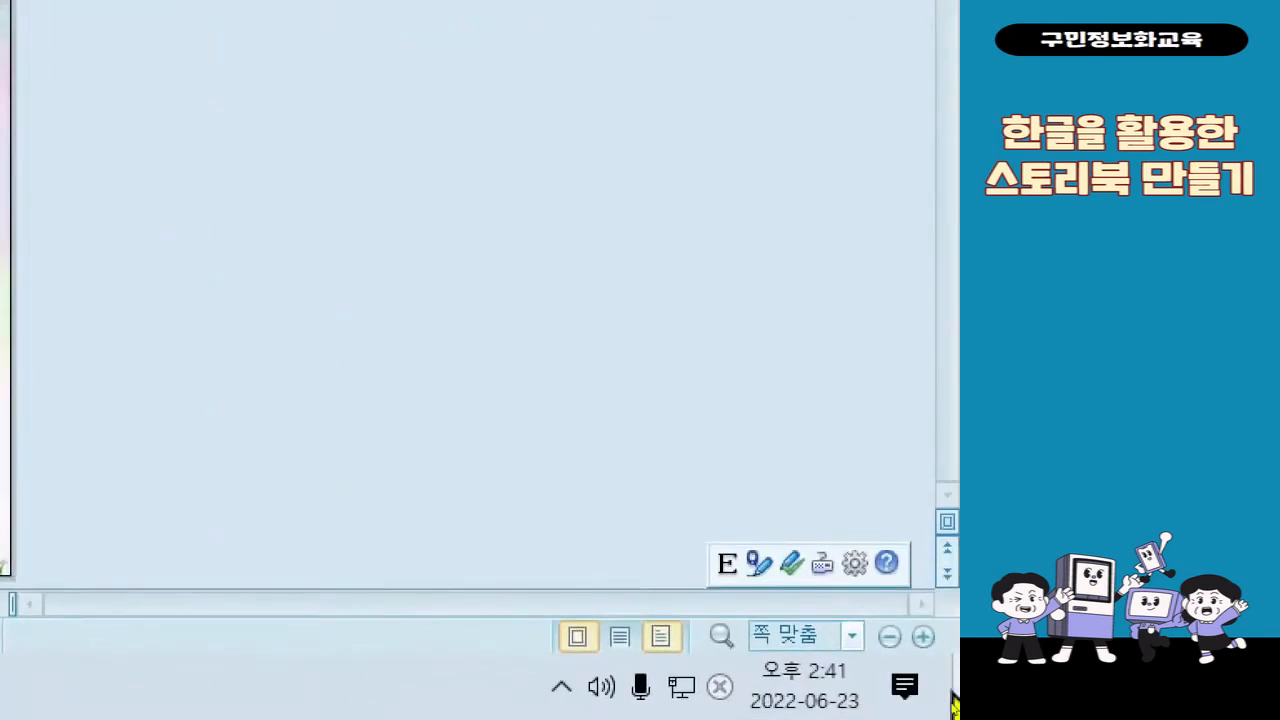
# Set the page zoom to 폭 맞춤 and place the cursor inside the new text box
pyautogui.click(906, 677)
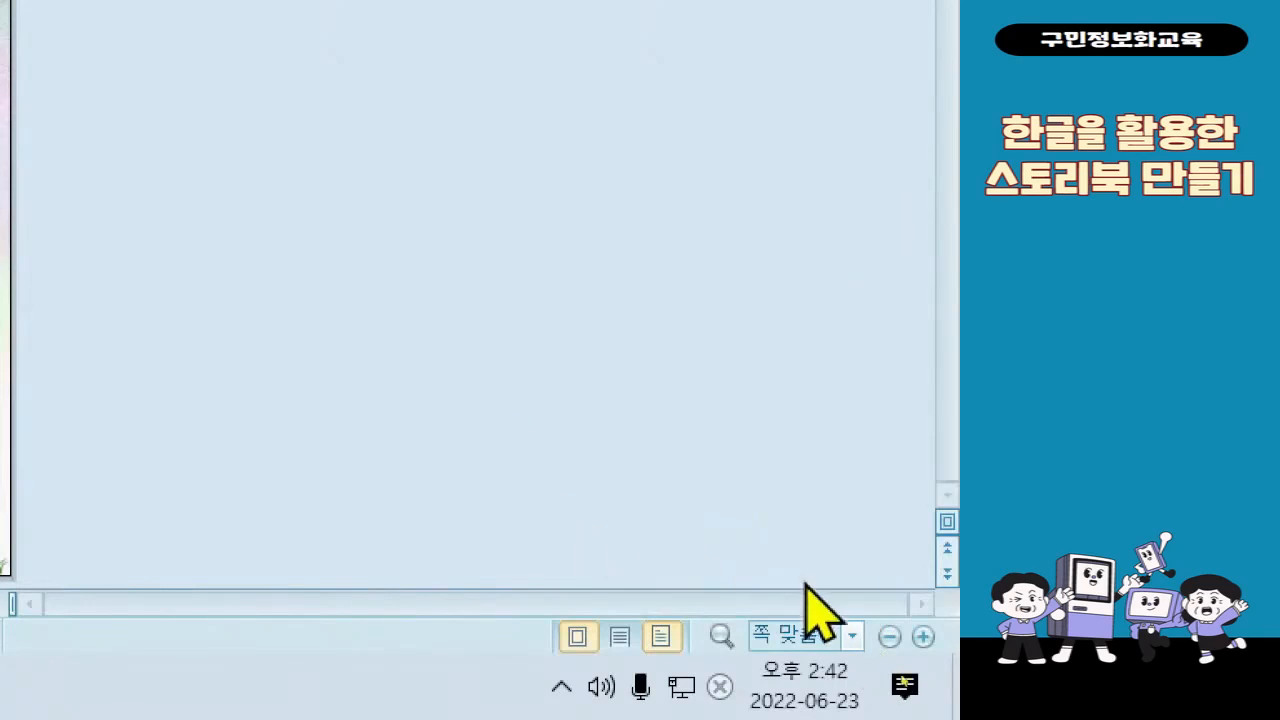
pyautogui.click(853, 636)
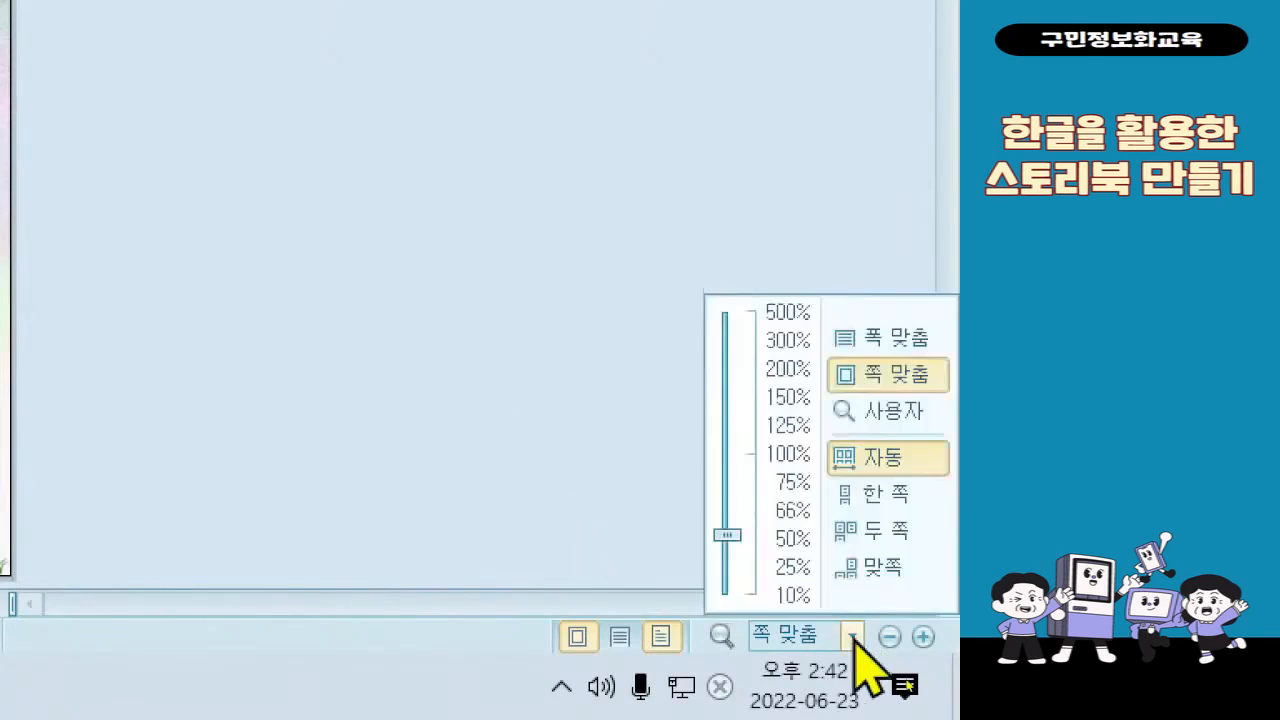
pyautogui.click(943, 345)
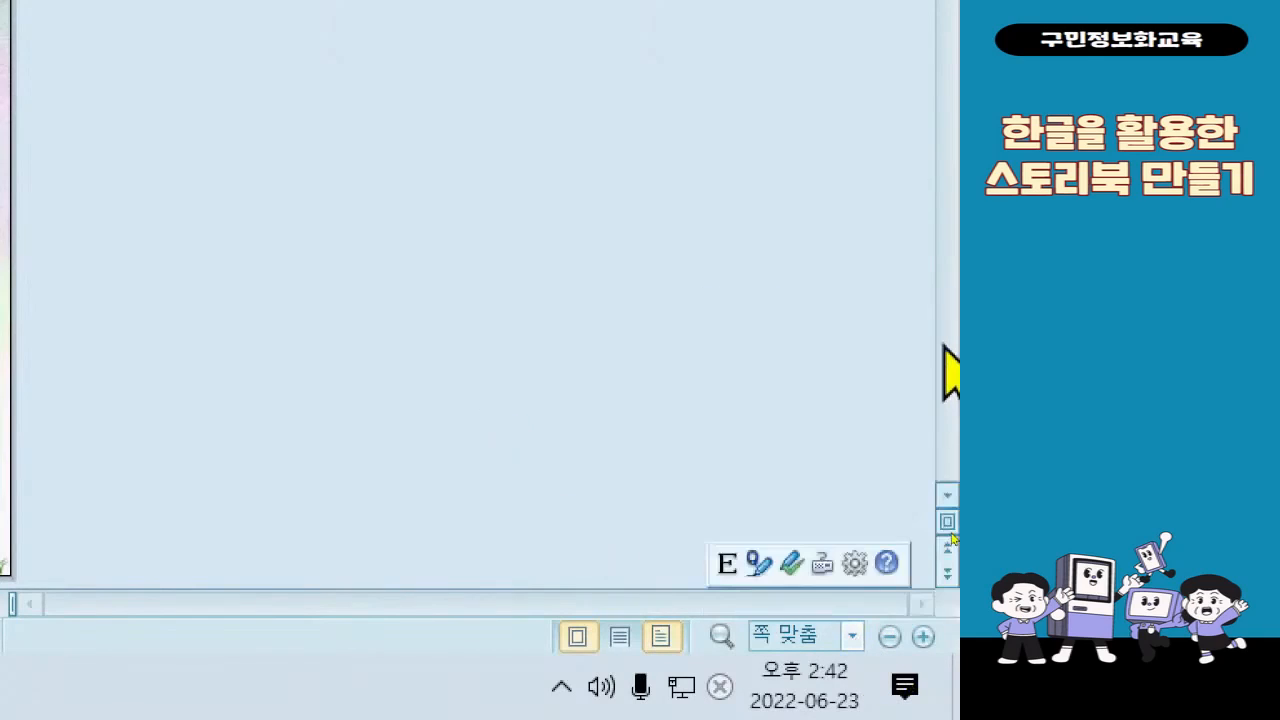
pyautogui.scroll(-3, 191, 483)
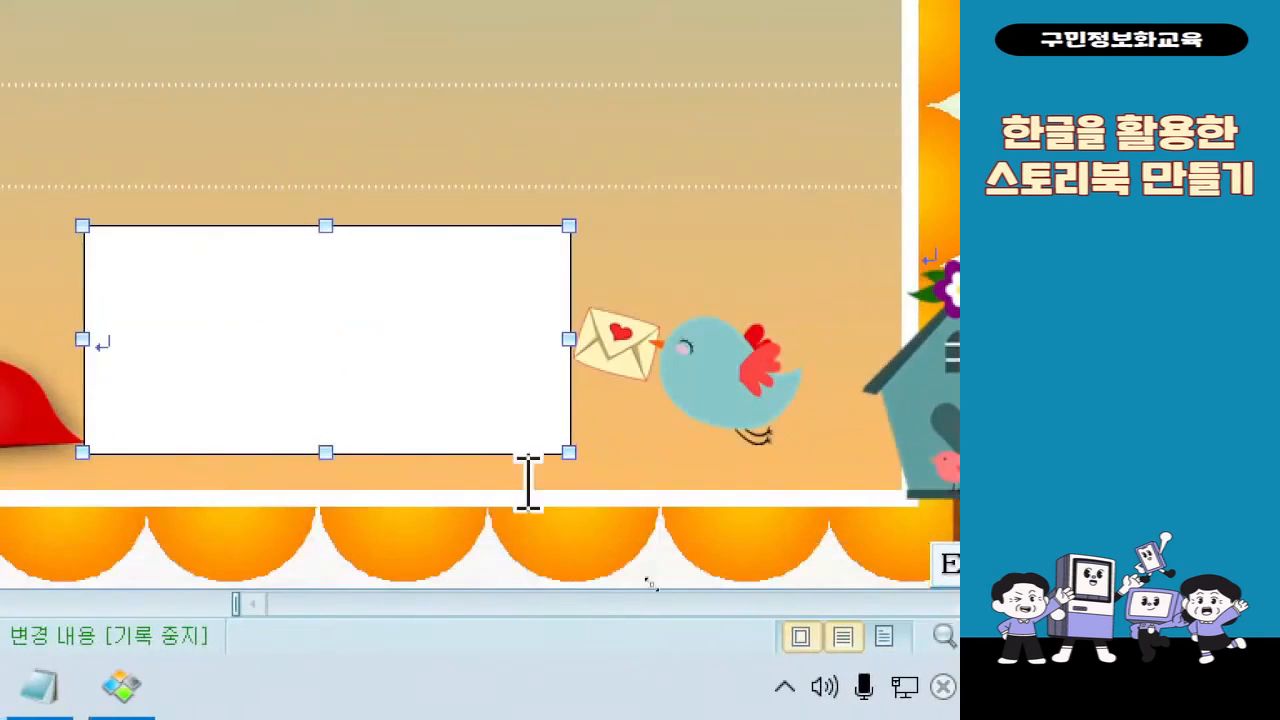
pyautogui.click(234, 389)
pyautogui.press('ctrl')
pyautogui.press('ctrl')
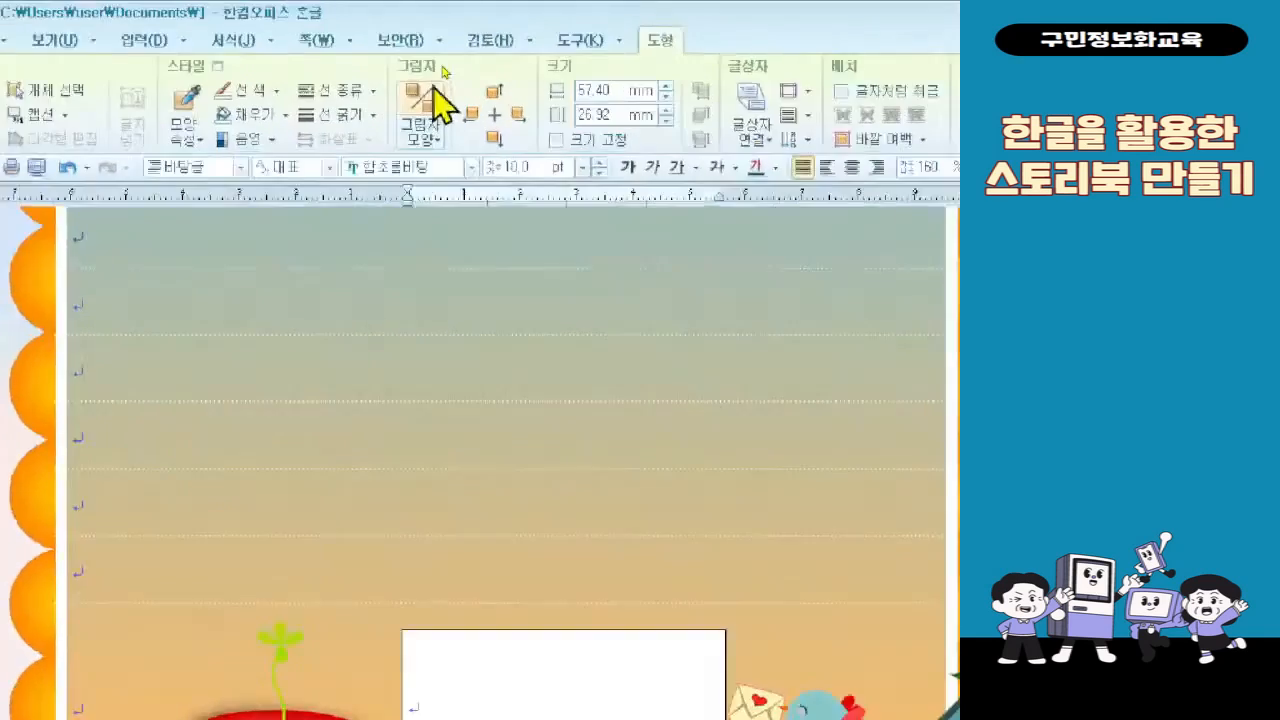
# Set the text format in the text box to 휴먼모음T, 12 pt, italic and centre-aligned
pyautogui.click(472, 167)
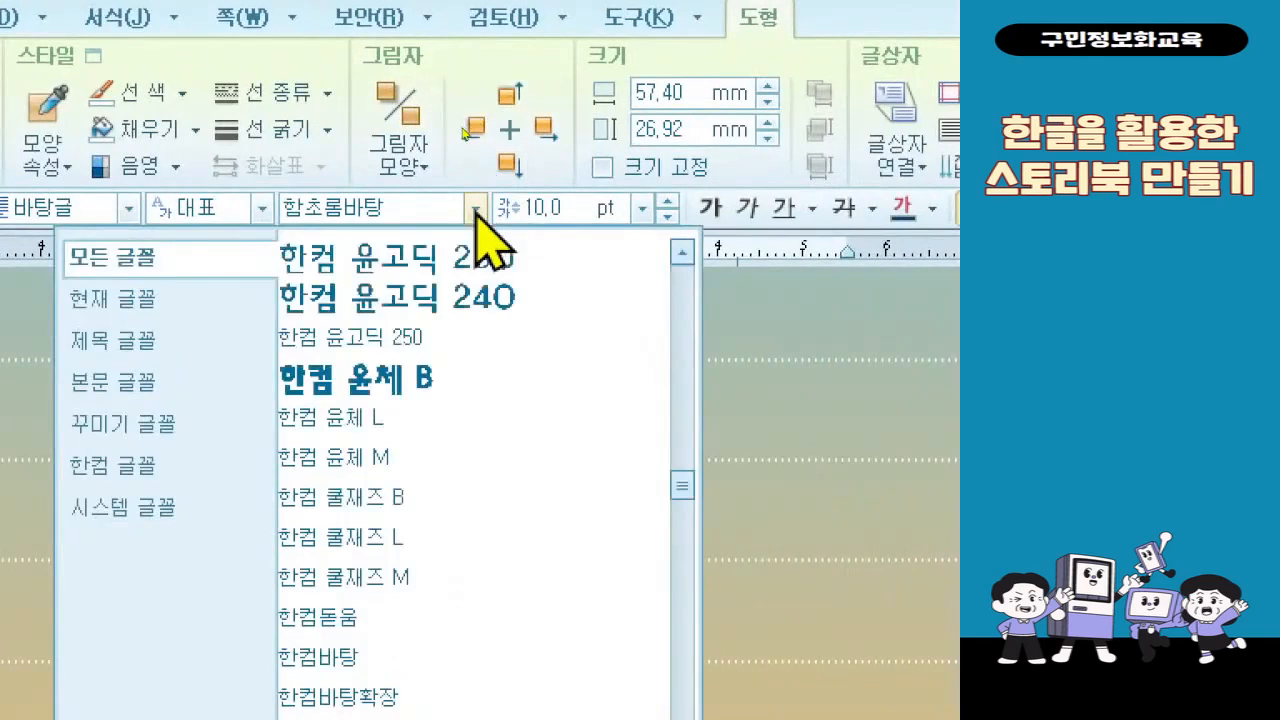
pyautogui.scroll(1, 488, 400)
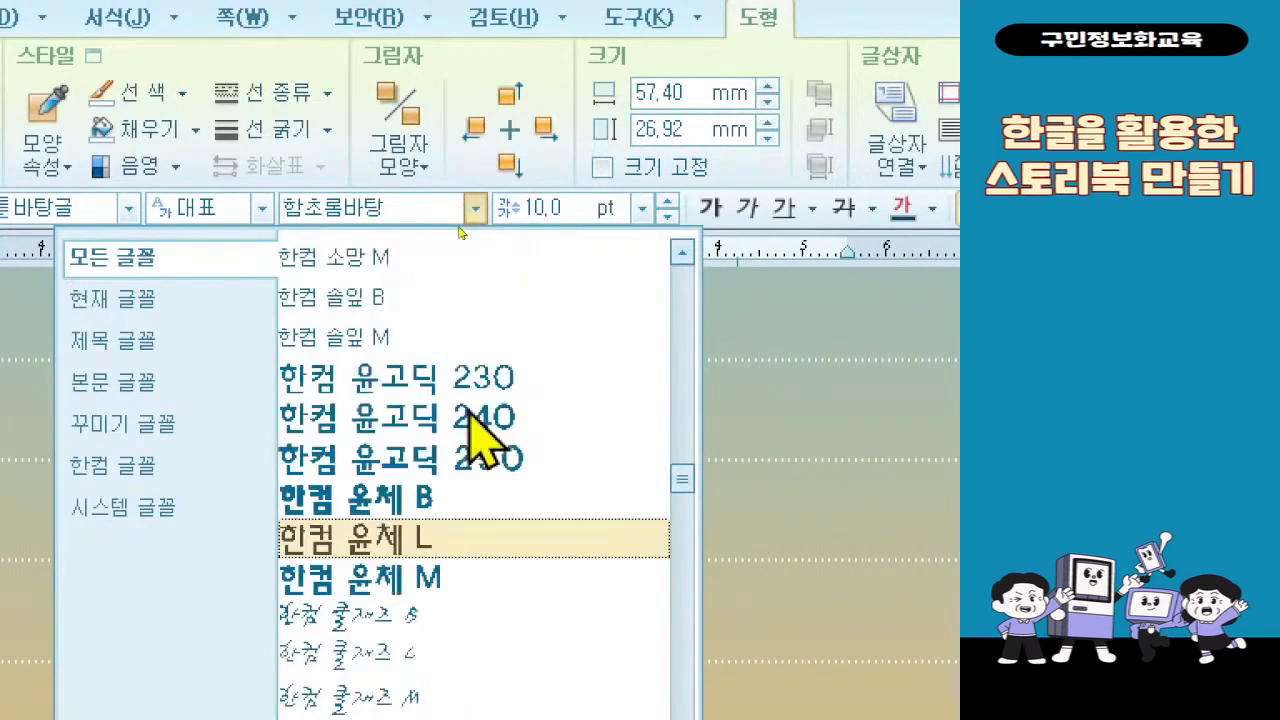
pyautogui.scroll(-5, 514, 386)
pyautogui.scroll(-3, 530, 540)
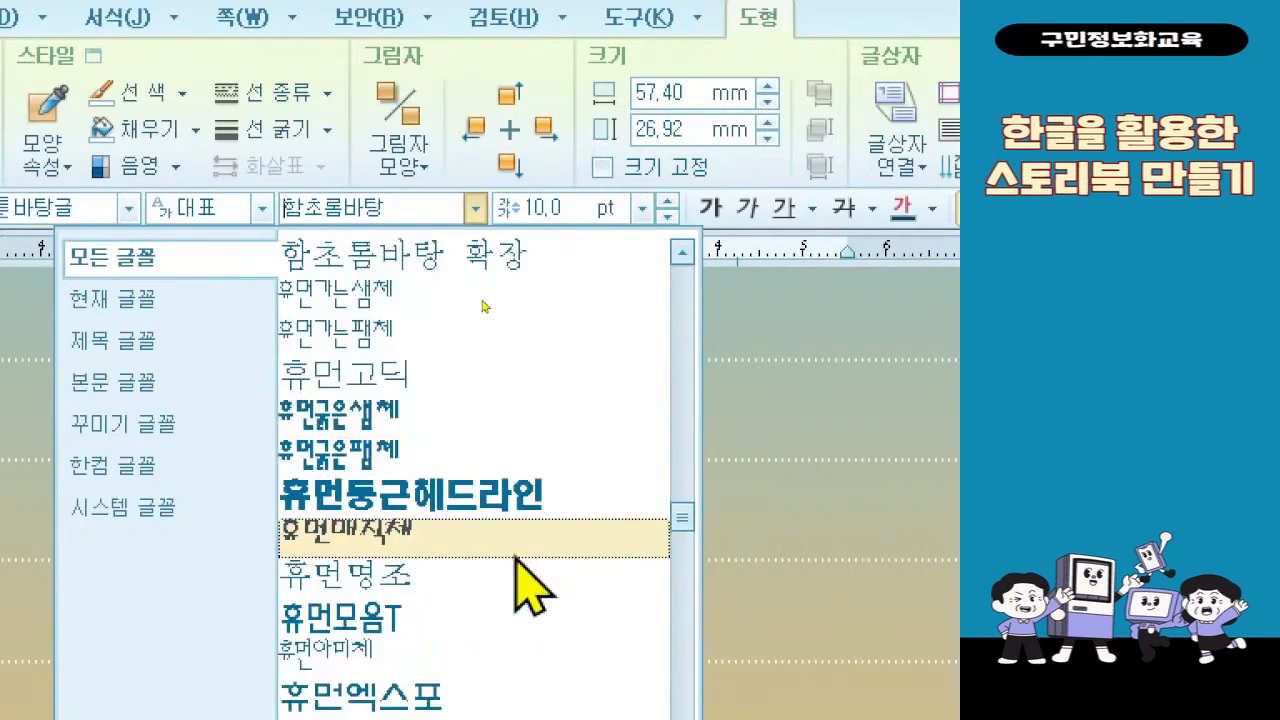
pyautogui.click(486, 400)
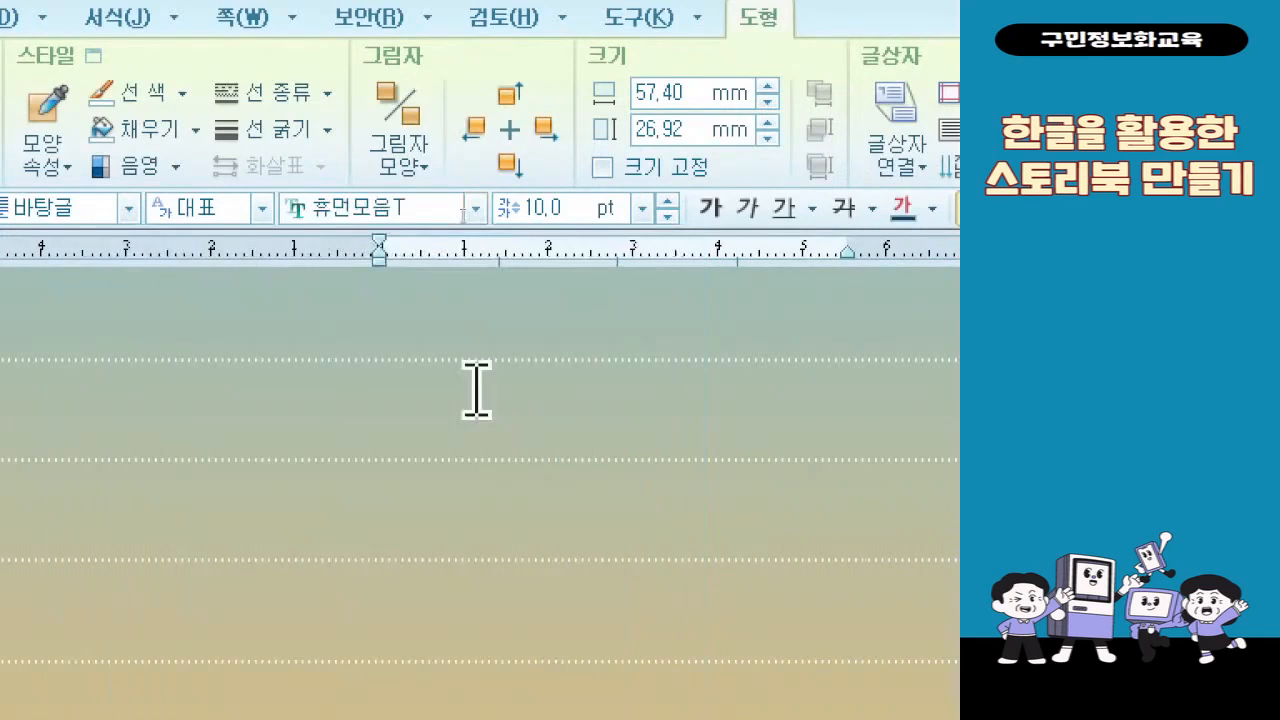
pyautogui.click(667, 202)
pyautogui.click(667, 202)
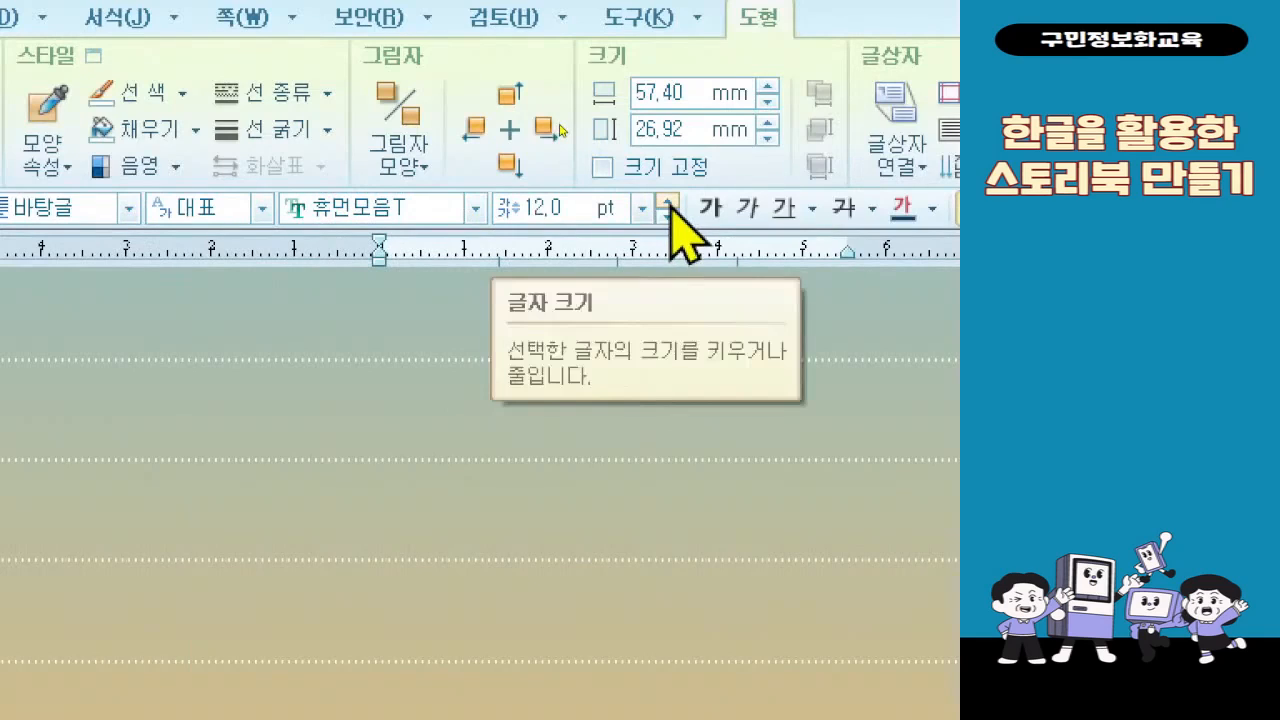
pyautogui.click(750, 210)
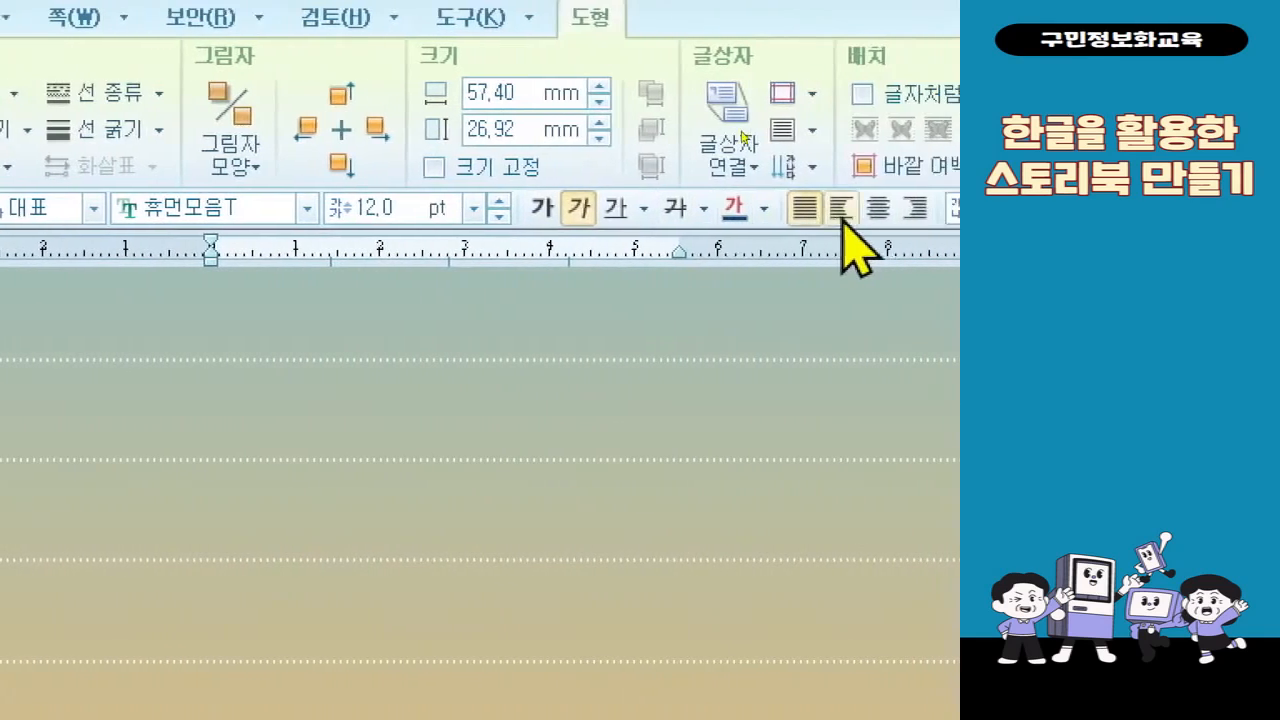
pyautogui.click(845, 212)
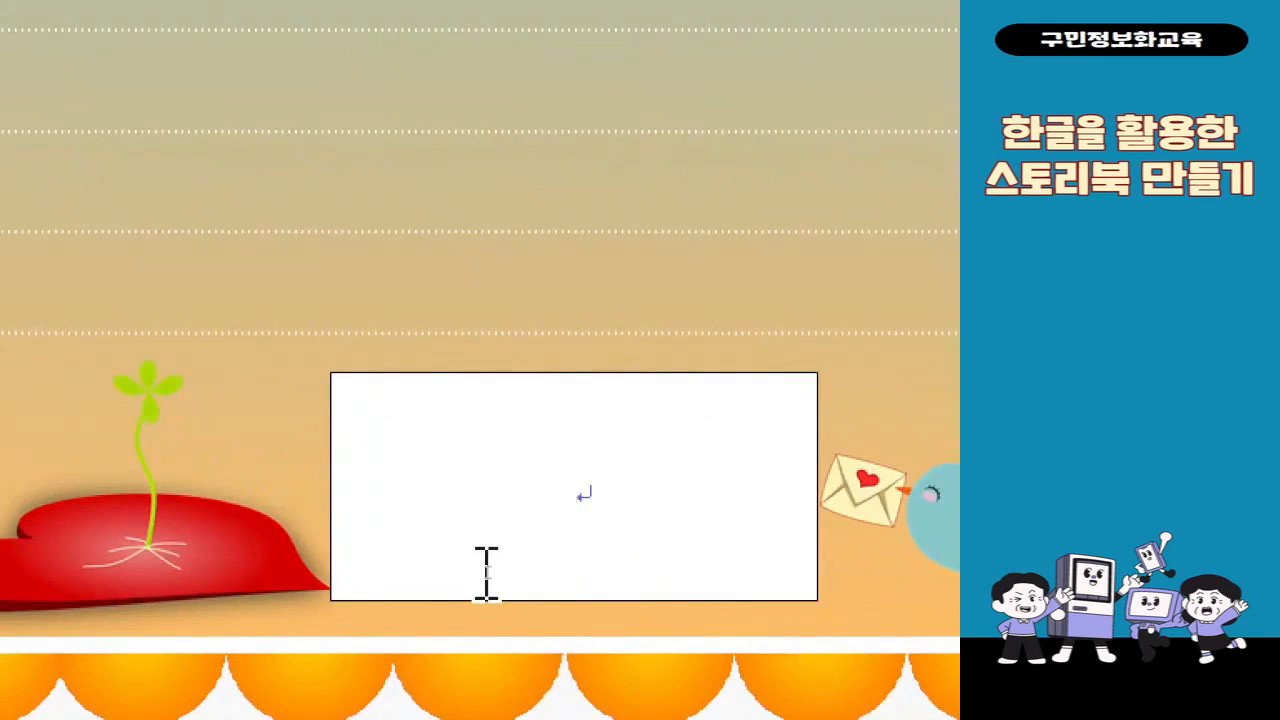
pyautogui.write('AHEMS')
pyautogui.press('BackSpace')
pyautogui.press('BackSpace')
pyautogui.press('BackSpace')
pyautogui.press('BackSpace')
pyautogui.press('BackSpace')
# Switch to Korean input and write the quotation "모든 소리 중에 음악이 가장 덜 불쾌하다" in the text box
pyautogui.press('Hangul')
pyautogui.write('모든소리')
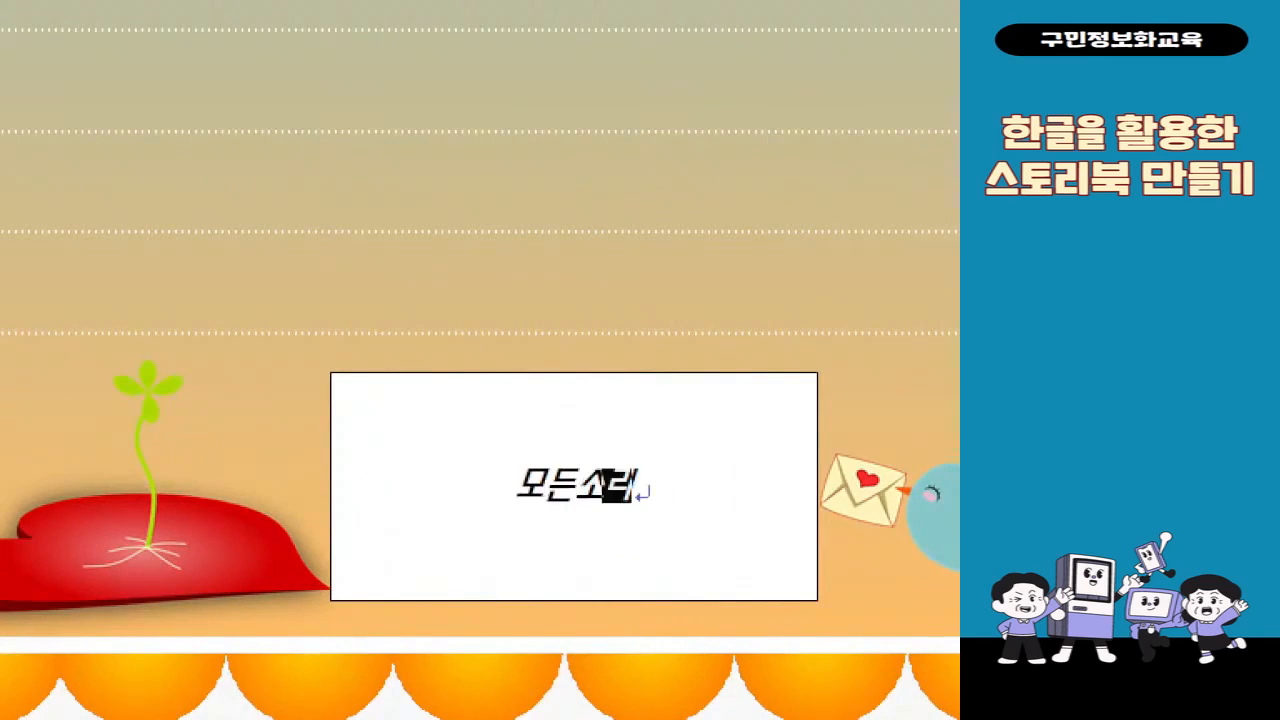
pyautogui.press('Left')
pyautogui.press('Left')
pyautogui.press('End')
pyautogui.write('ㅈ')
pyautogui.write('중에 음악이 가')
pyautogui.write('장 덜 부')
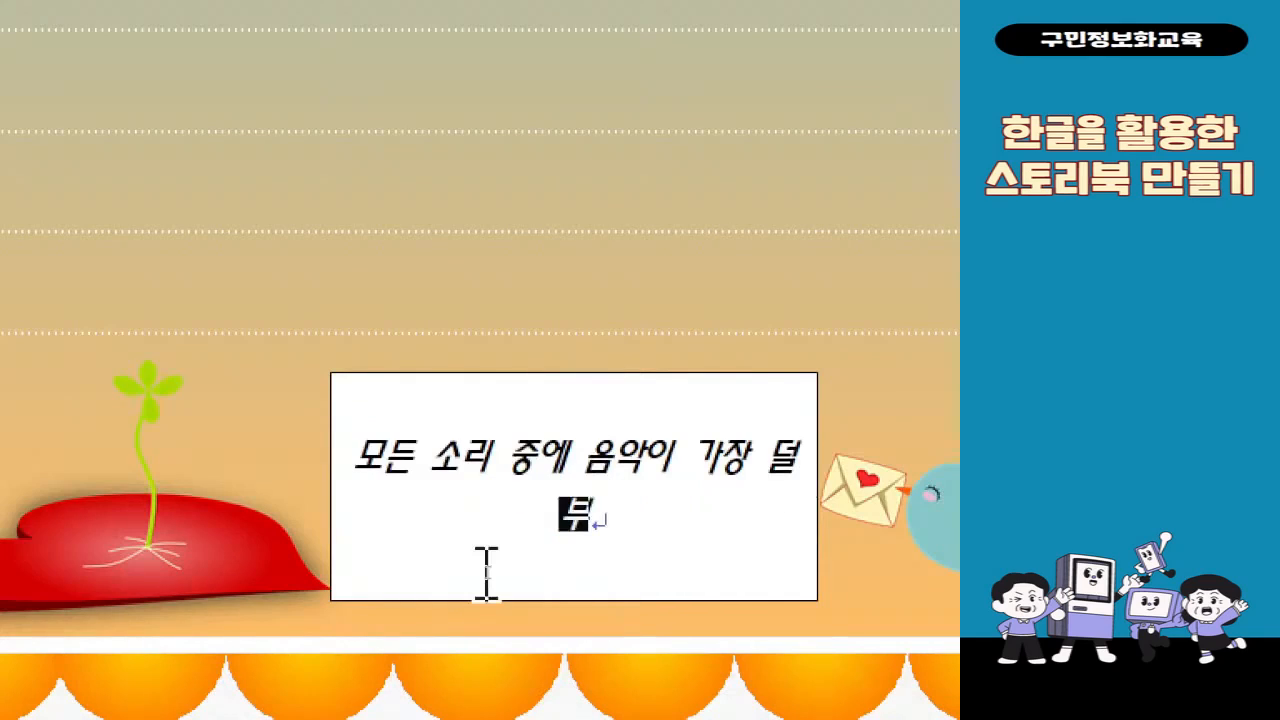
pyautogui.write('ㄹ쾌한')
pyautogui.press('BackSpace')
pyautogui.write('다')
# Add the attribution "사무엘 존슨" on a new line below the quotation
pyautogui.press('Return')
pyautogui.write('사무엘 조')
pyautogui.write('ㄴ슨')
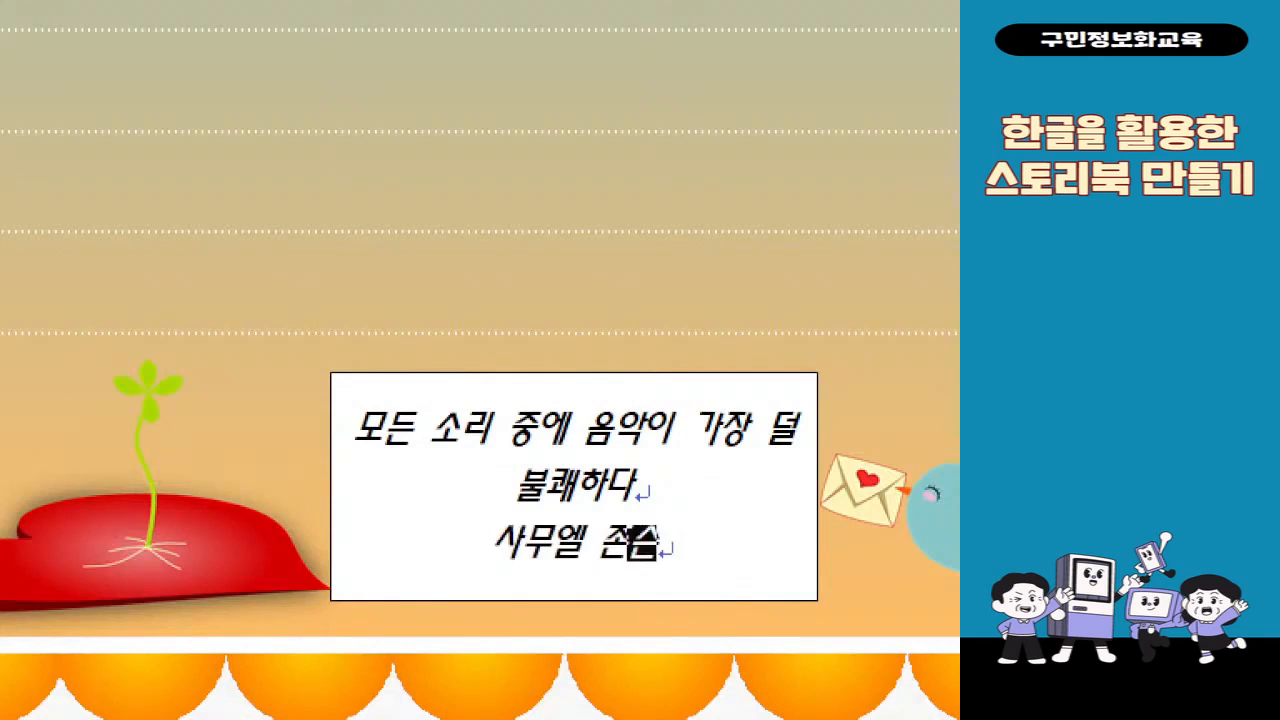